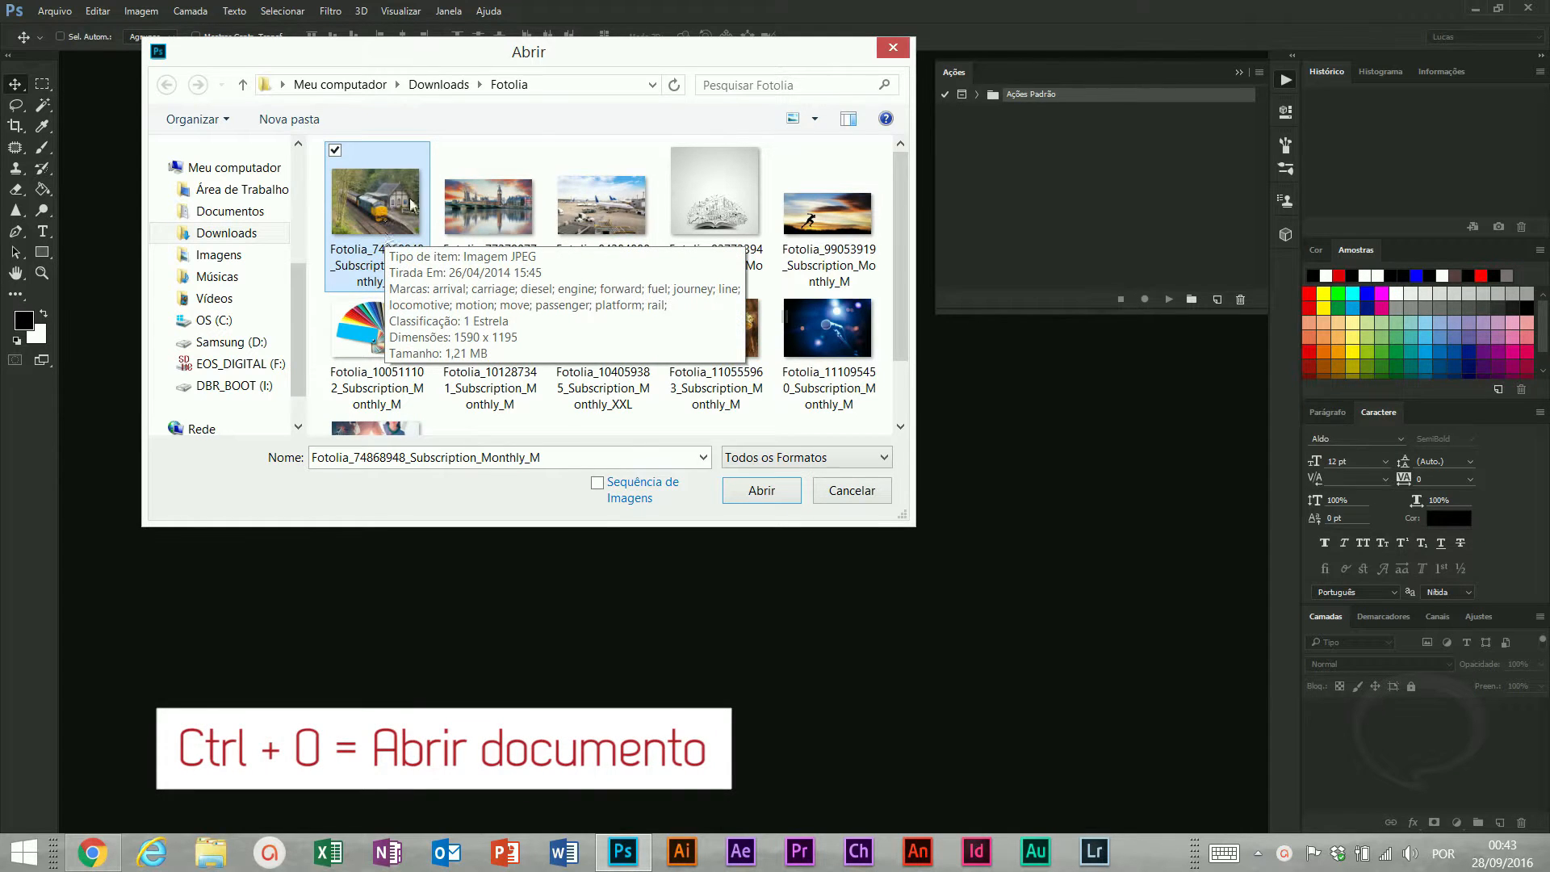
# Open Fotolia_74868948_Subscription_Monthly_M from the Fotolia folder, keeping its embedded colour profile
pyautogui.click(755, 491)
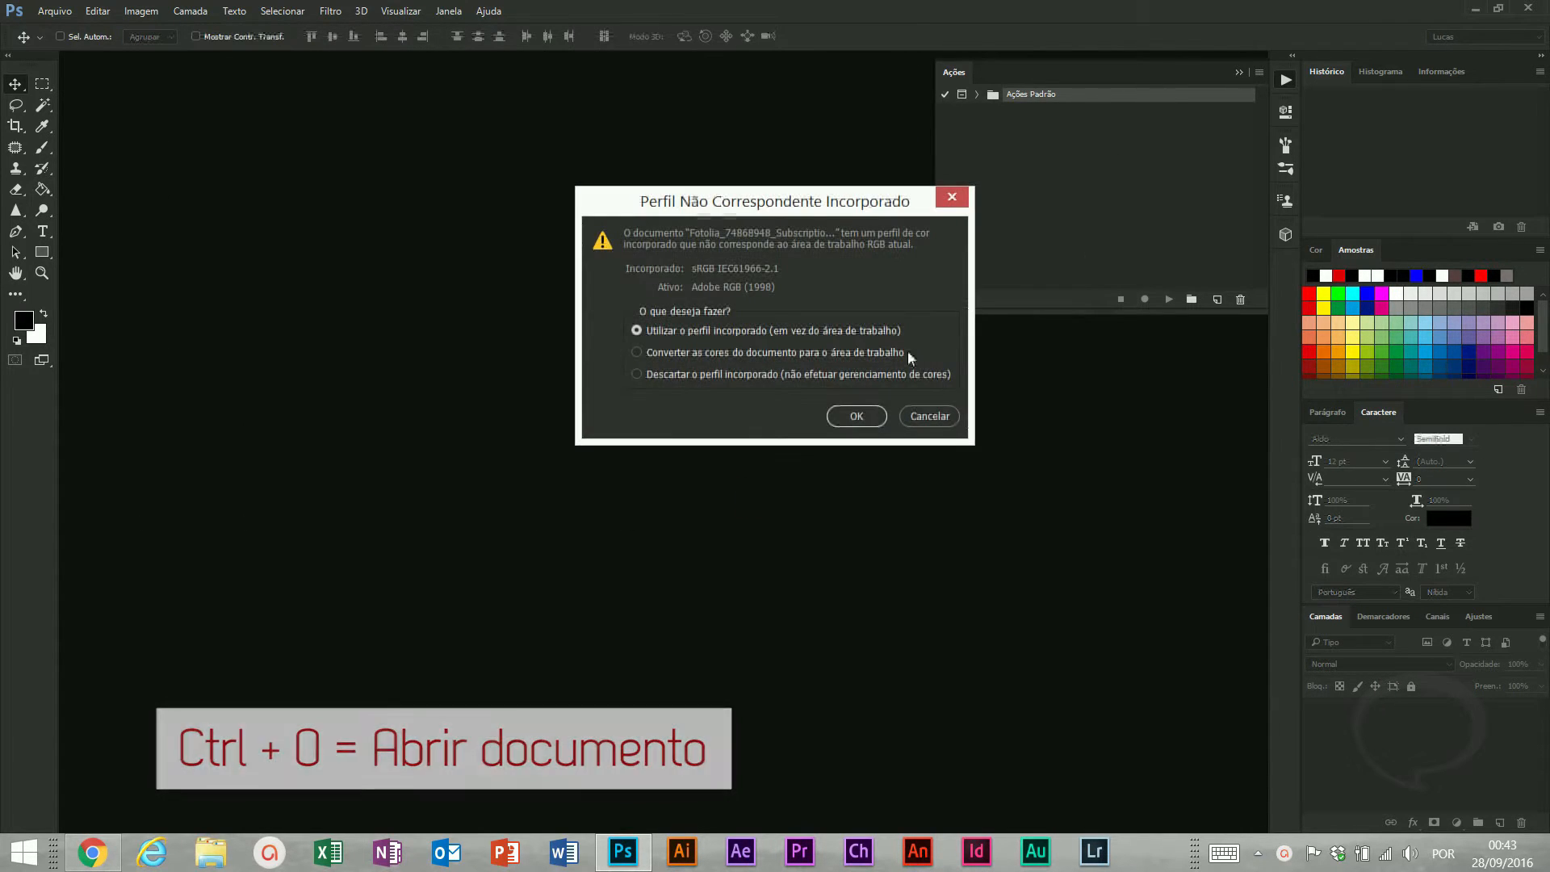
pyautogui.click(835, 419)
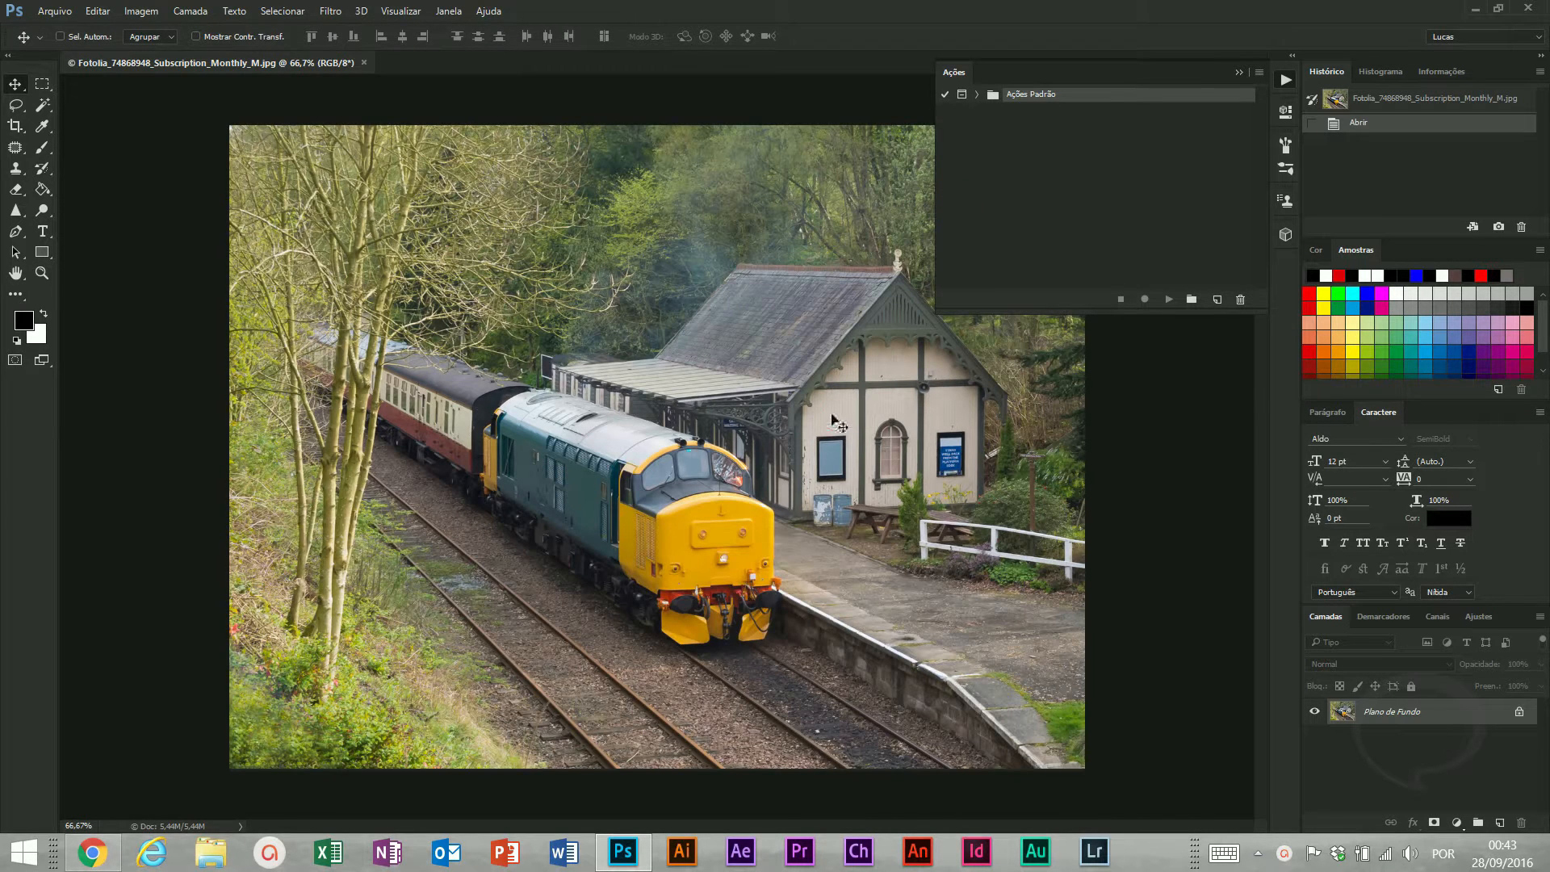
# Display the Actions panel and examine the contents of the Ações Padrão set
pyautogui.click(1235, 72)
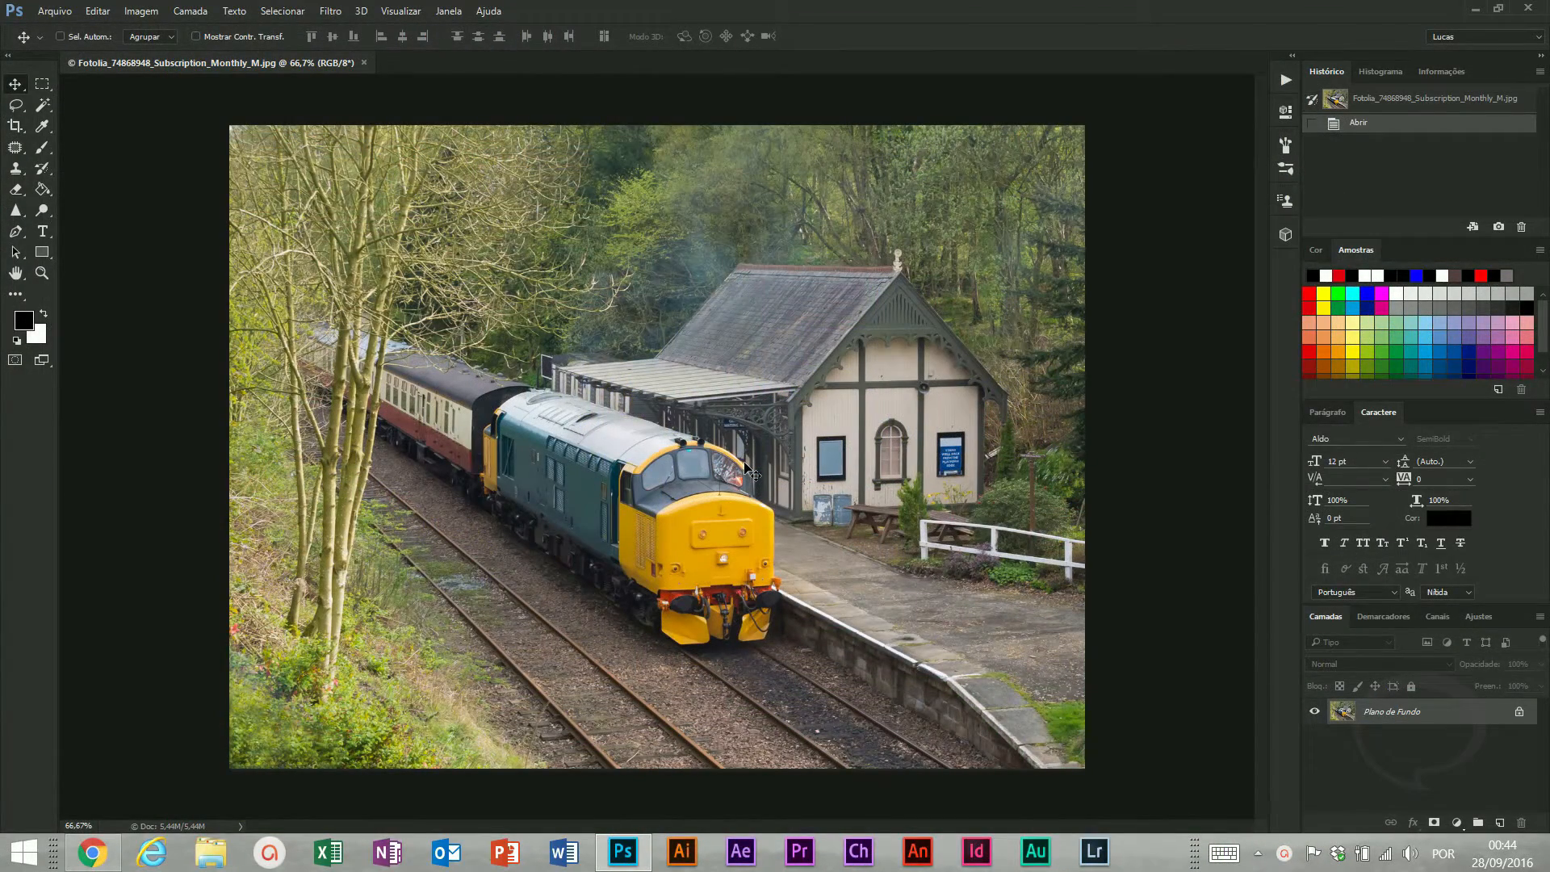
pyautogui.click(451, 11)
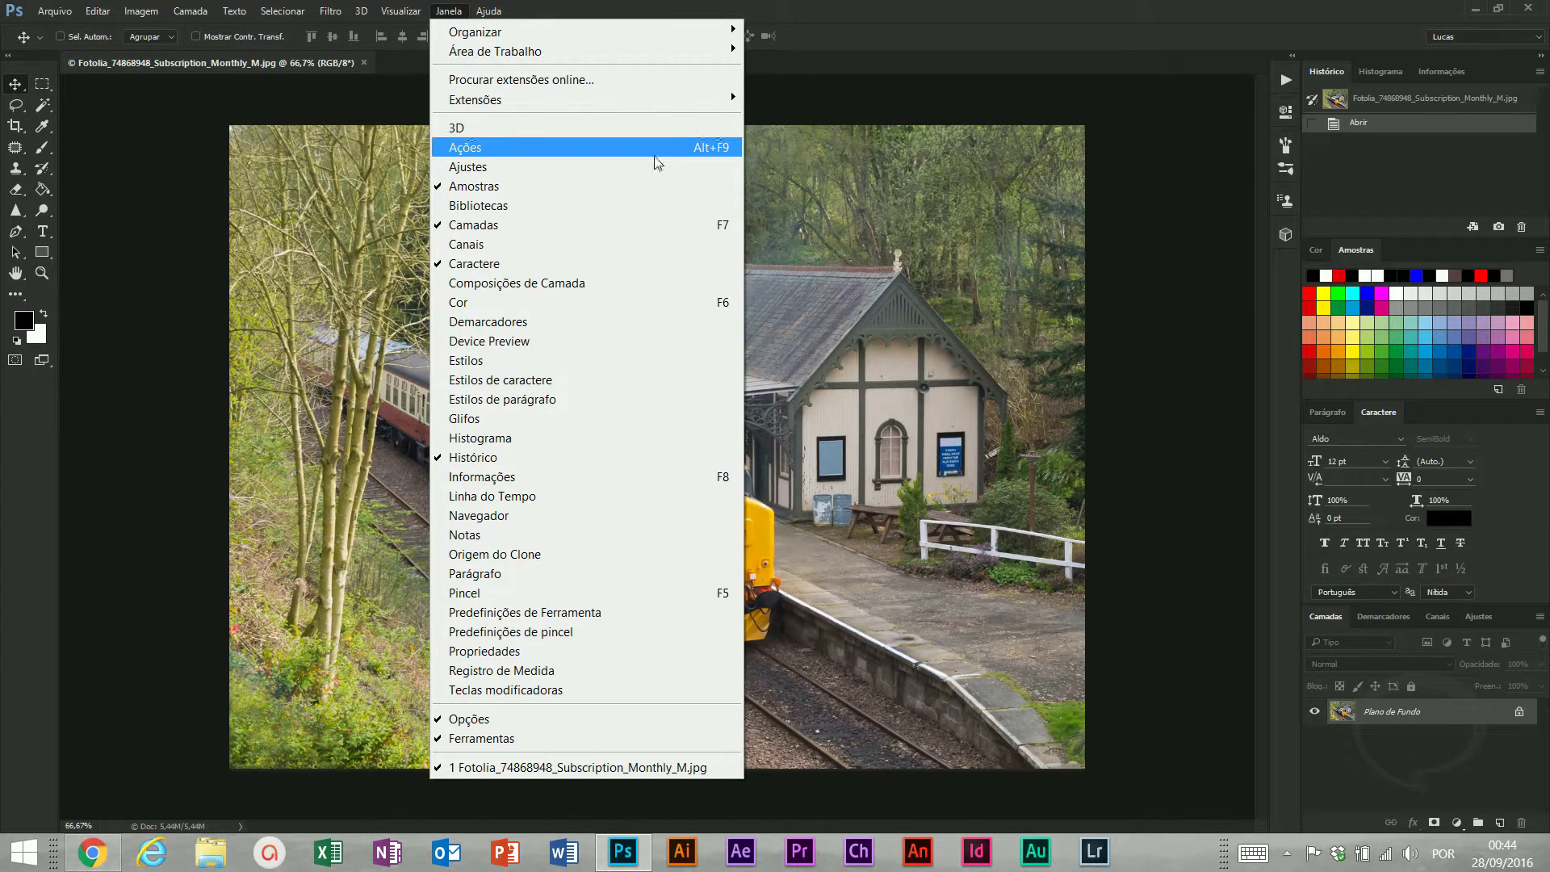
pyautogui.click(1285, 81)
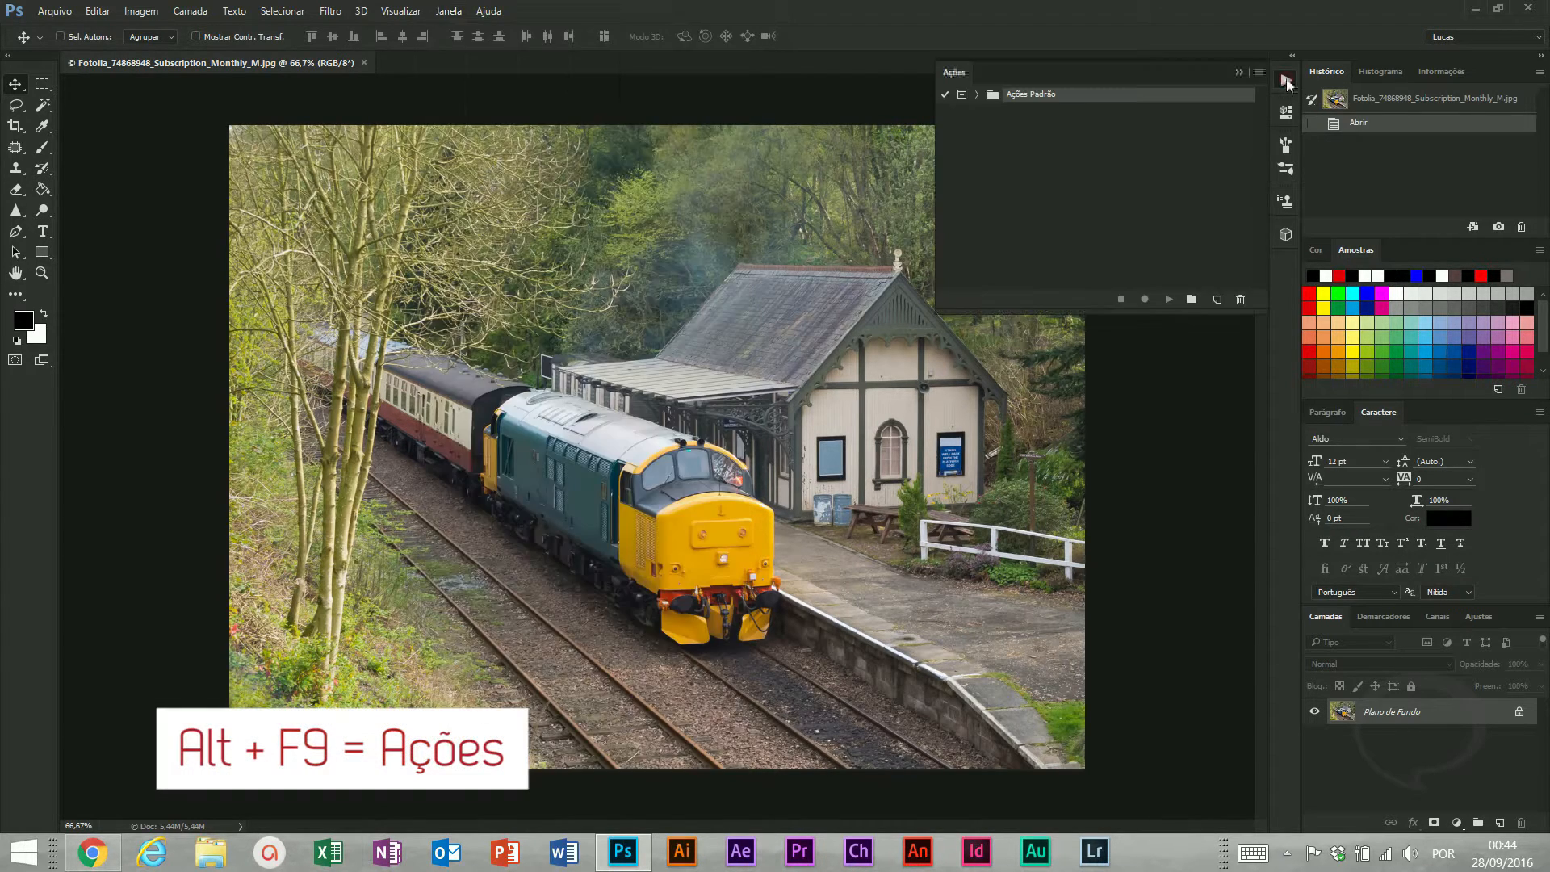
pyautogui.click(977, 95)
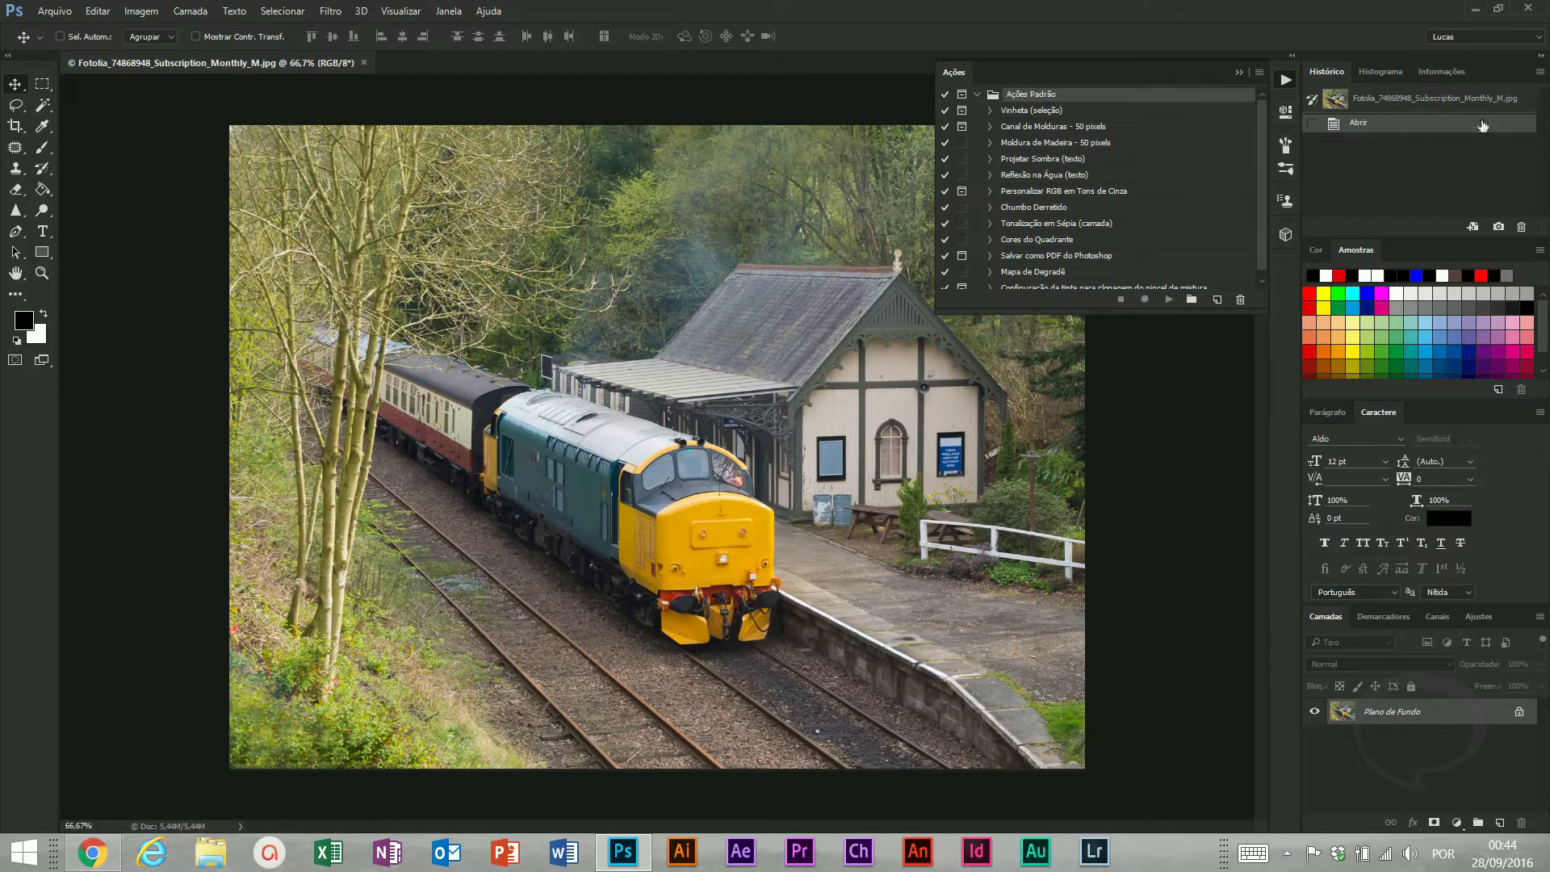
pyautogui.click(978, 96)
# Create a new action set named "Minhas ações"
pyautogui.click(1193, 300)
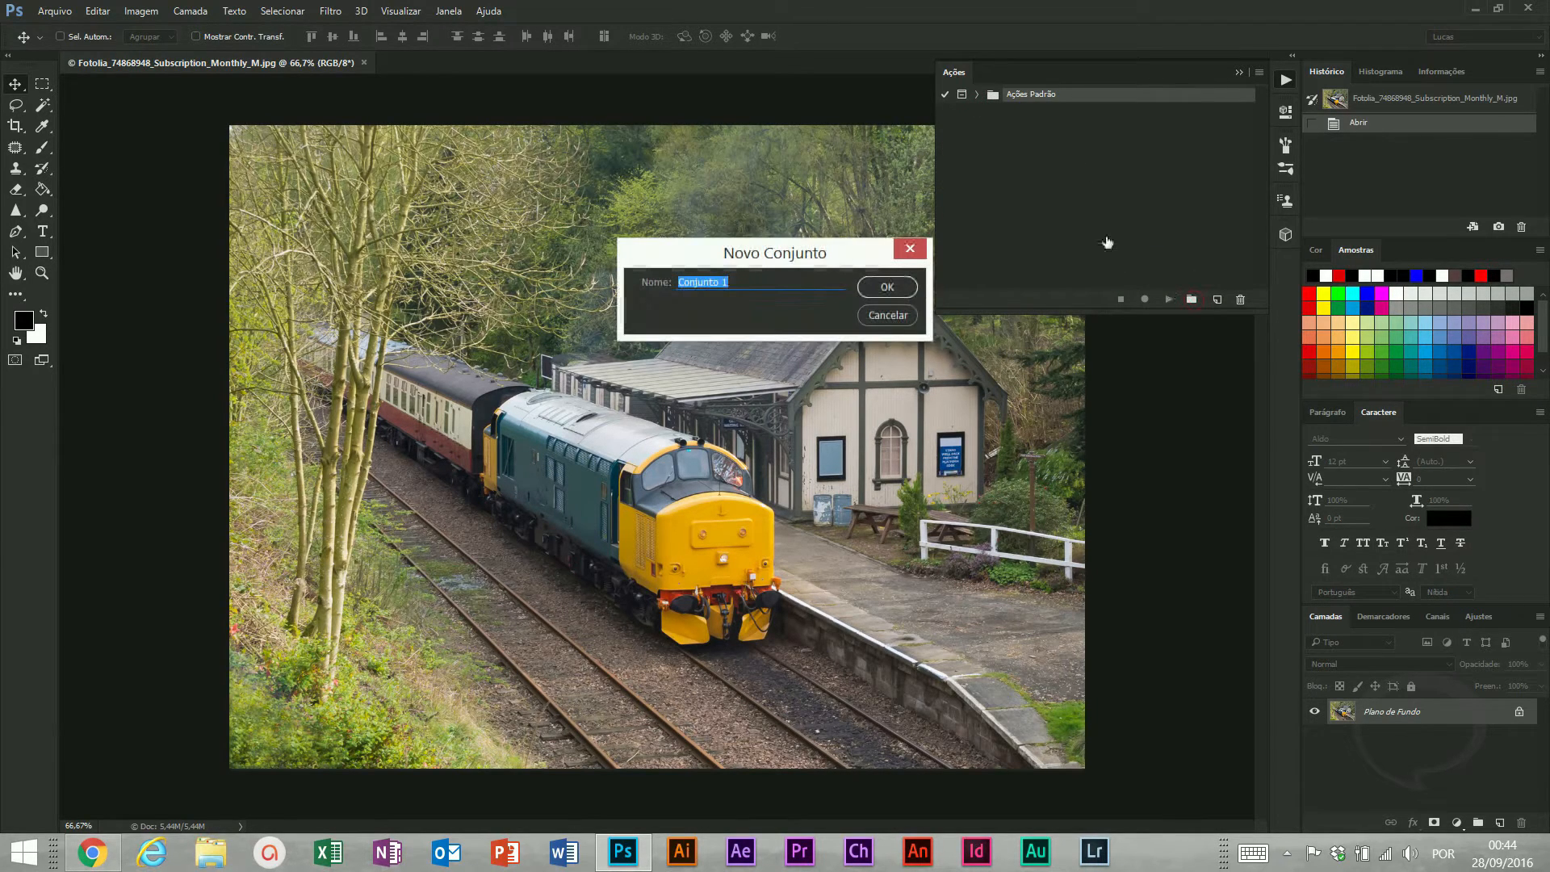
pyautogui.write('m')
pyautogui.click(873, 286)
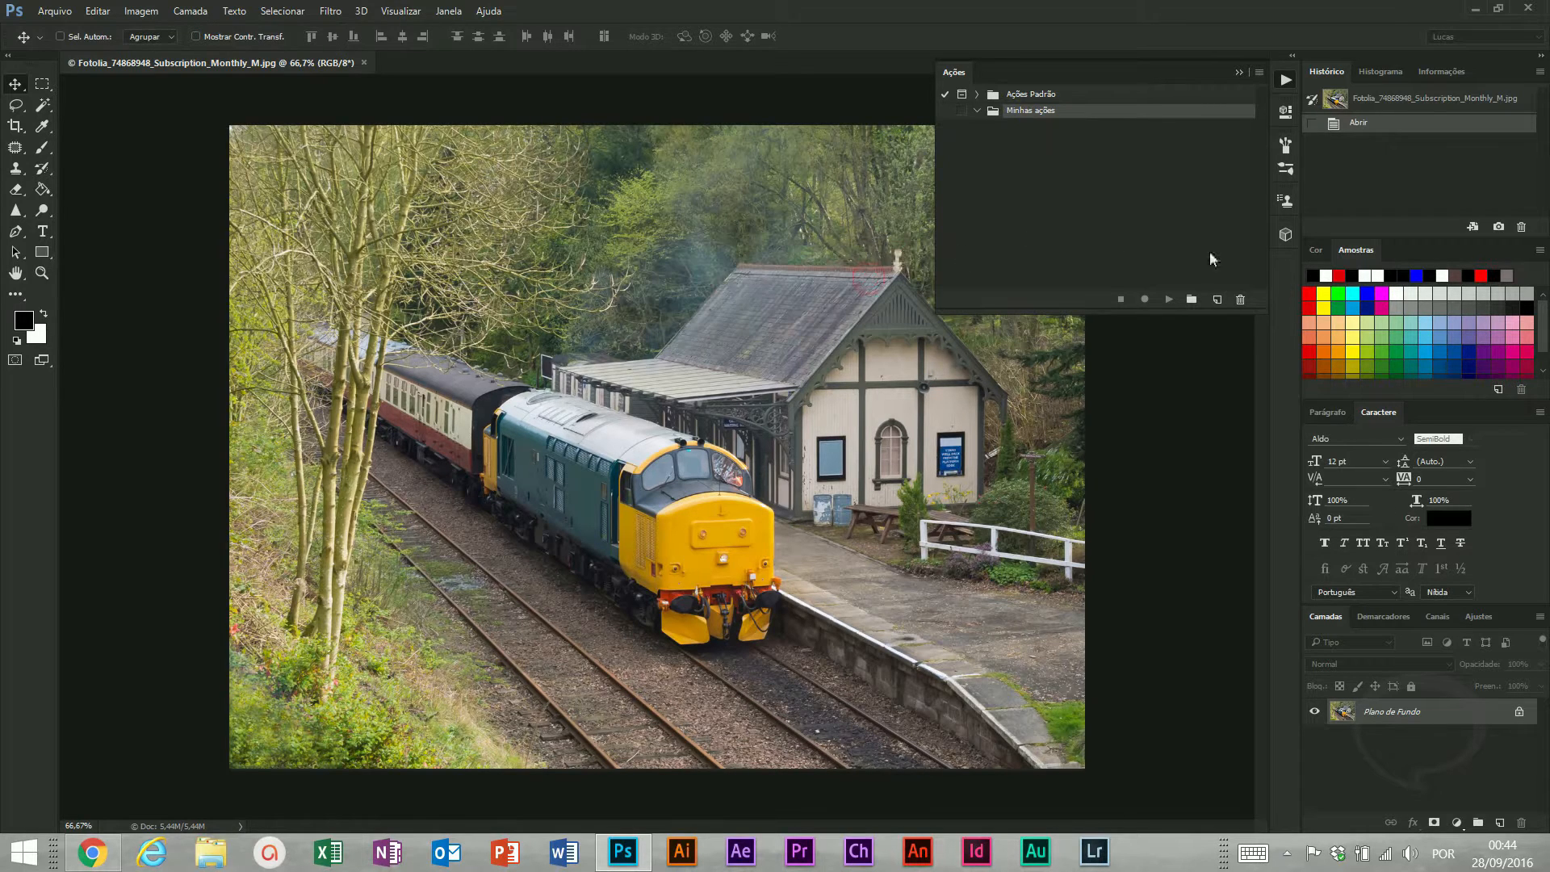
# Start recording a new action named "Tilt-shift" in the Minhas ações set, with function key F3 and no colour
pyautogui.click(1217, 300)
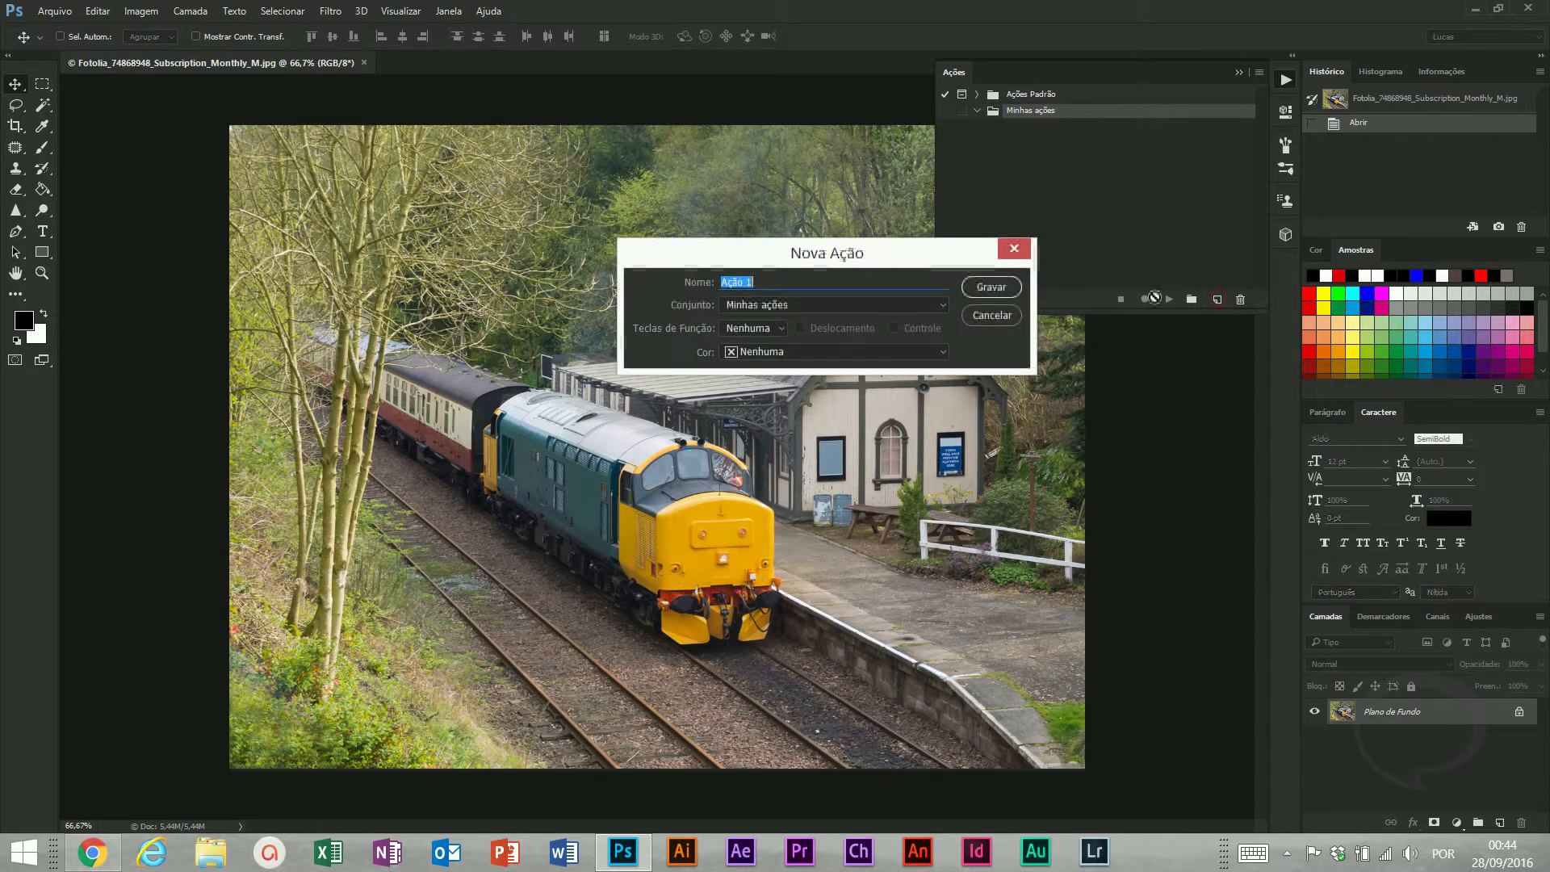
pyautogui.write('Tilt-shift')
pyautogui.click(752, 327)
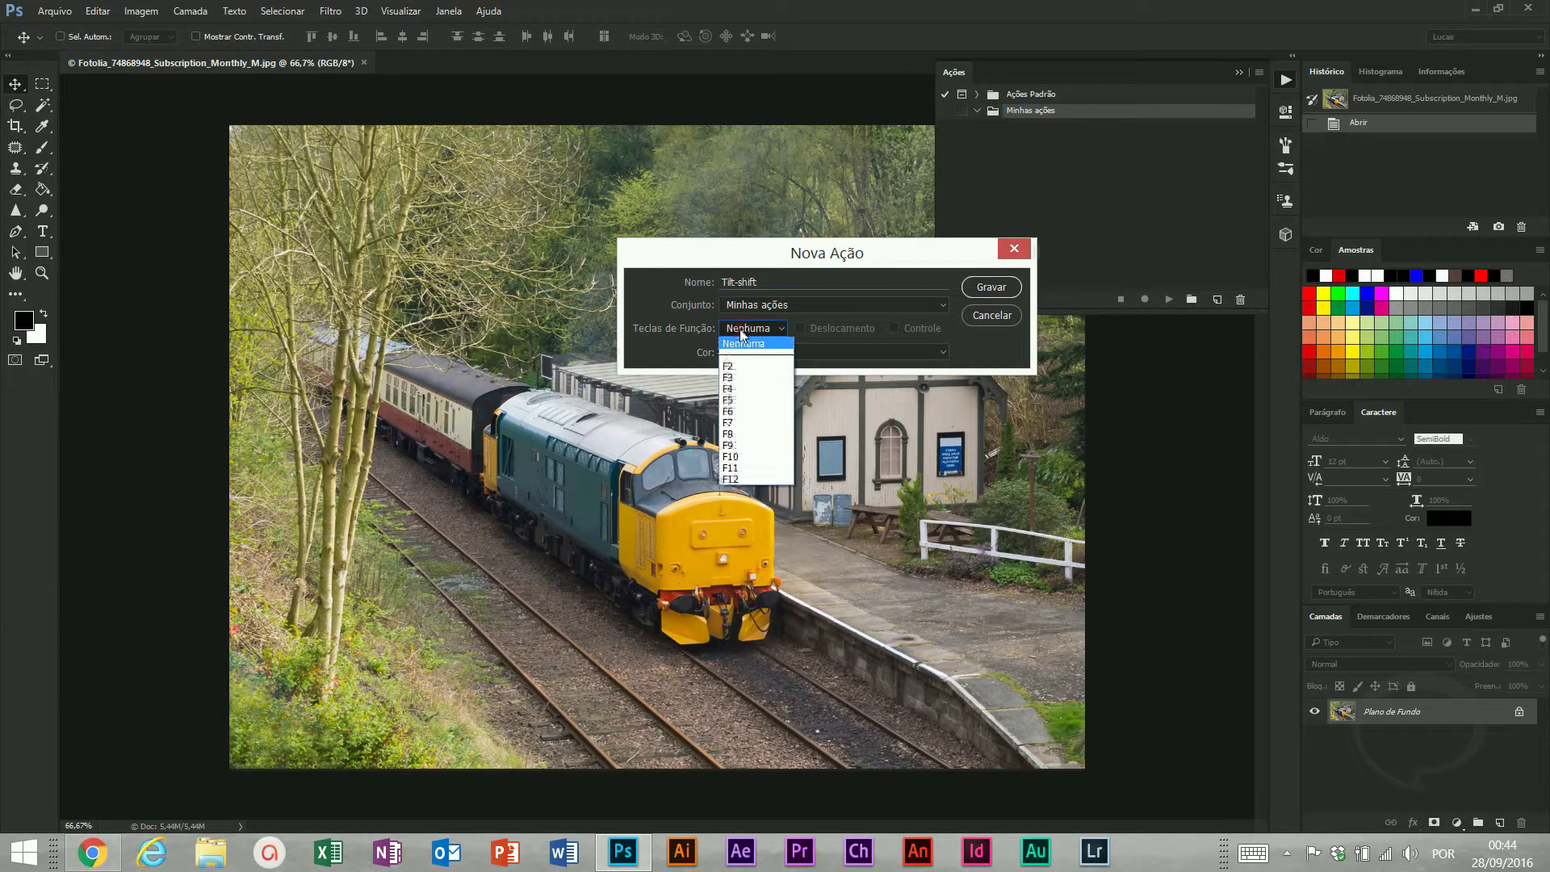
pyautogui.click(735, 378)
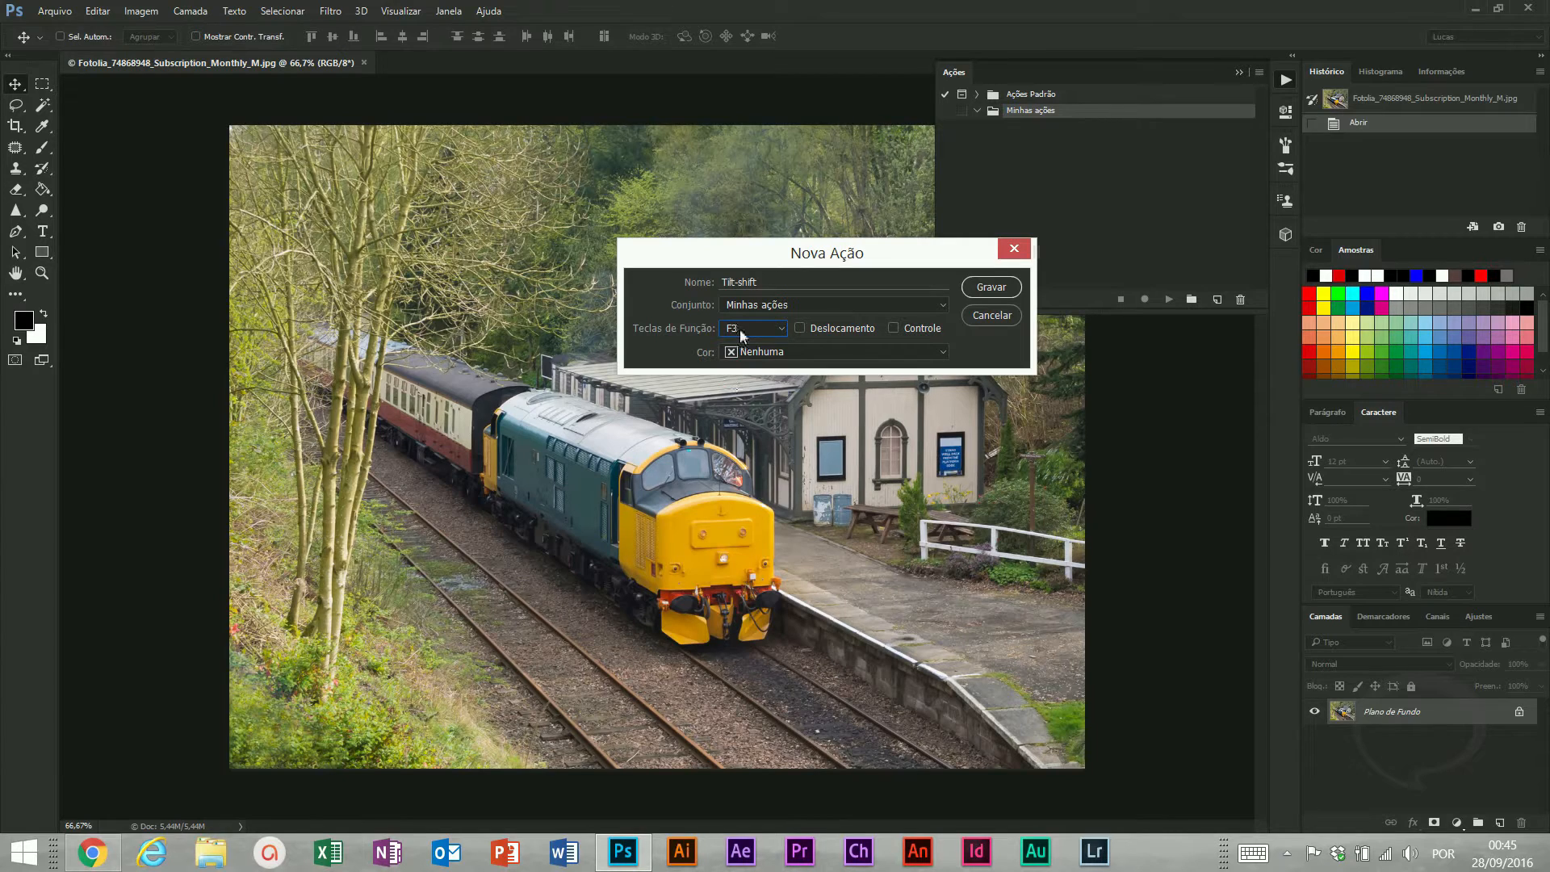
pyautogui.click(782, 351)
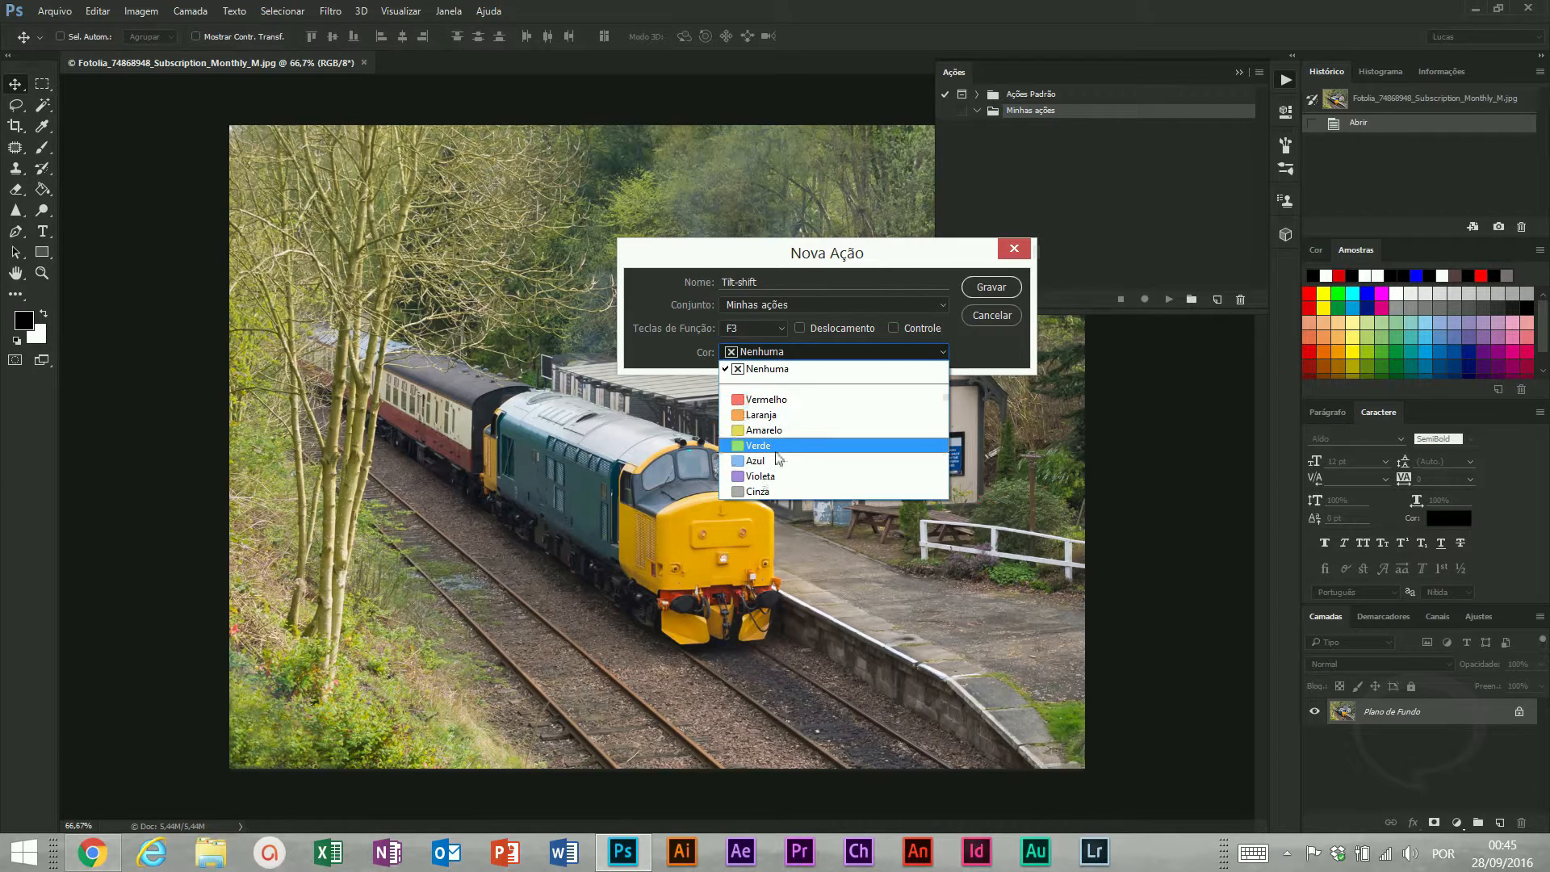
pyautogui.click(850, 334)
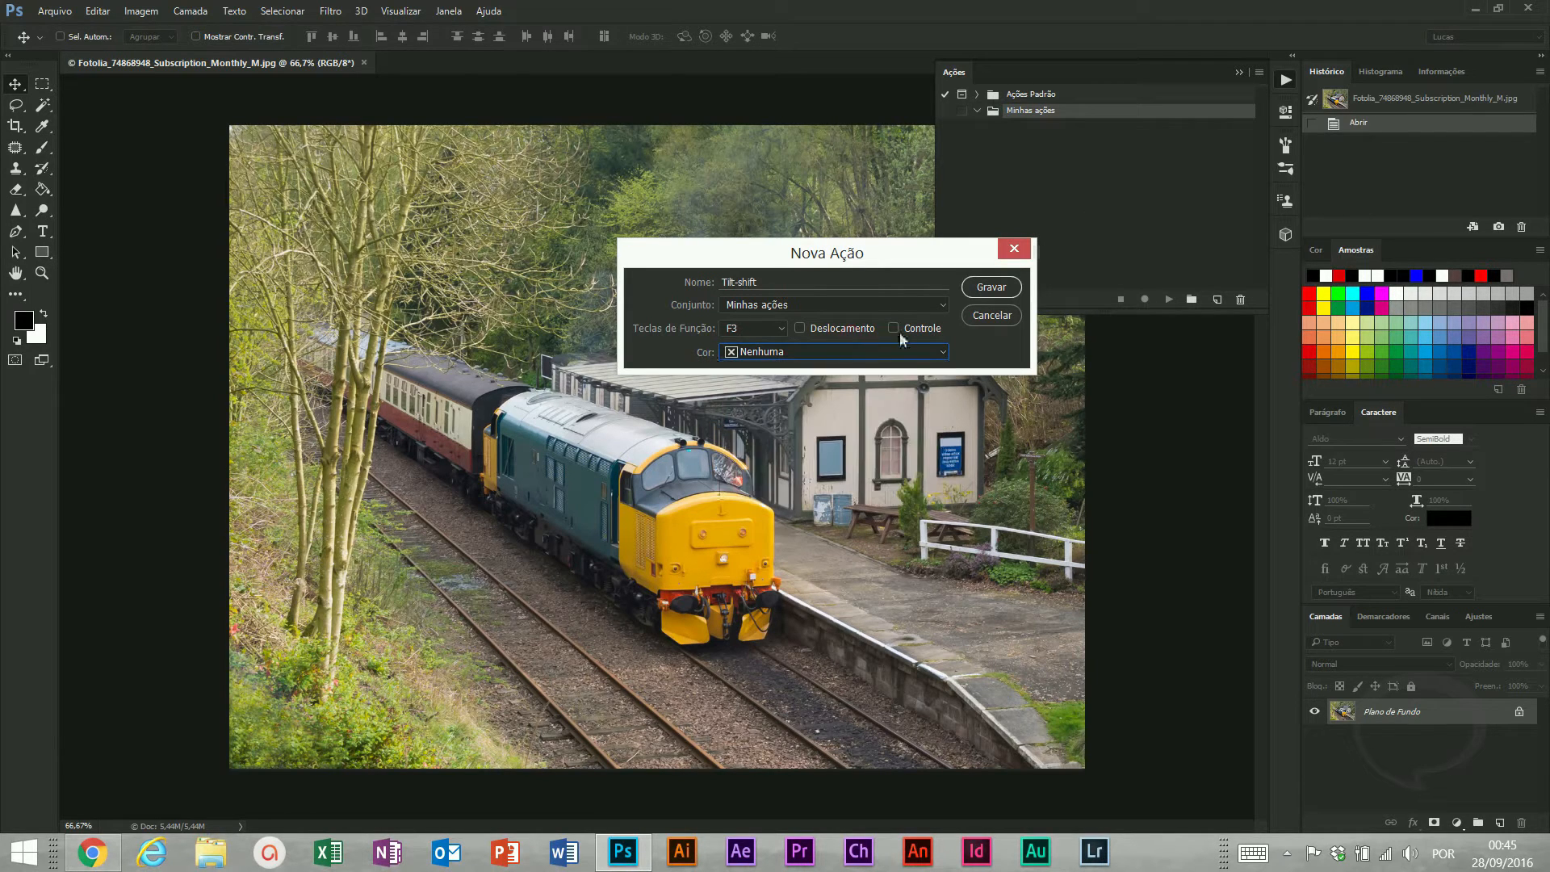
pyautogui.click(988, 286)
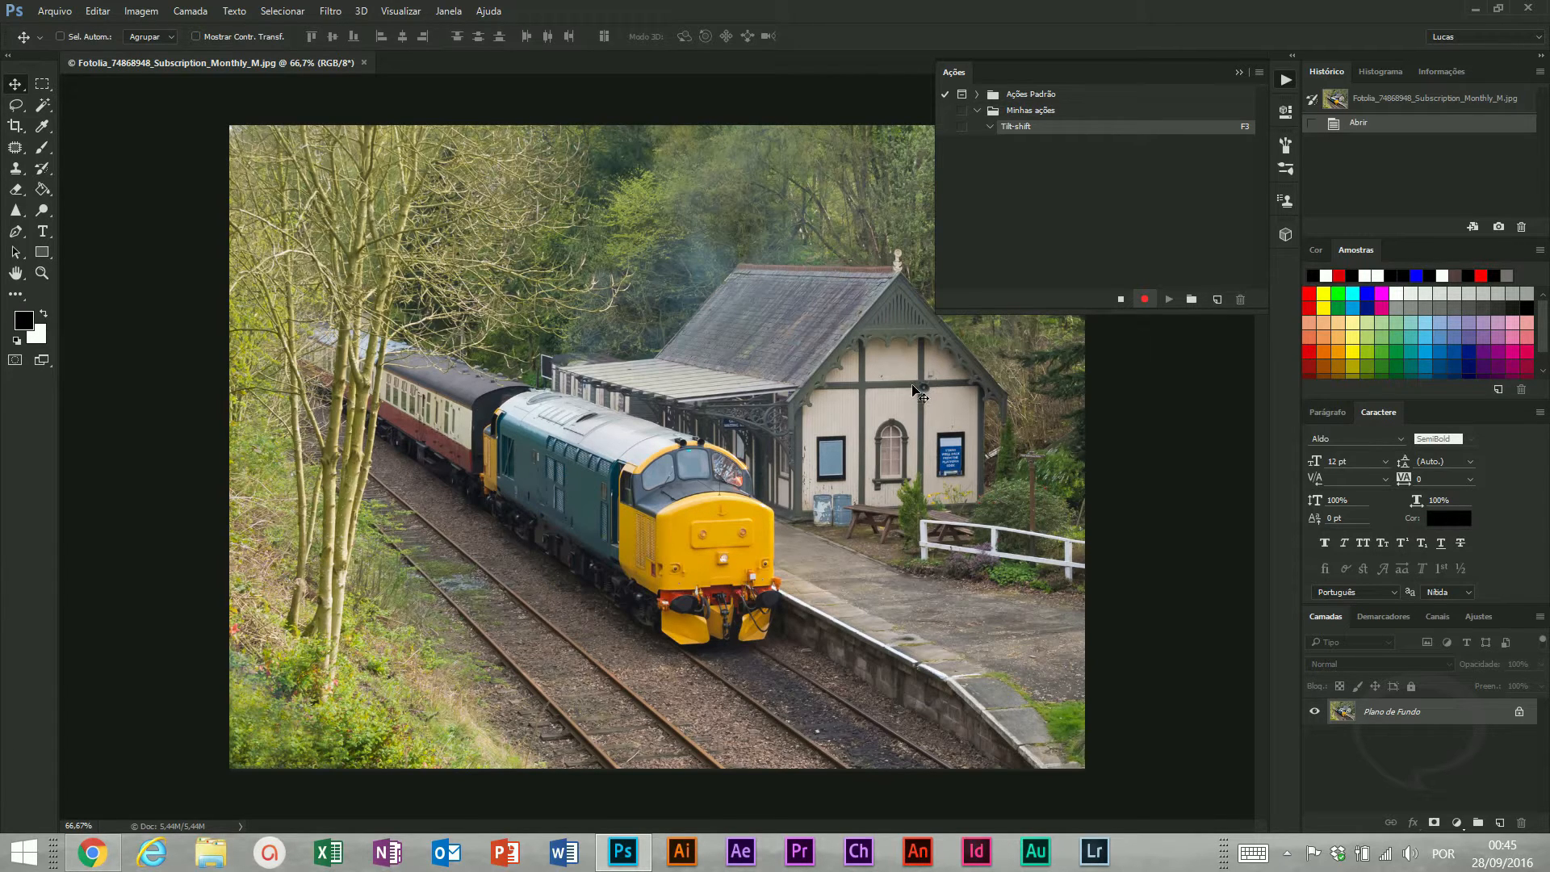
# Increase the train photo's colour saturation with a Hue/Saturation adjustment
pyautogui.hotkey('ctrl', '+')
pyautogui.hotkey('ctrl', '+')
pyautogui.hotkey('ctrl', '0')
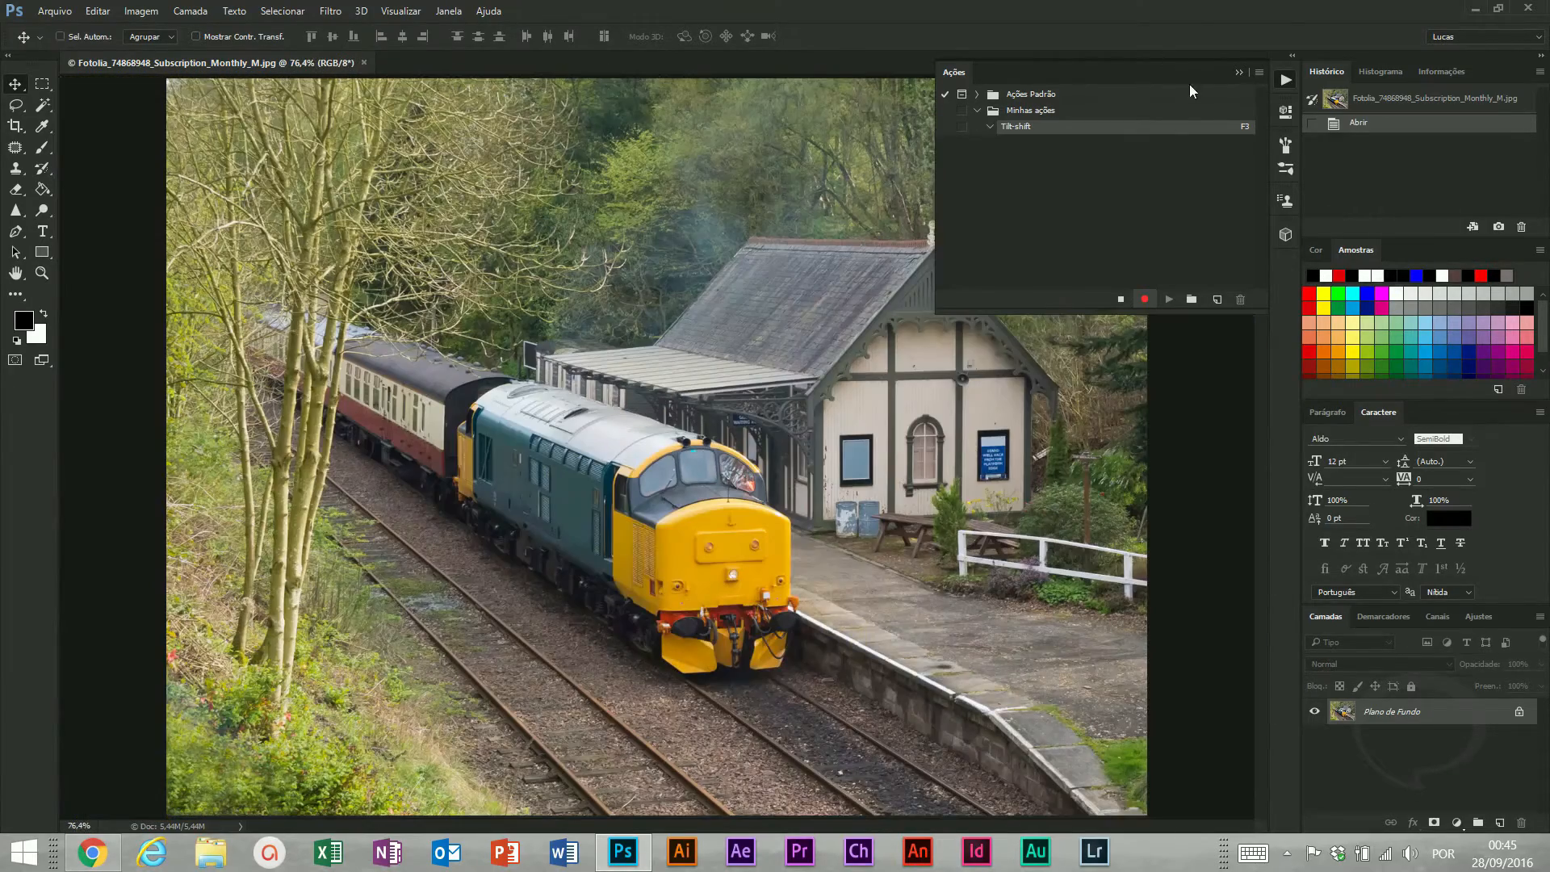
pyautogui.click(1237, 73)
pyautogui.click(1285, 79)
pyautogui.hotkey('ctrl', 'u')
pyautogui.moveTo(1029, 270); pyautogui.dragTo(211, 131)
pyautogui.moveTo(308, 279); pyautogui.dragTo(332, 282)
pyautogui.click(488, 166)
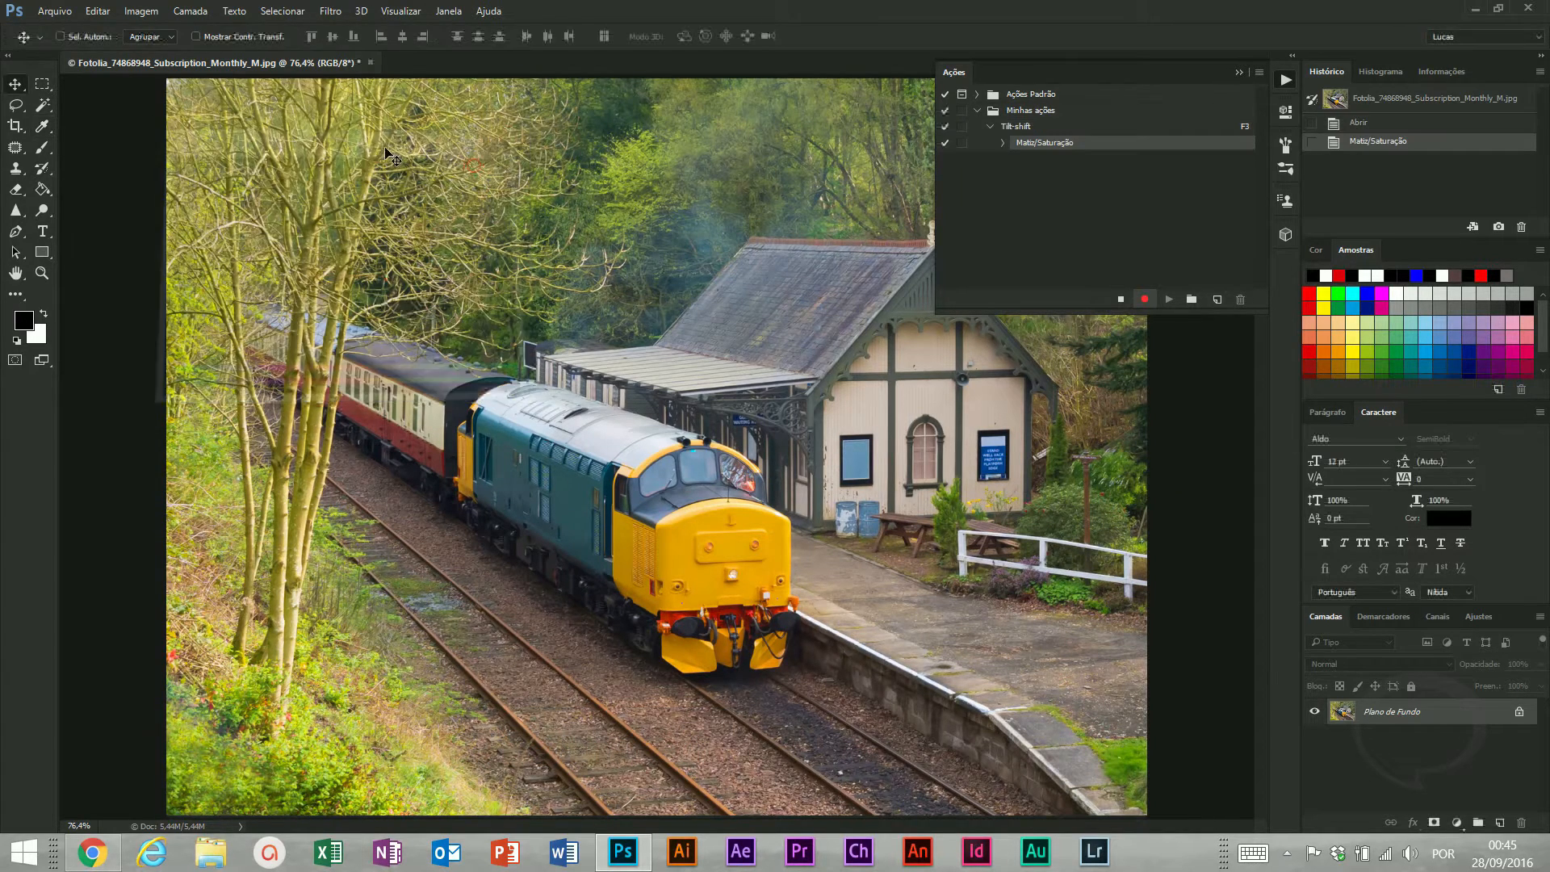
# Sharpen the photo with the Tornar Nítido filter and apply the same filter a second time
pyautogui.click(330, 10)
pyautogui.moveTo(360, 371)
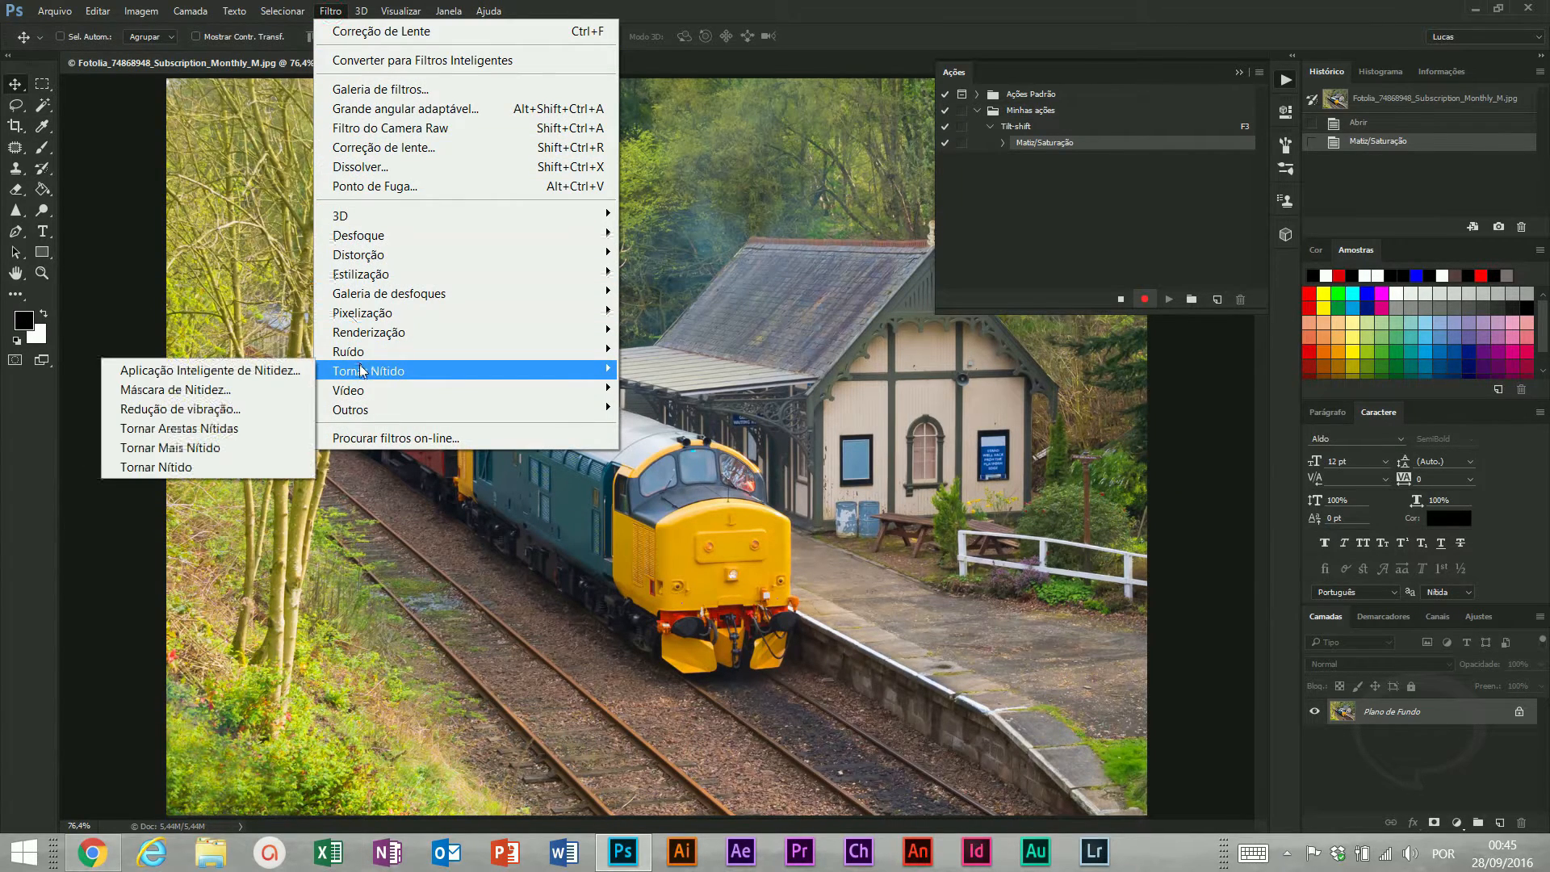
pyautogui.click(194, 467)
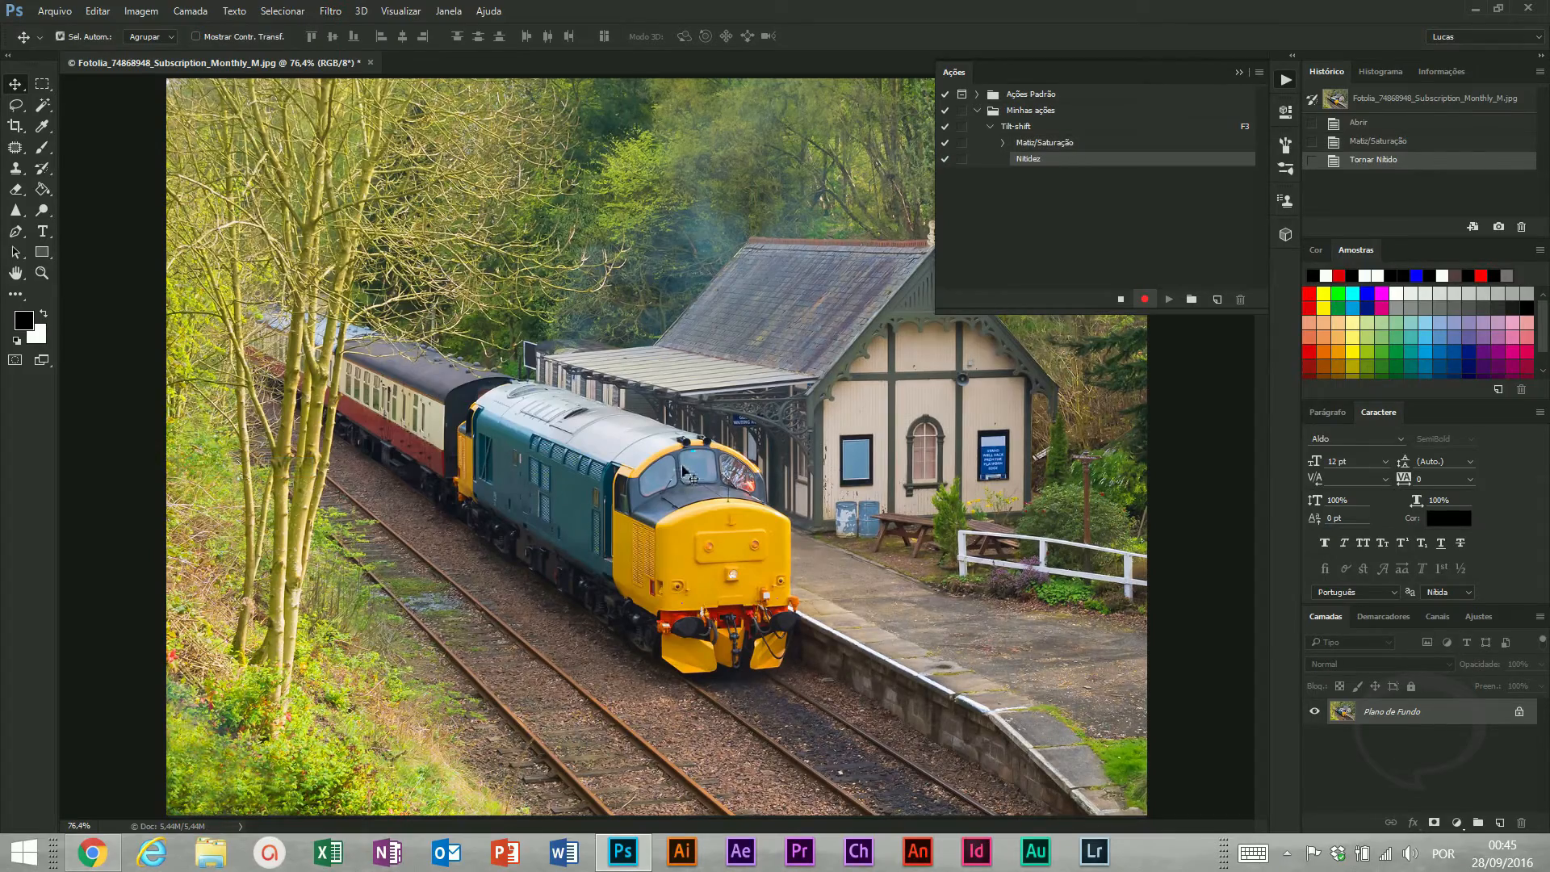
pyautogui.hotkey('ctrl', '+')
pyautogui.hotkey('ctrl', '+')
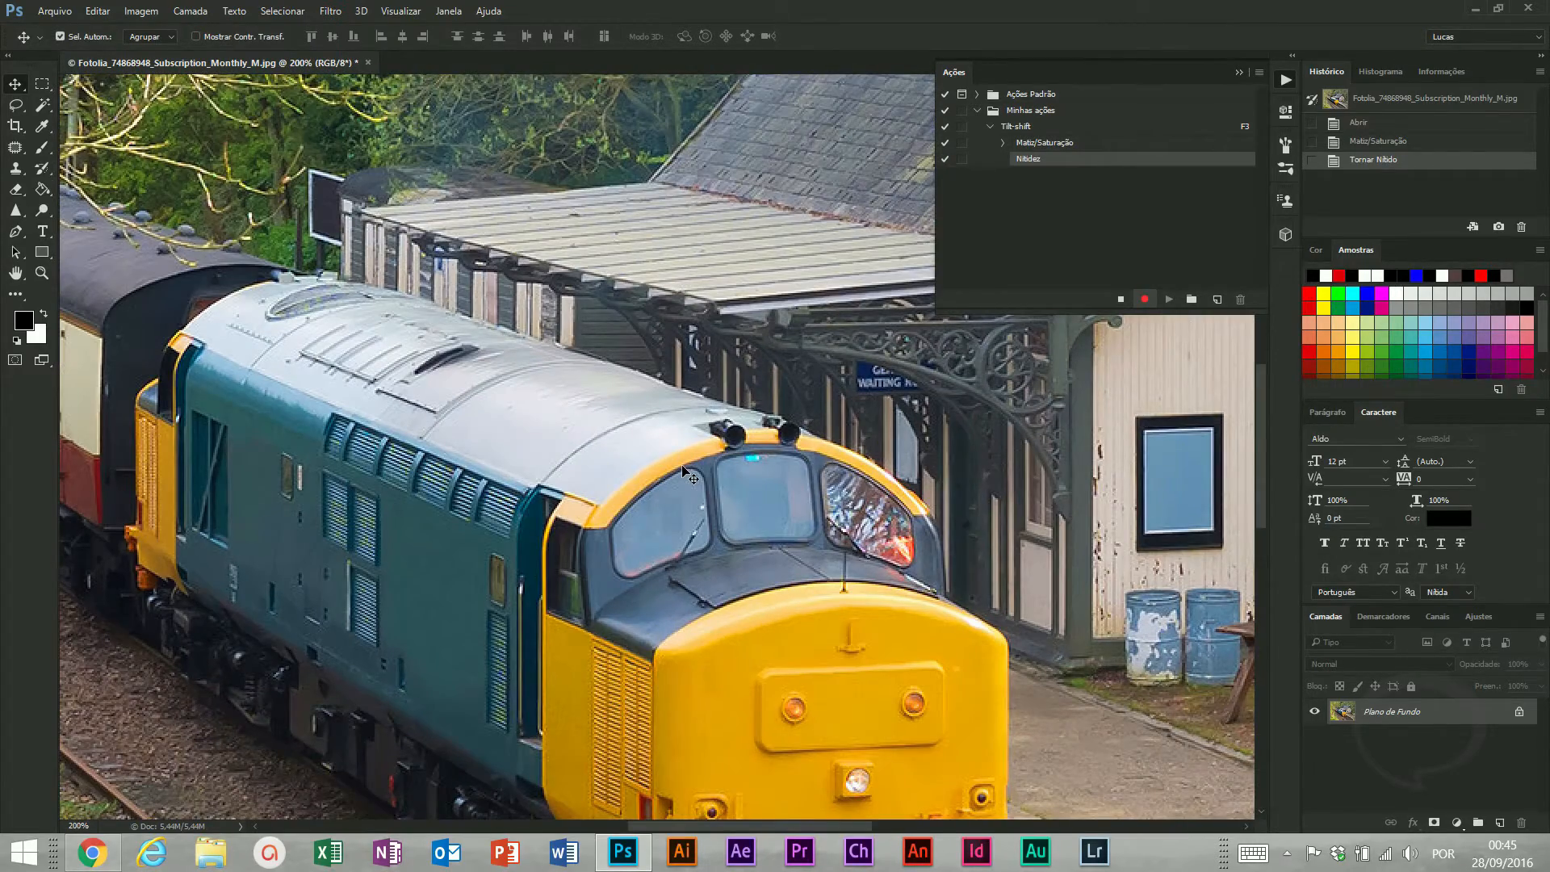
pyautogui.hotkey('ctrl', 'f')
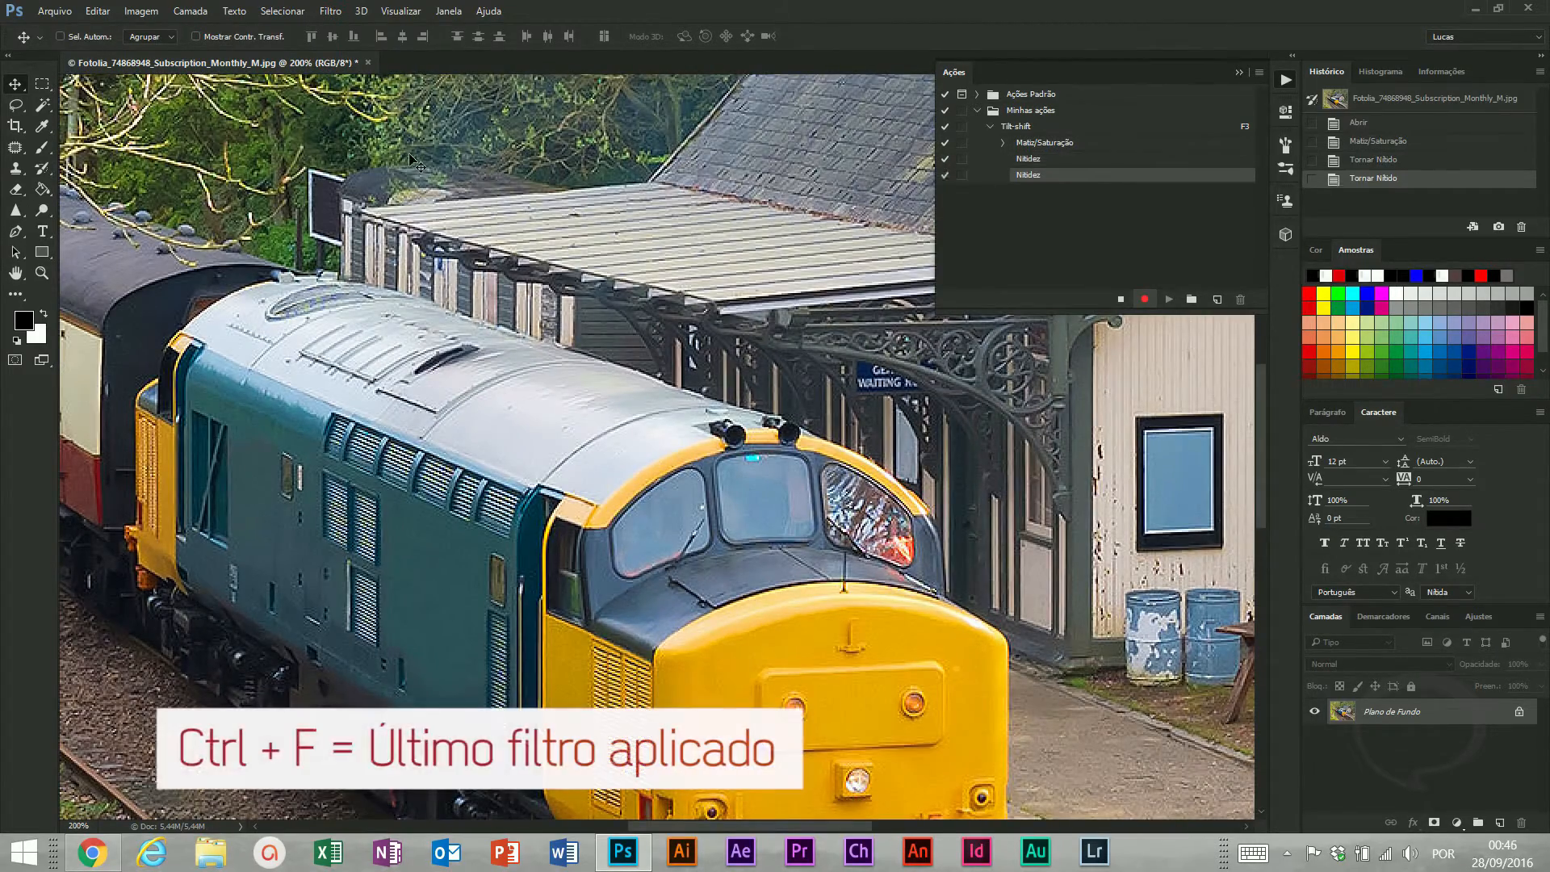
pyautogui.click(331, 11)
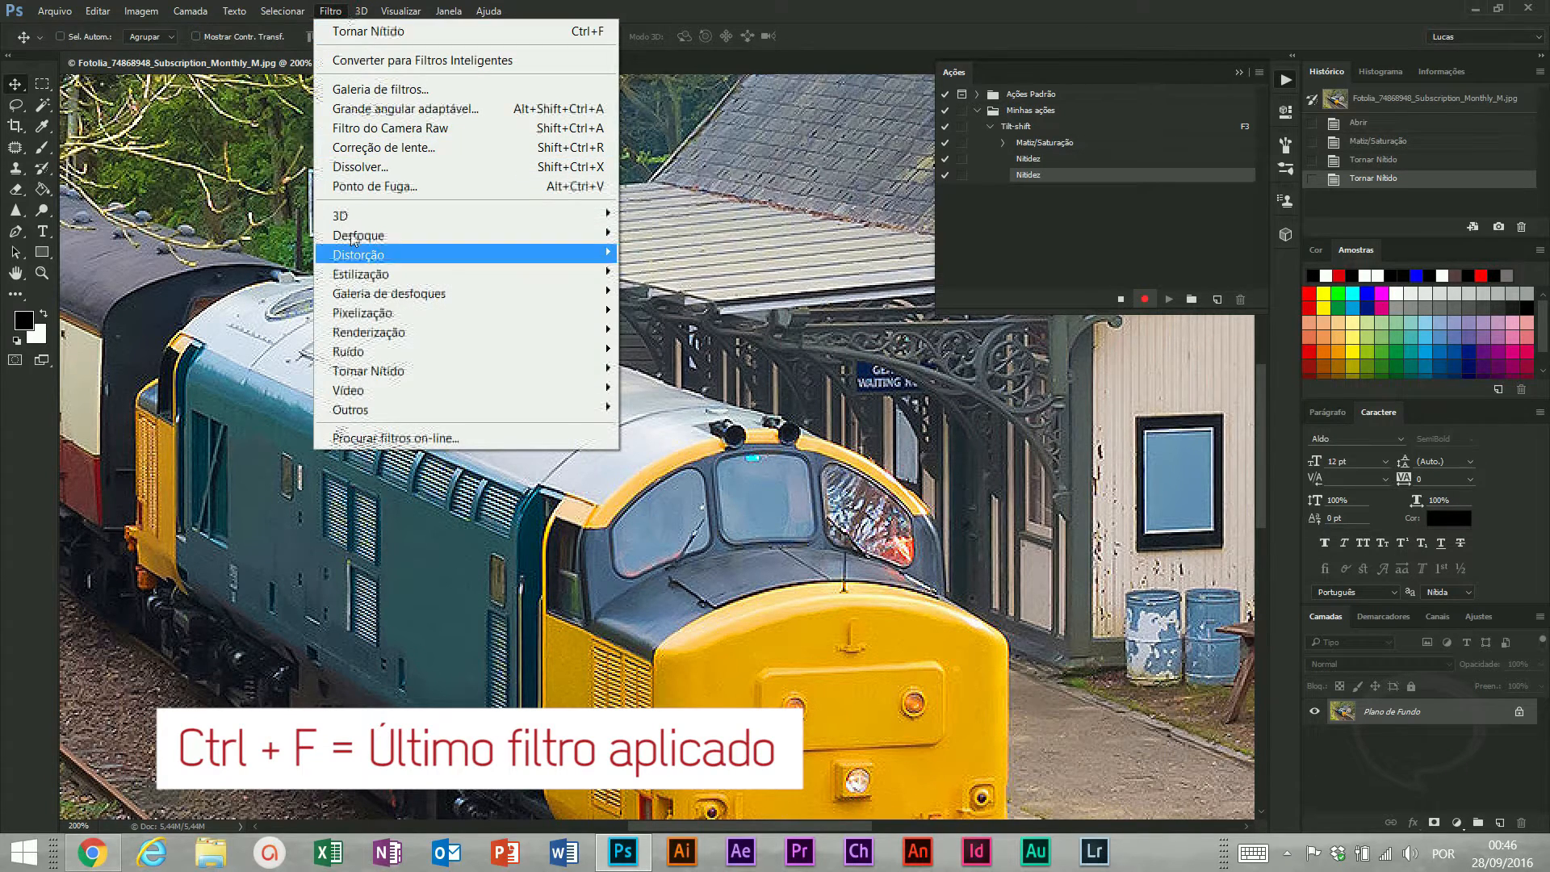
pyautogui.click(15, 85)
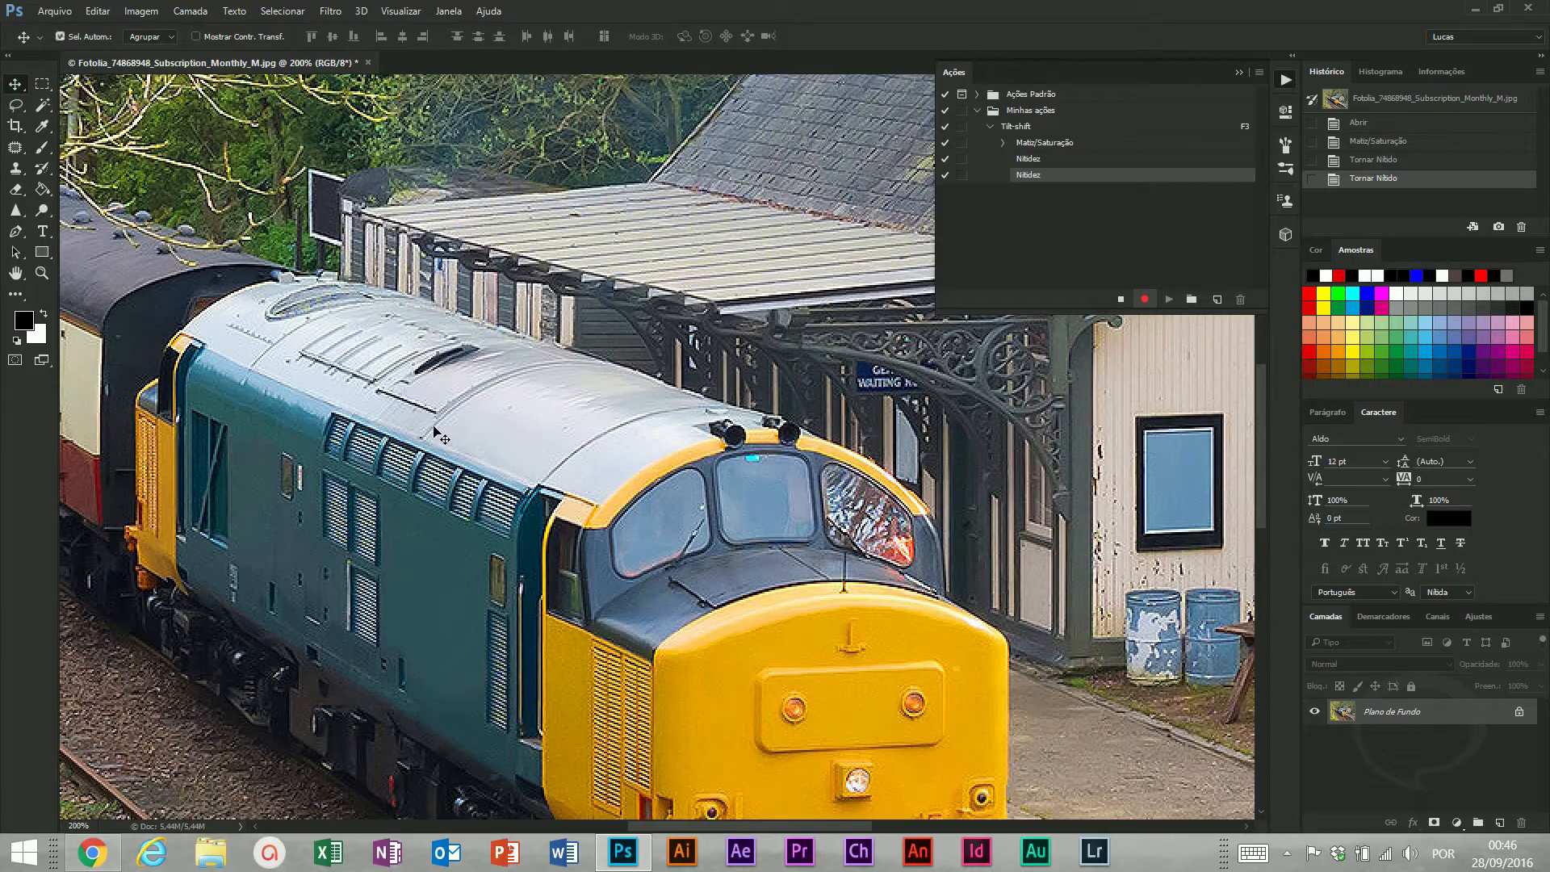
# Apply a Brightness/Contrast adjustment to the photo with brightness 18 and contrast 59
pyautogui.hotkey('ctrl', '0')
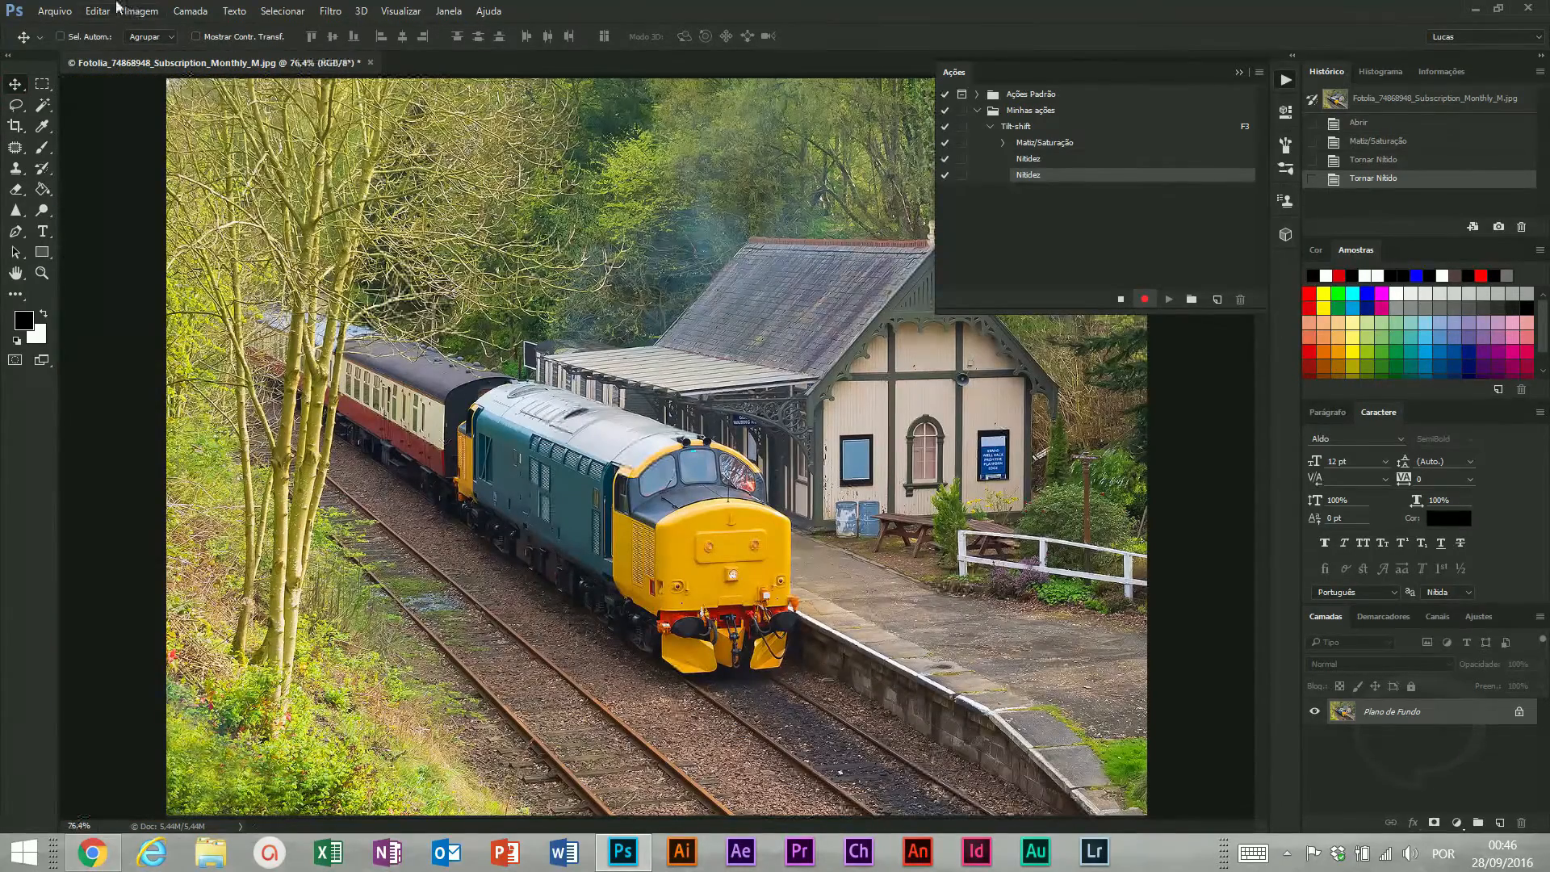
pyautogui.click(140, 10)
pyautogui.click(185, 59)
pyautogui.click(461, 59)
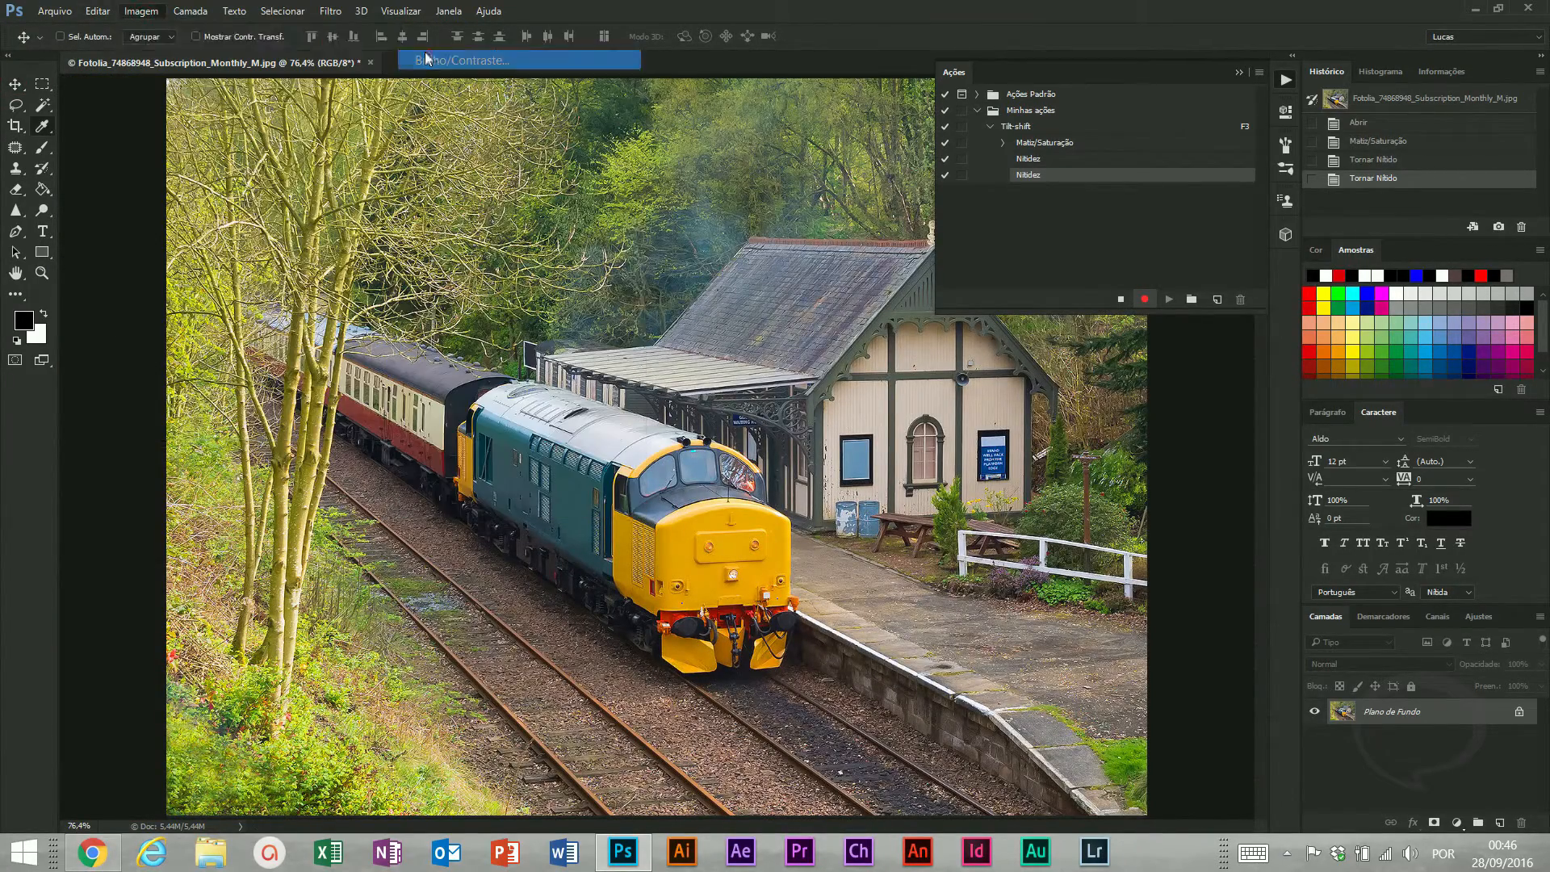
pyautogui.moveTo(738, 281); pyautogui.dragTo(778, 311)
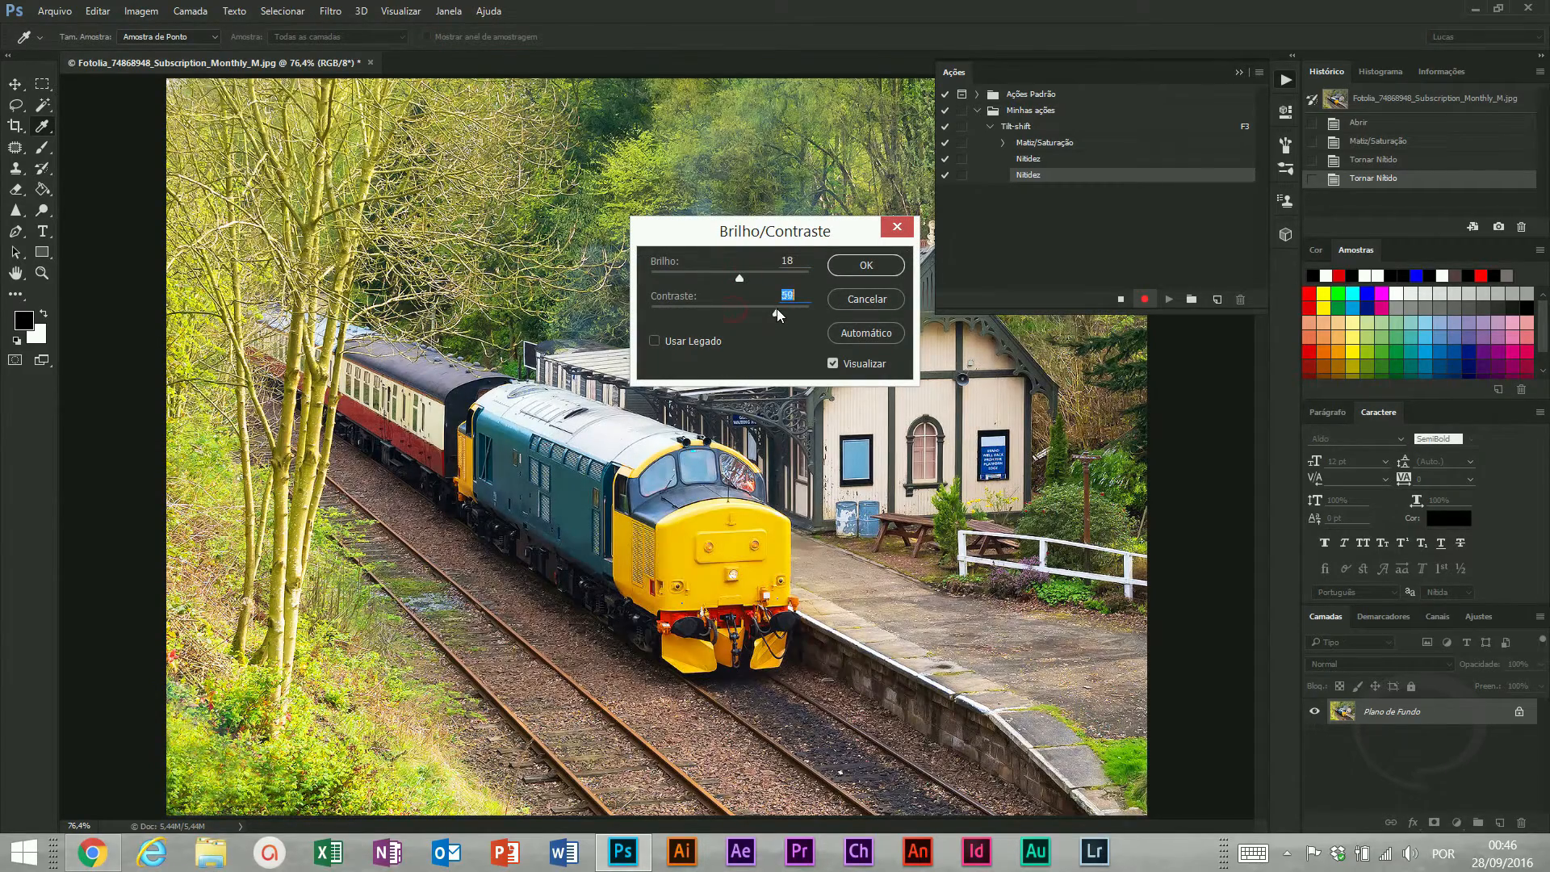
pyautogui.click(848, 265)
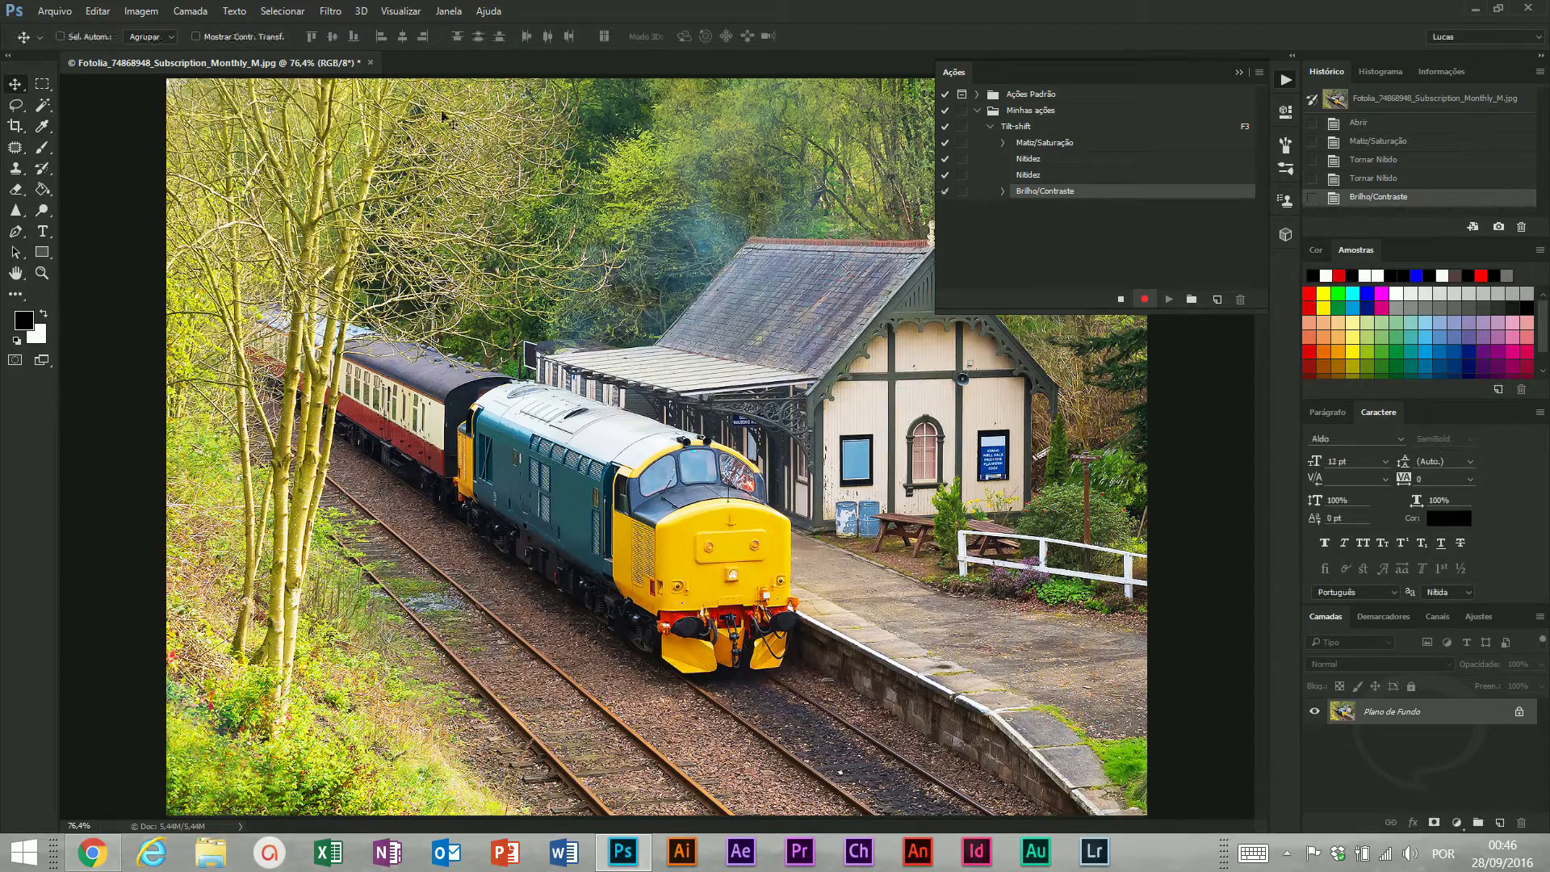
# Add a Tilt-Shift blur, tilt its focus band diagonally across the train and station, and widen the sharp and transition zones
pyautogui.click(330, 11)
pyautogui.moveTo(407, 299)
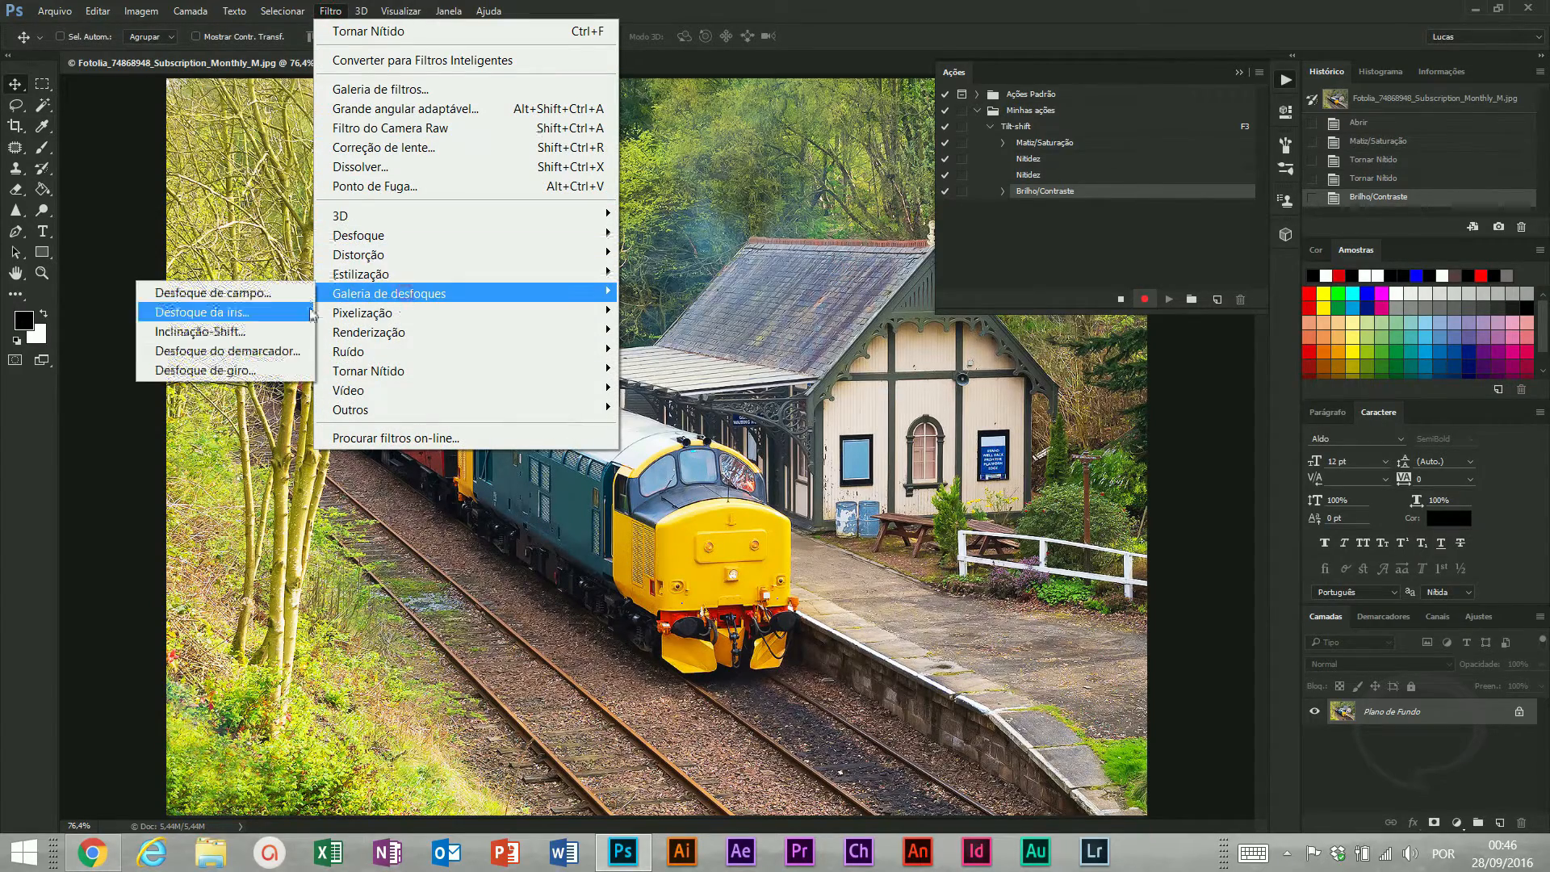
pyautogui.click(255, 335)
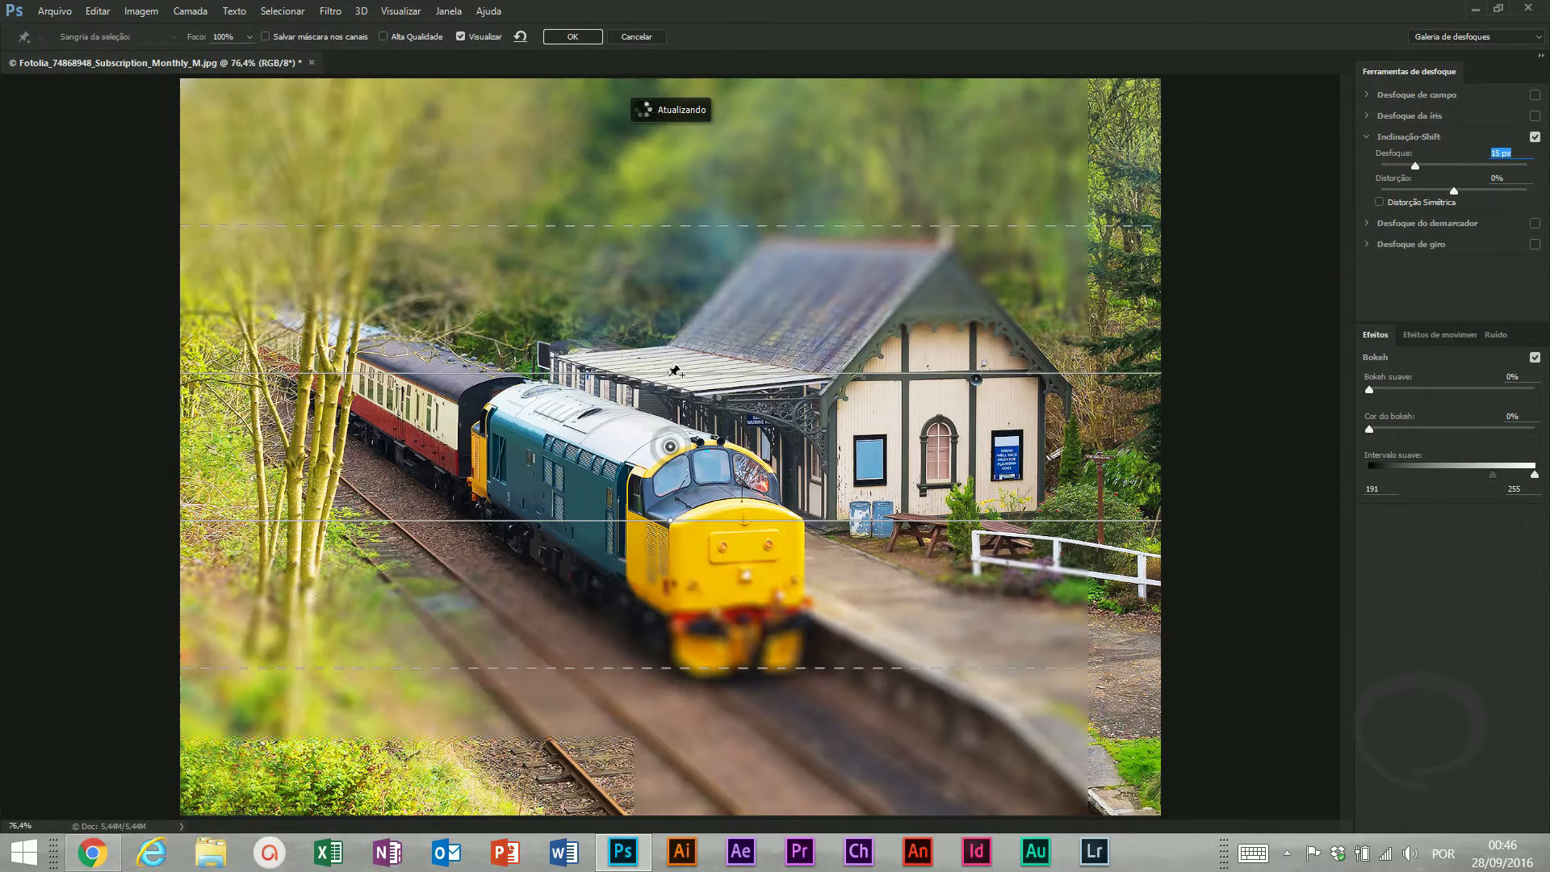
pyautogui.moveTo(669, 374); pyautogui.dragTo(619, 336)
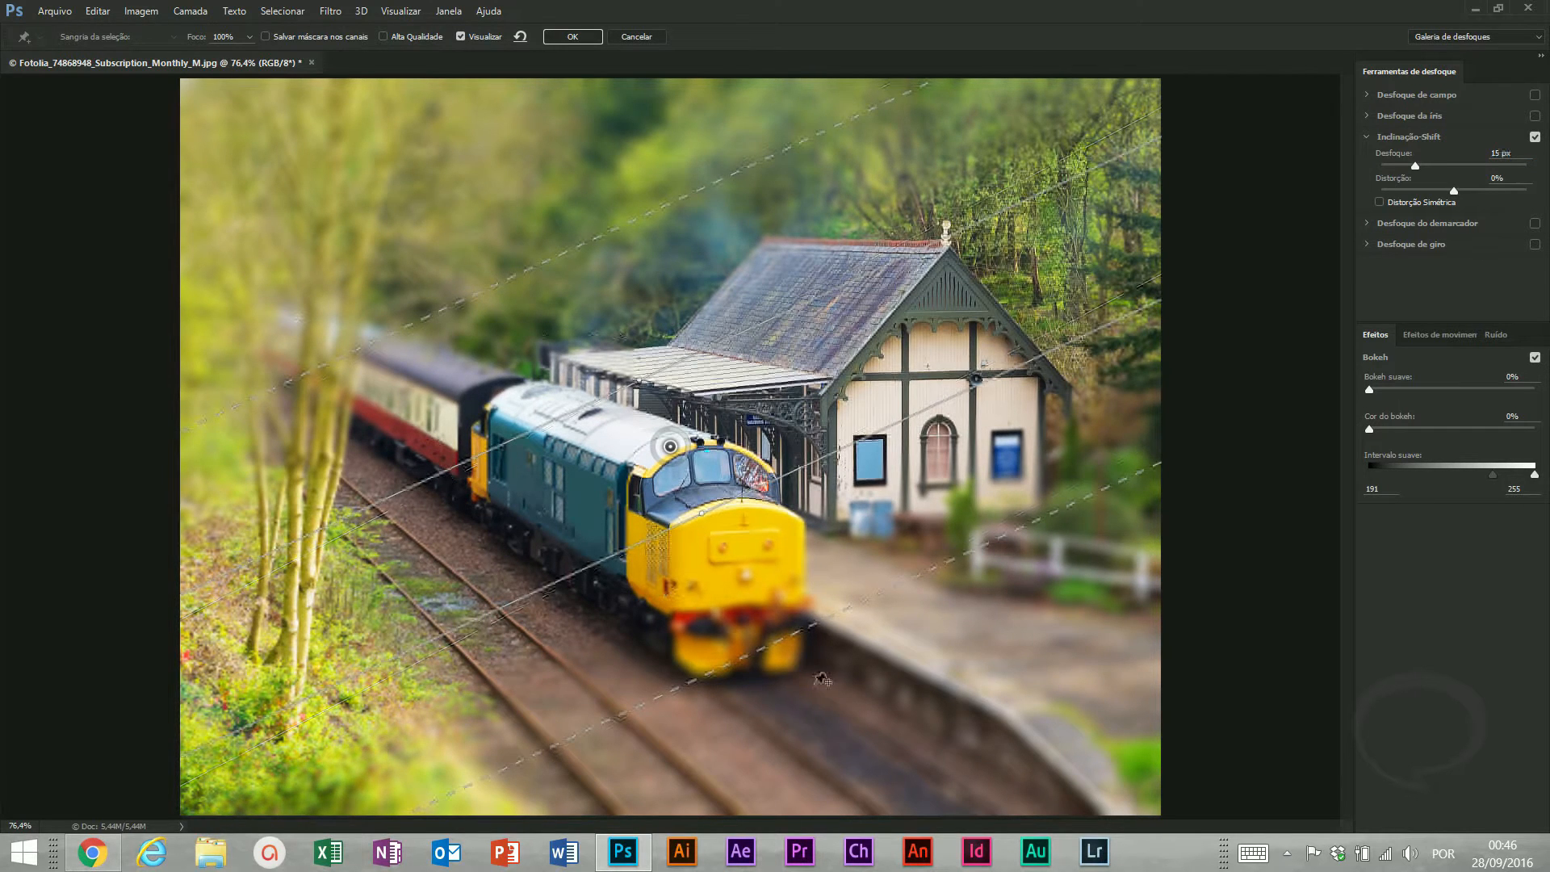
pyautogui.moveTo(761, 648); pyautogui.dragTo(839, 706)
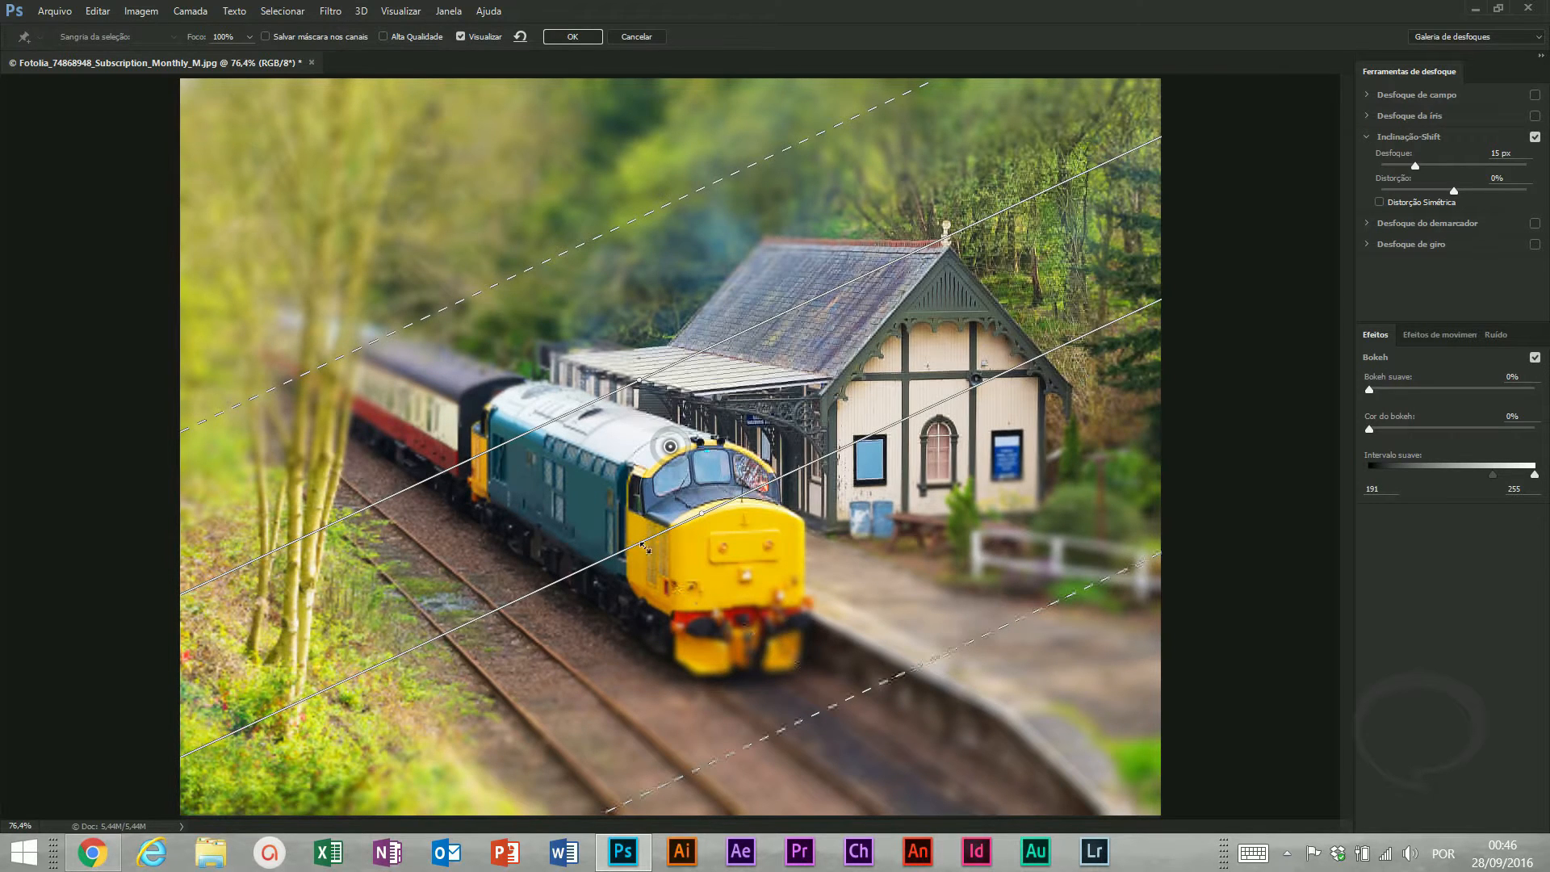
pyautogui.moveTo(638, 550); pyautogui.dragTo(660, 599)
pyautogui.moveTo(457, 339); pyautogui.dragTo(239, 118)
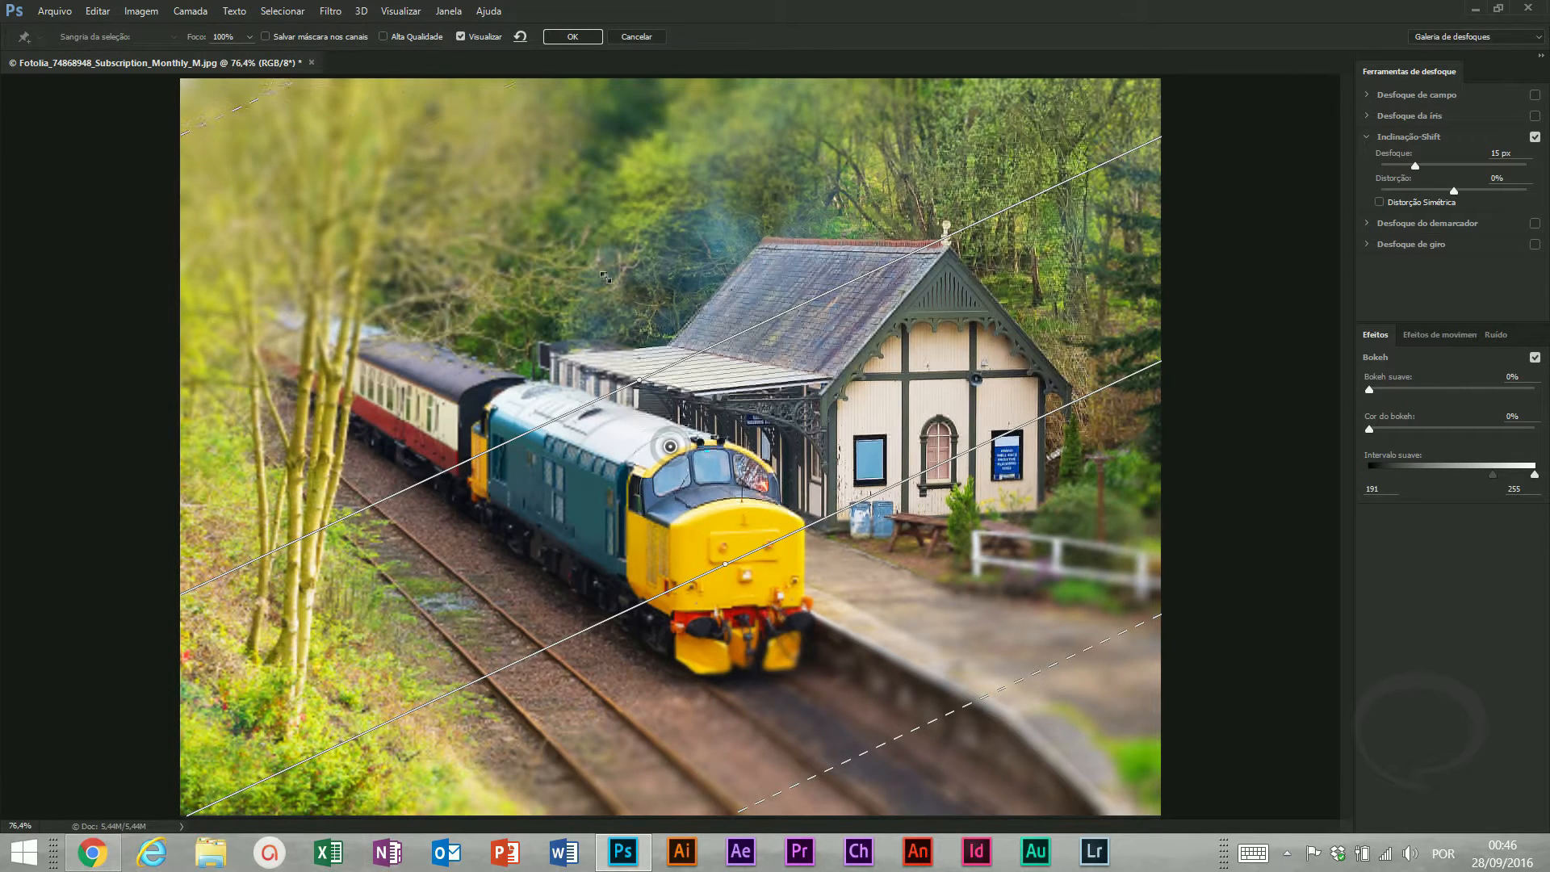
# Set the Tilt-Shift blur amount to 18 px and apply the blur to the photo
pyautogui.doubleClick(1497, 153)
pyautogui.write('18')
pyautogui.press('Return')
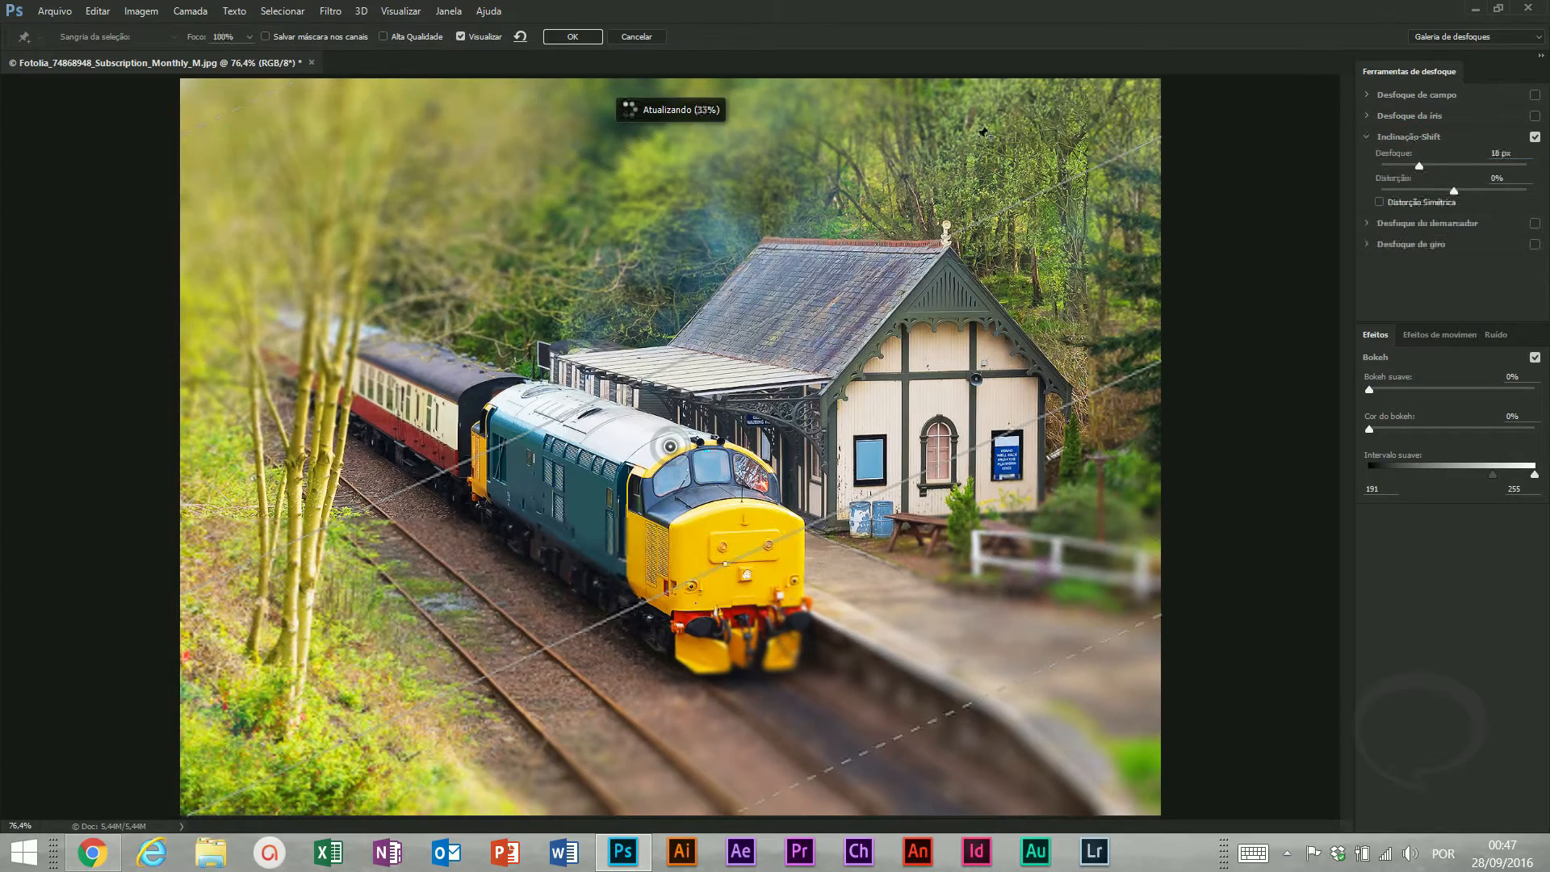
pyautogui.click(572, 37)
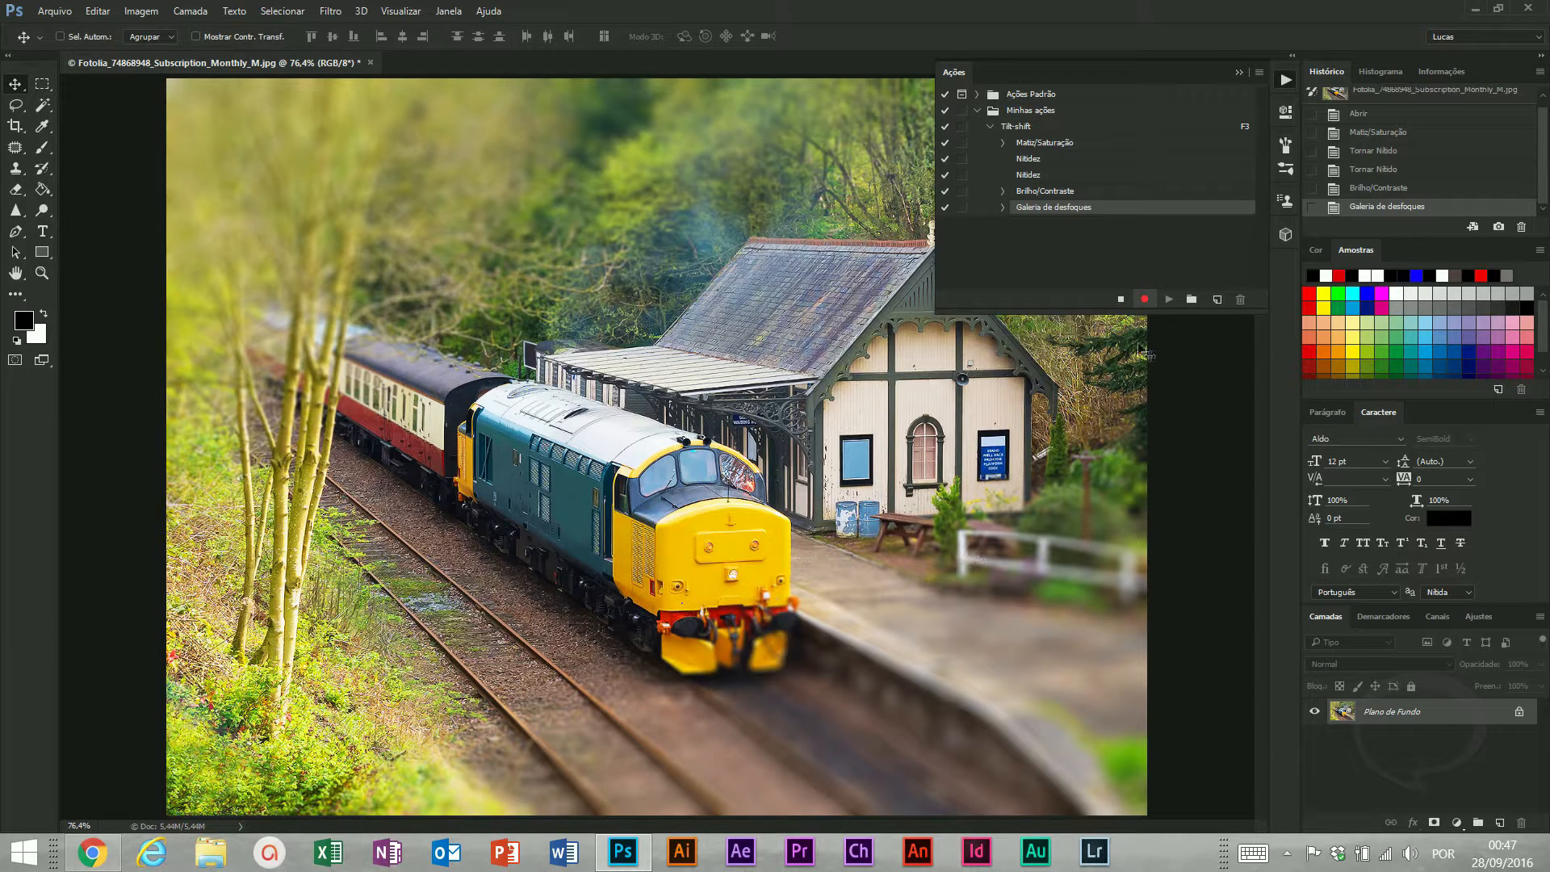
# Stop recording the Tilt-shift action and restore the photo to its original history snapshot
pyautogui.click(1121, 300)
pyautogui.scroll(1, 1441, 191)
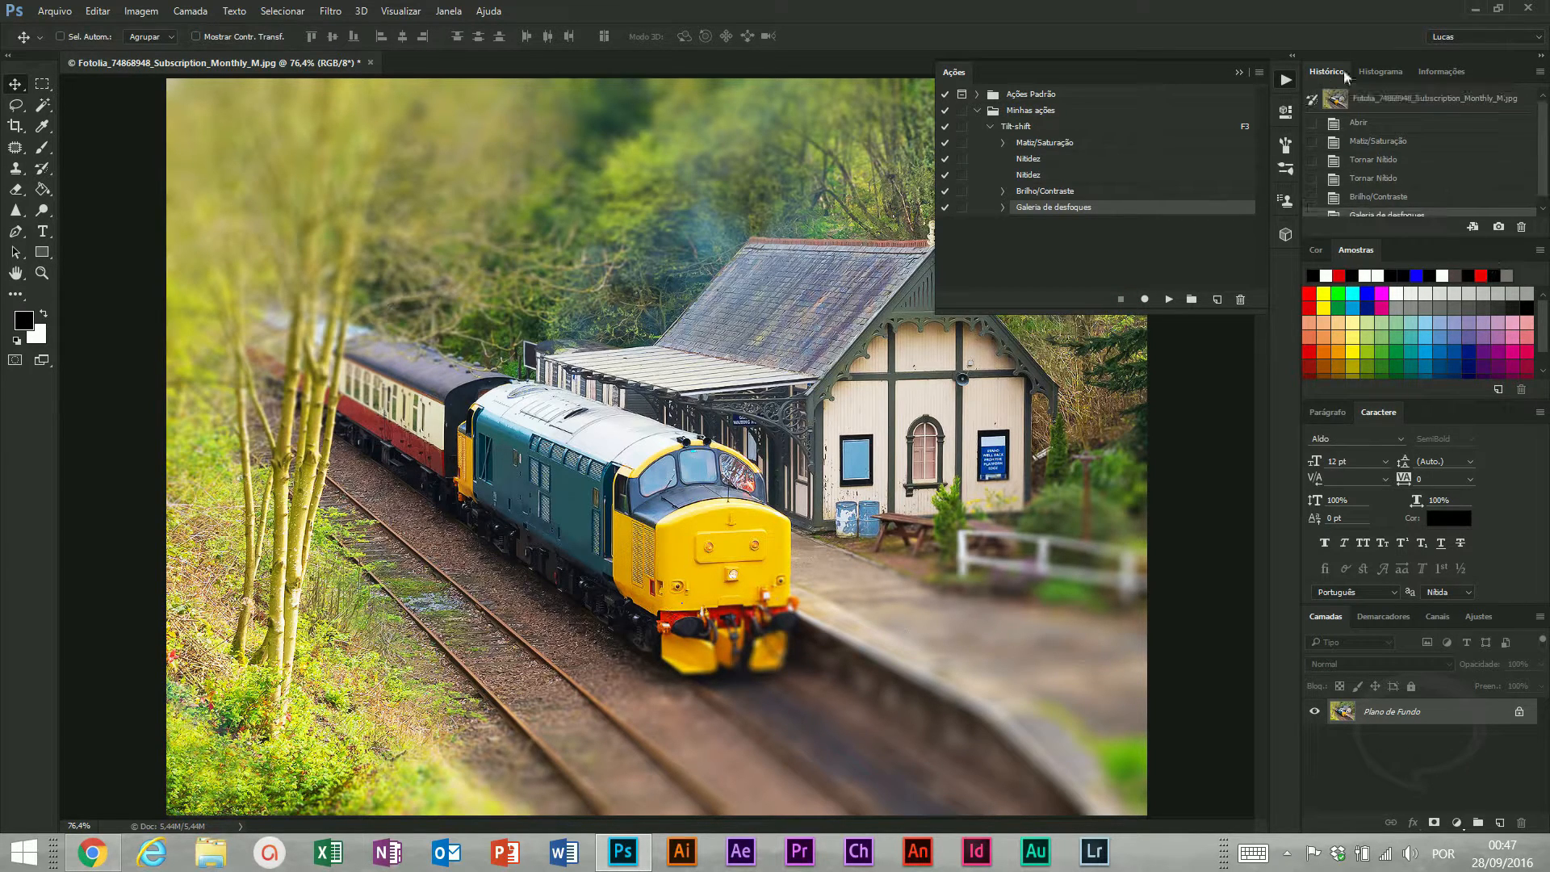
pyautogui.click(1388, 100)
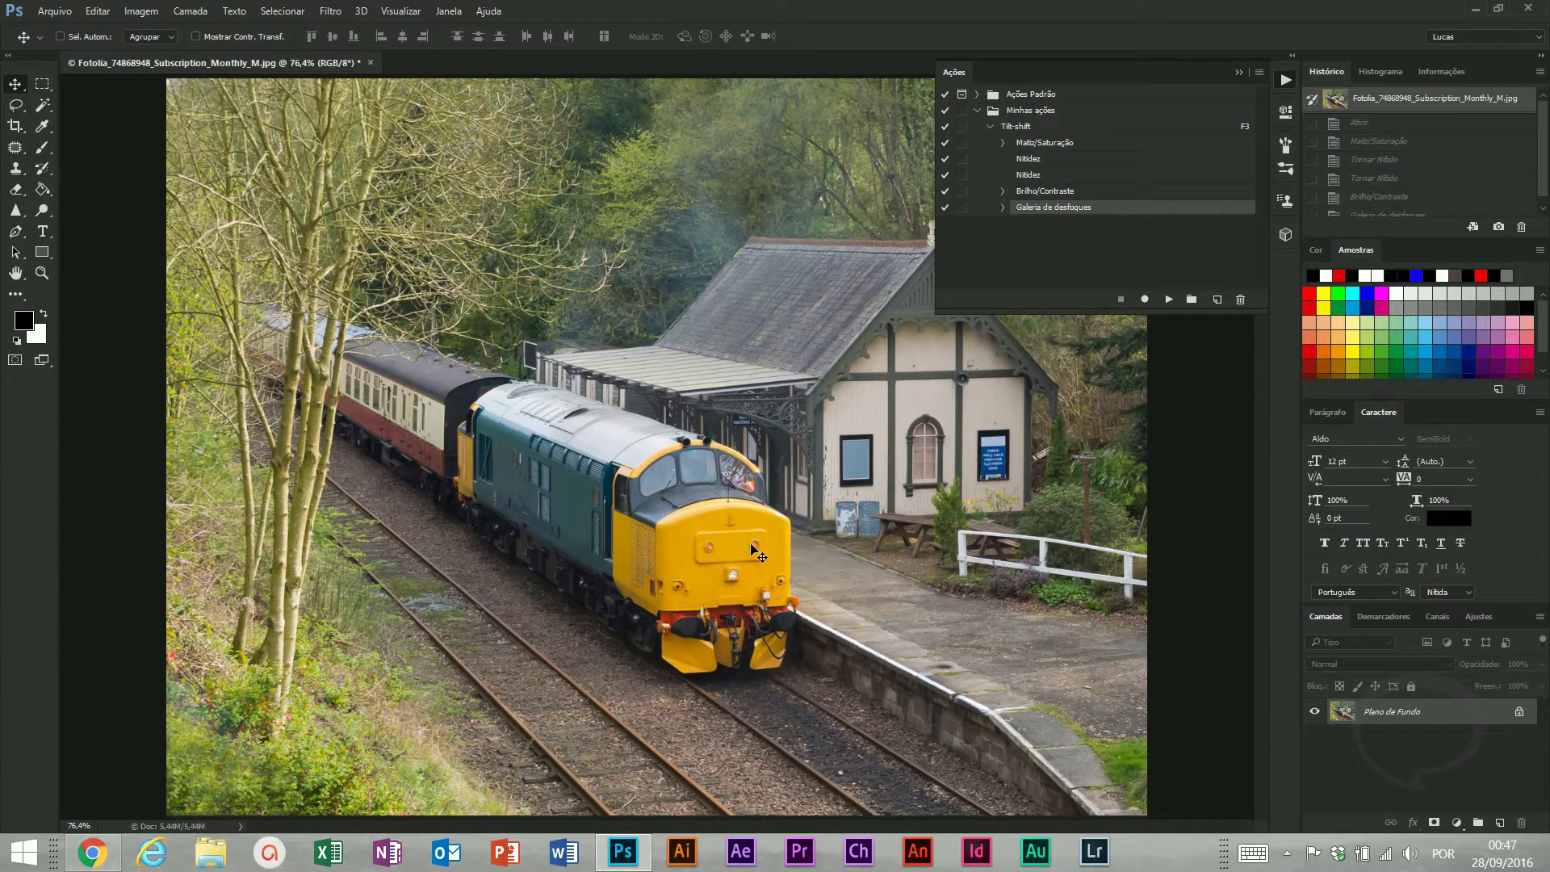
# Duplicate the train photo's background layer, play the Tilt-shift action on the copy, and inspect the effect up close
pyautogui.hotkey('ctrl', 'j')
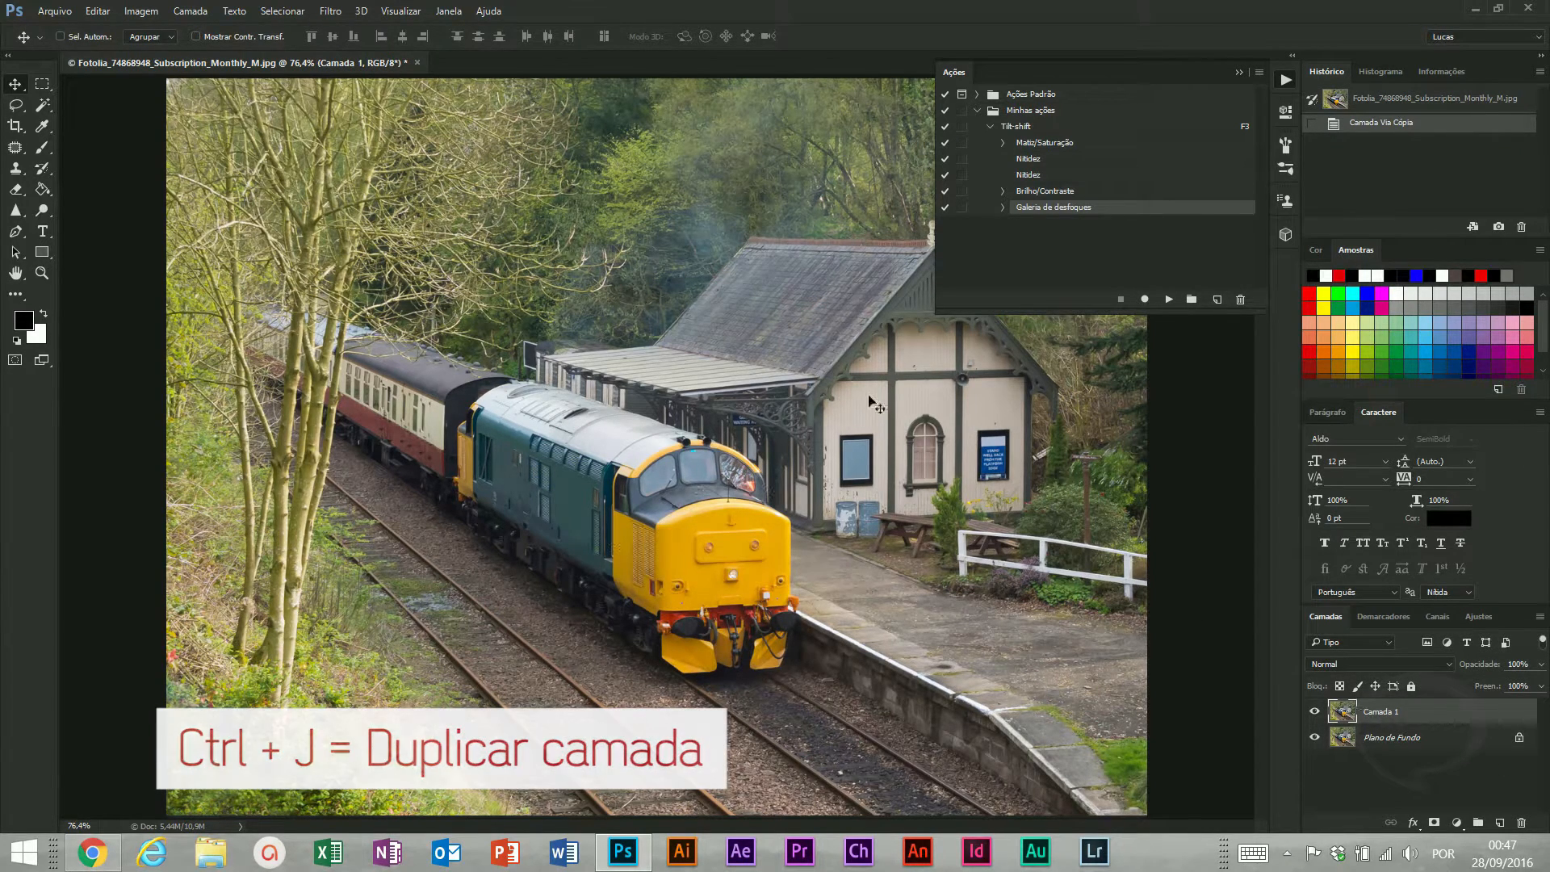
pyautogui.click(1031, 128)
pyautogui.click(989, 127)
pyautogui.click(1168, 299)
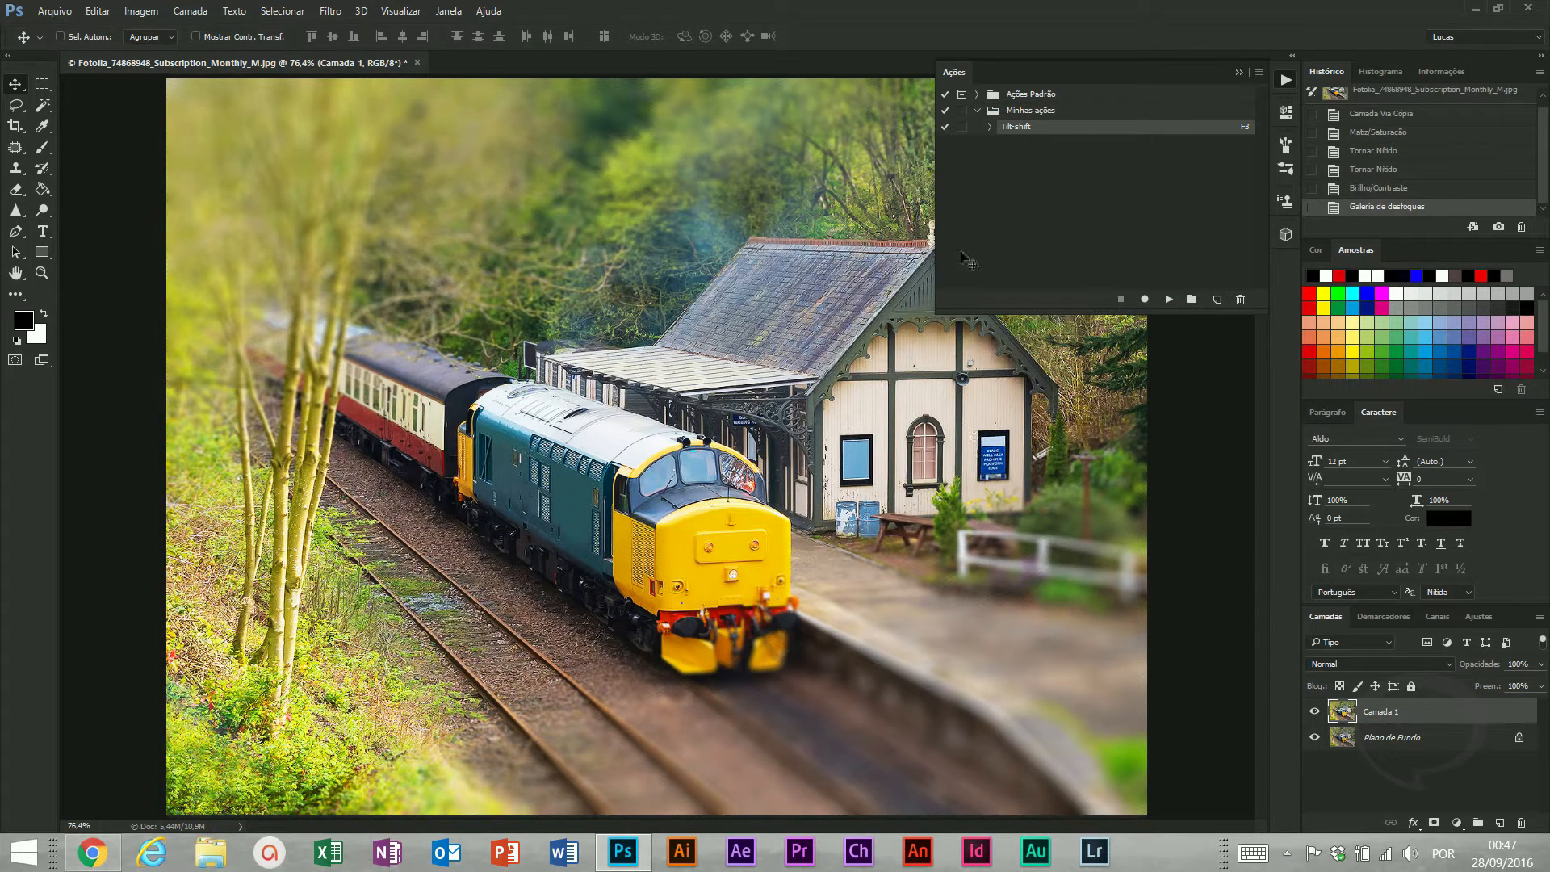
pyautogui.click(990, 126)
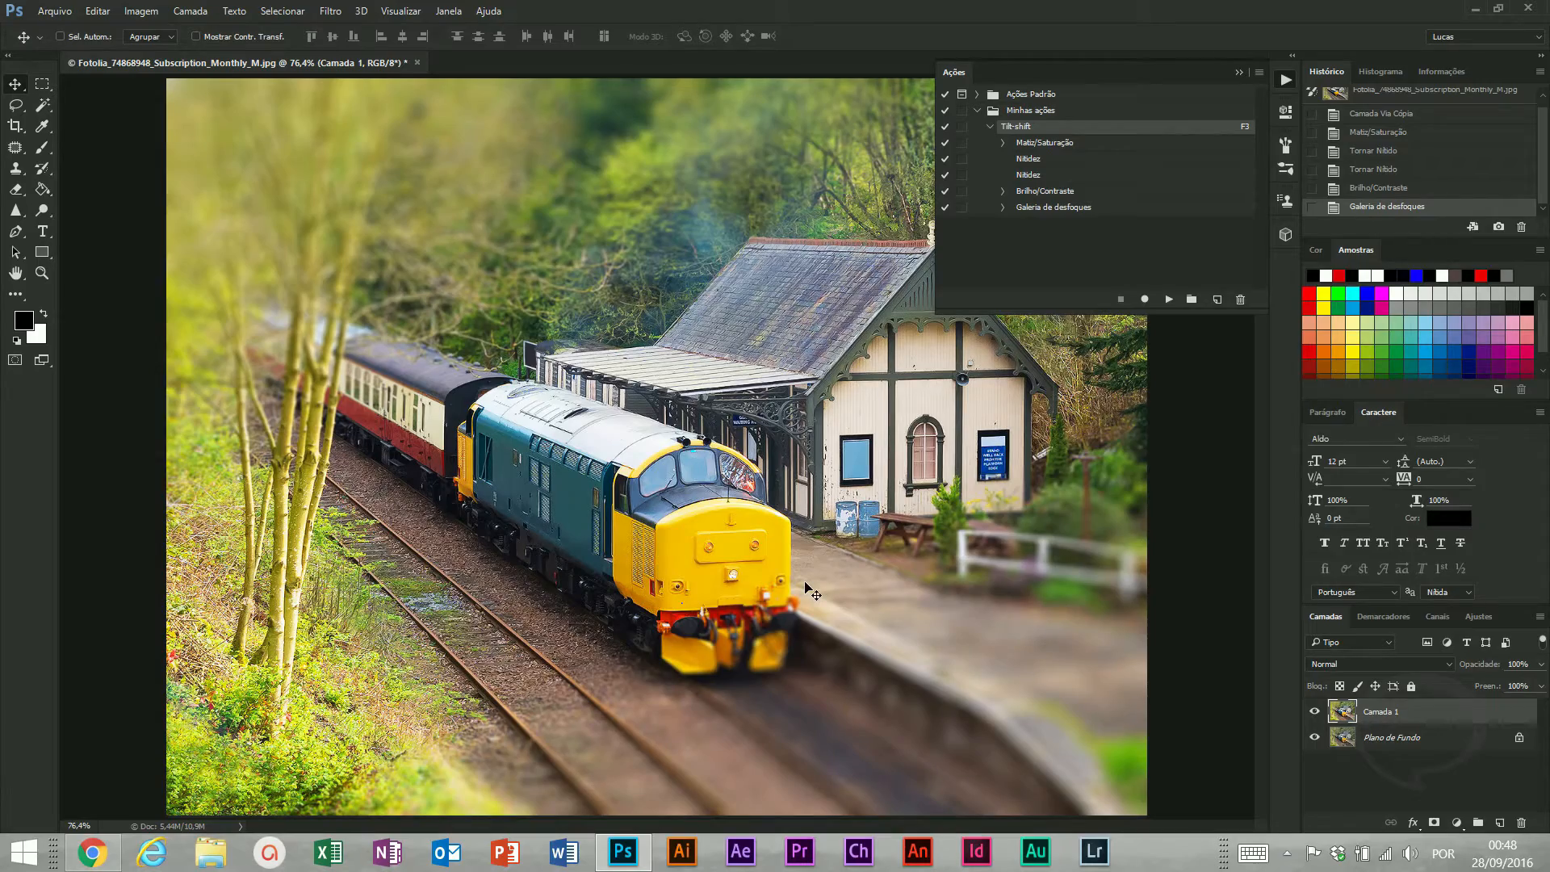
pyautogui.hotkey('ctrl', '+')
pyautogui.hotkey('ctrl', '+')
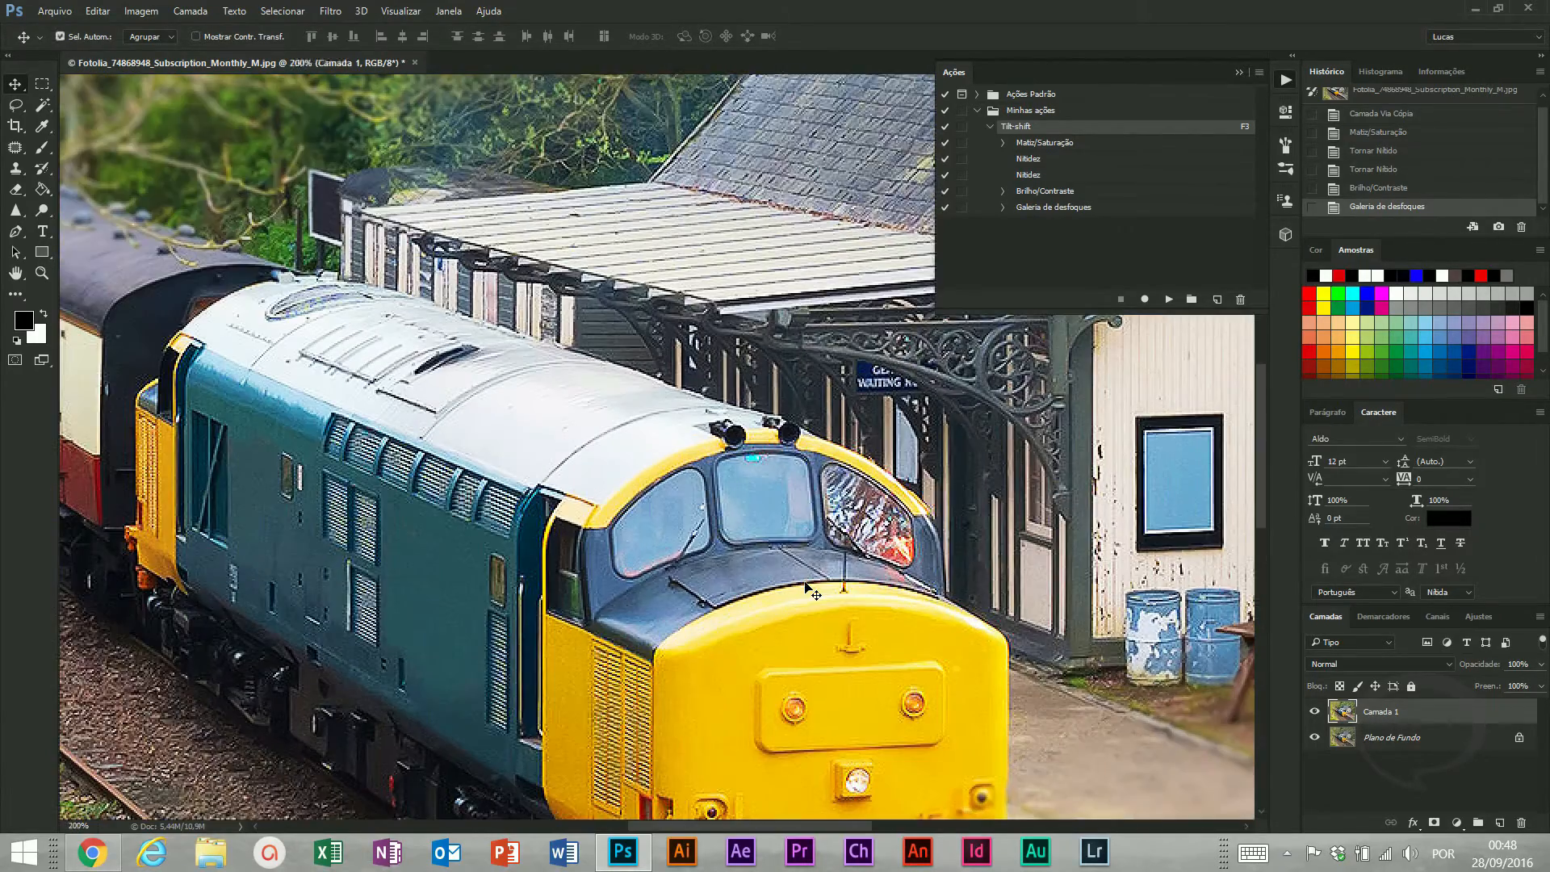
pyautogui.hotkey('ctrl', '0')
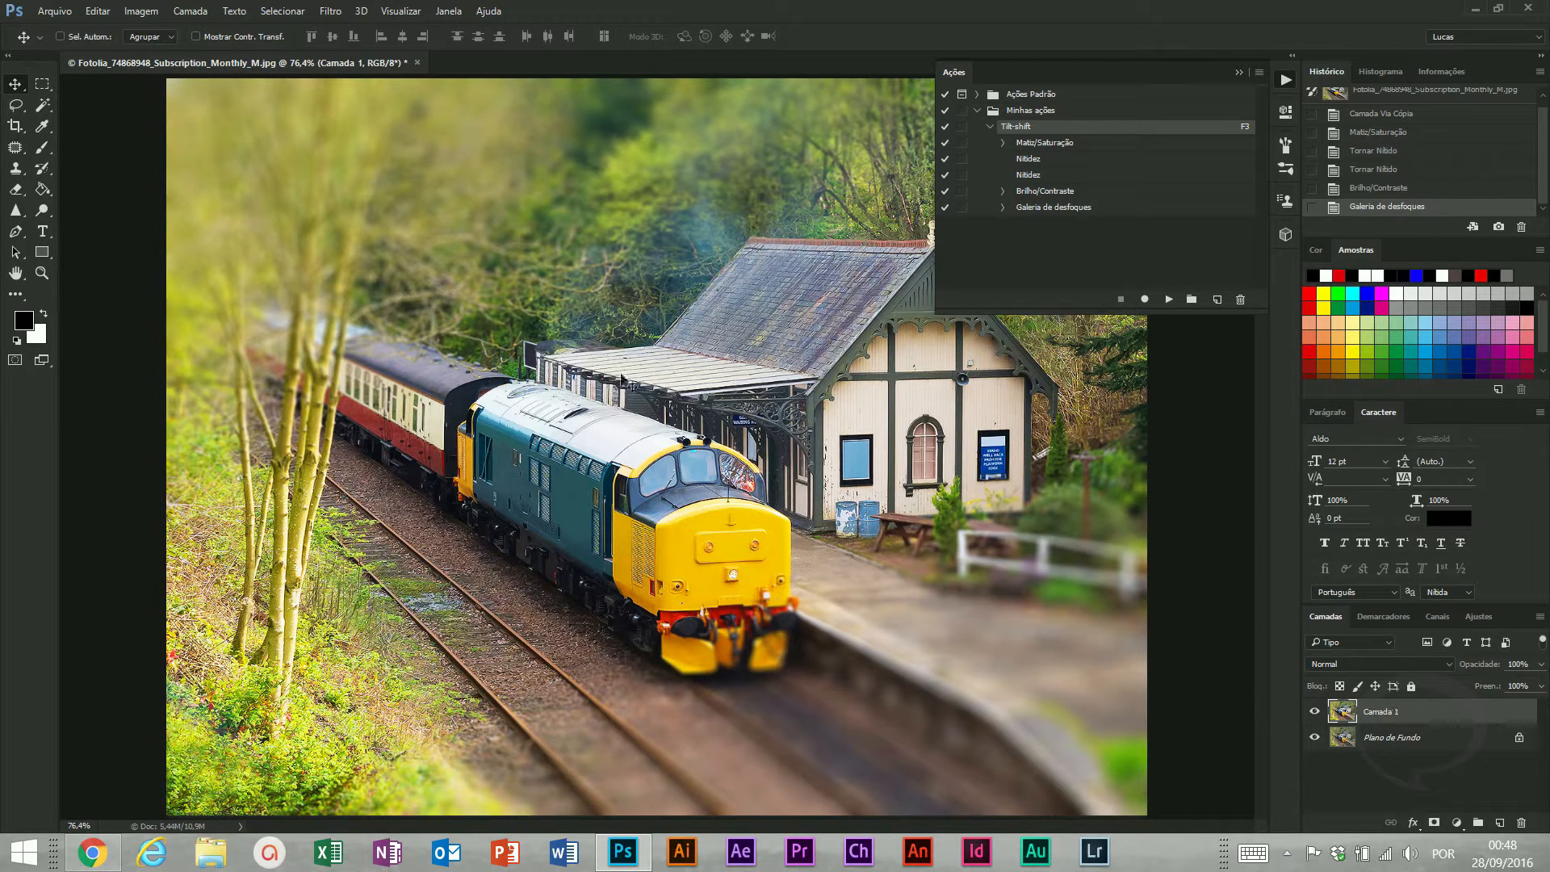
# Record renaming the duplicated layer to Tilt-shift as an extra command after Galeria de desfoques in the Tilt-shift action
pyautogui.click(1030, 225)
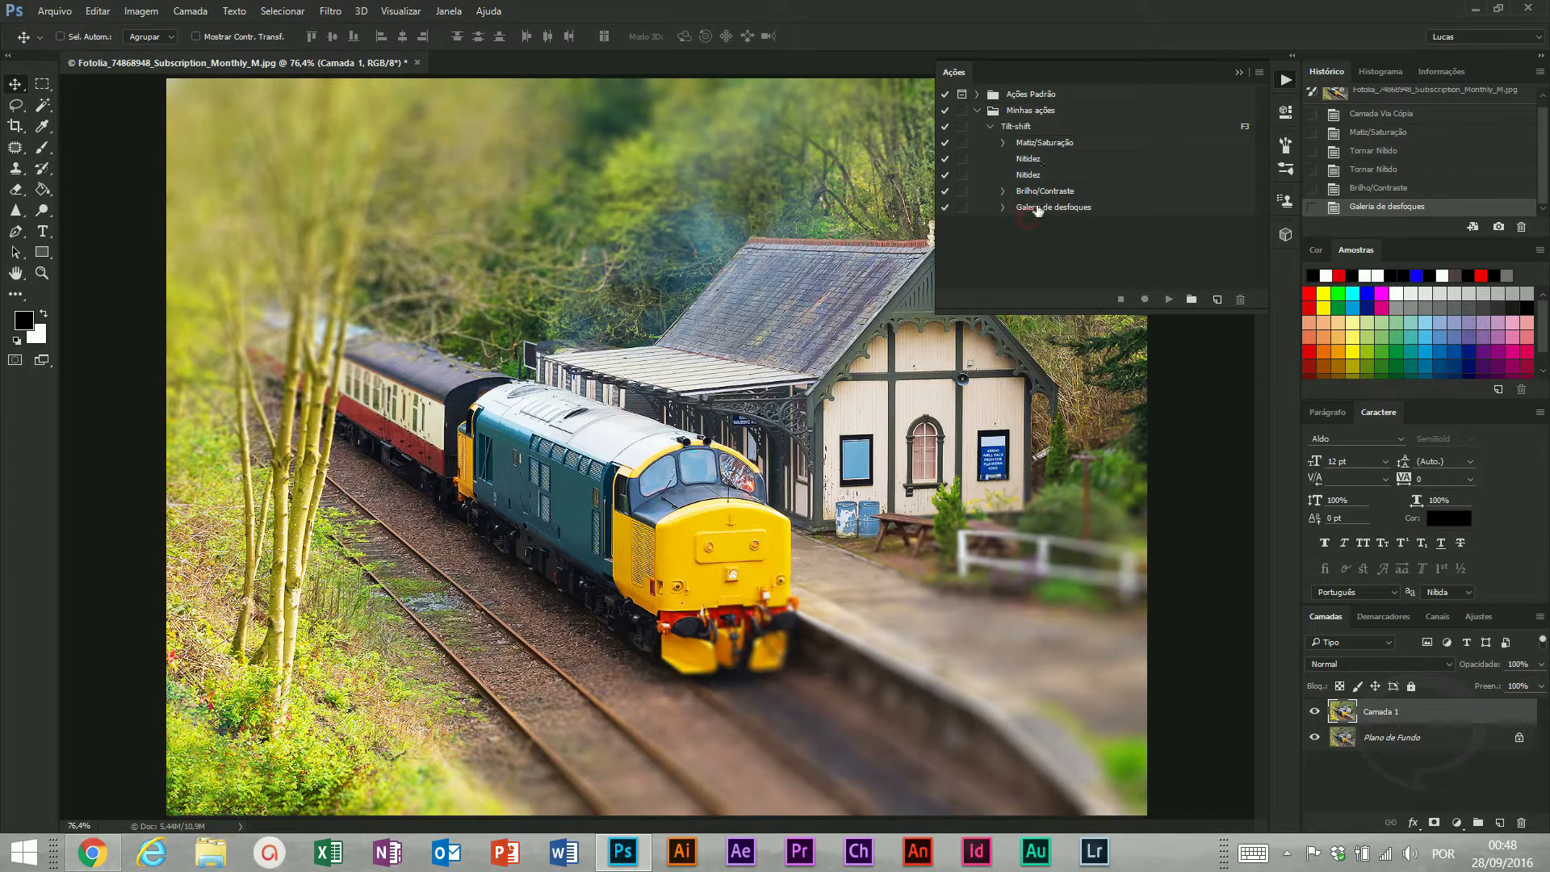
pyautogui.click(1033, 208)
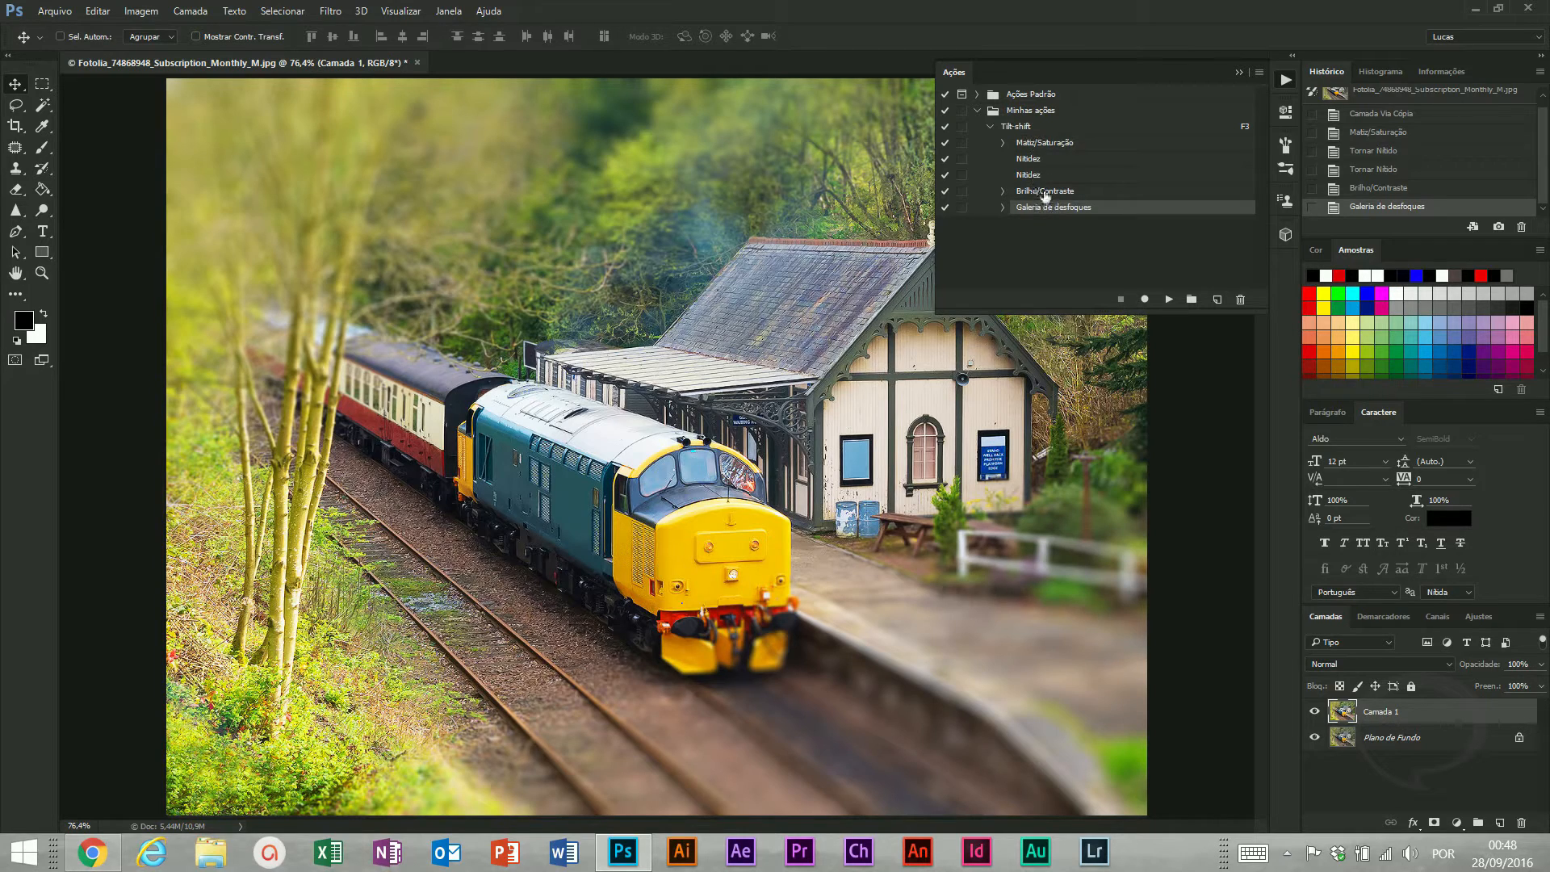
pyautogui.click(1151, 299)
pyautogui.doubleClick(1377, 713)
pyautogui.write('Tilt-shift')
pyautogui.press('Return')
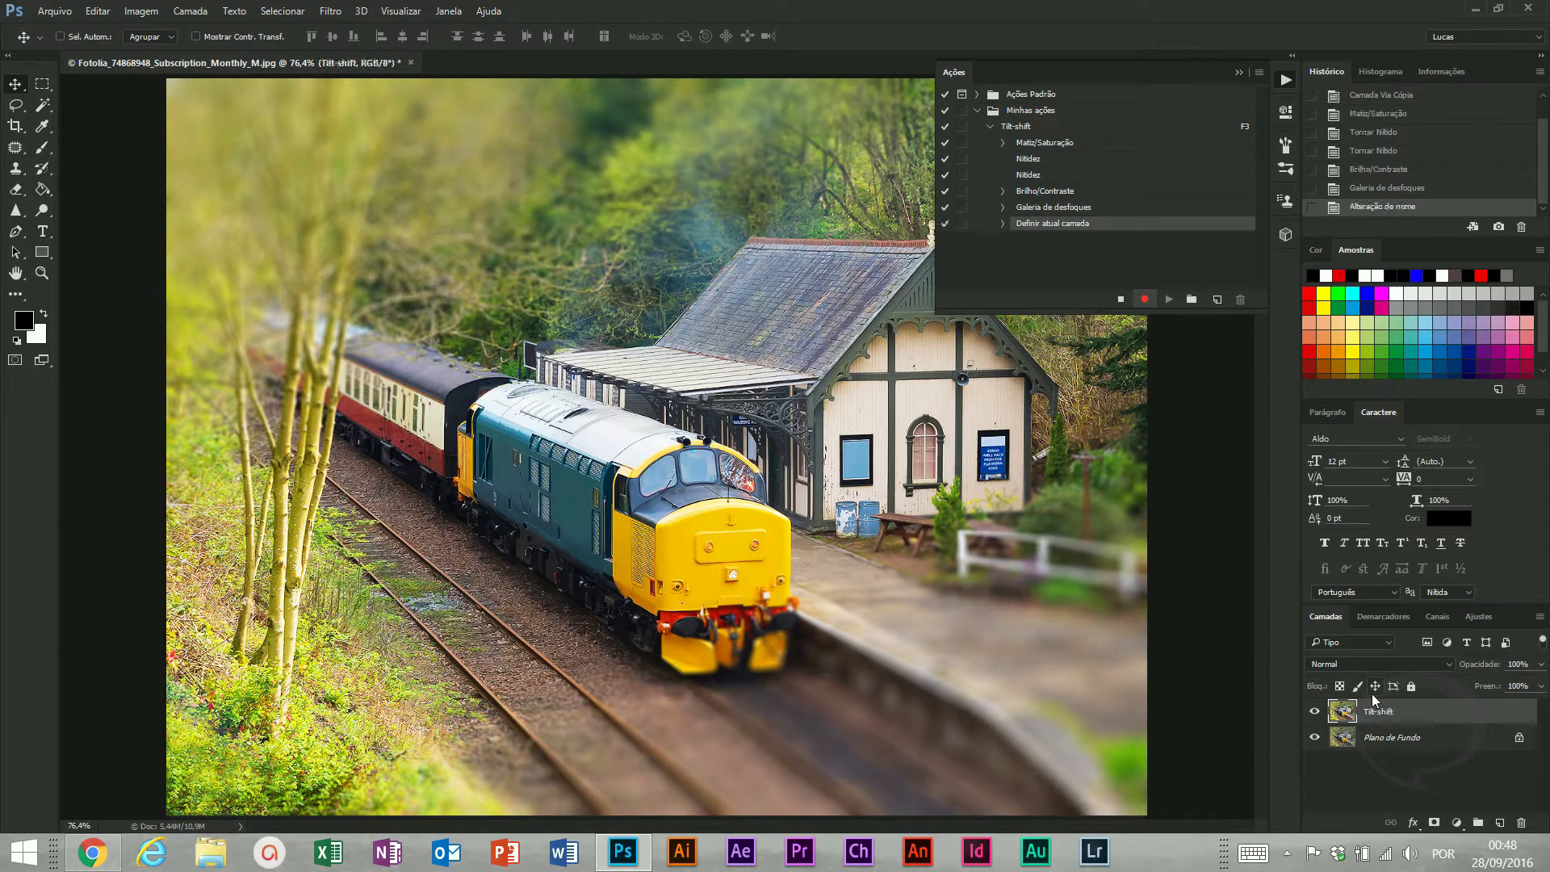
pyautogui.click(1121, 302)
# Delete the Tilt-shift layer, duplicate the background again, and play the extended Tilt-shift action on the new copy
pyautogui.press('Delete')
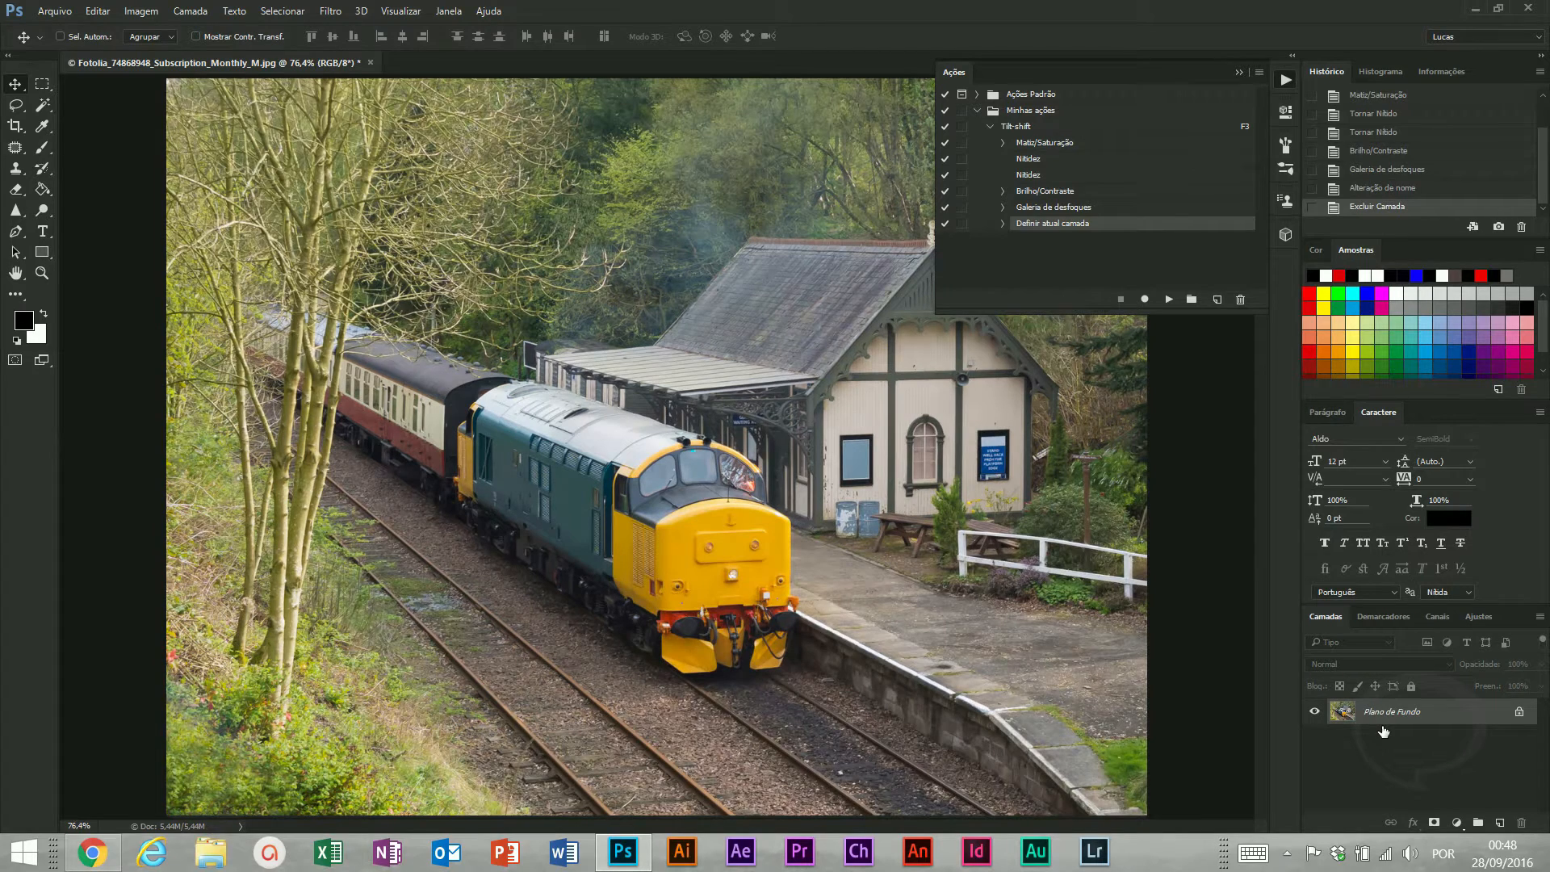
pyautogui.hotkey('ctrl', 'j')
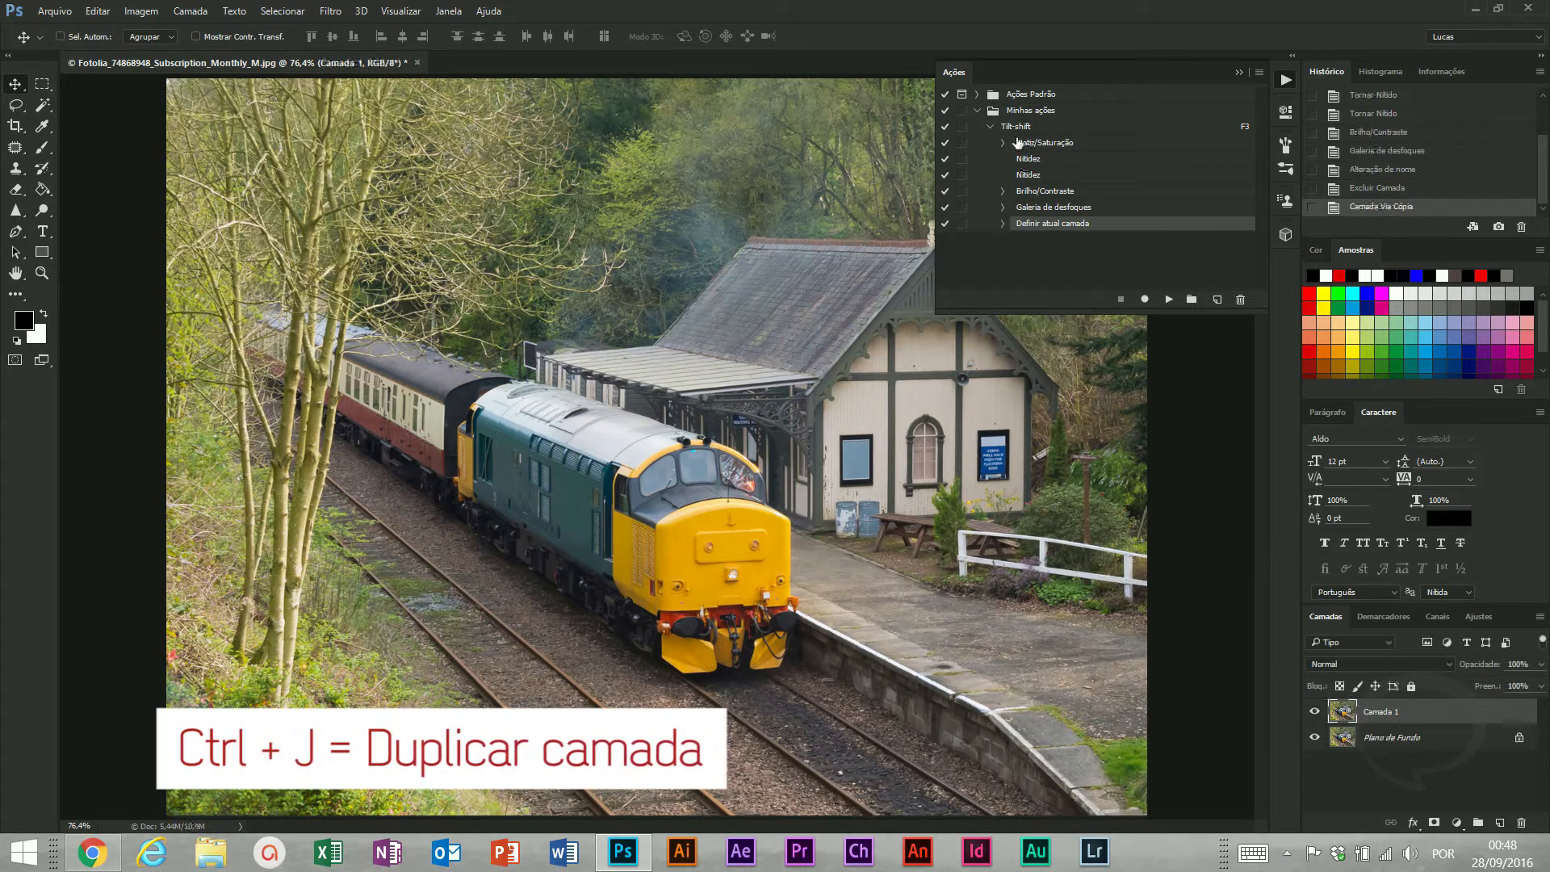
pyautogui.click(1018, 142)
pyautogui.click(1016, 127)
pyautogui.click(1169, 300)
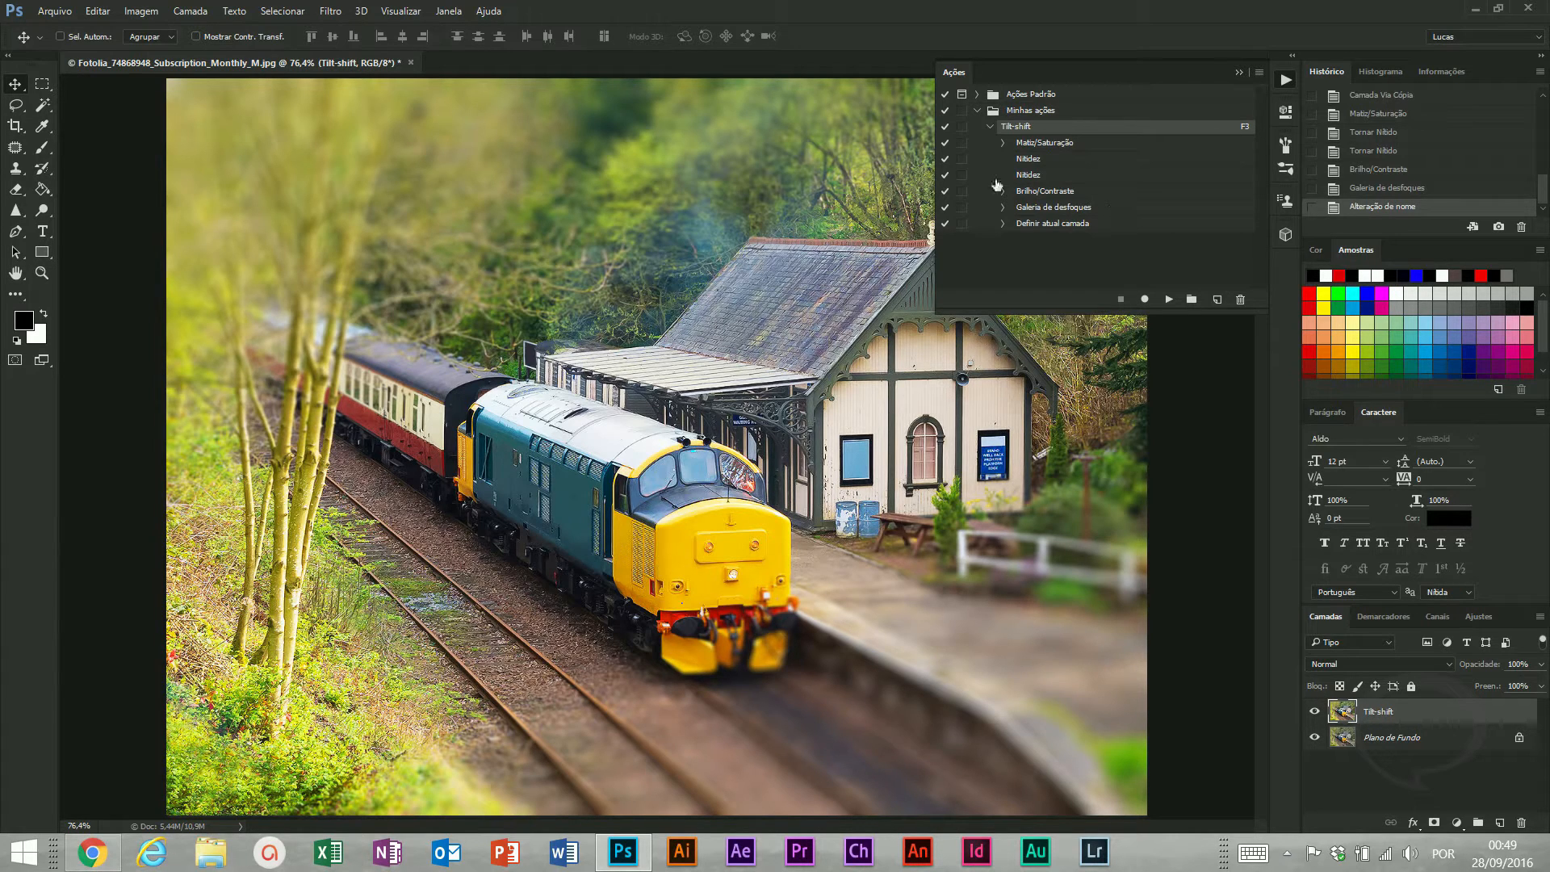
pyautogui.click(989, 127)
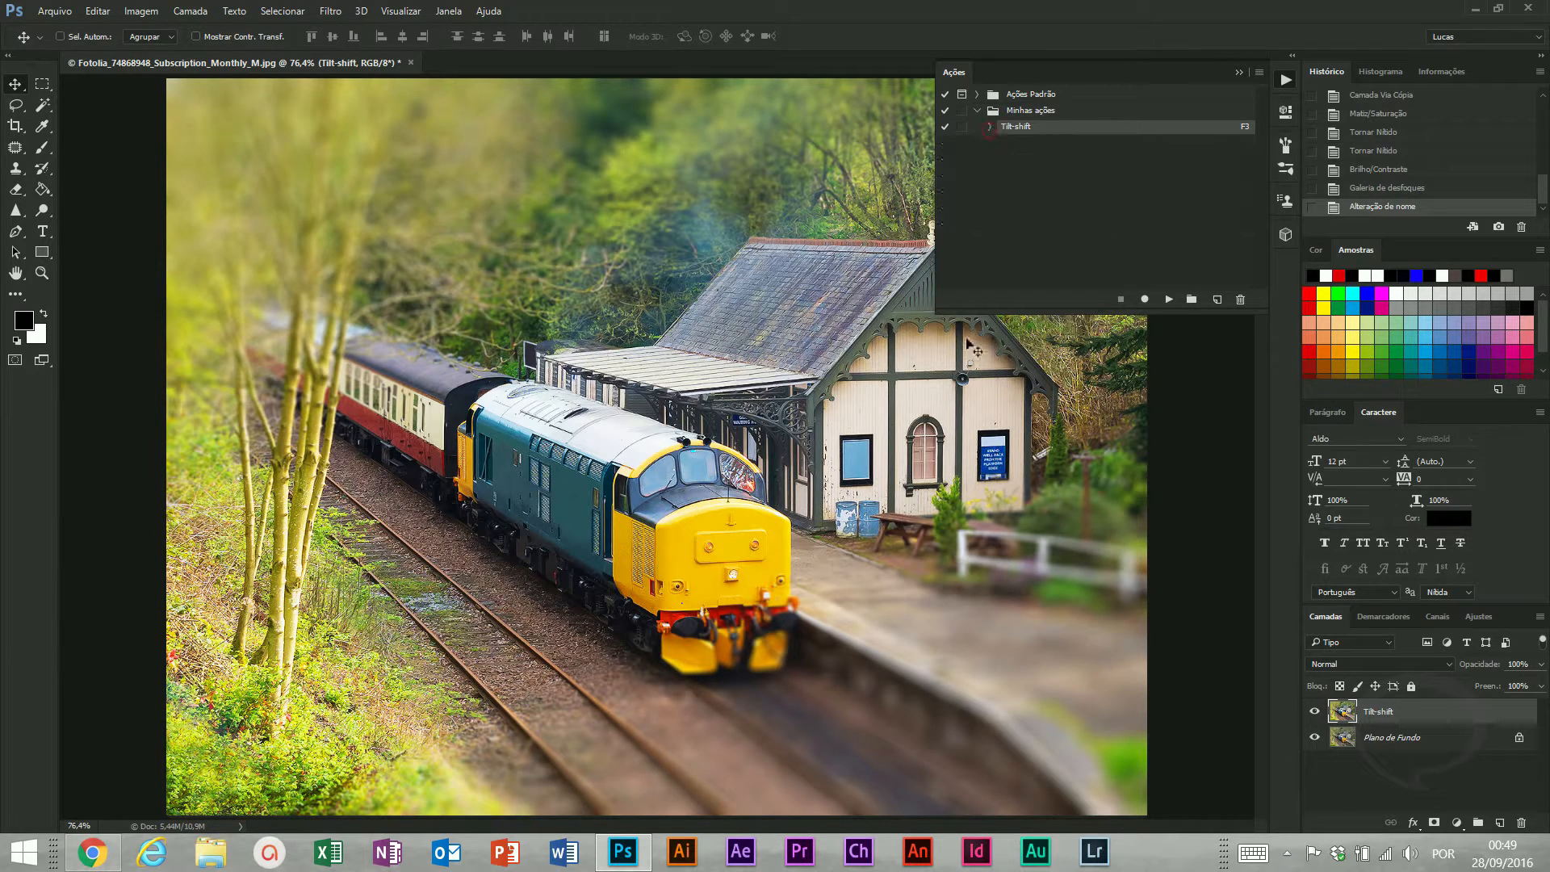
# Open the airport photo Fotolia_84284880_Subscription_Monthly_M, keeping its embedded colour profile
pyautogui.hotkey('ctrl', 'o')
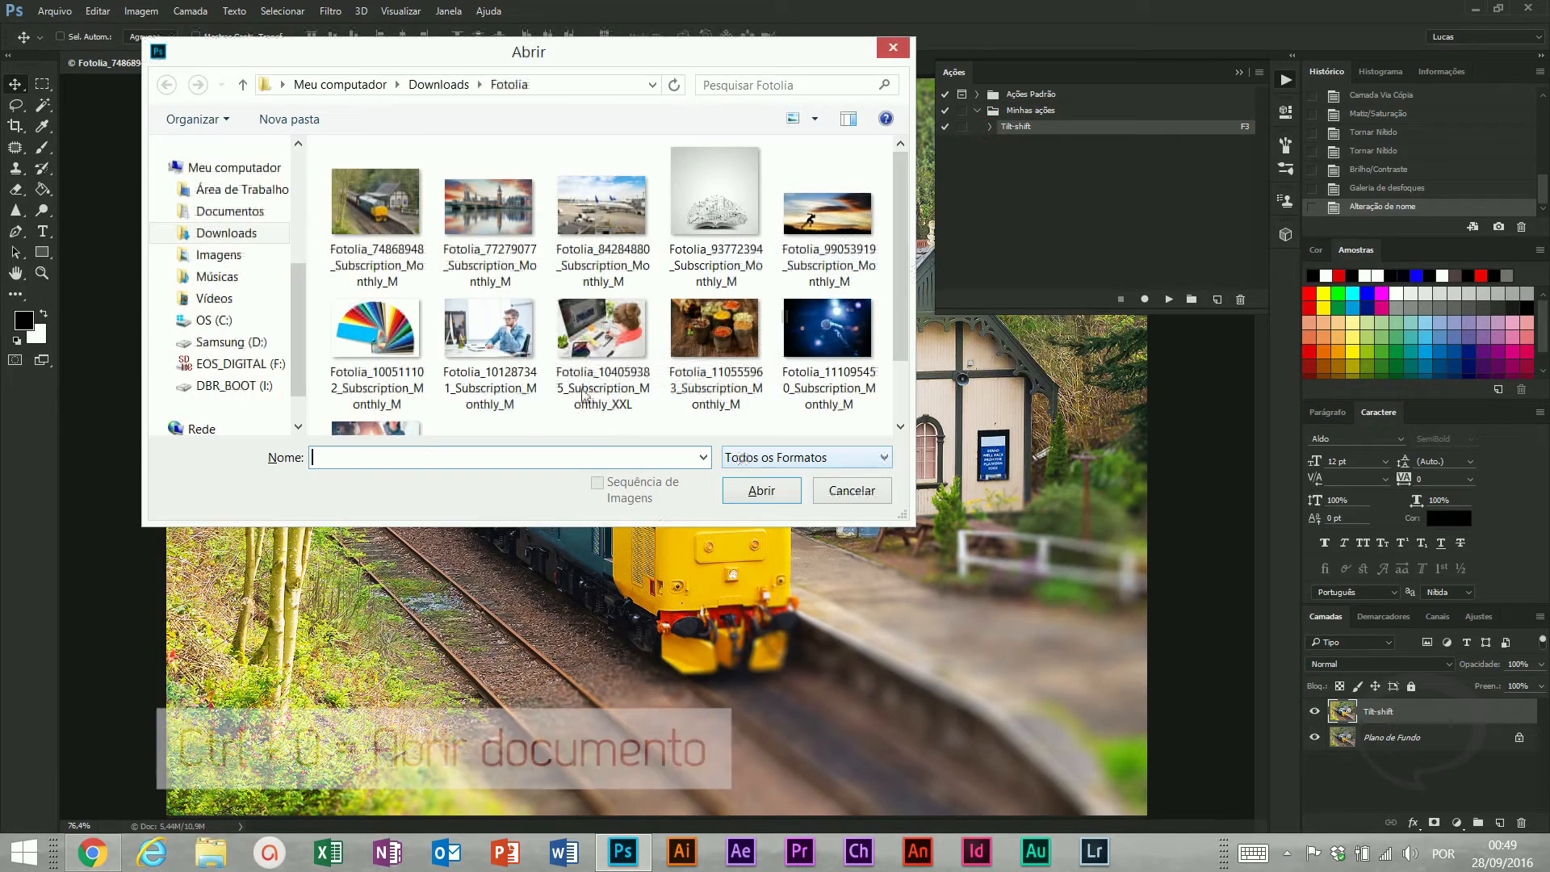
pyautogui.click(601, 208)
pyautogui.click(772, 498)
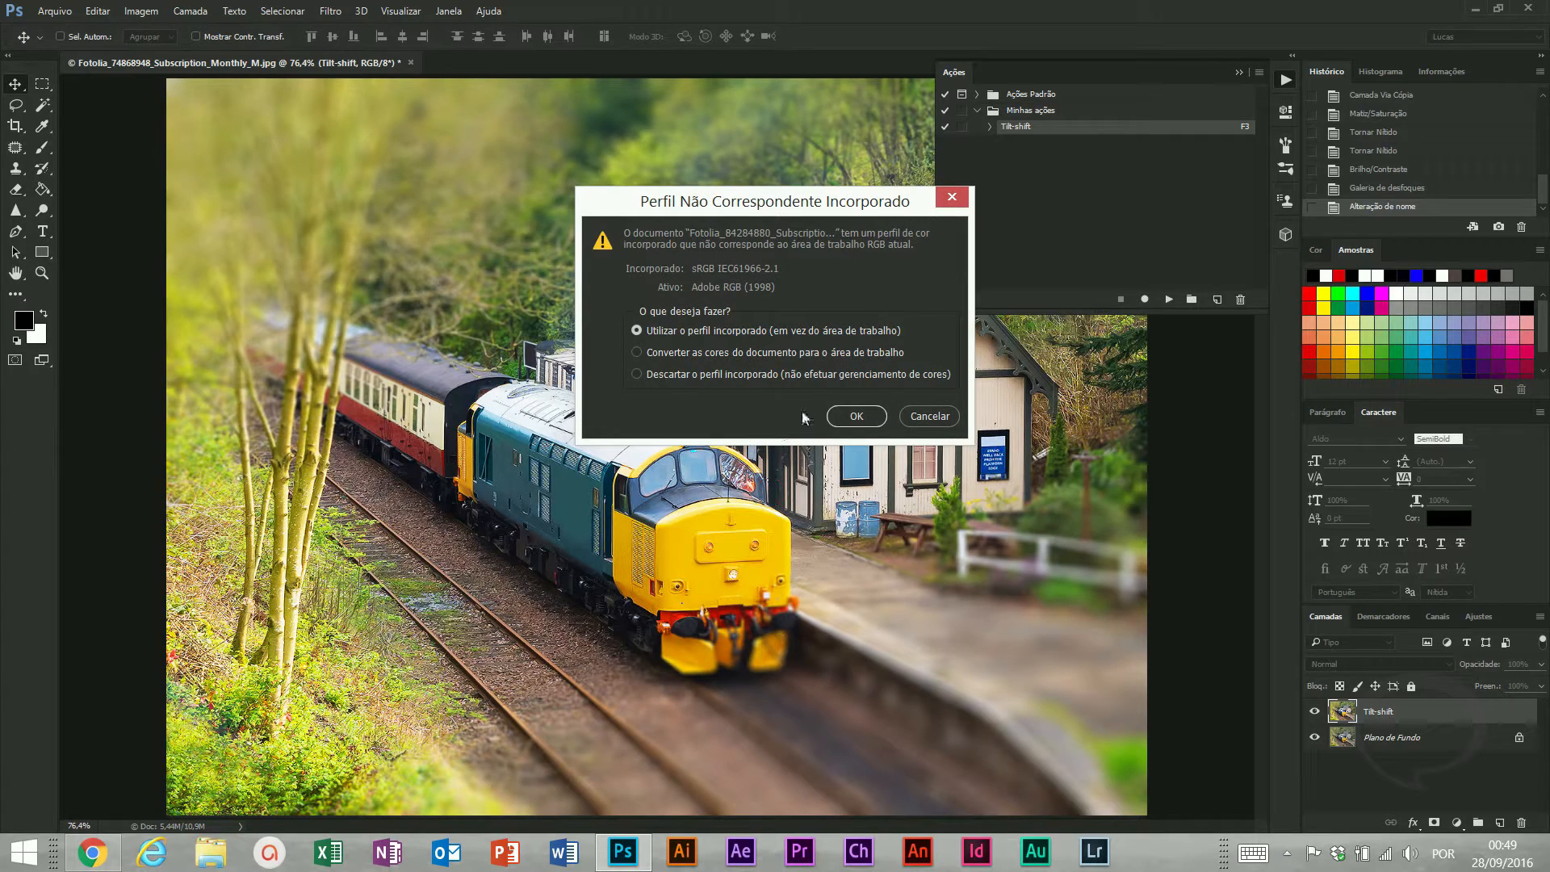
pyautogui.click(831, 416)
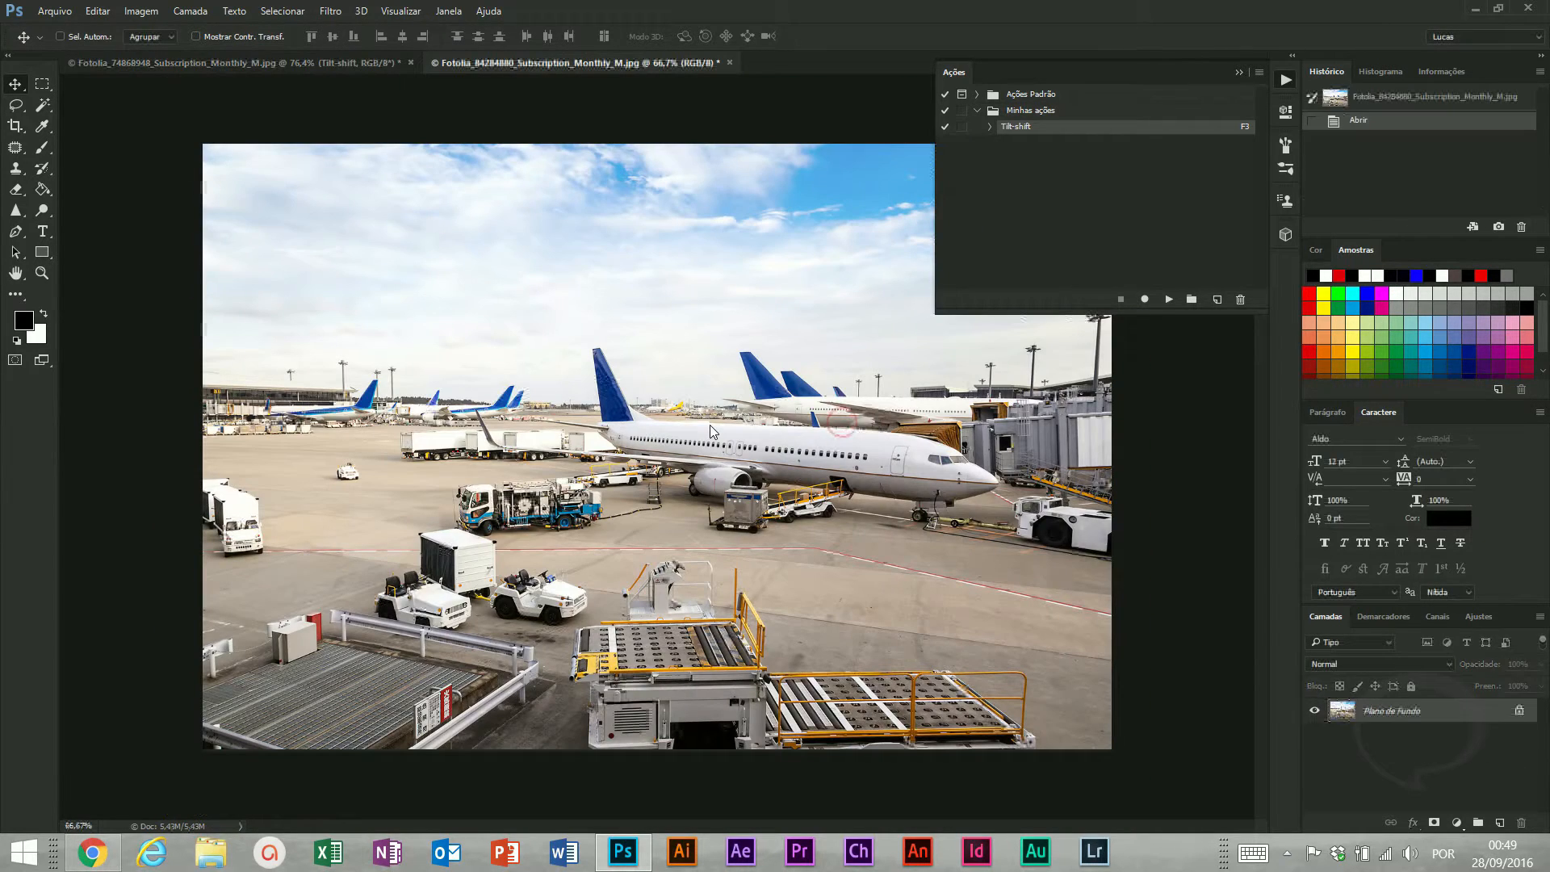
# Switch to Chrome to view the airport photo's Fotolia page, and return to Photoshop
pyautogui.click(92, 851)
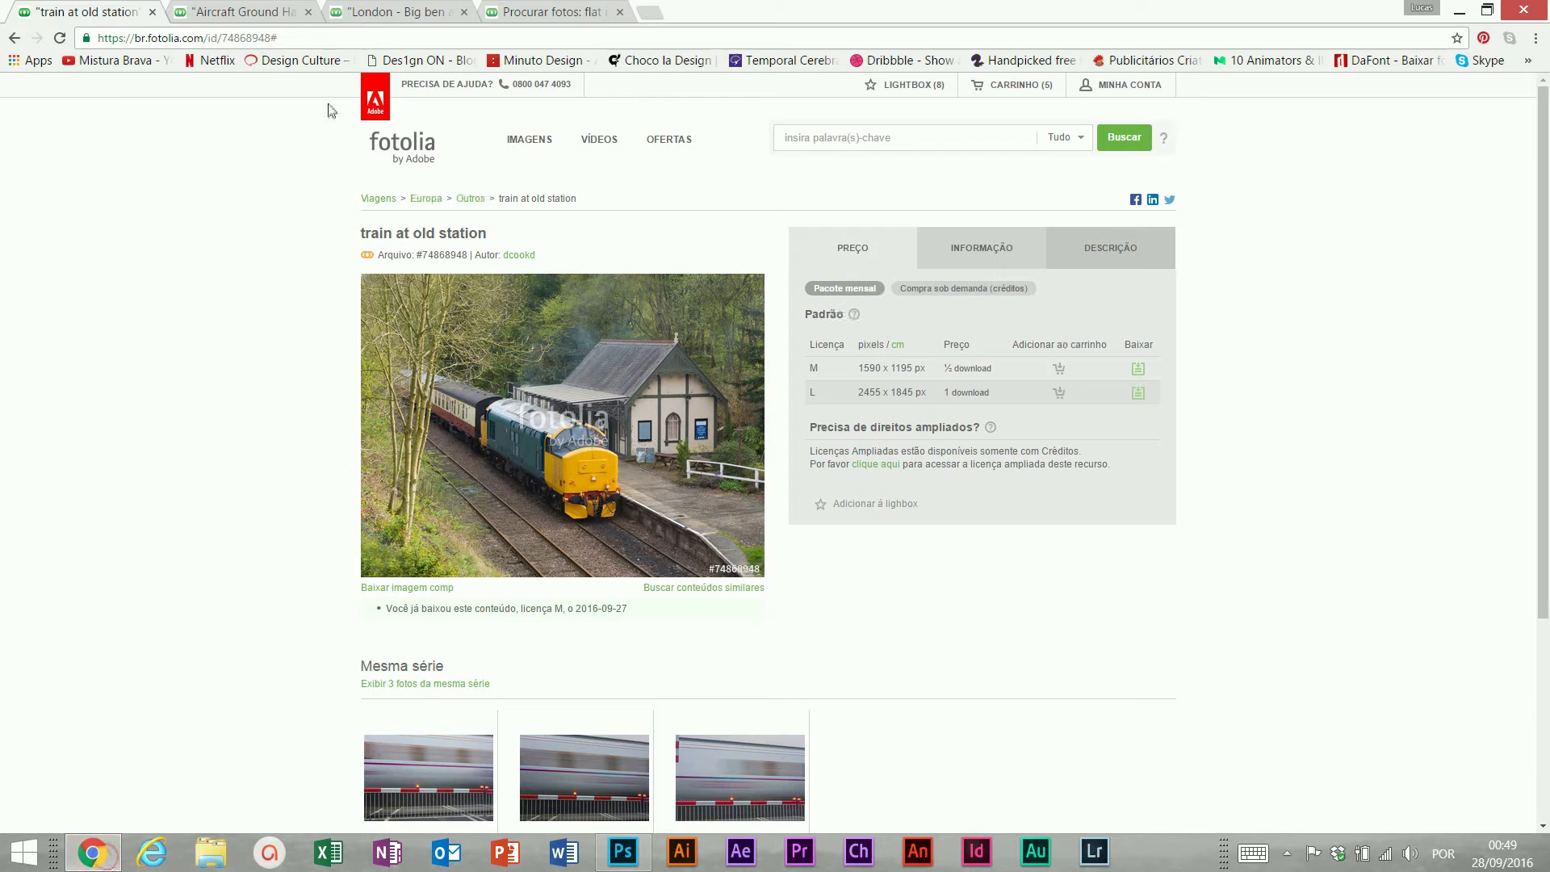
pyautogui.click(262, 11)
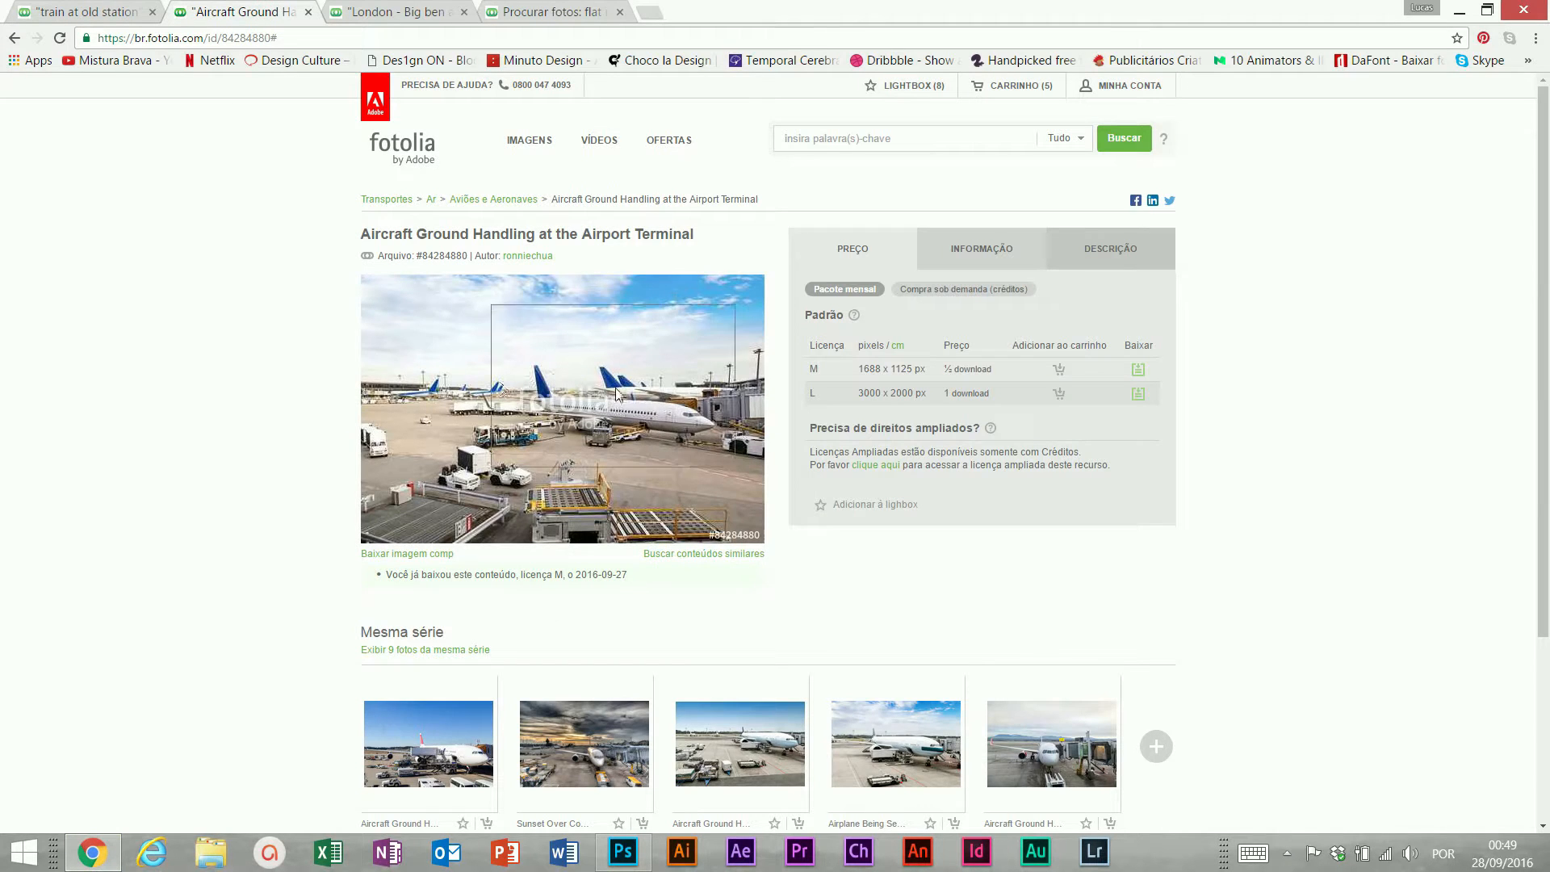
pyautogui.hotkey('alt', 'Tab')
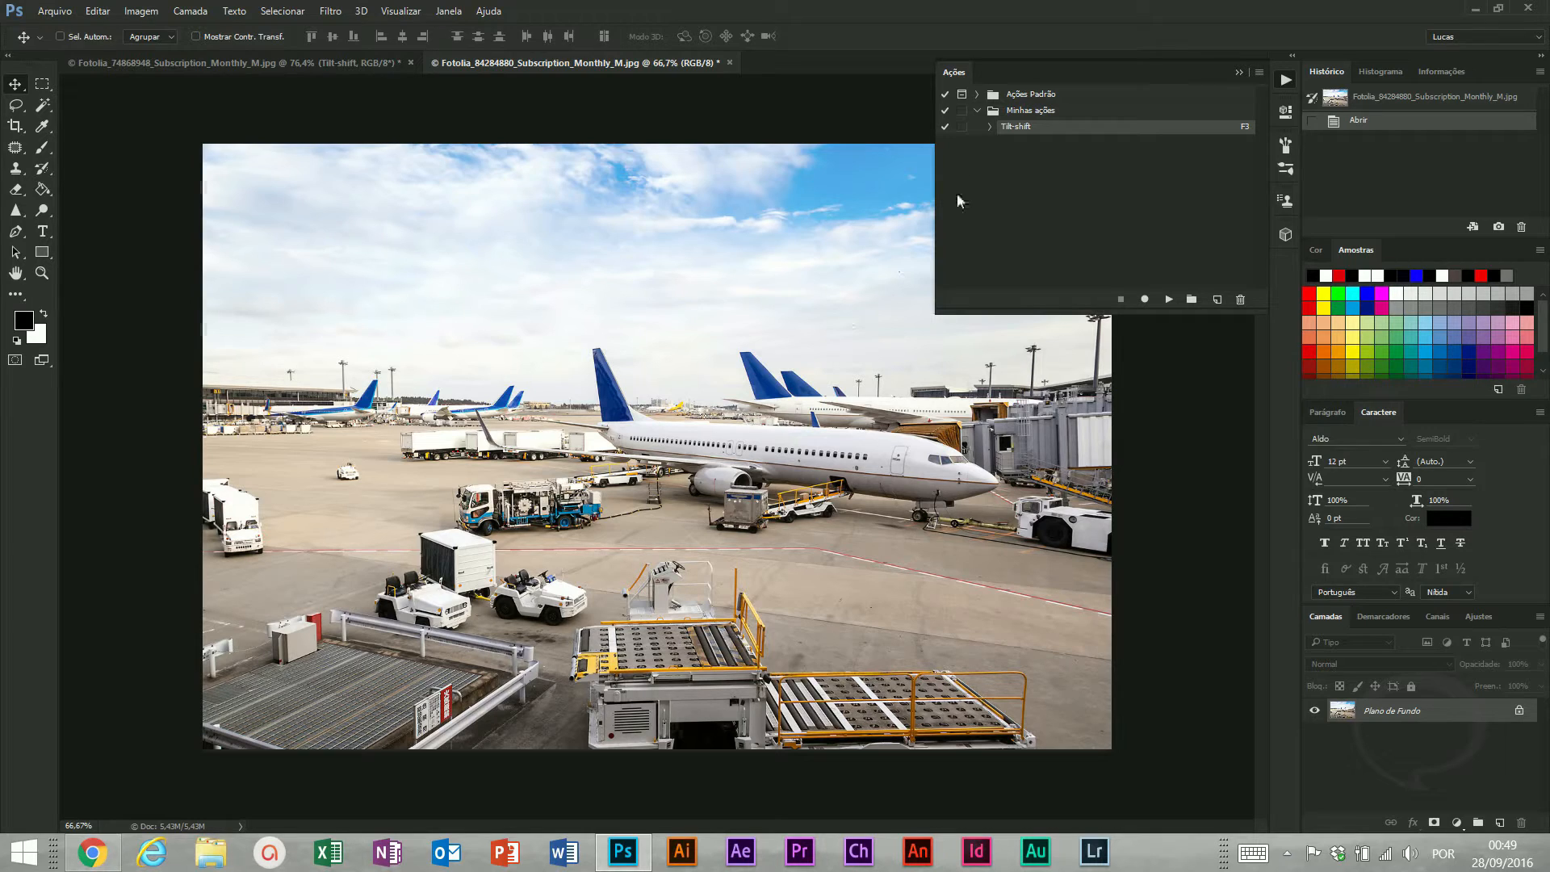
# Run the Tilt-shift action on the airport photo and restore the photo to its original snapshot
pyautogui.click(990, 127)
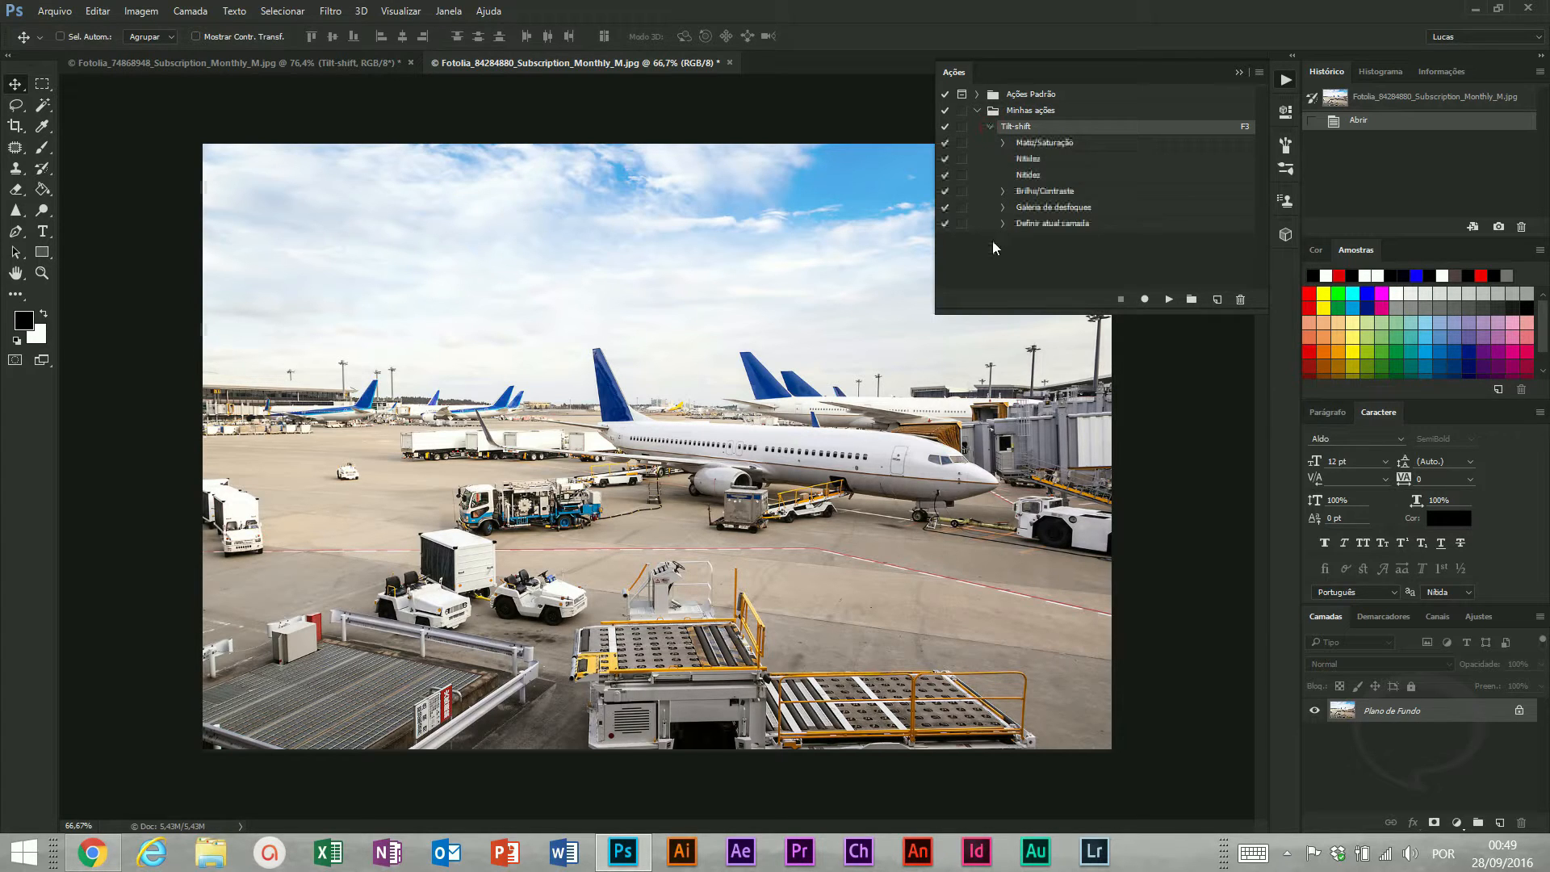
pyautogui.press('F3')
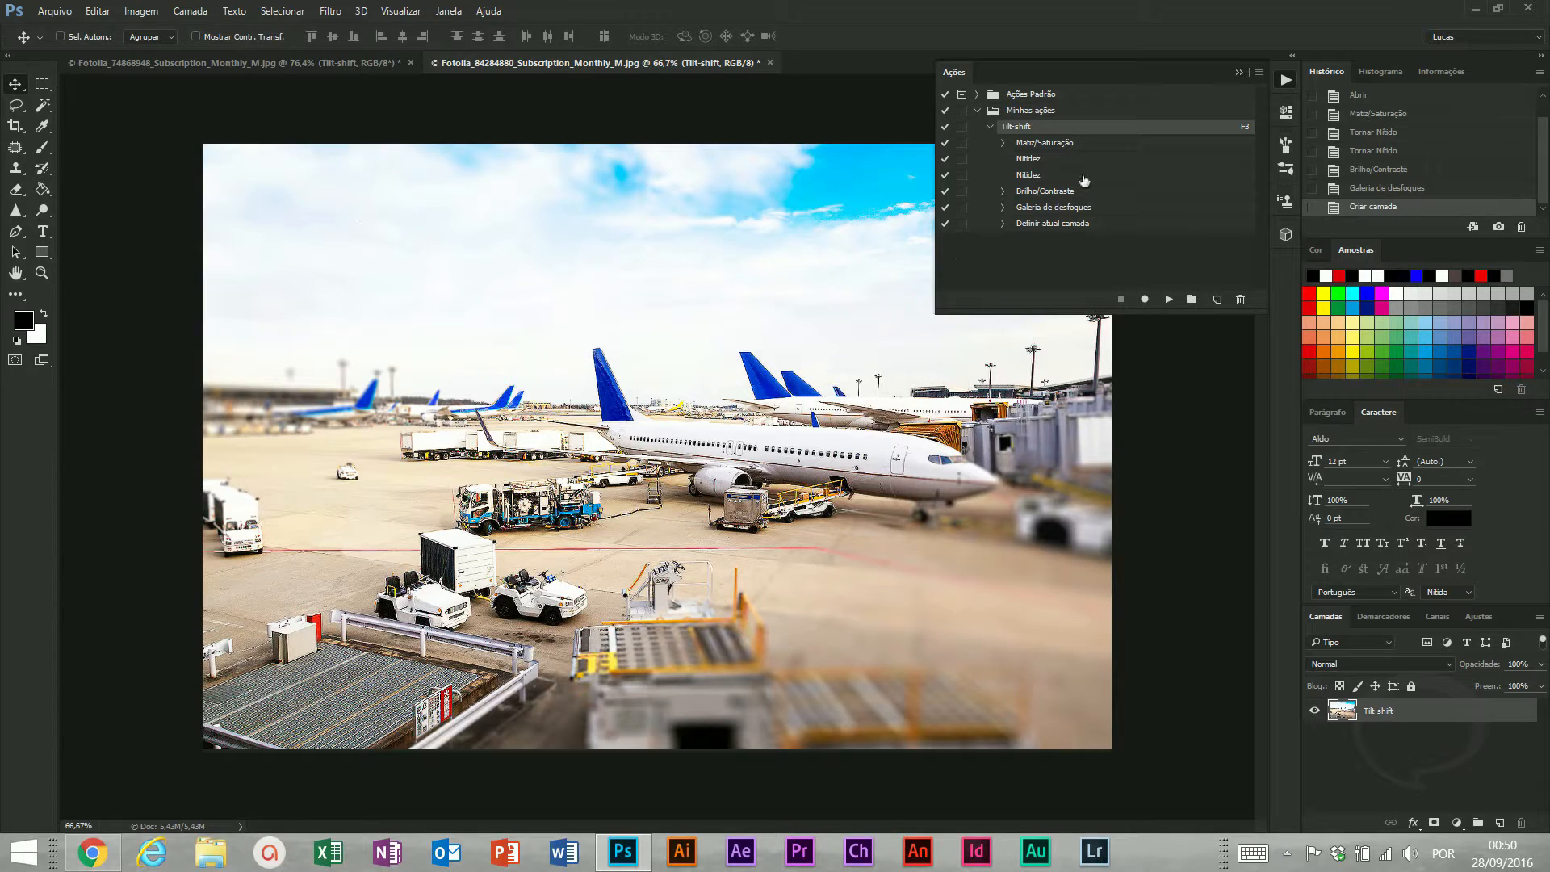
pyautogui.scroll(1, 1364, 96)
pyautogui.click(1364, 97)
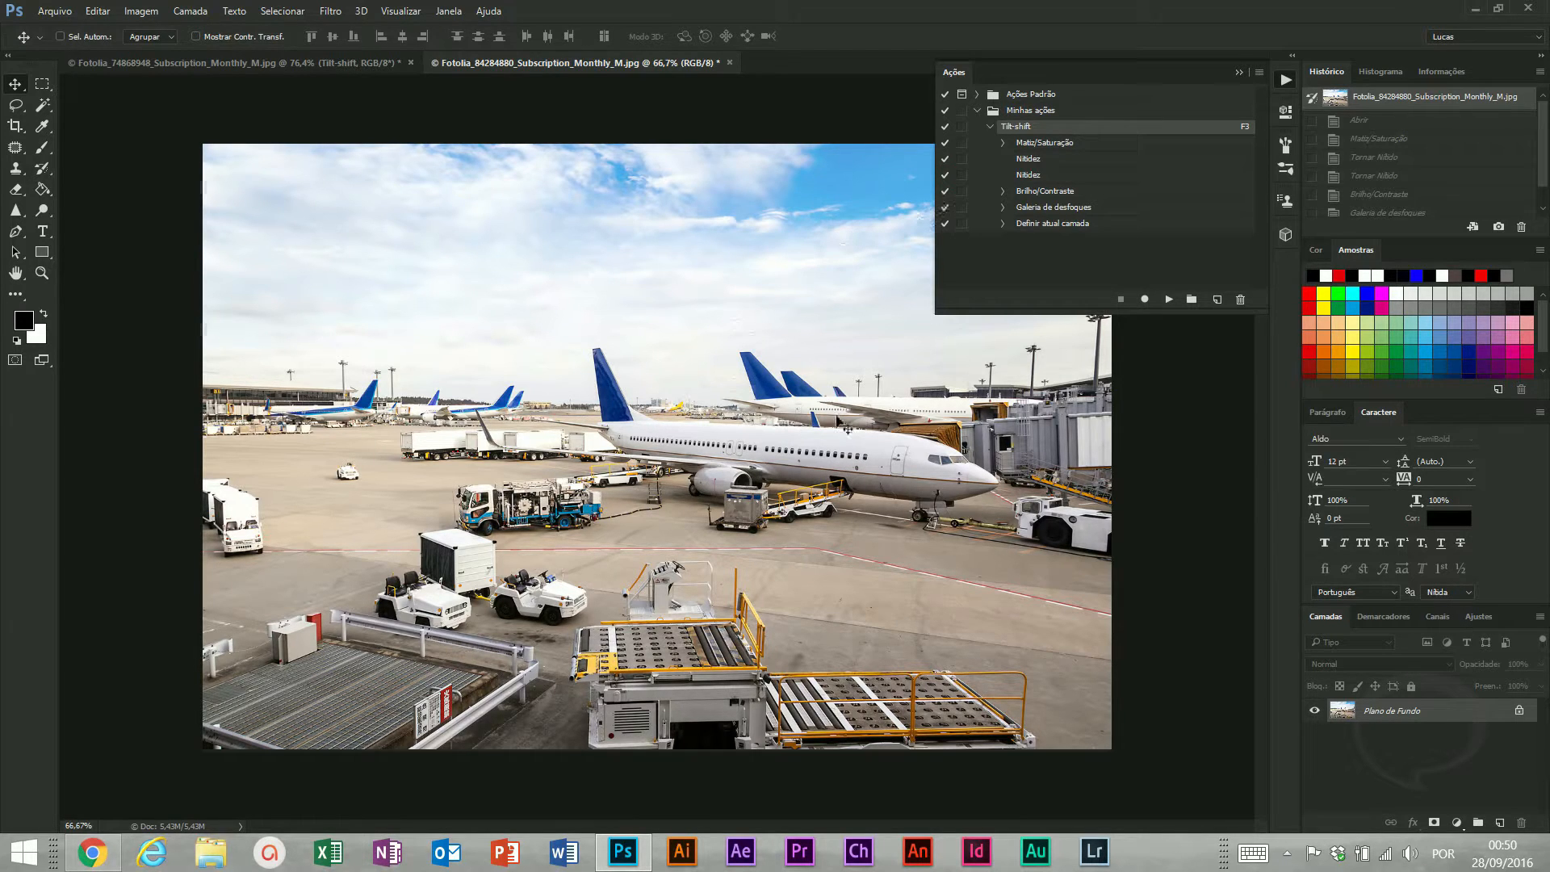
# Exclude the Brilho/Contraste command from the Tilt-shift action and make its Galeria de desfoques command show its dialog
pyautogui.click(945, 191)
pyautogui.click(977, 110)
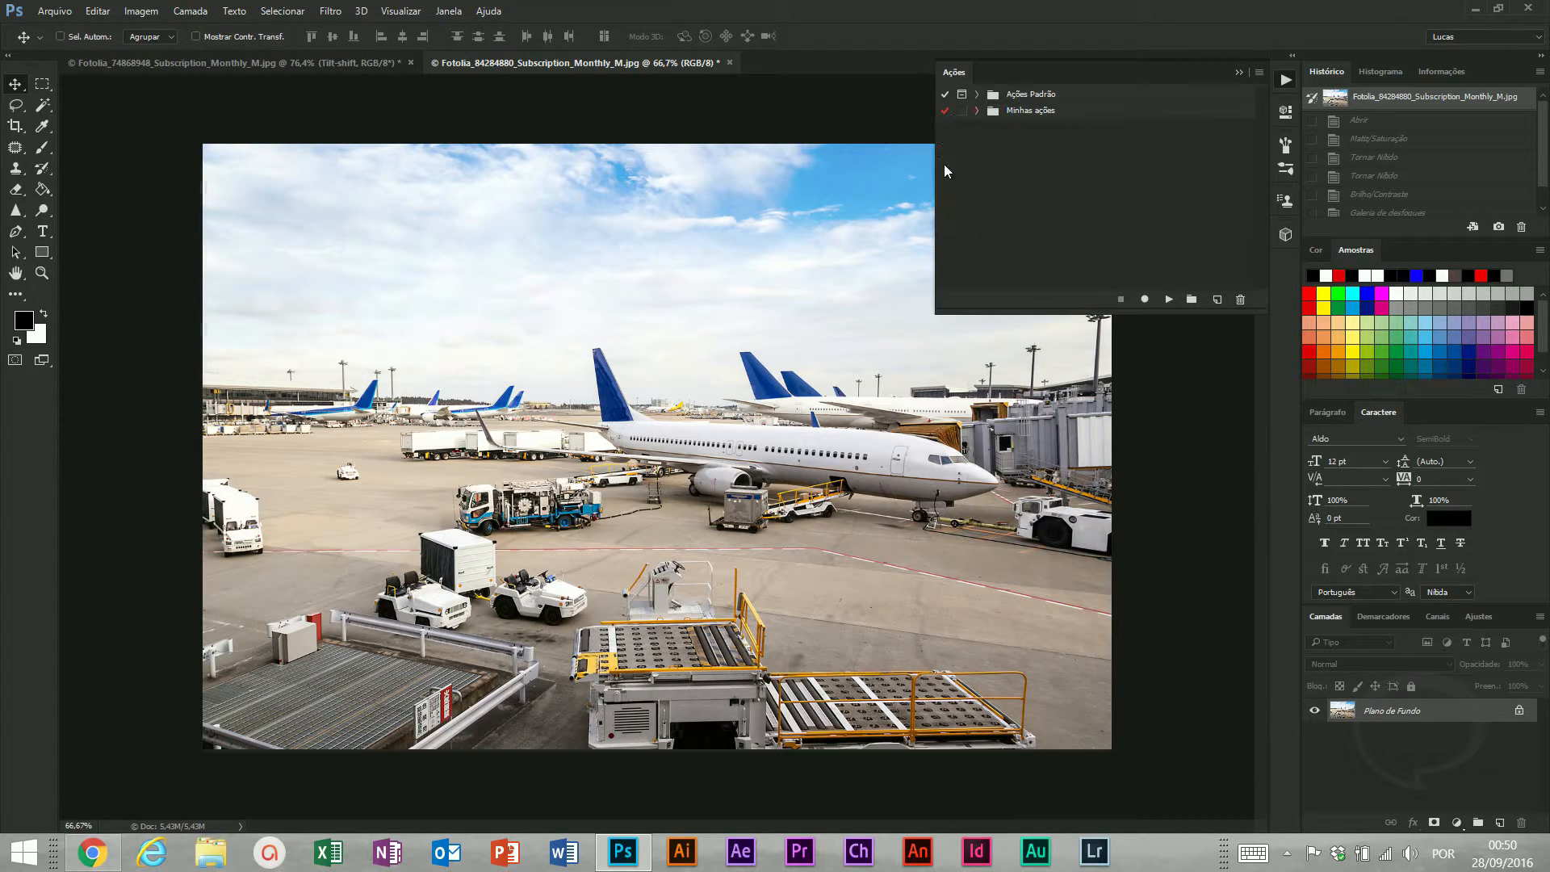
pyautogui.click(975, 111)
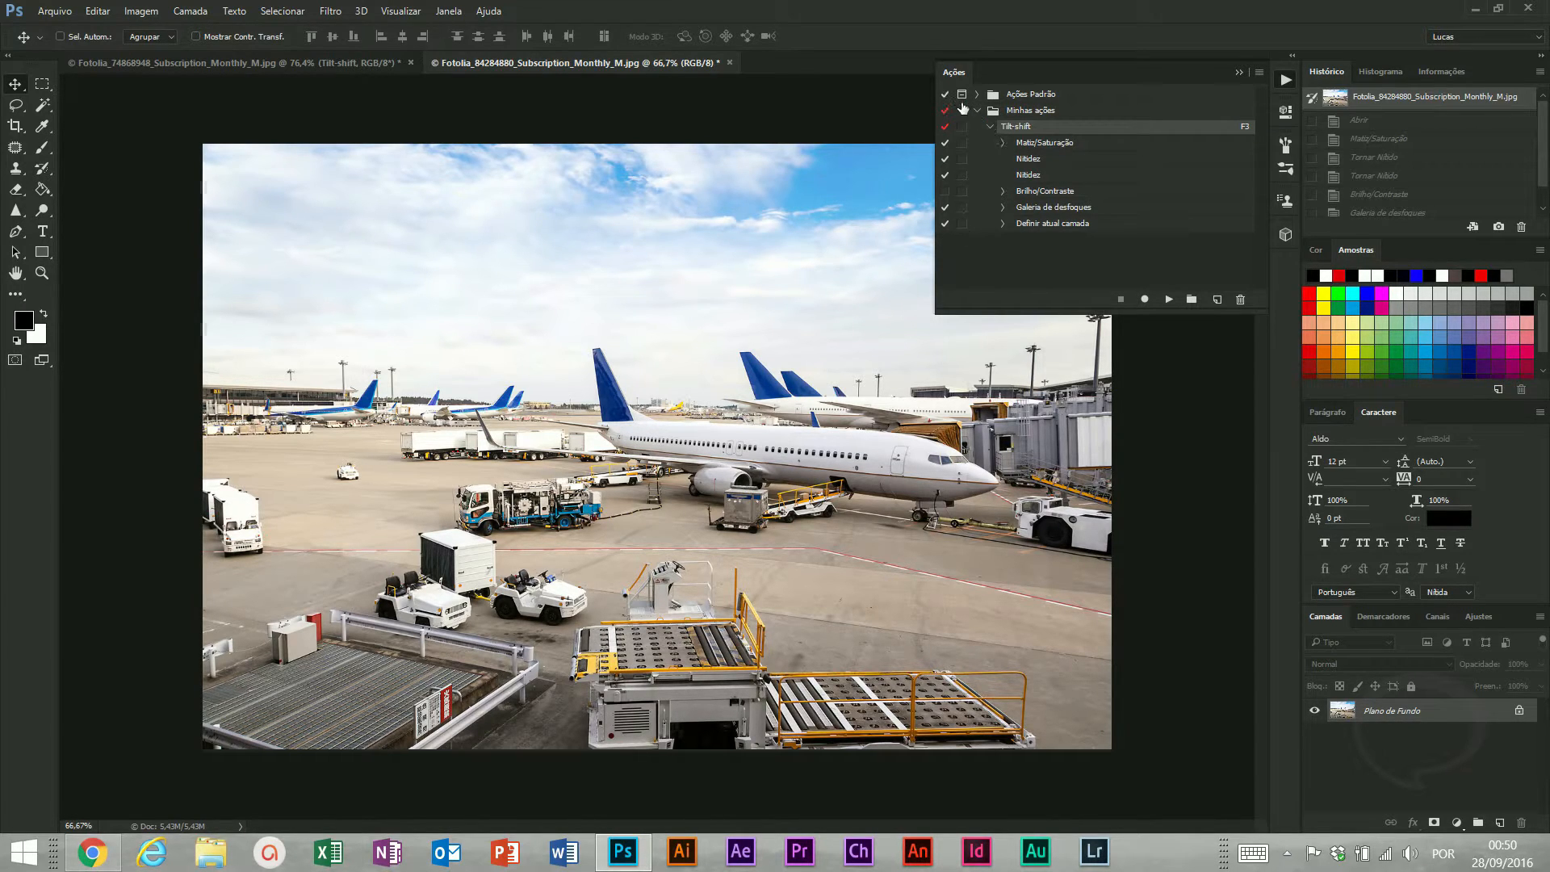
pyautogui.click(961, 209)
# Run the Tilt-shift action on the airport photo, remove the recorded blur pin, and place a new Tilt-Shift blur on the main airplane
pyautogui.press('F3')
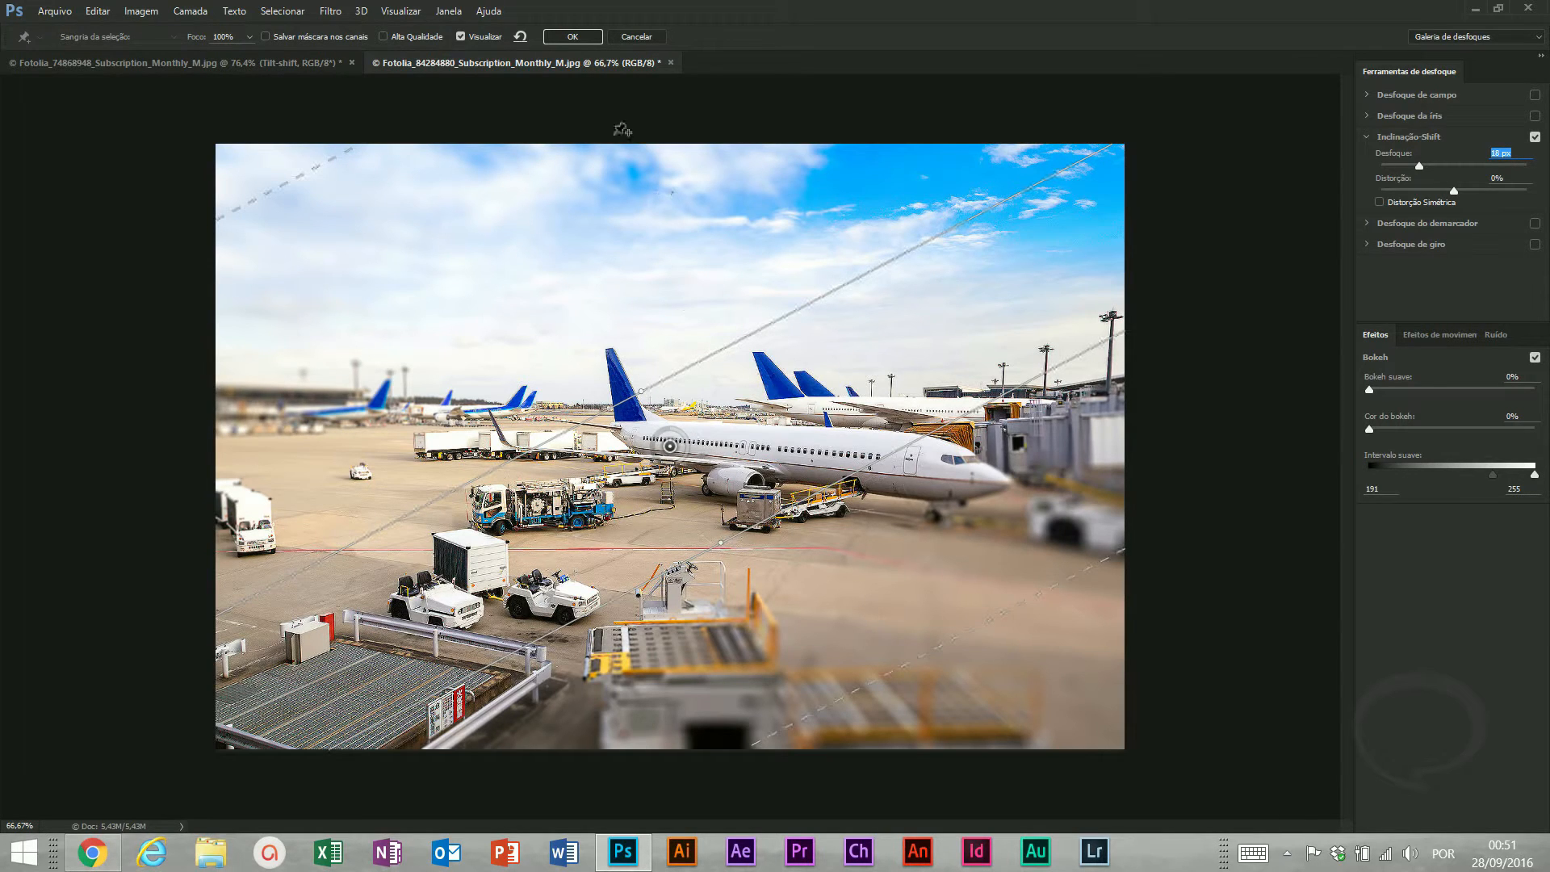
pyautogui.click(520, 38)
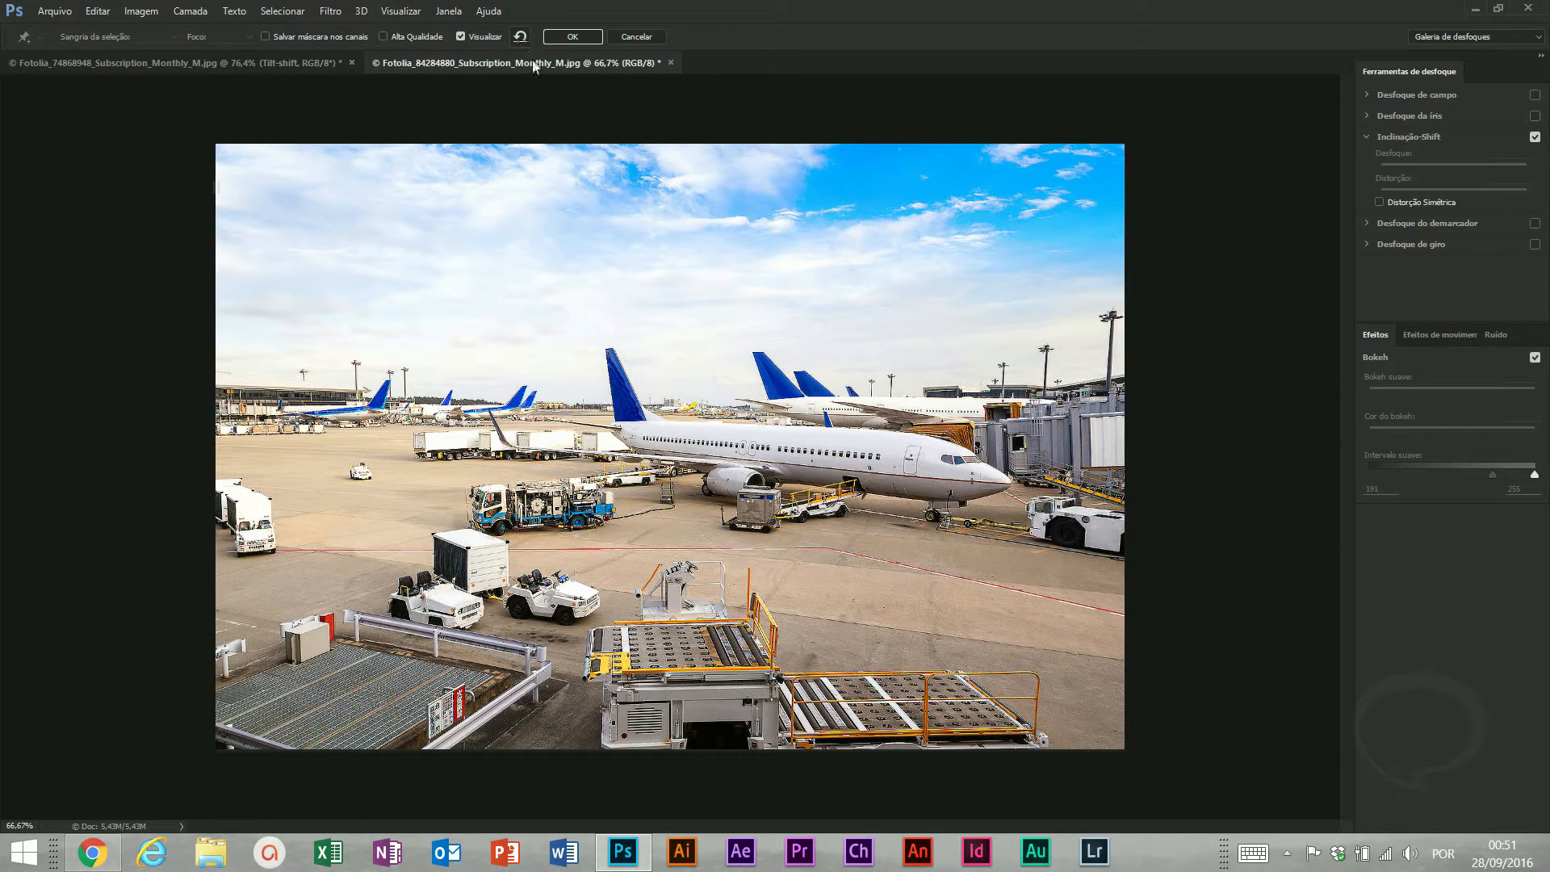
pyautogui.click(663, 441)
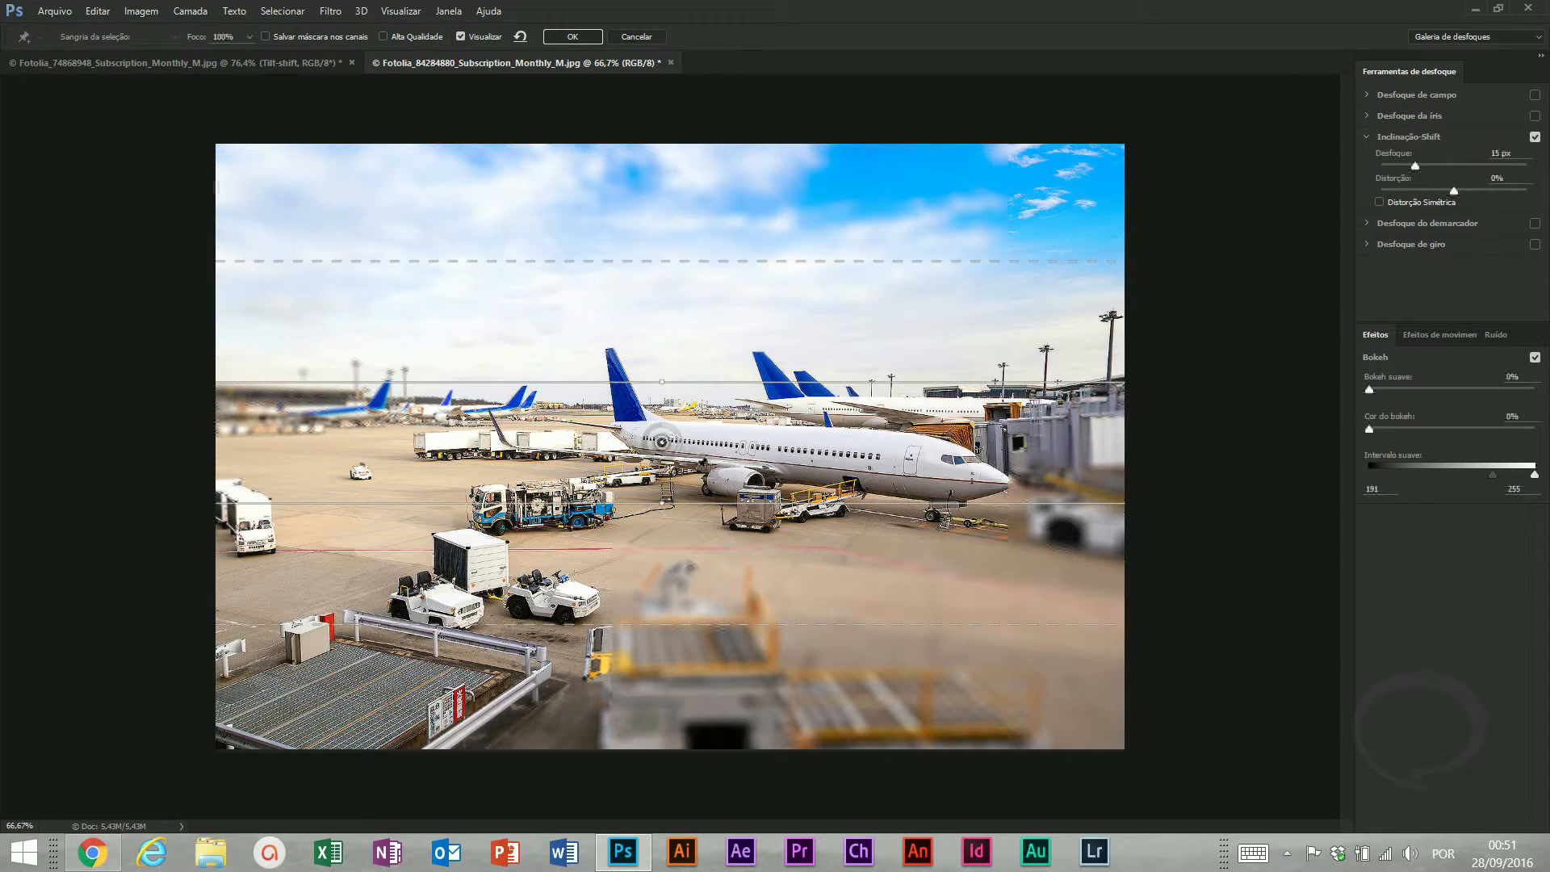
# Narrow the blur's sharp and transition zones around the airplane, tilt them slightly along the fuselage, and apply the blur
pyautogui.moveTo(686, 502); pyautogui.dragTo(676, 488)
pyautogui.moveTo(678, 261); pyautogui.dragTo(676, 330)
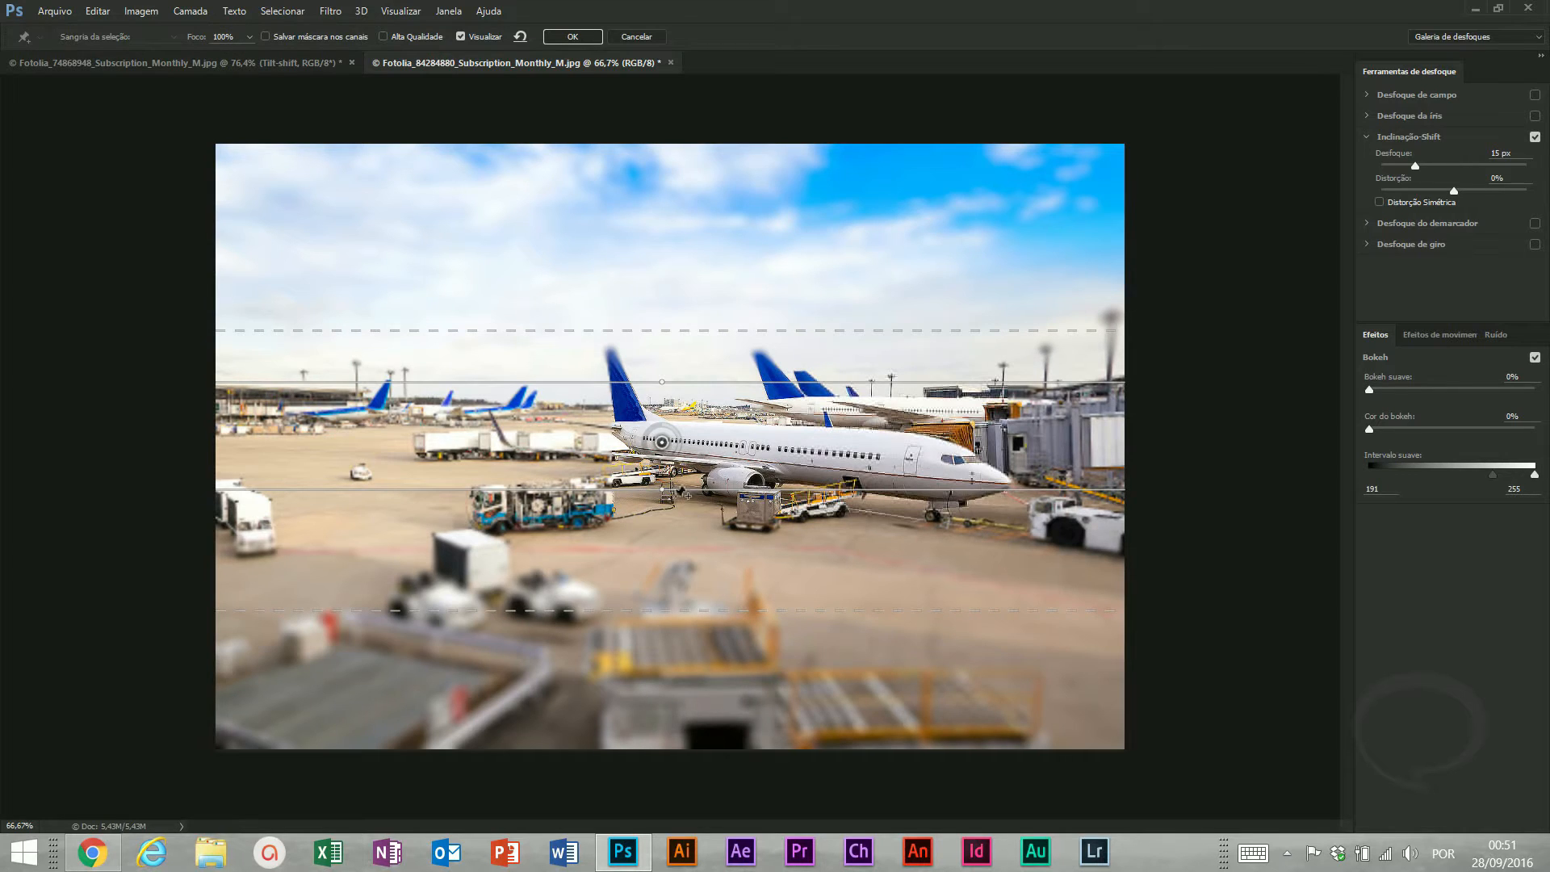
pyautogui.moveTo(662, 490); pyautogui.dragTo(659, 489)
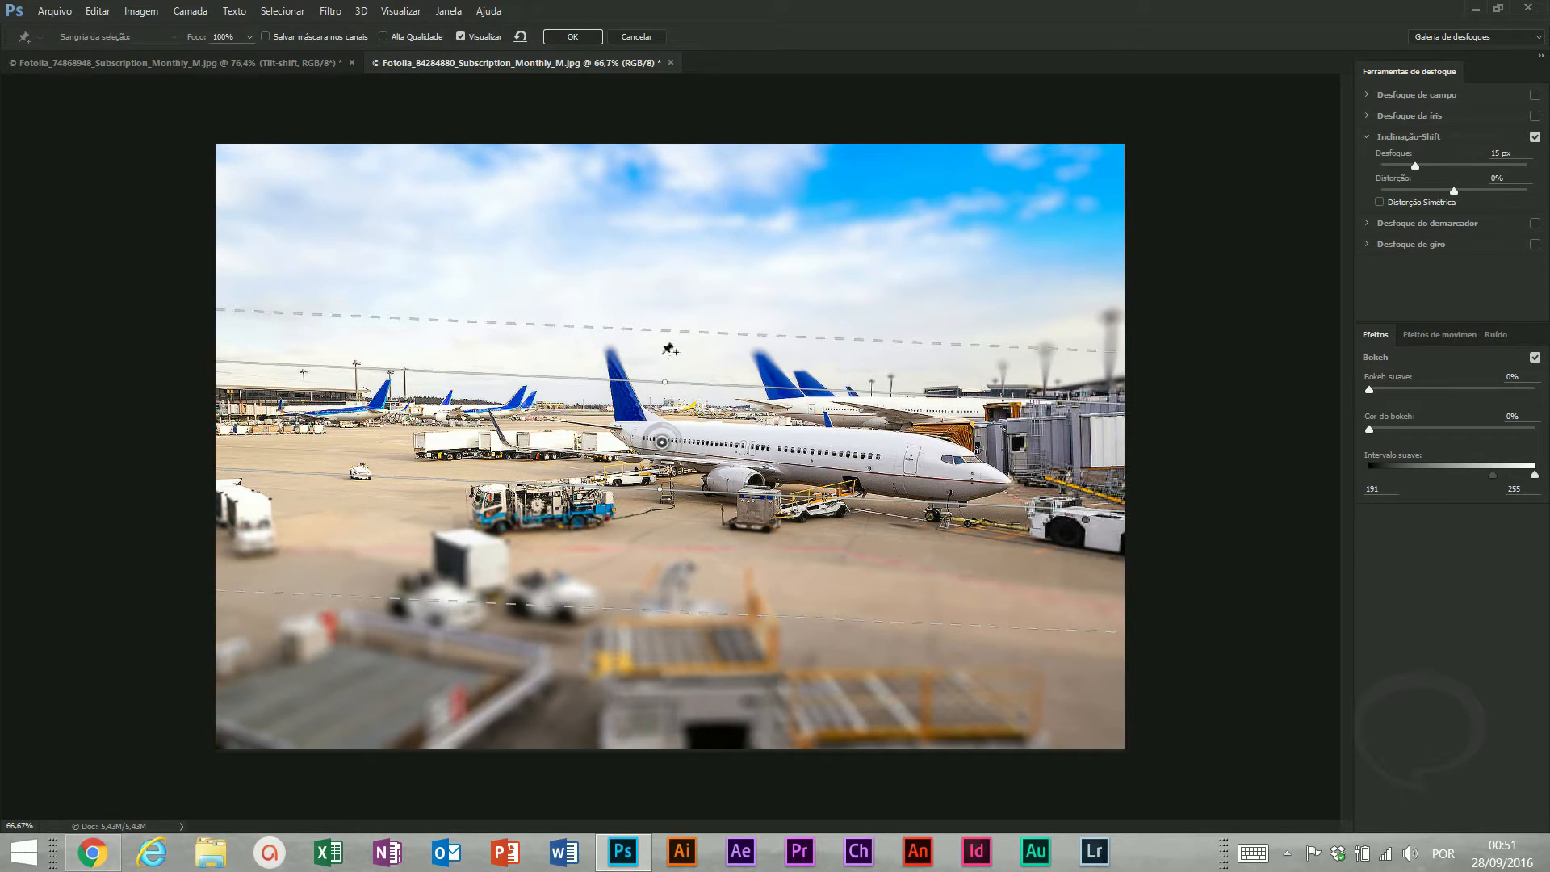
pyautogui.moveTo(684, 393); pyautogui.dragTo(684, 407)
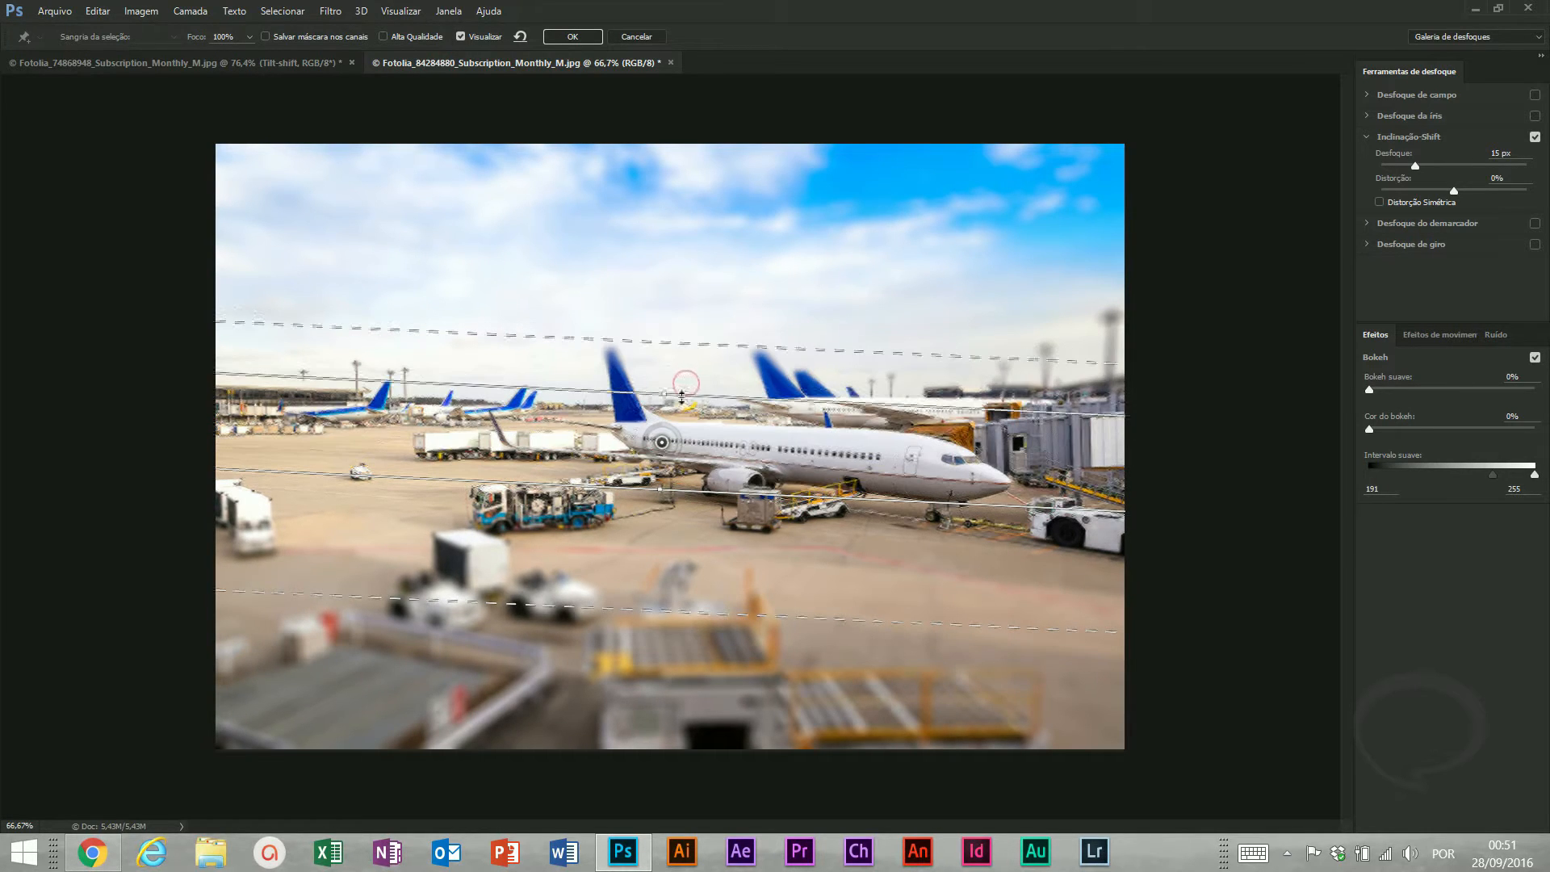
pyautogui.click(588, 37)
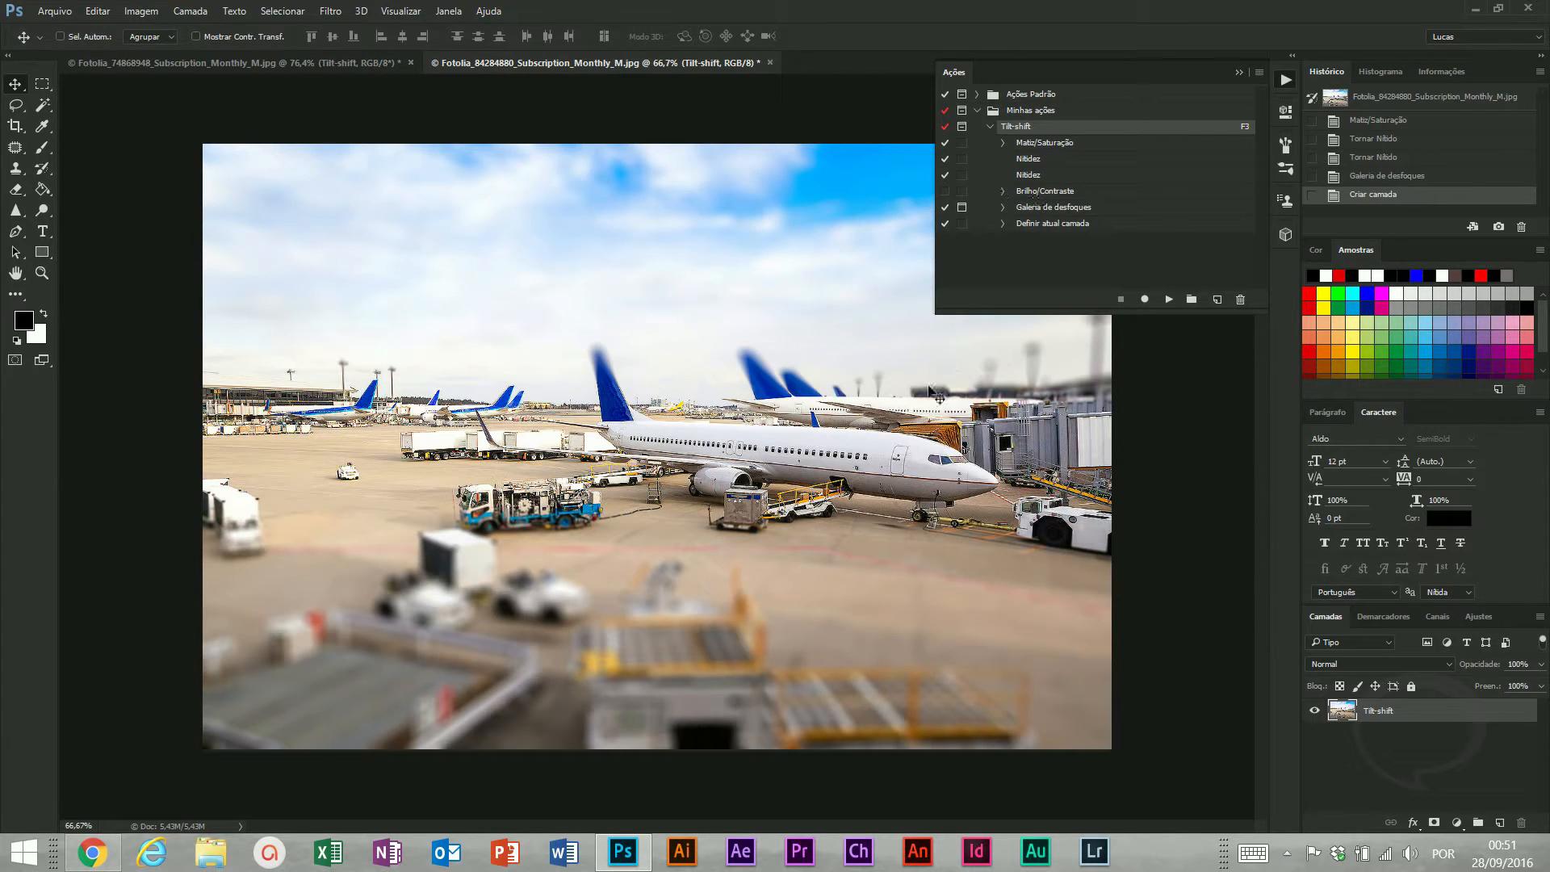
# Inspect the blurred airport photo, and restore both the airport and train photos to their original history snapshots
pyautogui.hotkey('ctrl', '1')
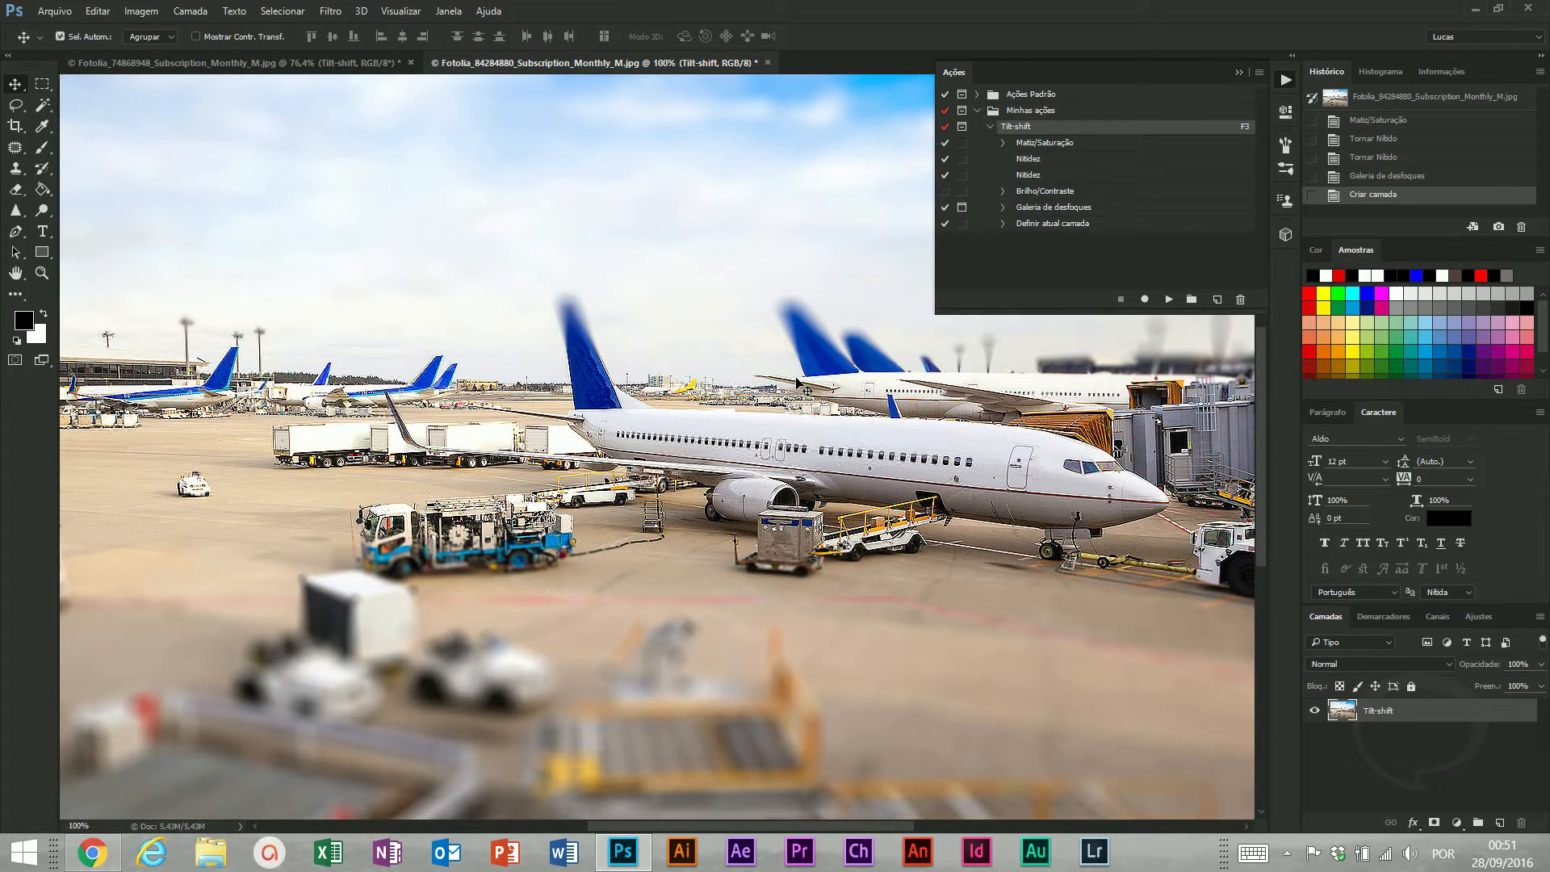
pyautogui.hotkey('ctrl', '0')
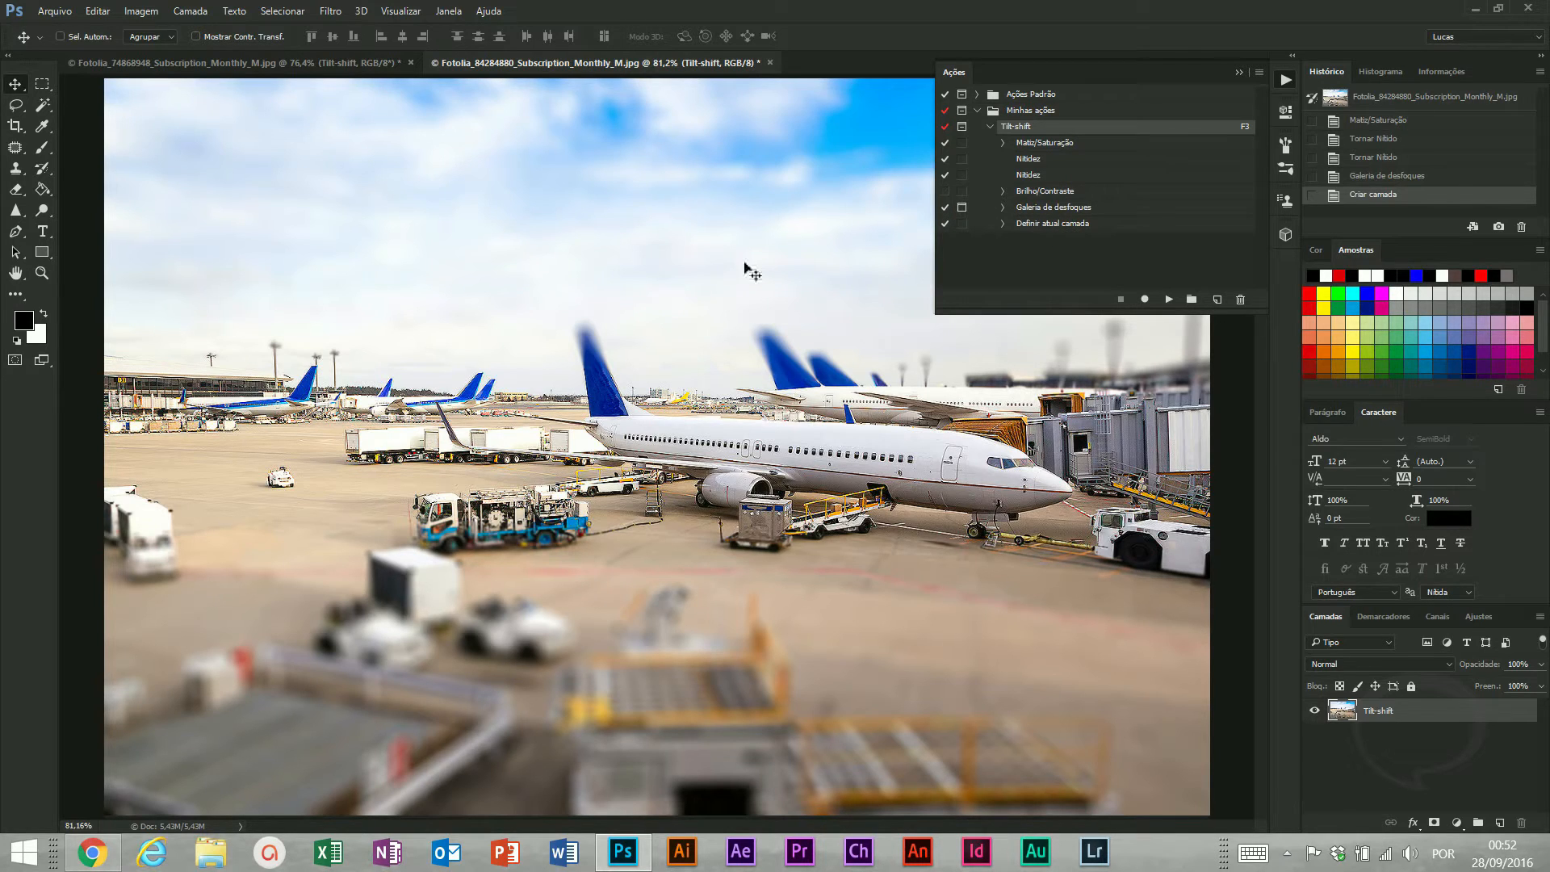
pyautogui.hotkey('ctrl', '-')
pyautogui.hotkey('ctrl', '+')
pyautogui.hotkey('ctrl', '-')
pyautogui.click(1368, 99)
pyautogui.click(339, 63)
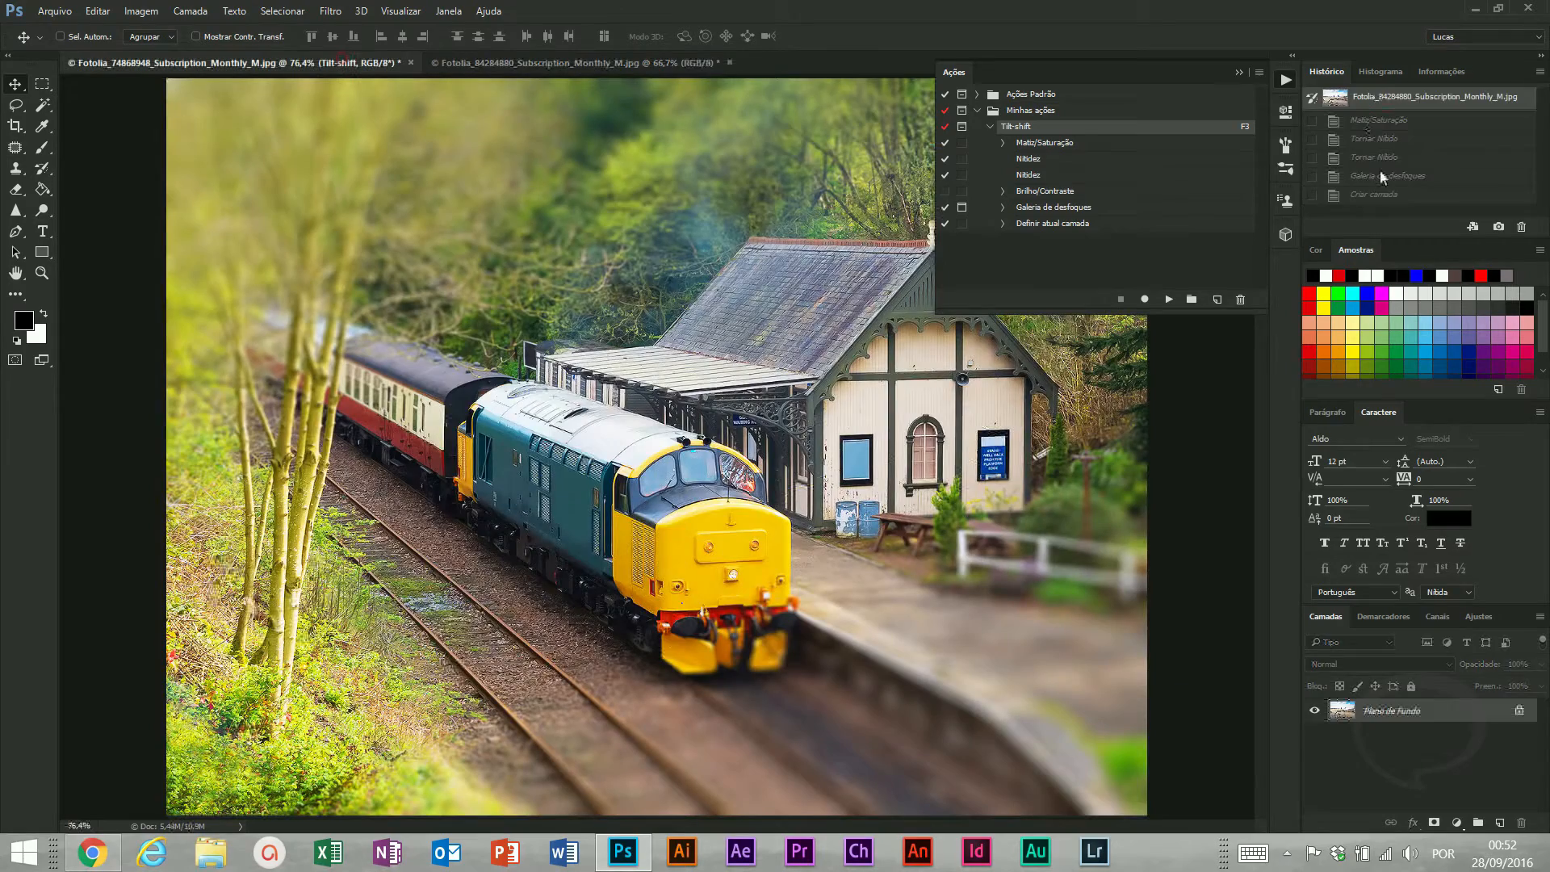
pyautogui.click(1365, 97)
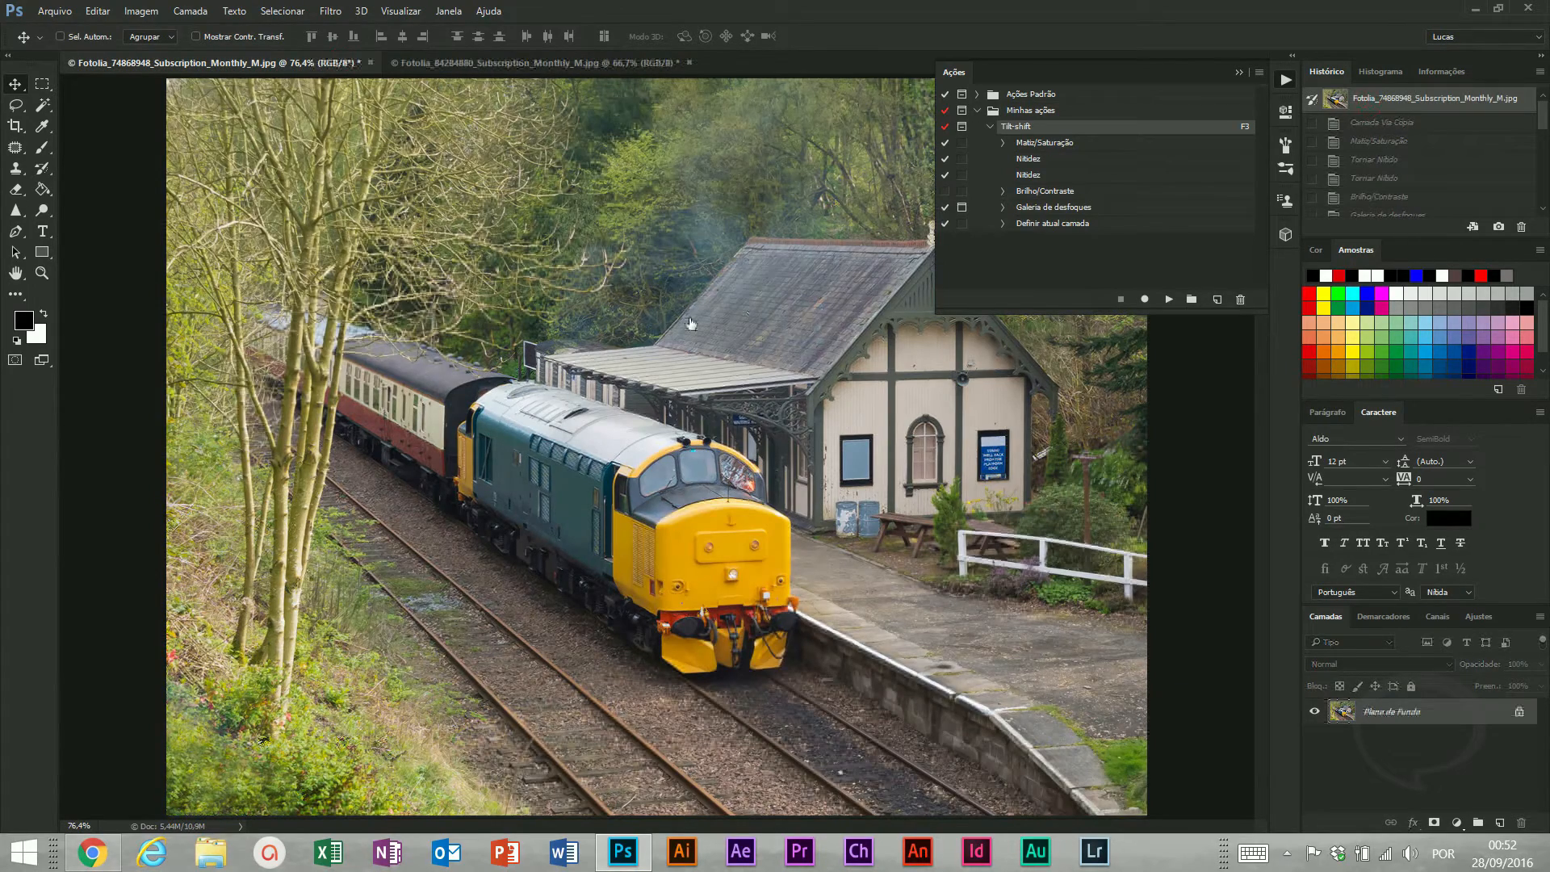
# Open the Fotolia_77279077_Subscription_Monthly_M photo without colour management, and collapse the Tilt-shift action's command list
pyautogui.hotkey('ctrl', 'o')
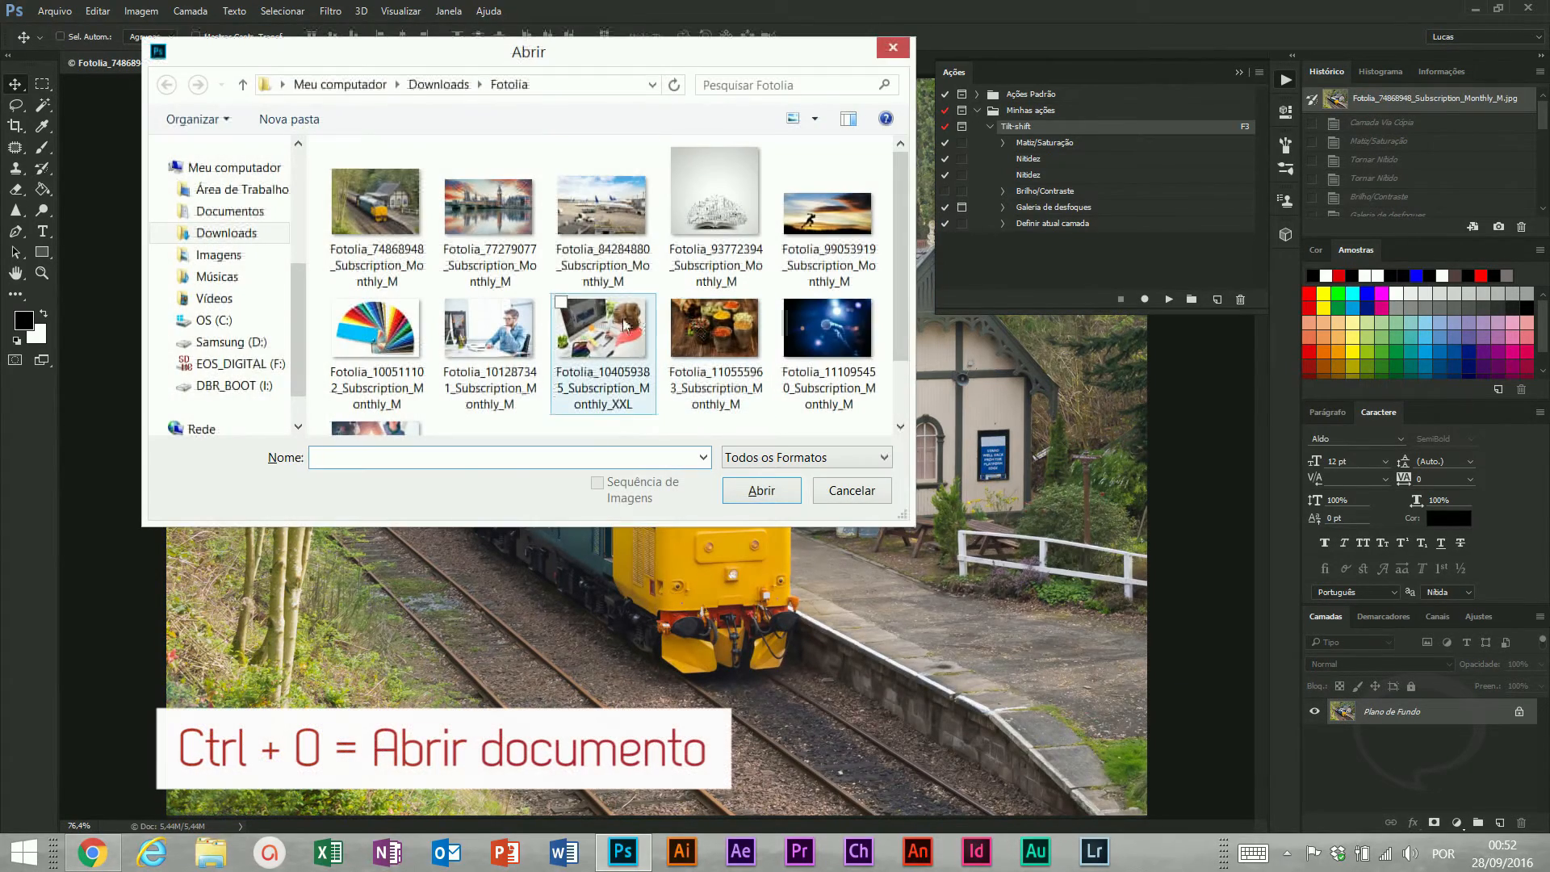
pyautogui.click(523, 230)
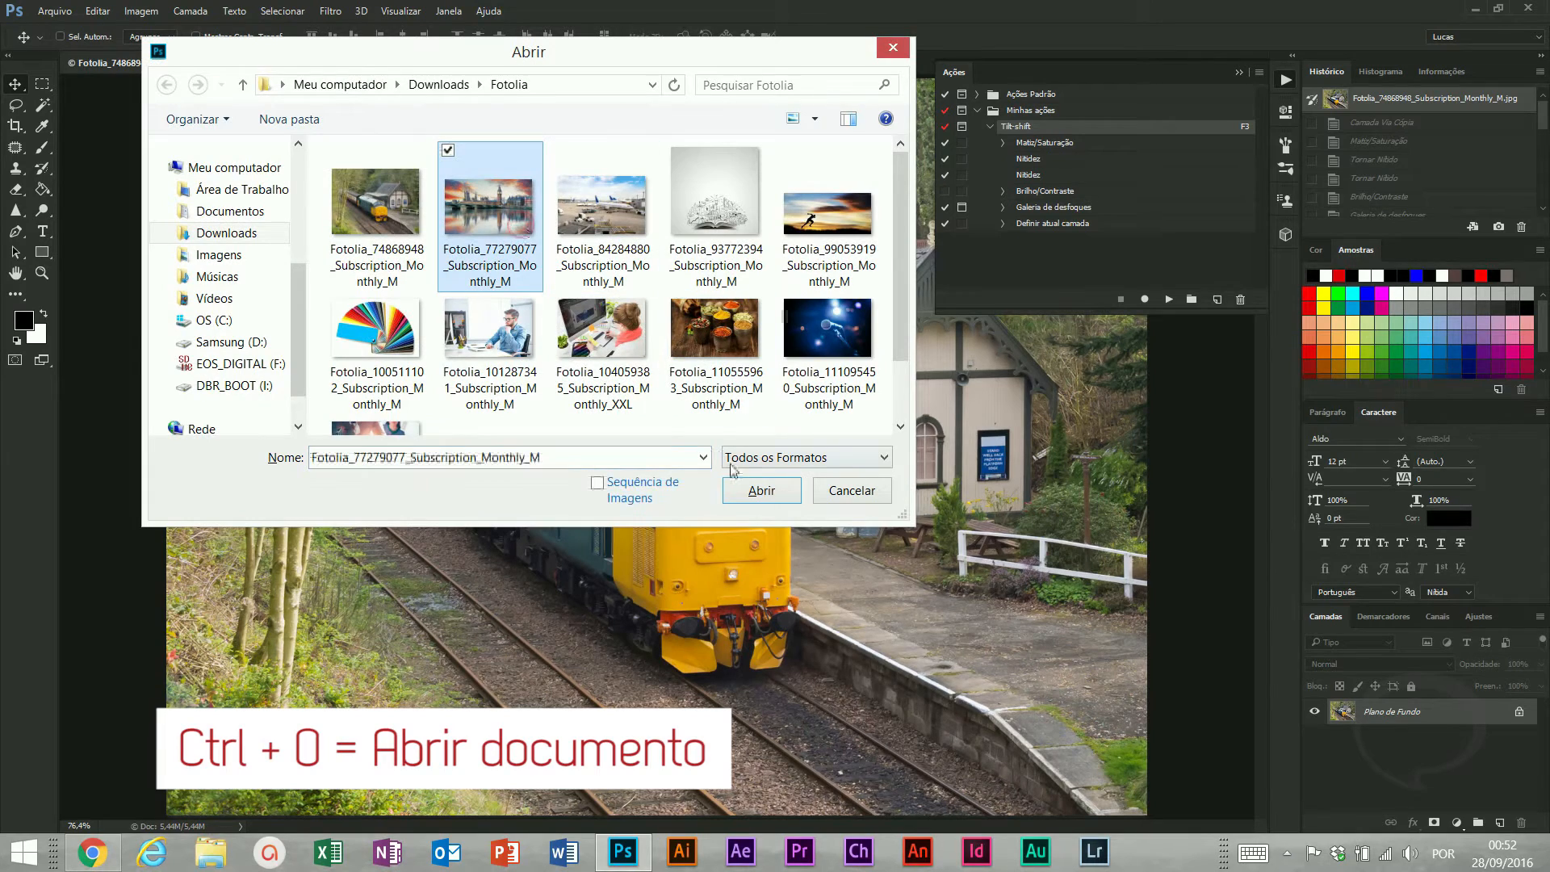
pyautogui.click(748, 494)
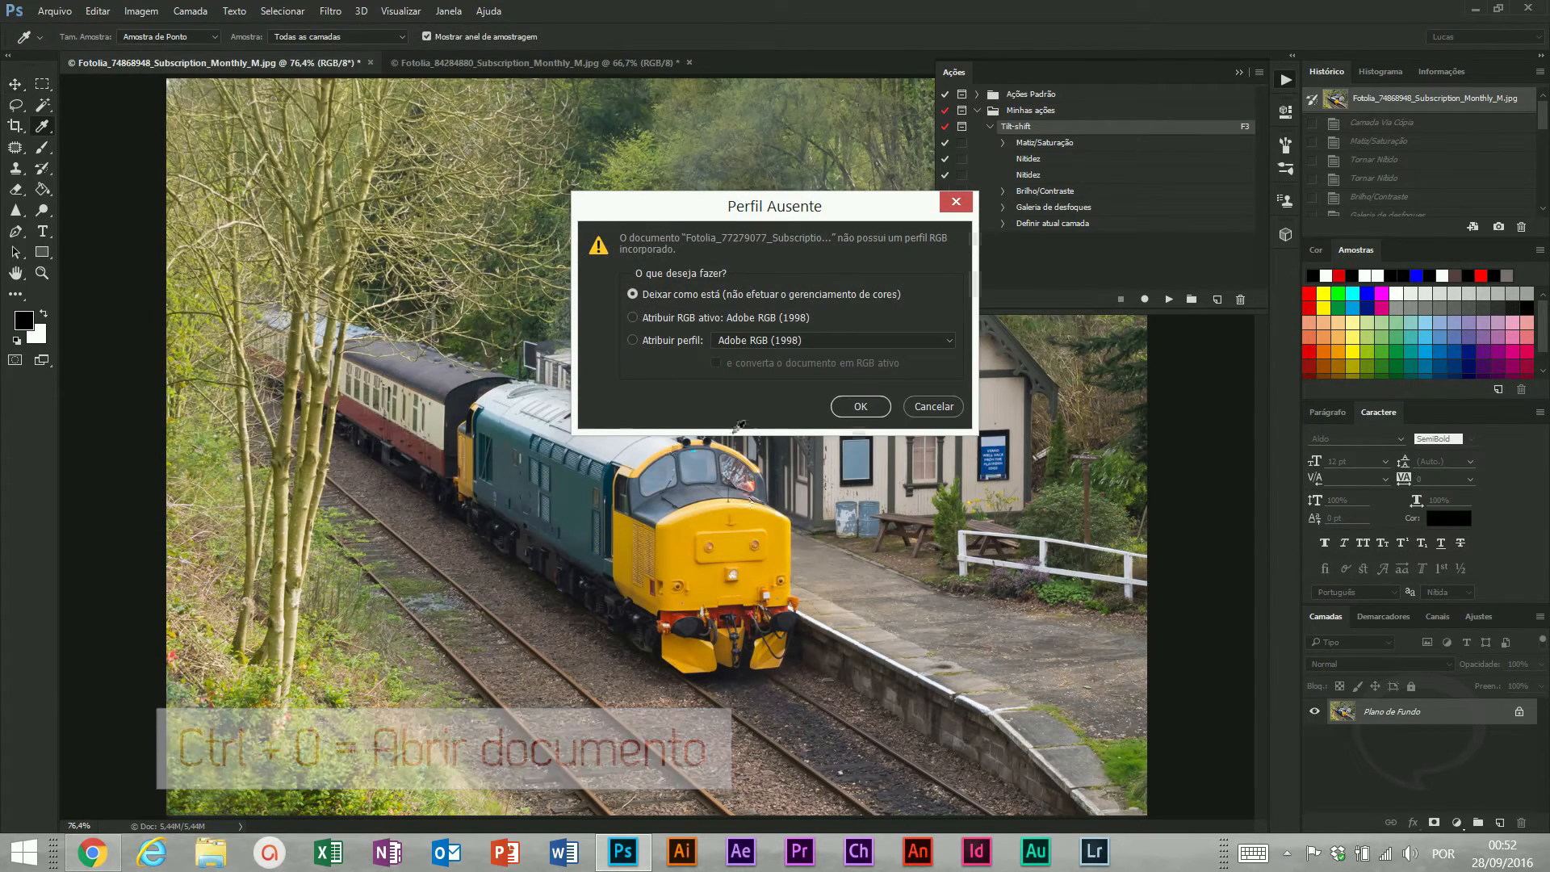
pyautogui.click(717, 323)
pyautogui.click(734, 299)
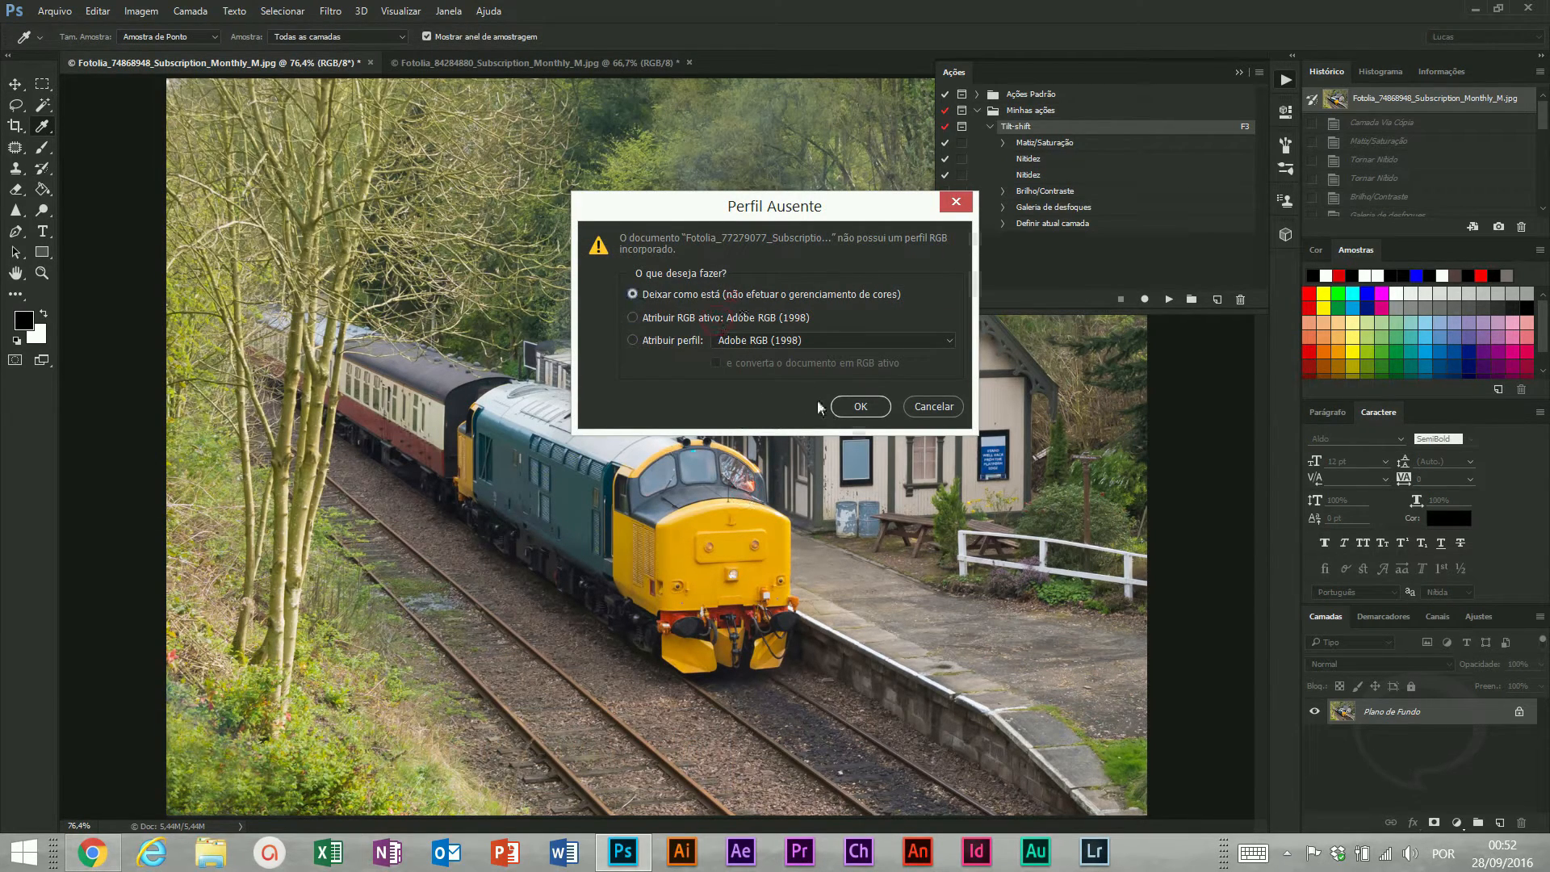
pyautogui.click(850, 406)
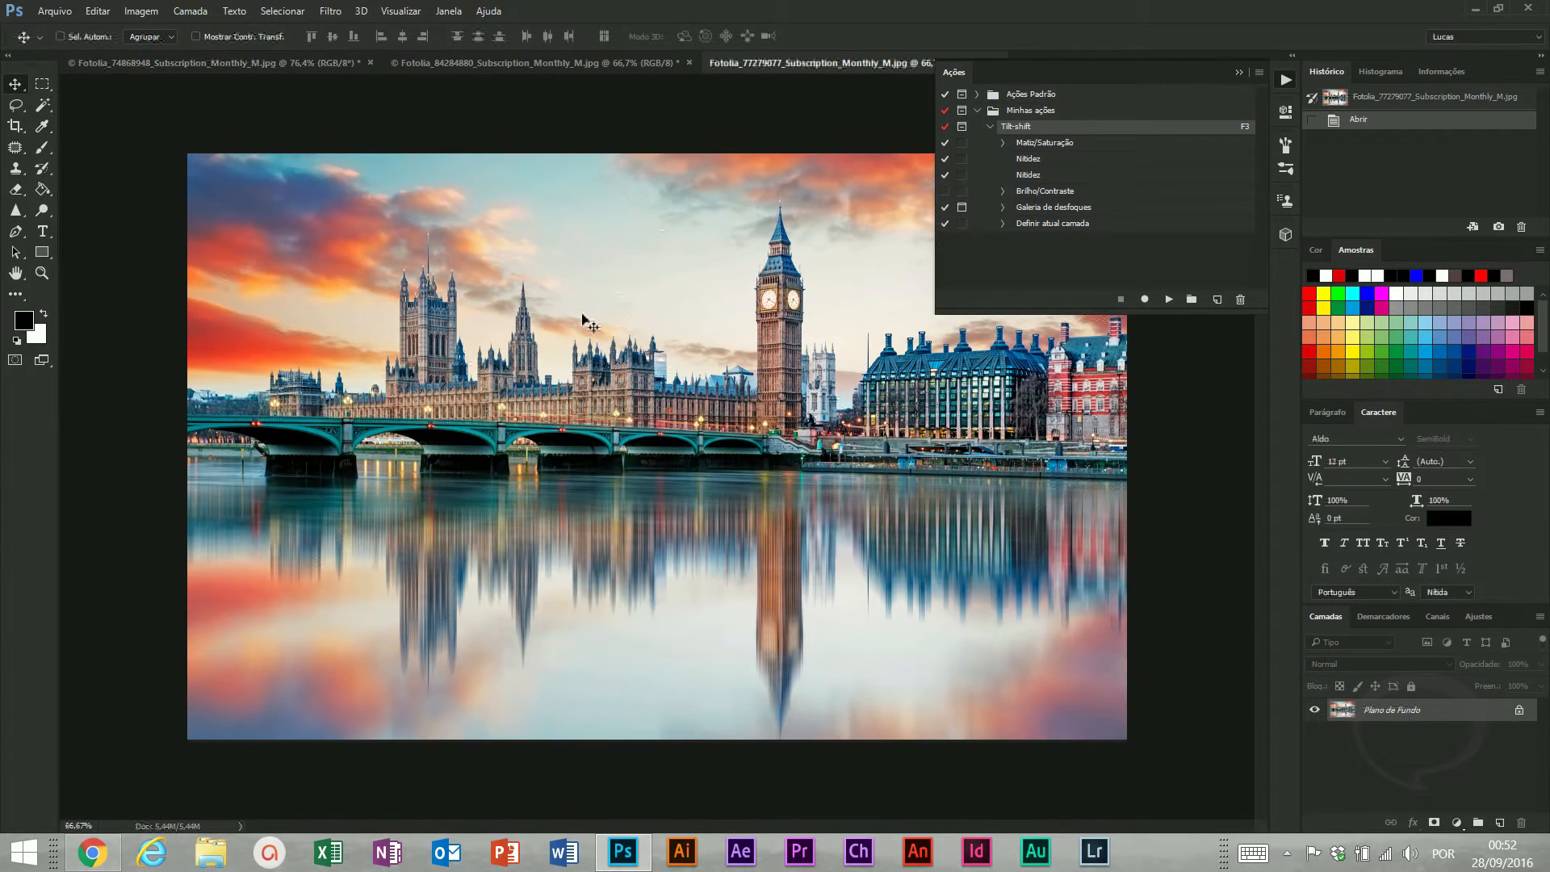
pyautogui.click(990, 126)
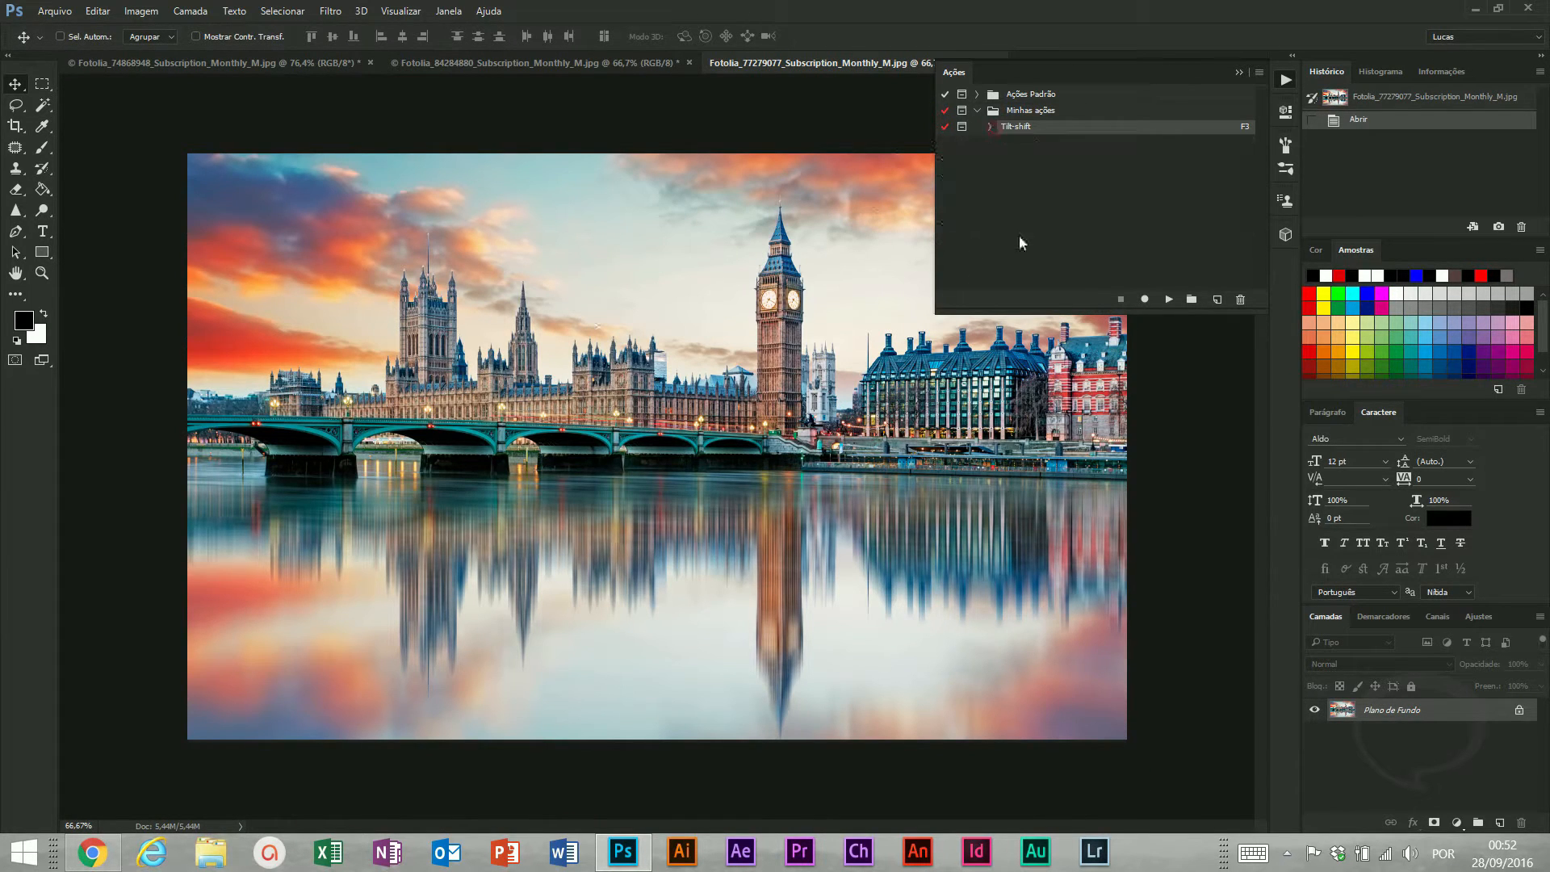
pyautogui.click(1141, 216)
pyautogui.click(1216, 300)
pyautogui.write('Sépia')
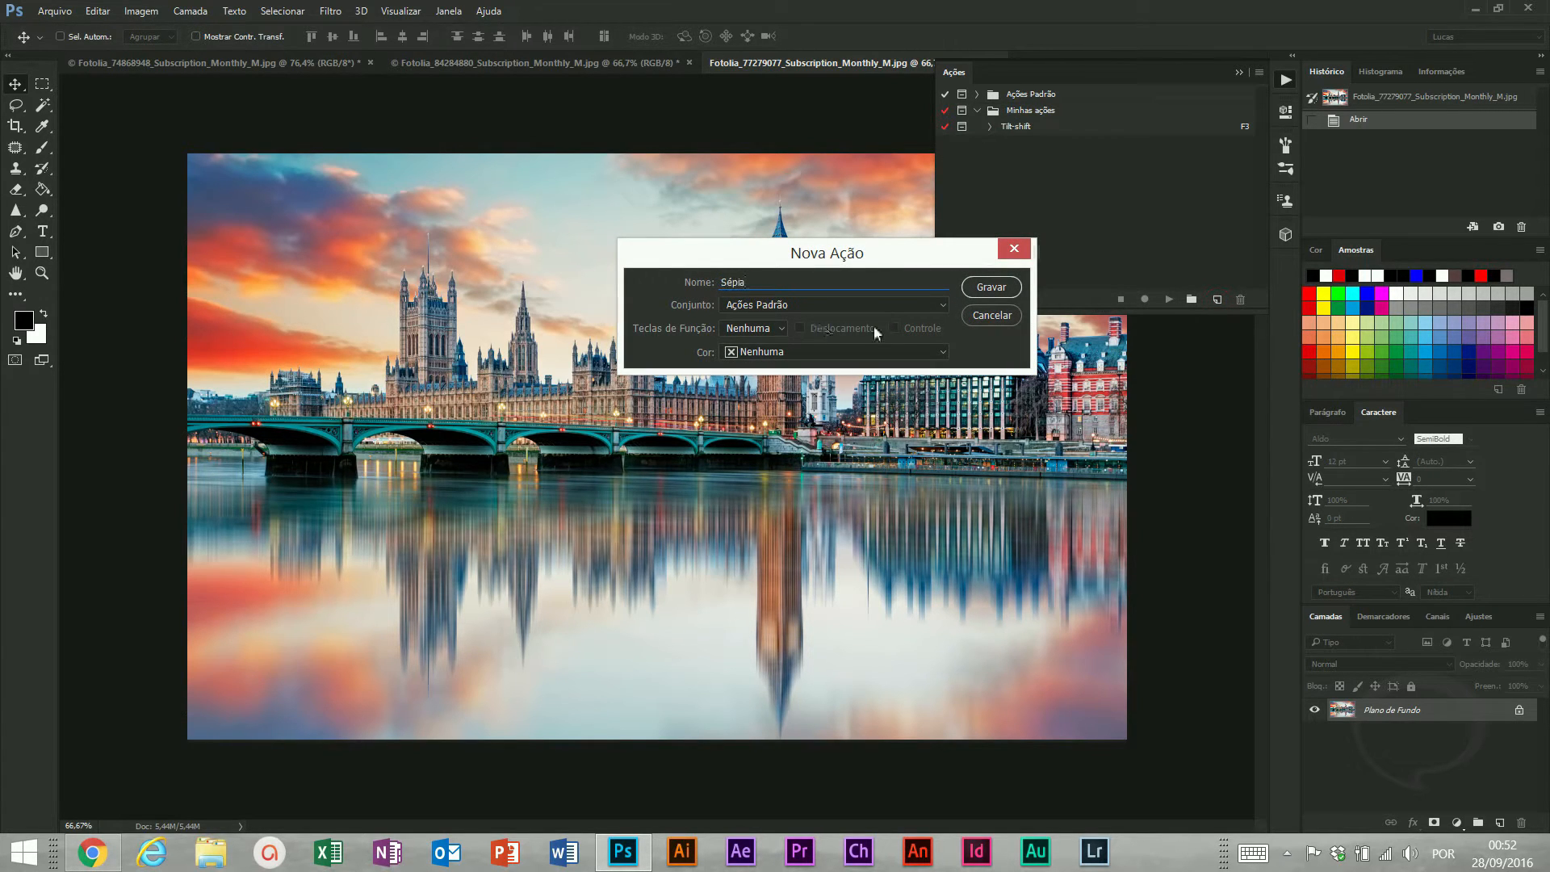
pyautogui.click(991, 288)
pyautogui.scroll(1, 1044, 181)
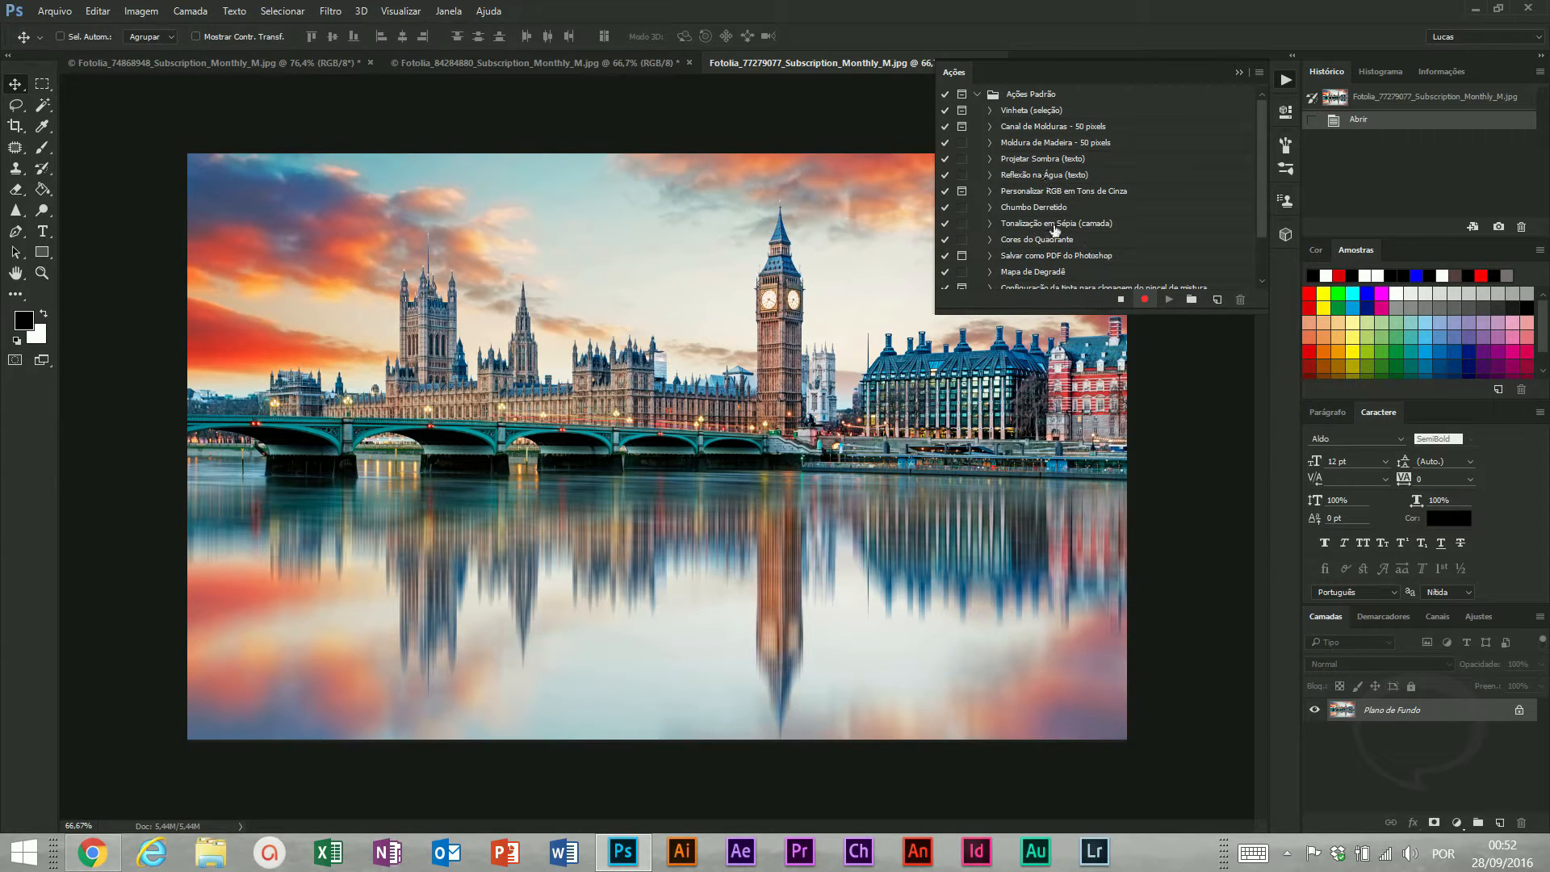
pyautogui.scroll(-3, 1047, 228)
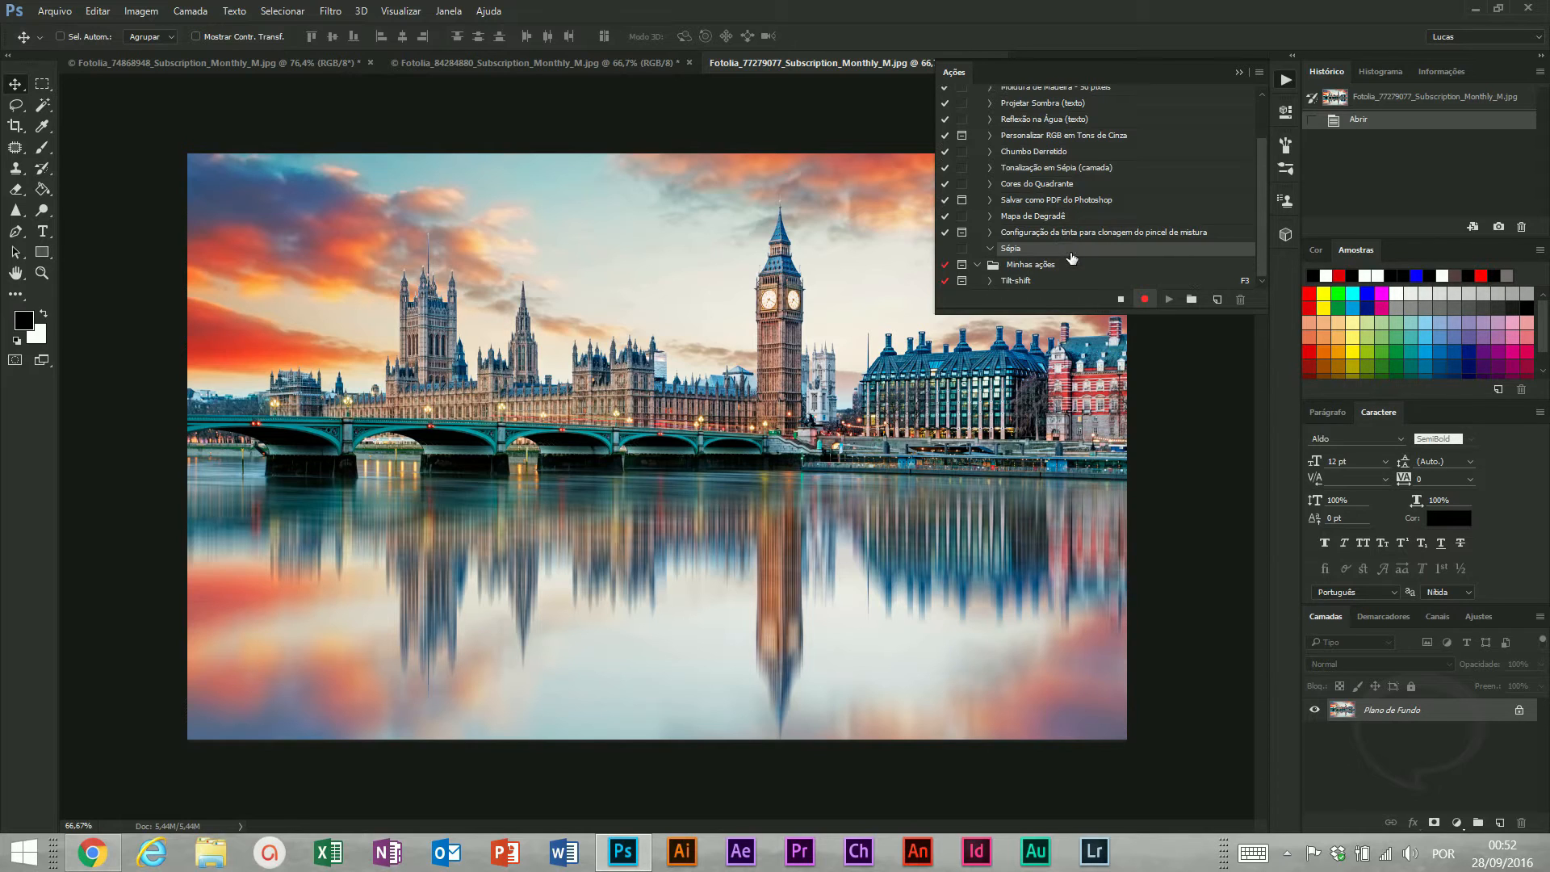
pyautogui.click(1122, 299)
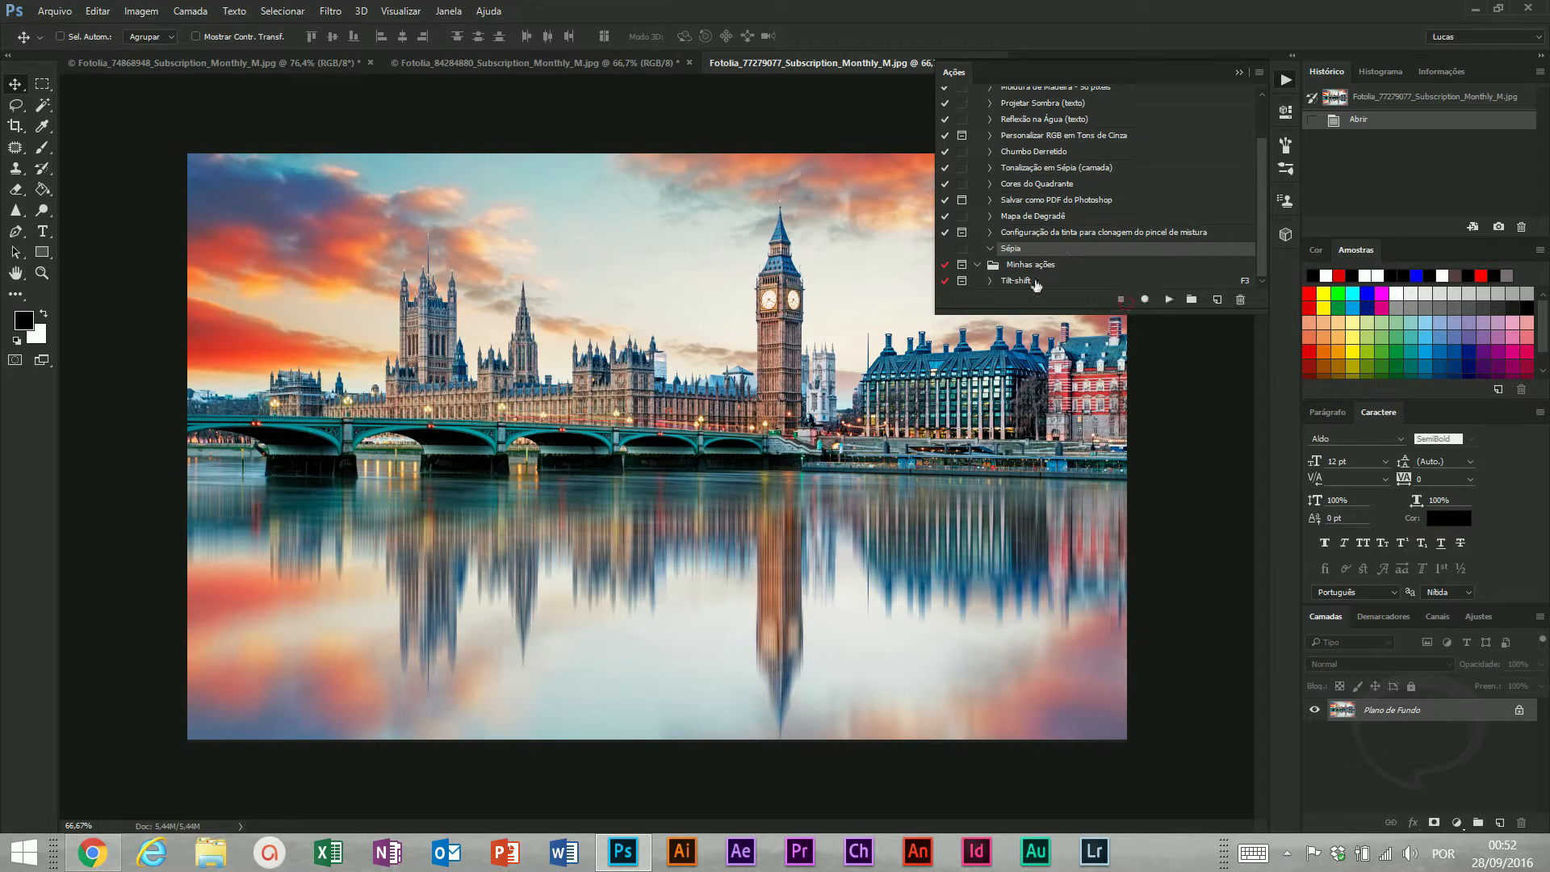
pyautogui.click(1237, 301)
pyautogui.click(678, 250)
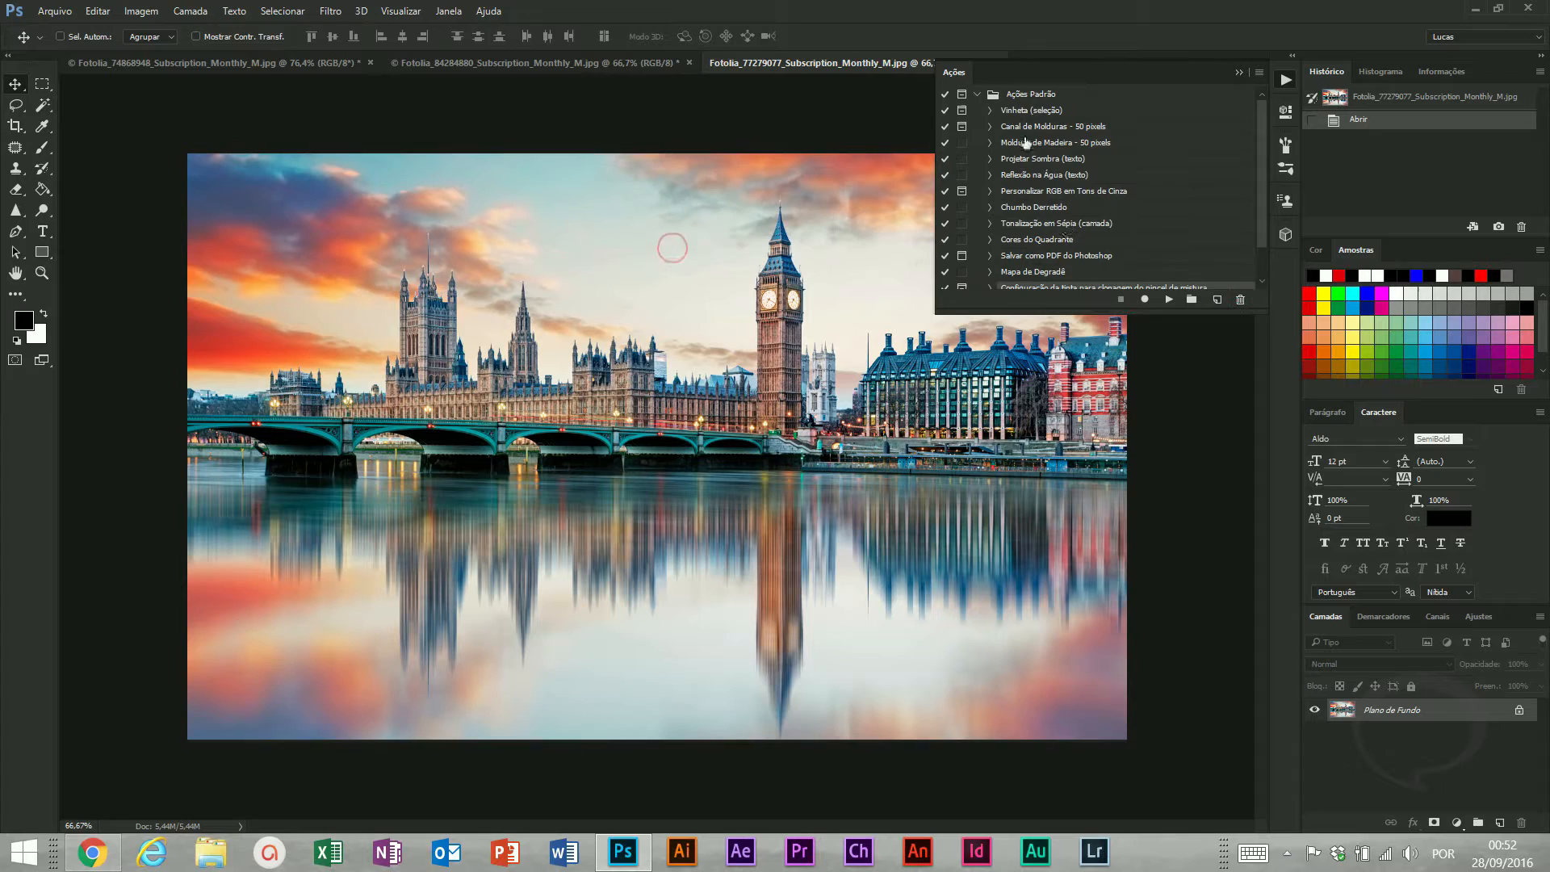
# Collapse the Ações Padrão set, and start recording a new action named Sépia in the Minhas ações set with function key F4
pyautogui.click(976, 93)
pyautogui.click(1031, 110)
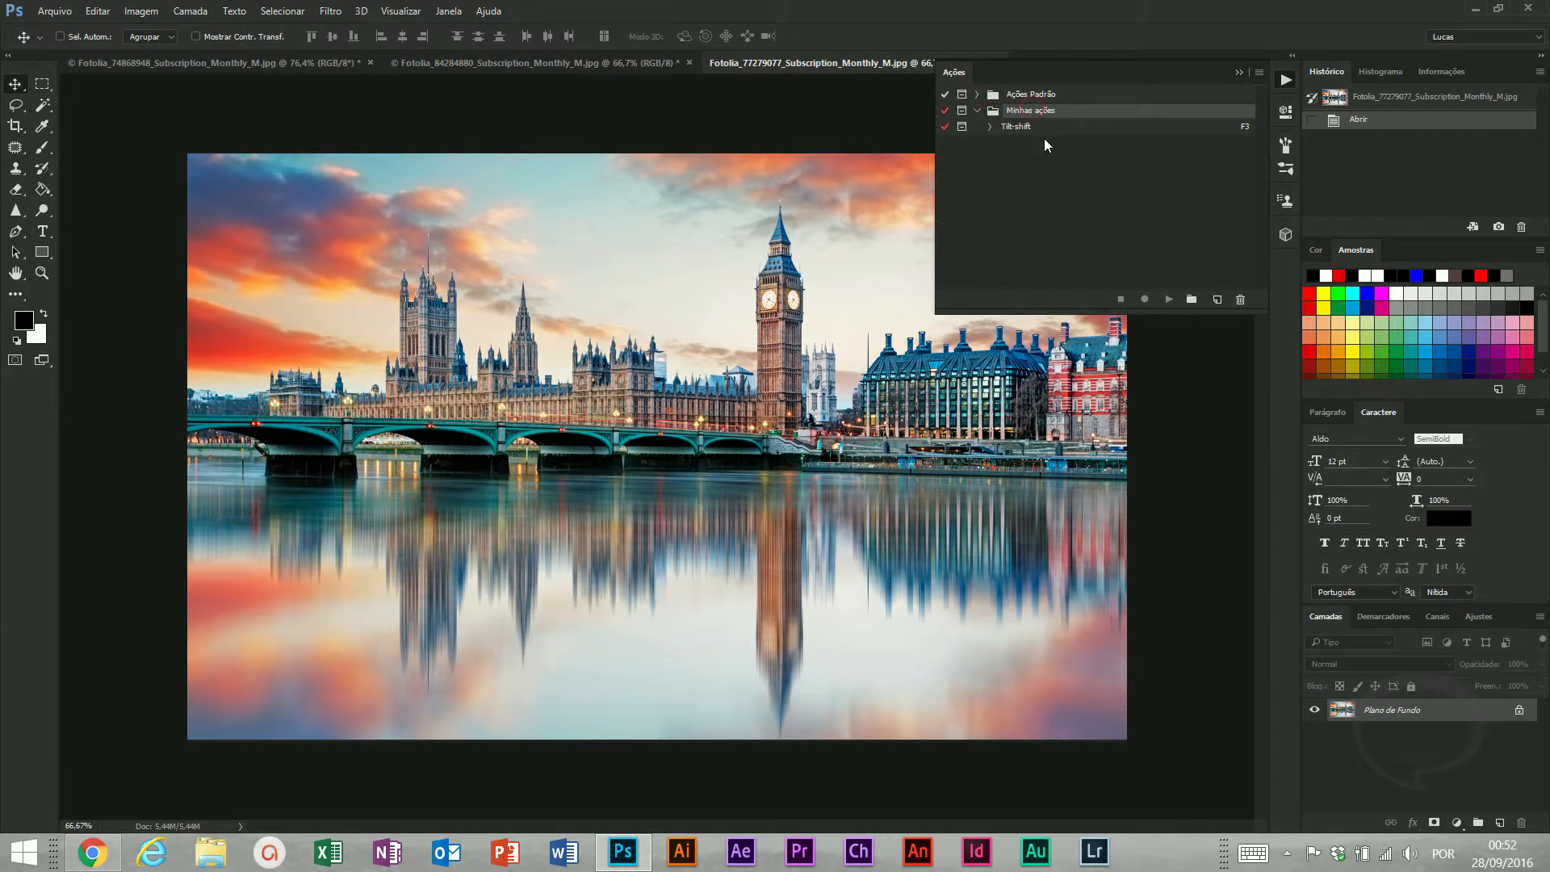
pyautogui.click(1217, 300)
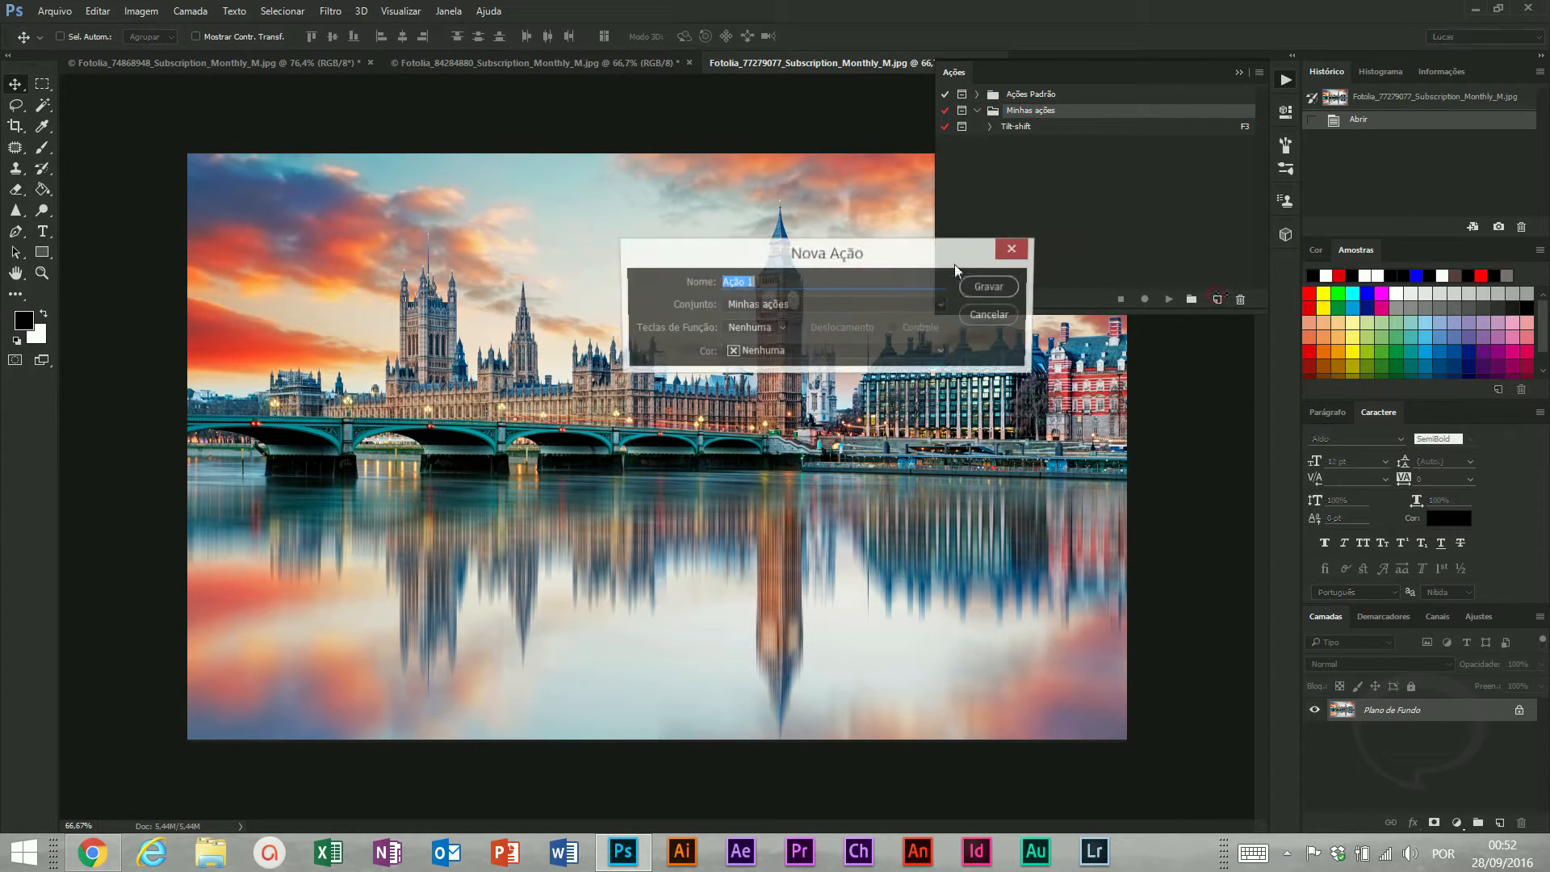
pyautogui.write('Sépia')
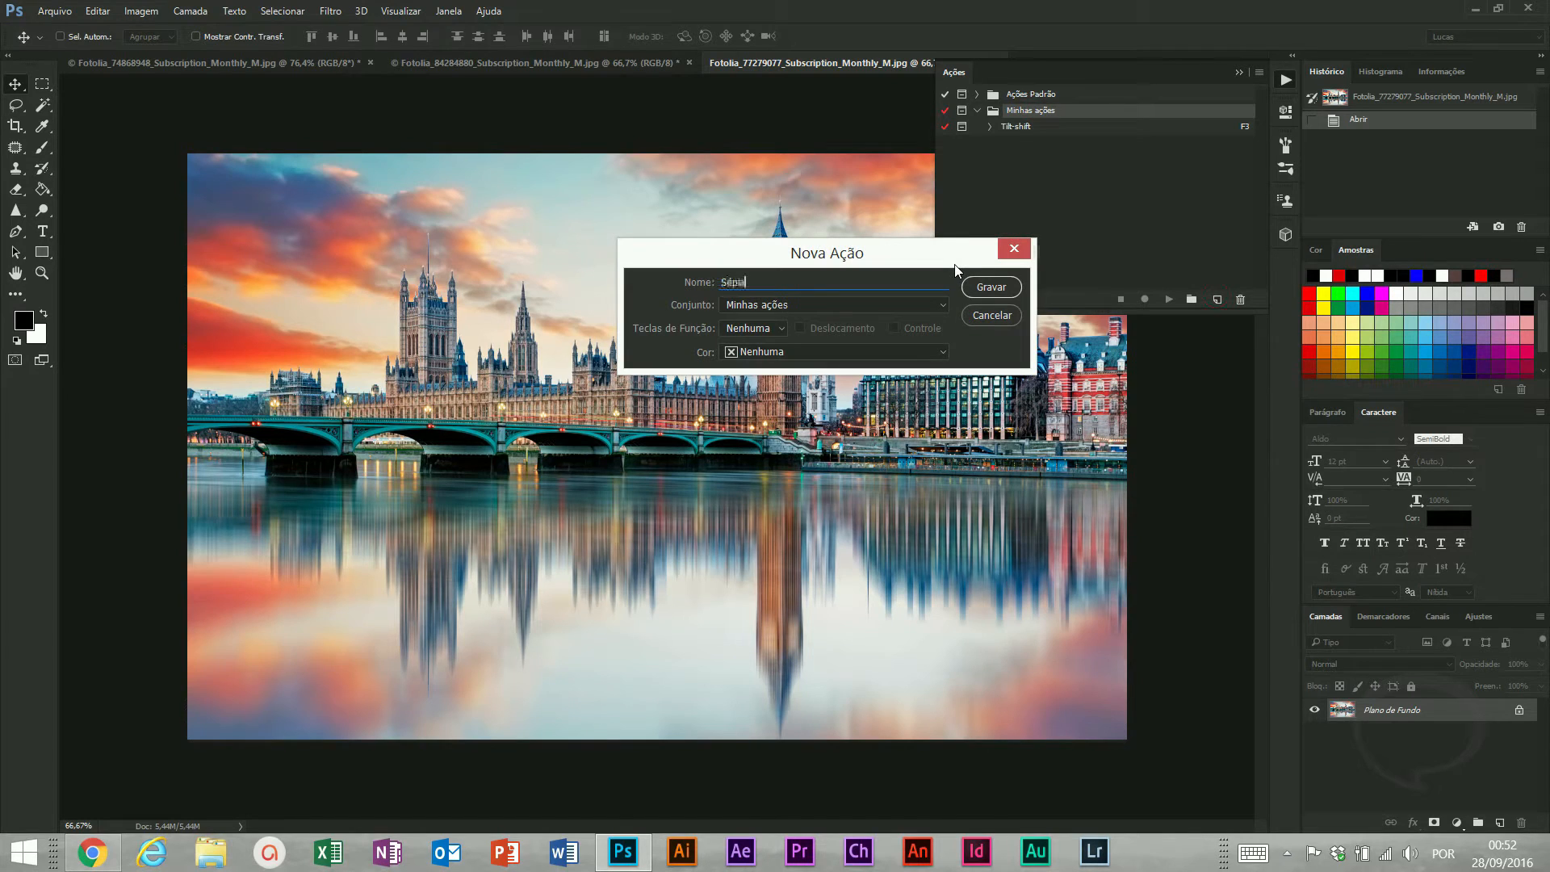
pyautogui.click(767, 353)
pyautogui.click(759, 352)
pyautogui.click(754, 330)
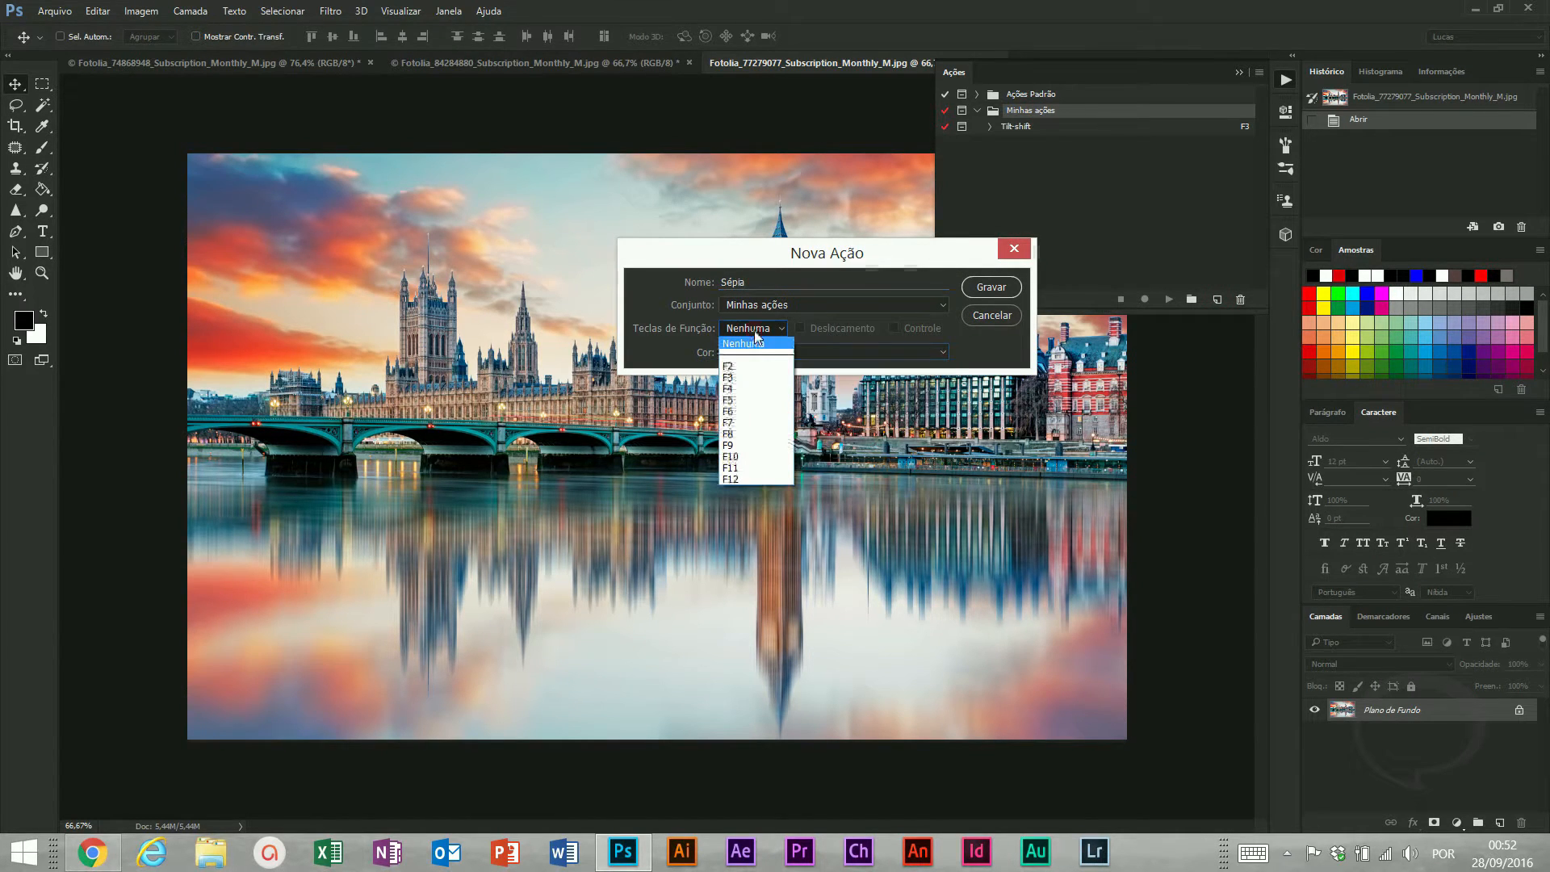
pyautogui.click(736, 389)
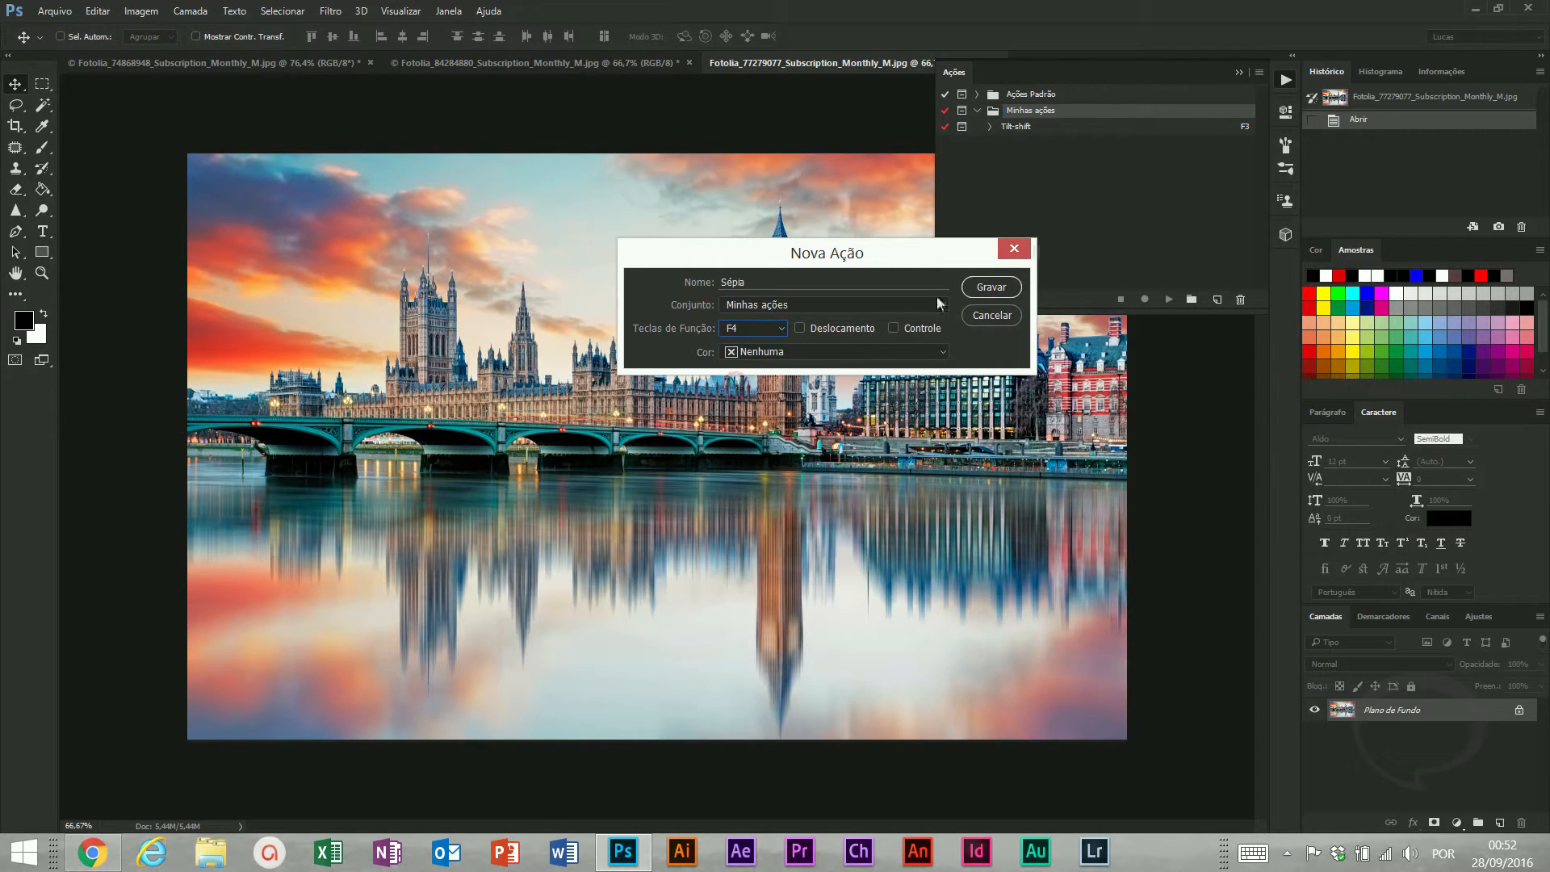
pyautogui.click(992, 287)
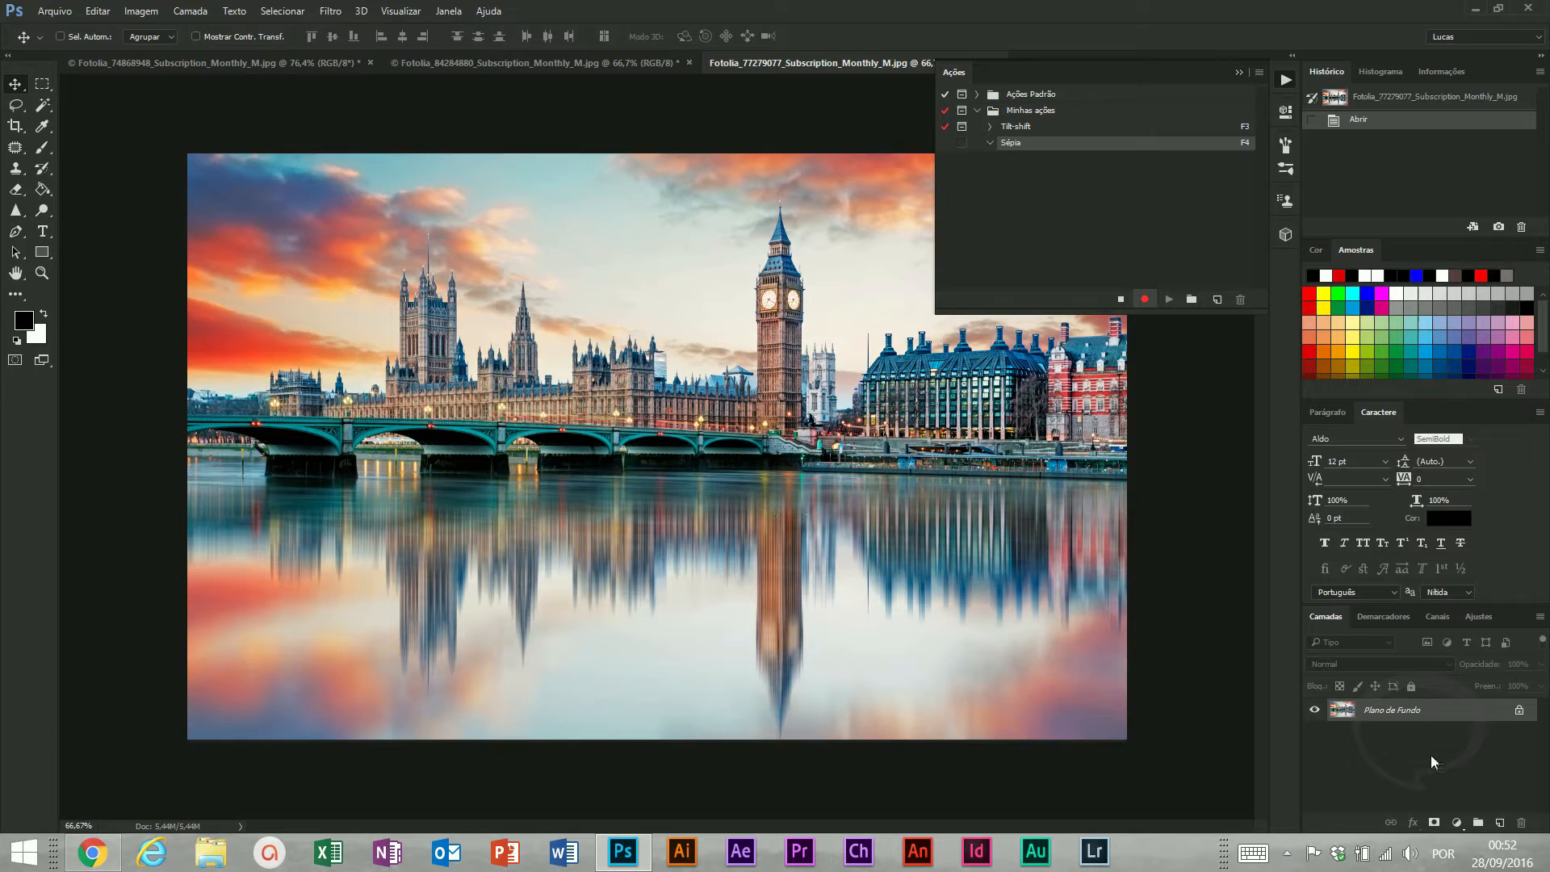
# Duplicate the background layer and rename the copy Sépia
pyautogui.hotkey('ctrl', 'j')
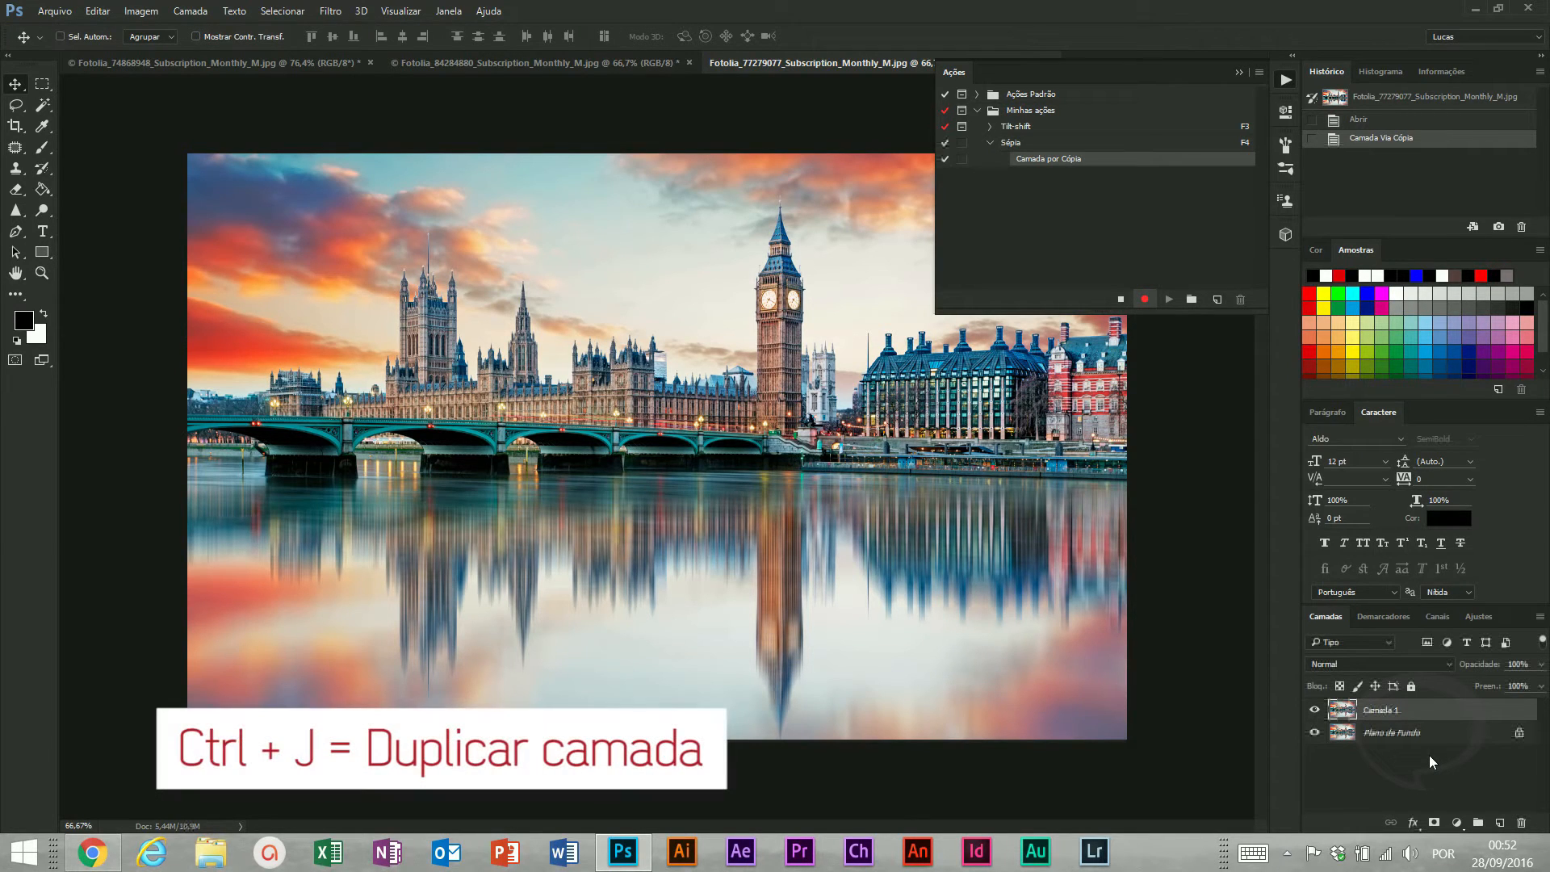
pyautogui.doubleClick(1378, 712)
pyautogui.write('Sépia')
pyautogui.press('Return')
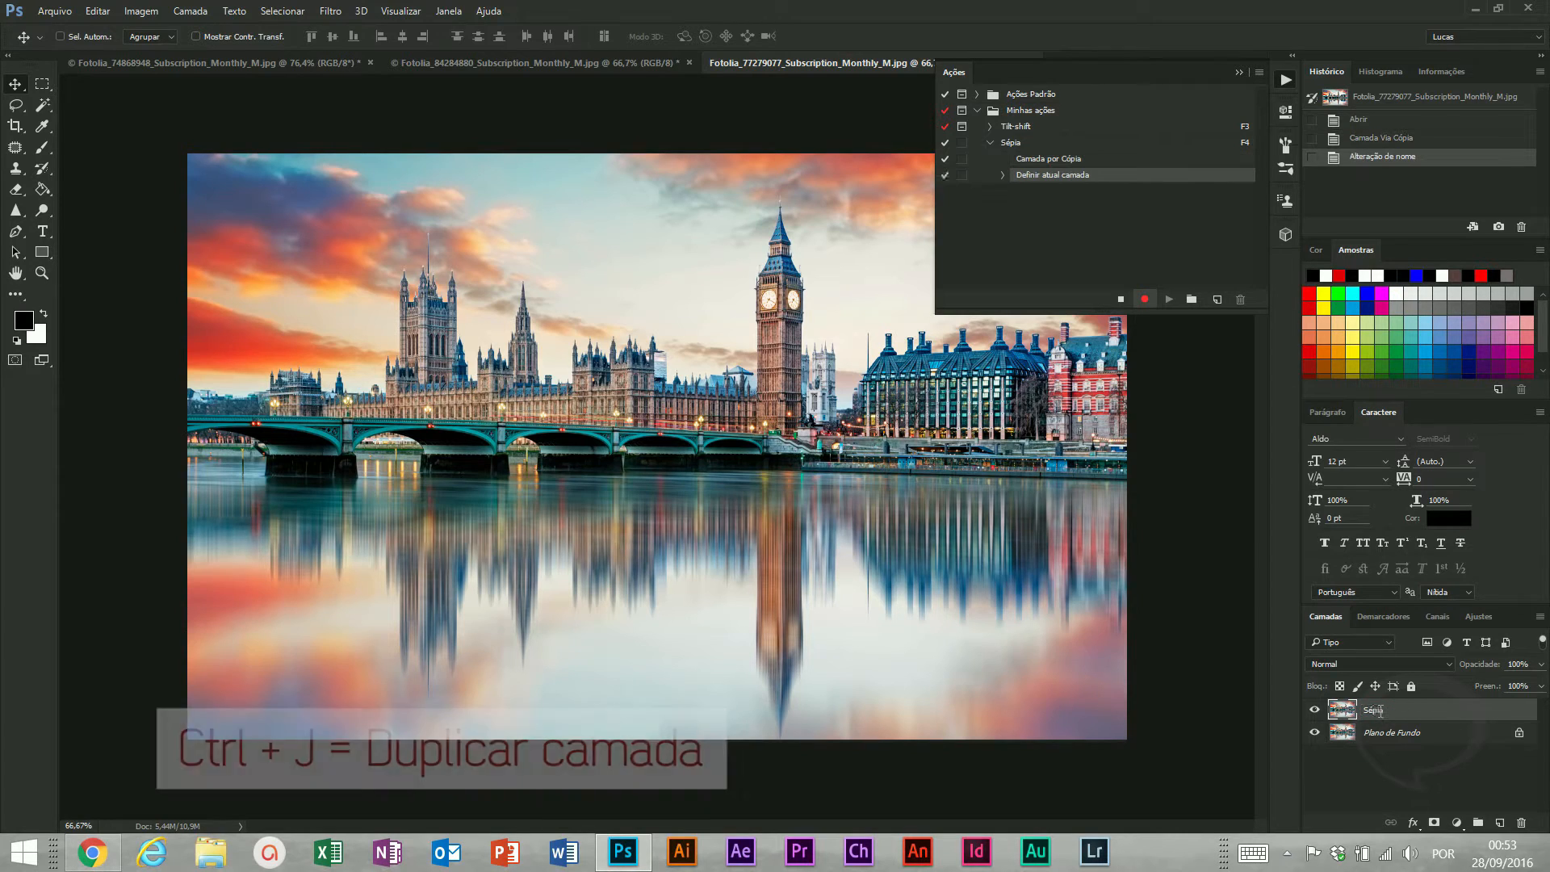
# Apply Matiz/Saturação to the Sépia layer using the Sépia preset with saturation lowered to 8
pyautogui.hotkey('ctrl', 'u')
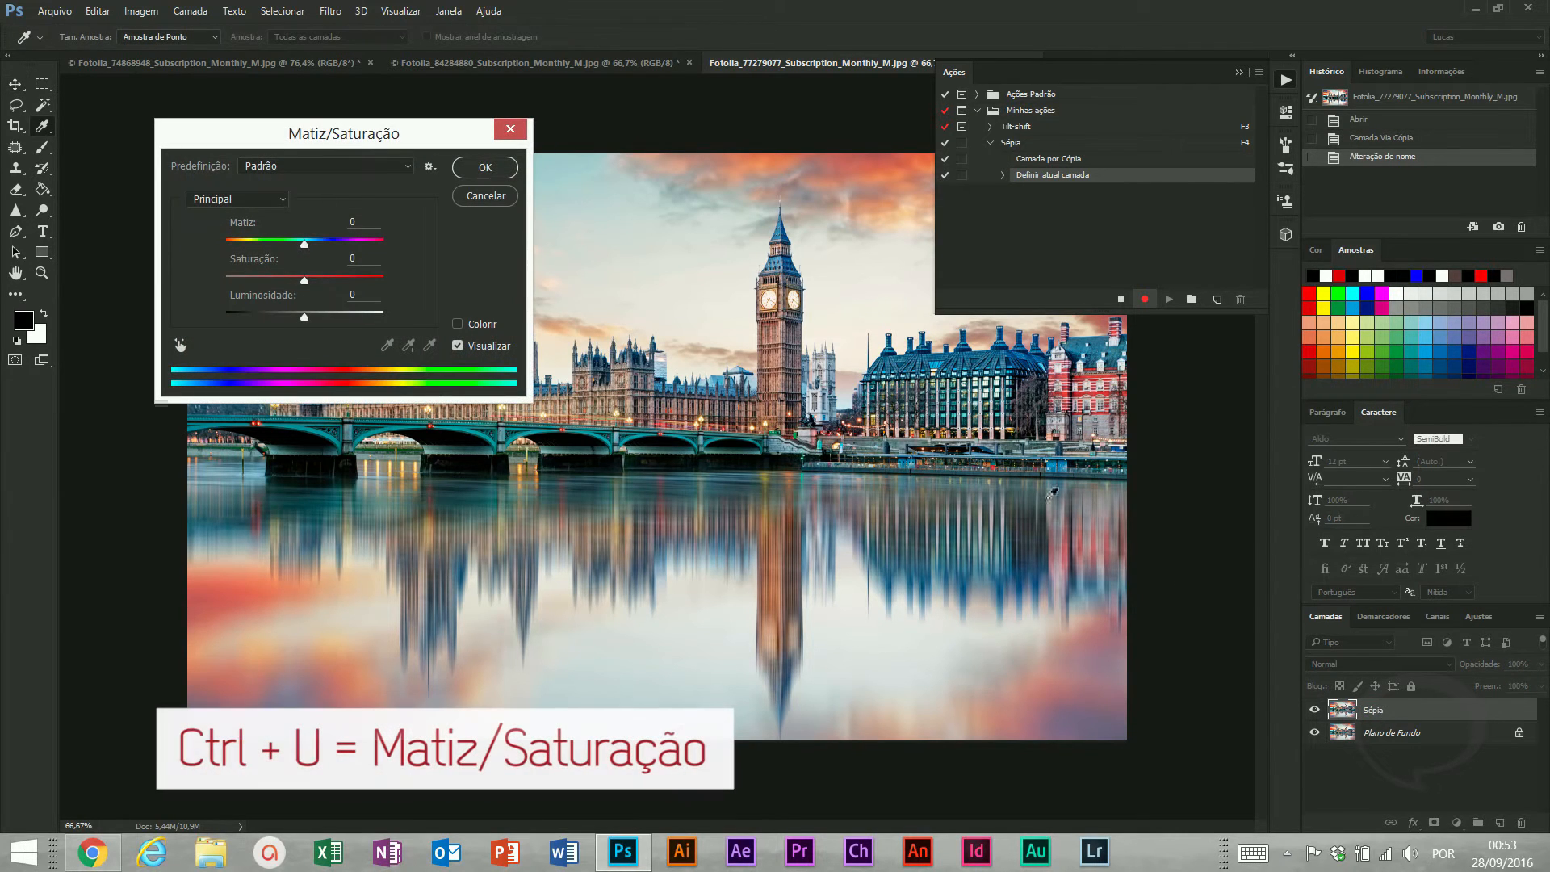
pyautogui.click(267, 170)
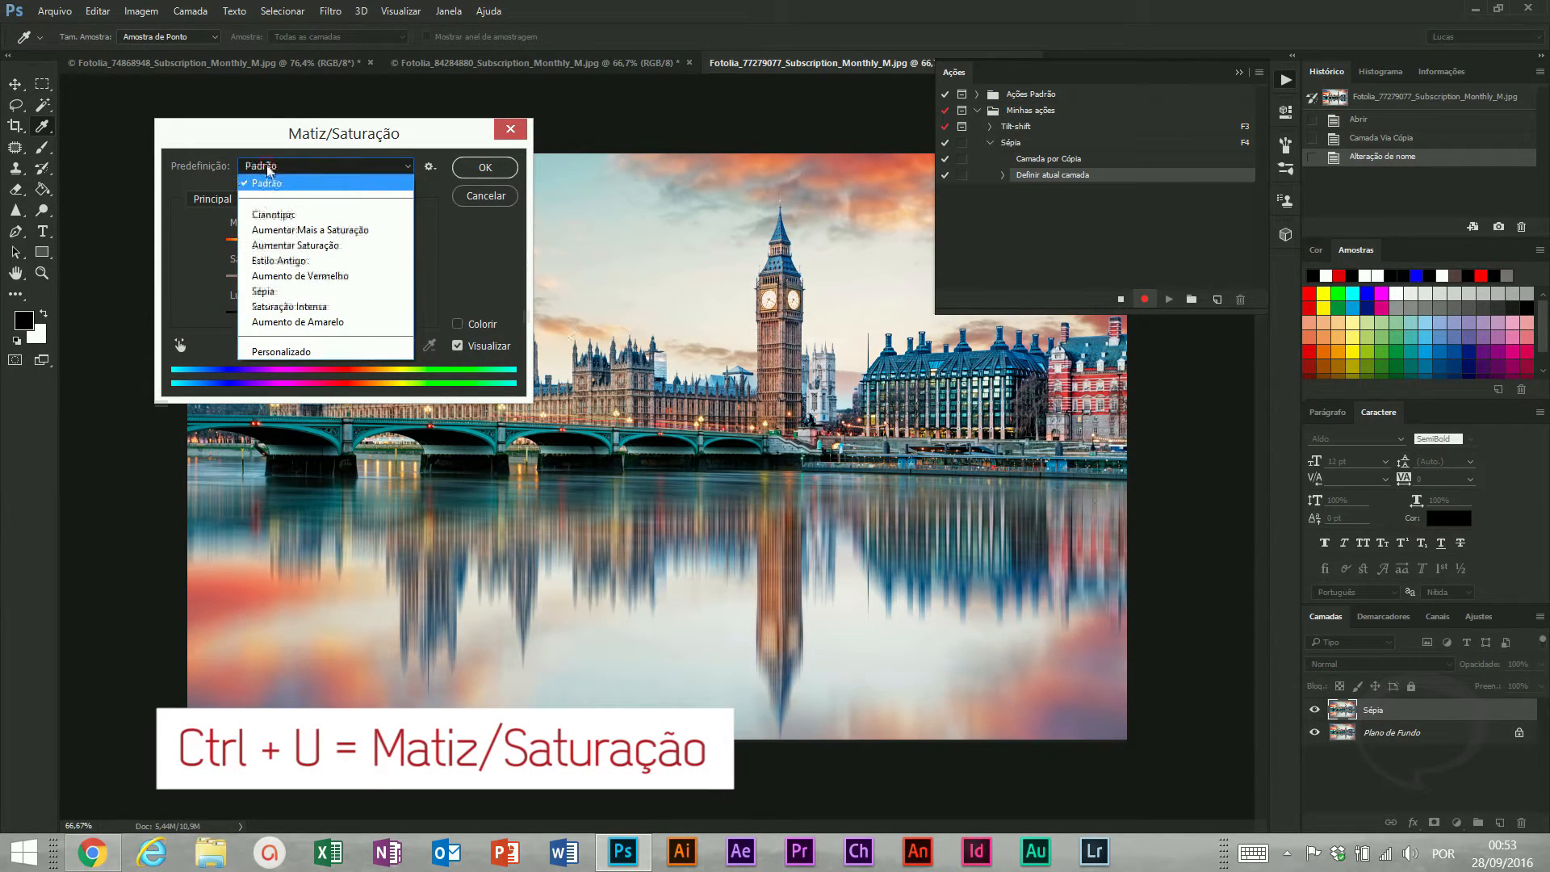
pyautogui.click(307, 276)
pyautogui.moveTo(331, 142); pyautogui.dragTo(1001, 282)
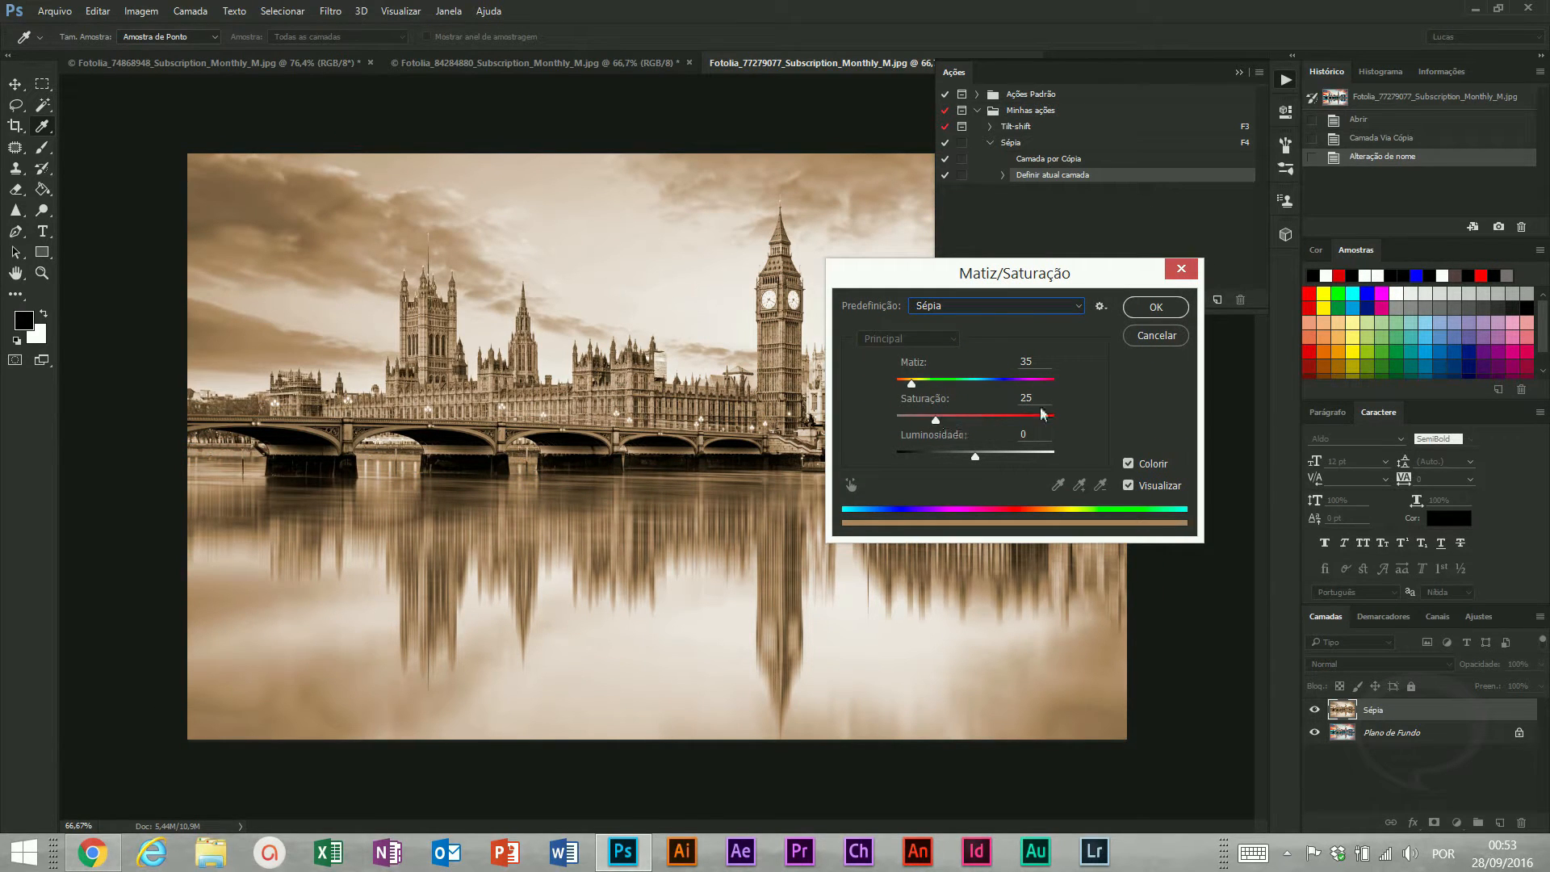
pyautogui.moveTo(961, 396); pyautogui.dragTo(947, 393)
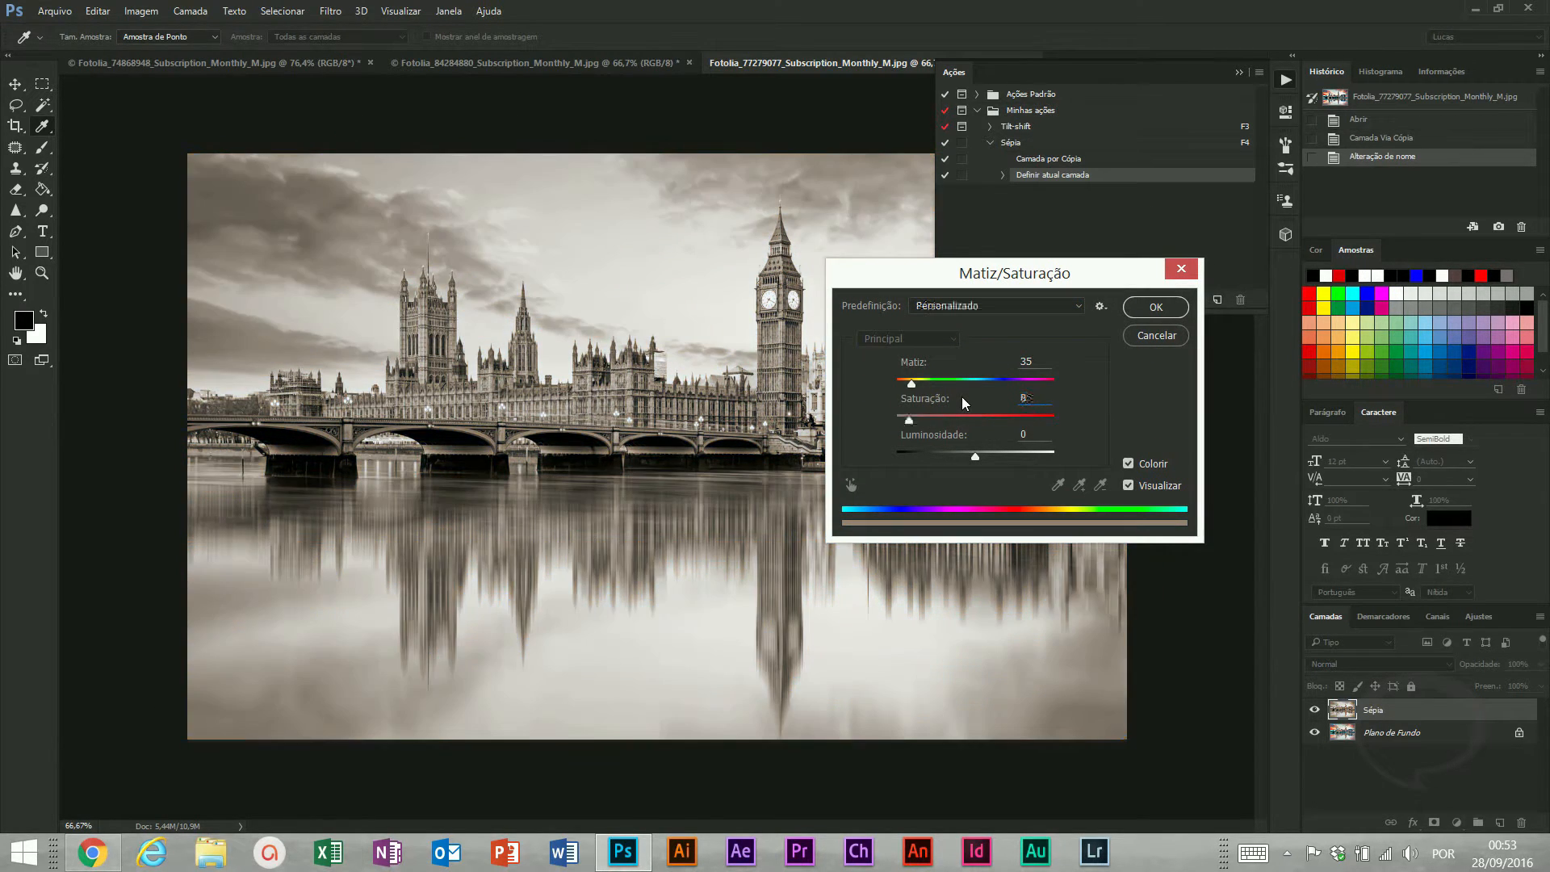
pyautogui.click(1155, 306)
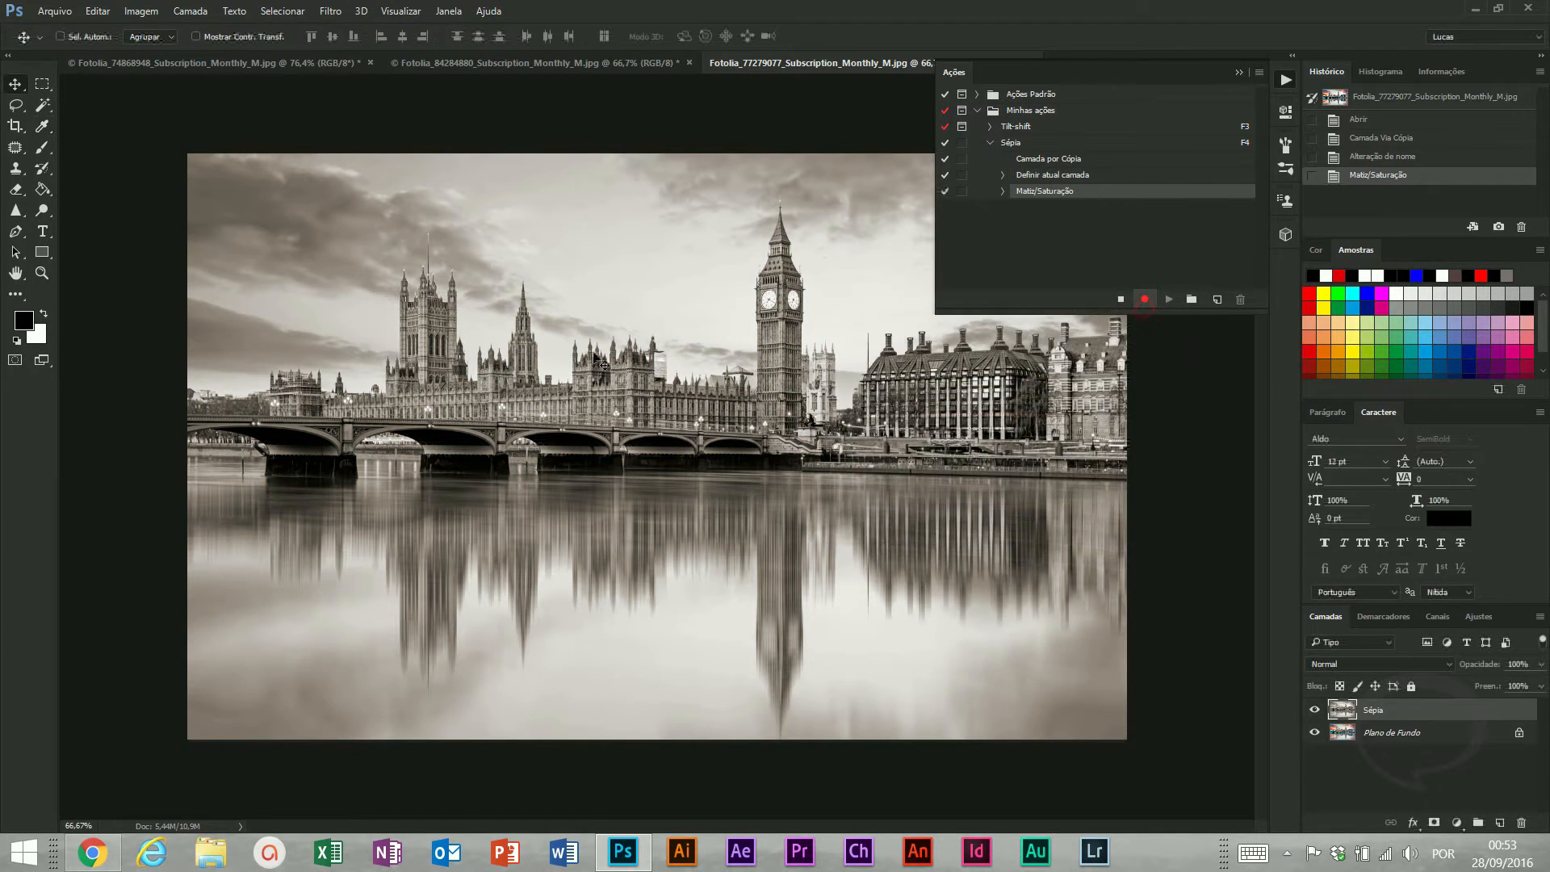
# Add monochromatic Gaussian noise of about 12% to the Sépia layer
pyautogui.scroll(2, 598, 361)
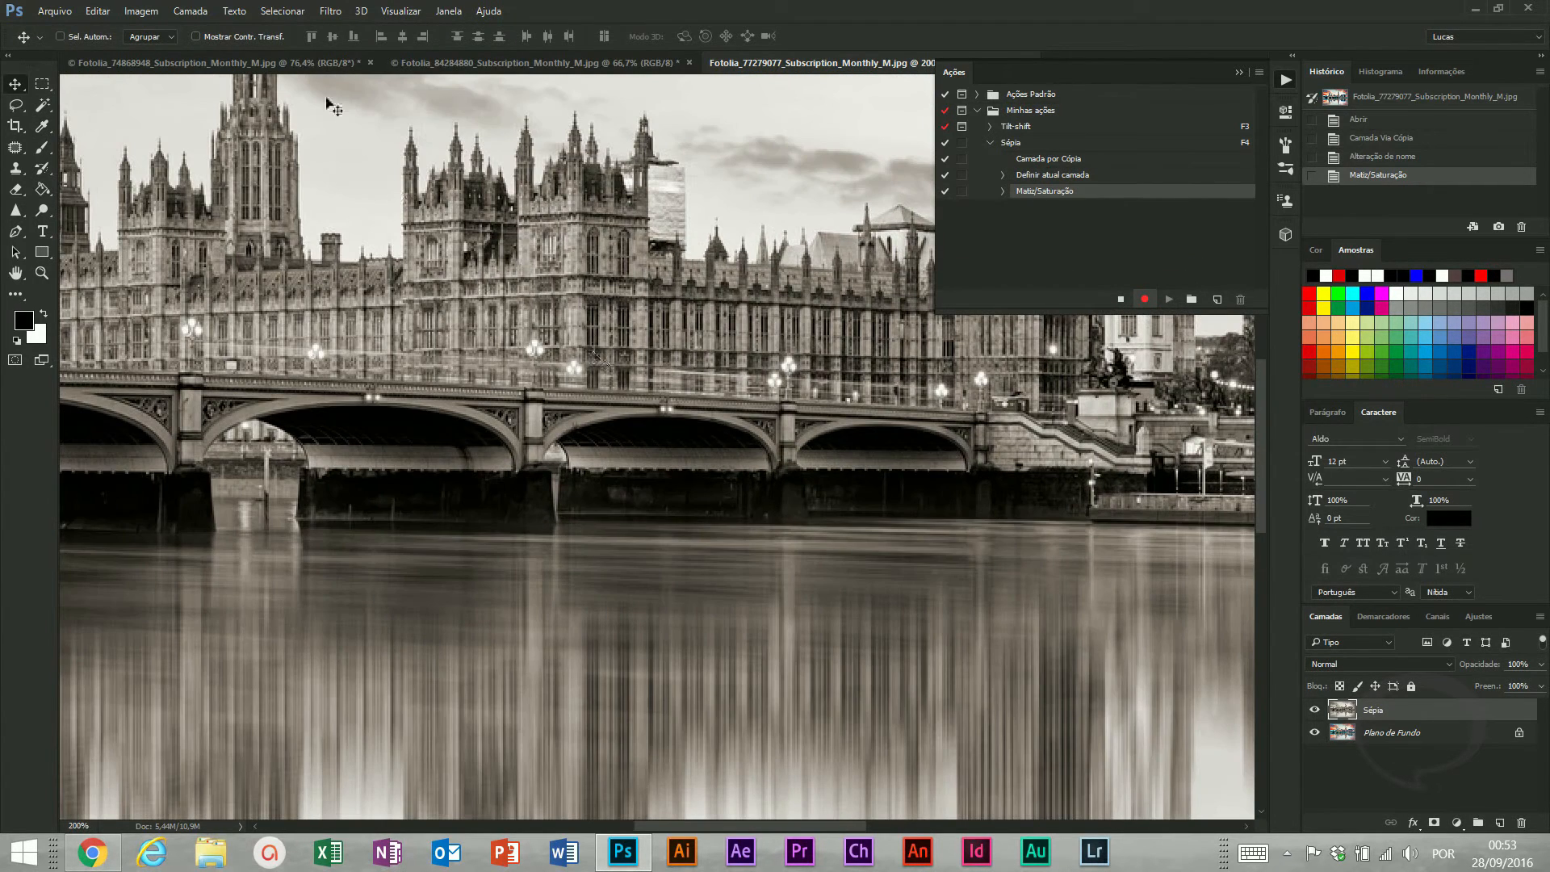
pyautogui.click(330, 10)
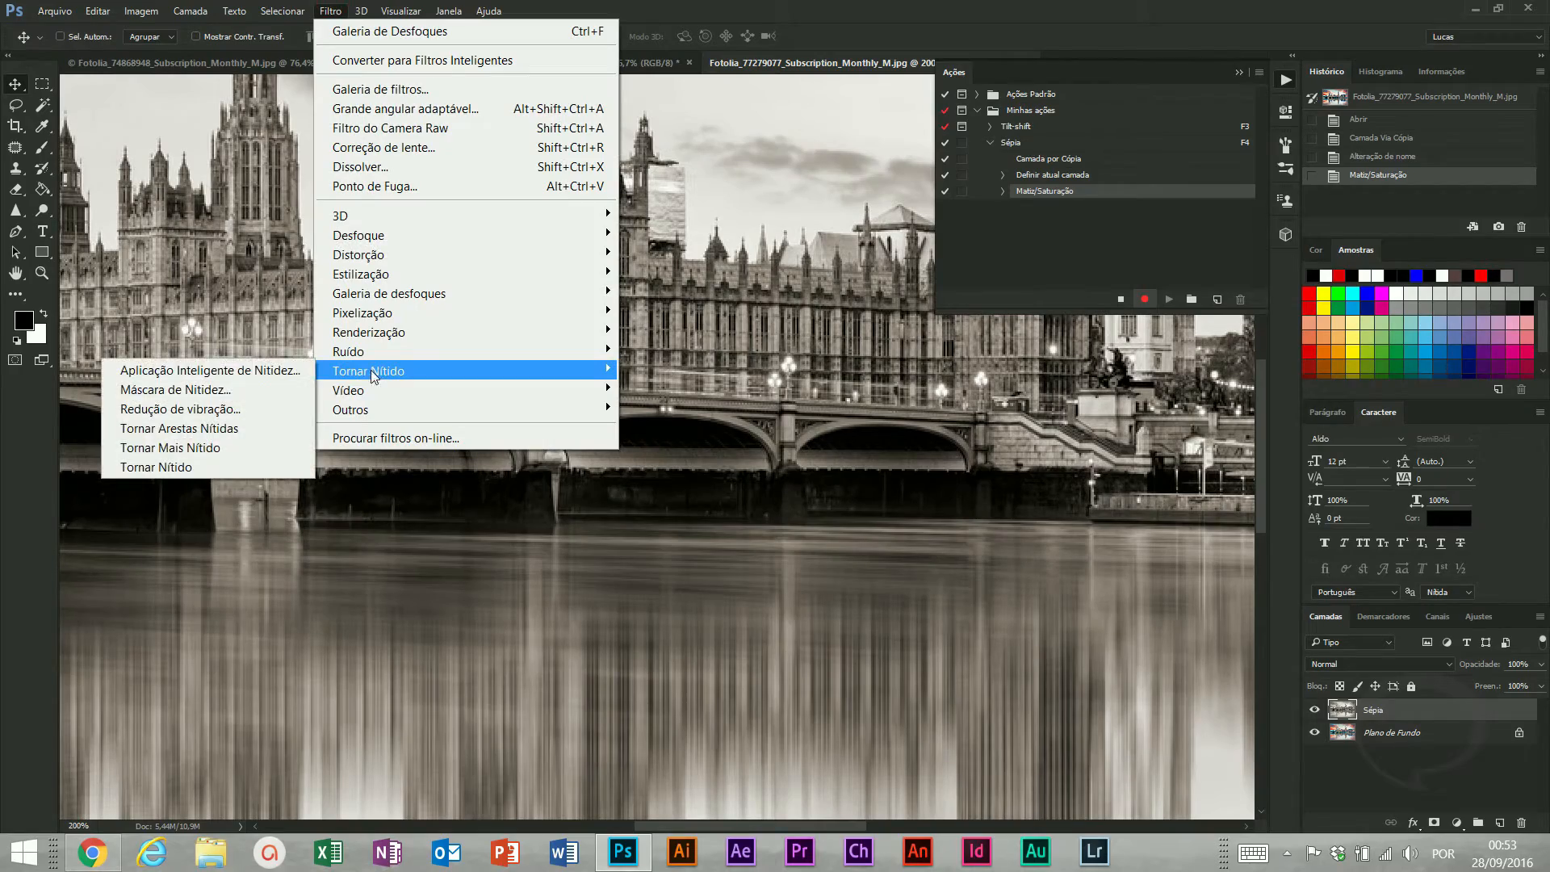
pyautogui.moveTo(359, 348)
pyautogui.click(242, 350)
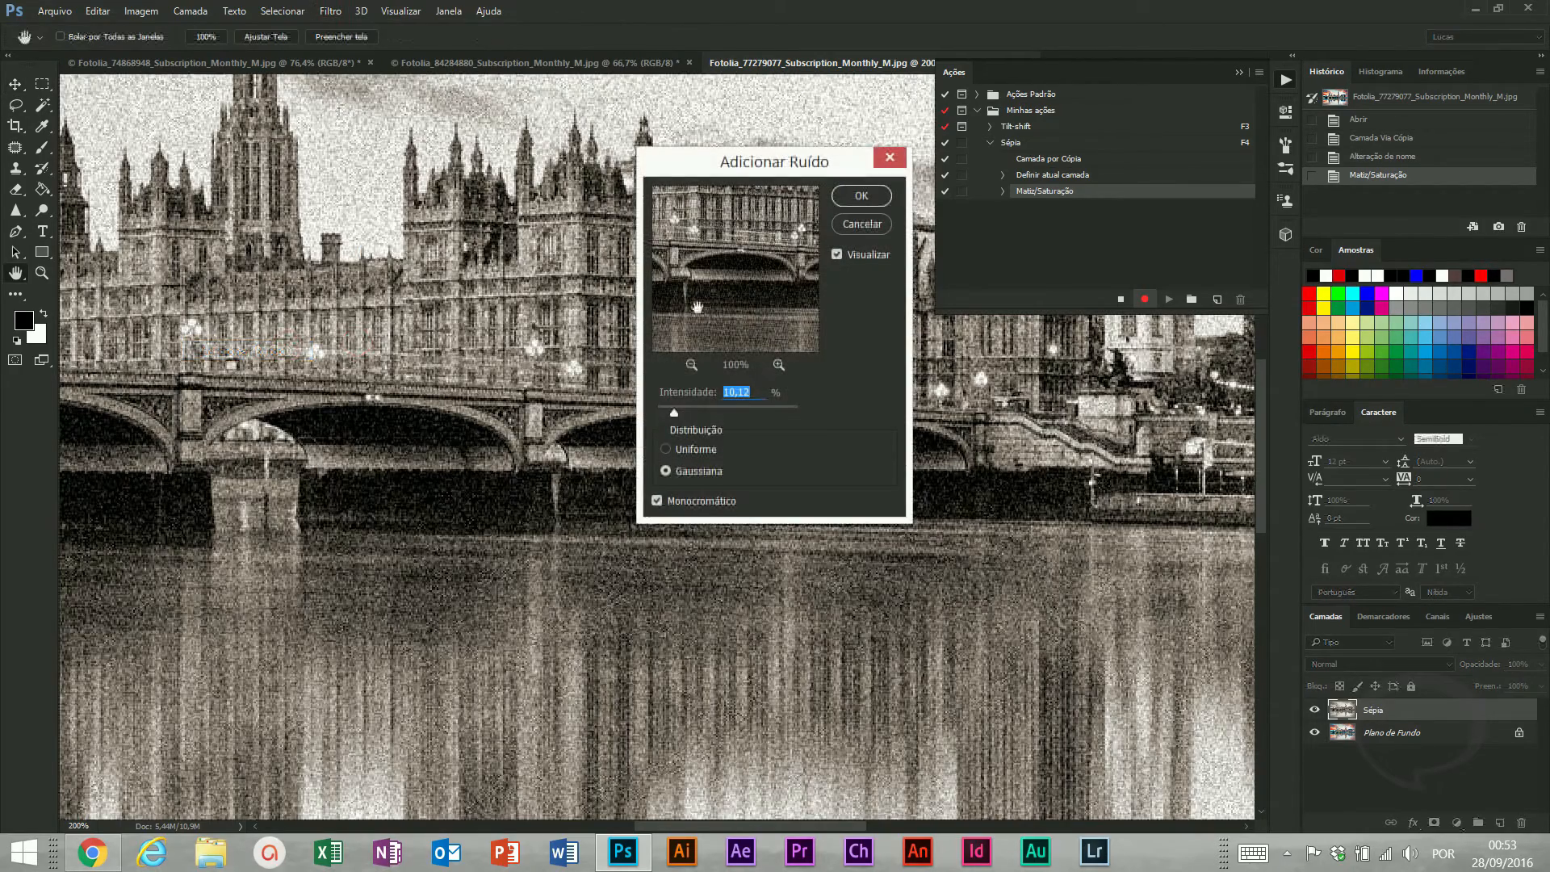
pyautogui.click(666, 450)
pyautogui.click(664, 471)
pyautogui.moveTo(675, 413); pyautogui.dragTo(667, 413)
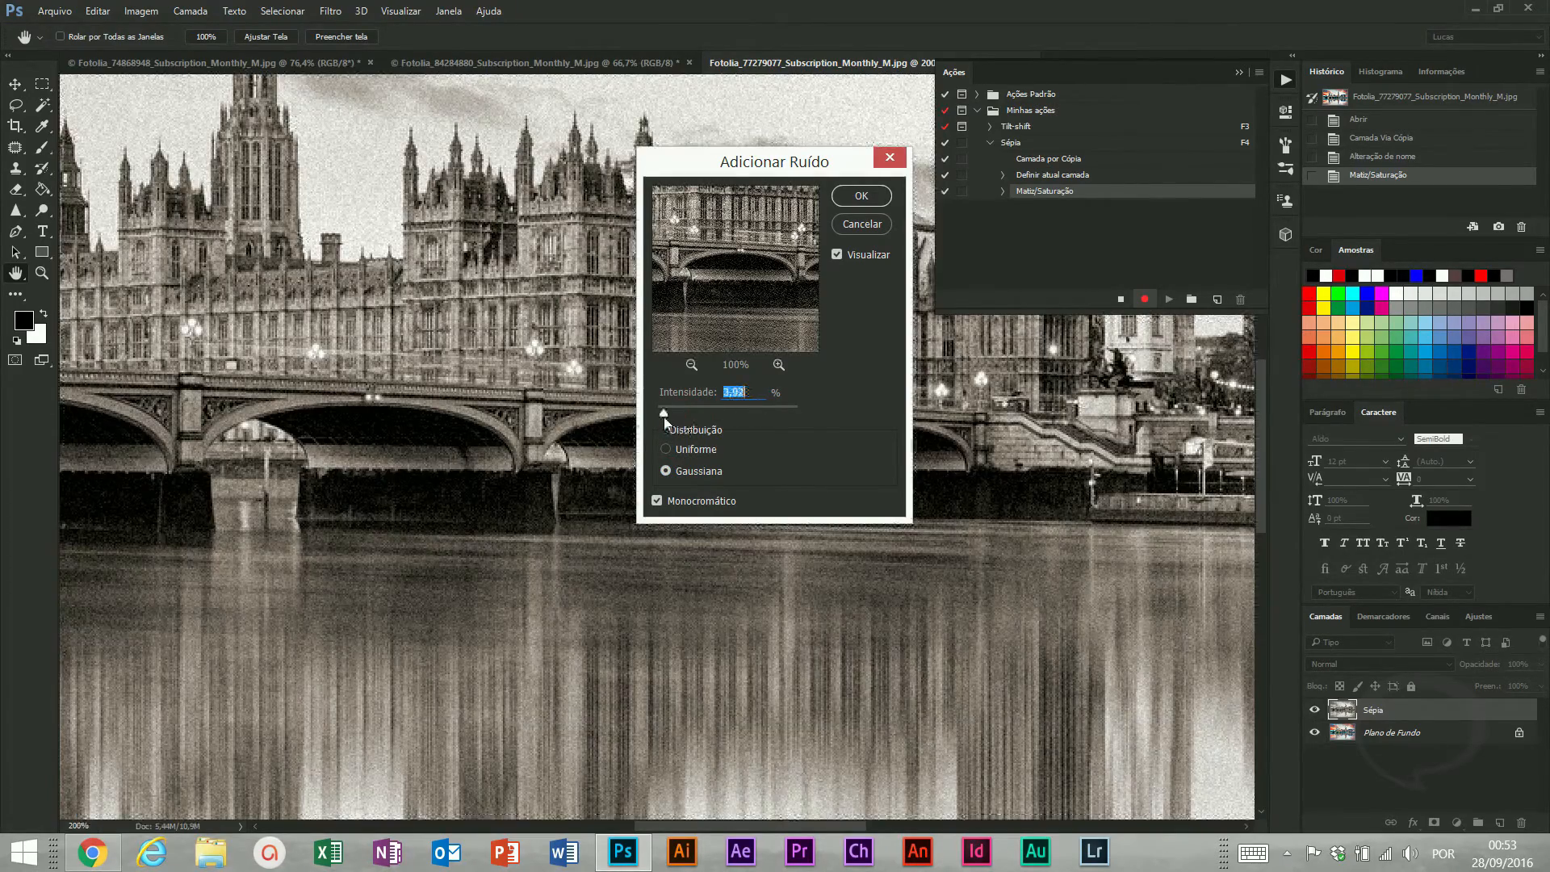
pyautogui.moveTo(663, 417); pyautogui.dragTo(677, 418)
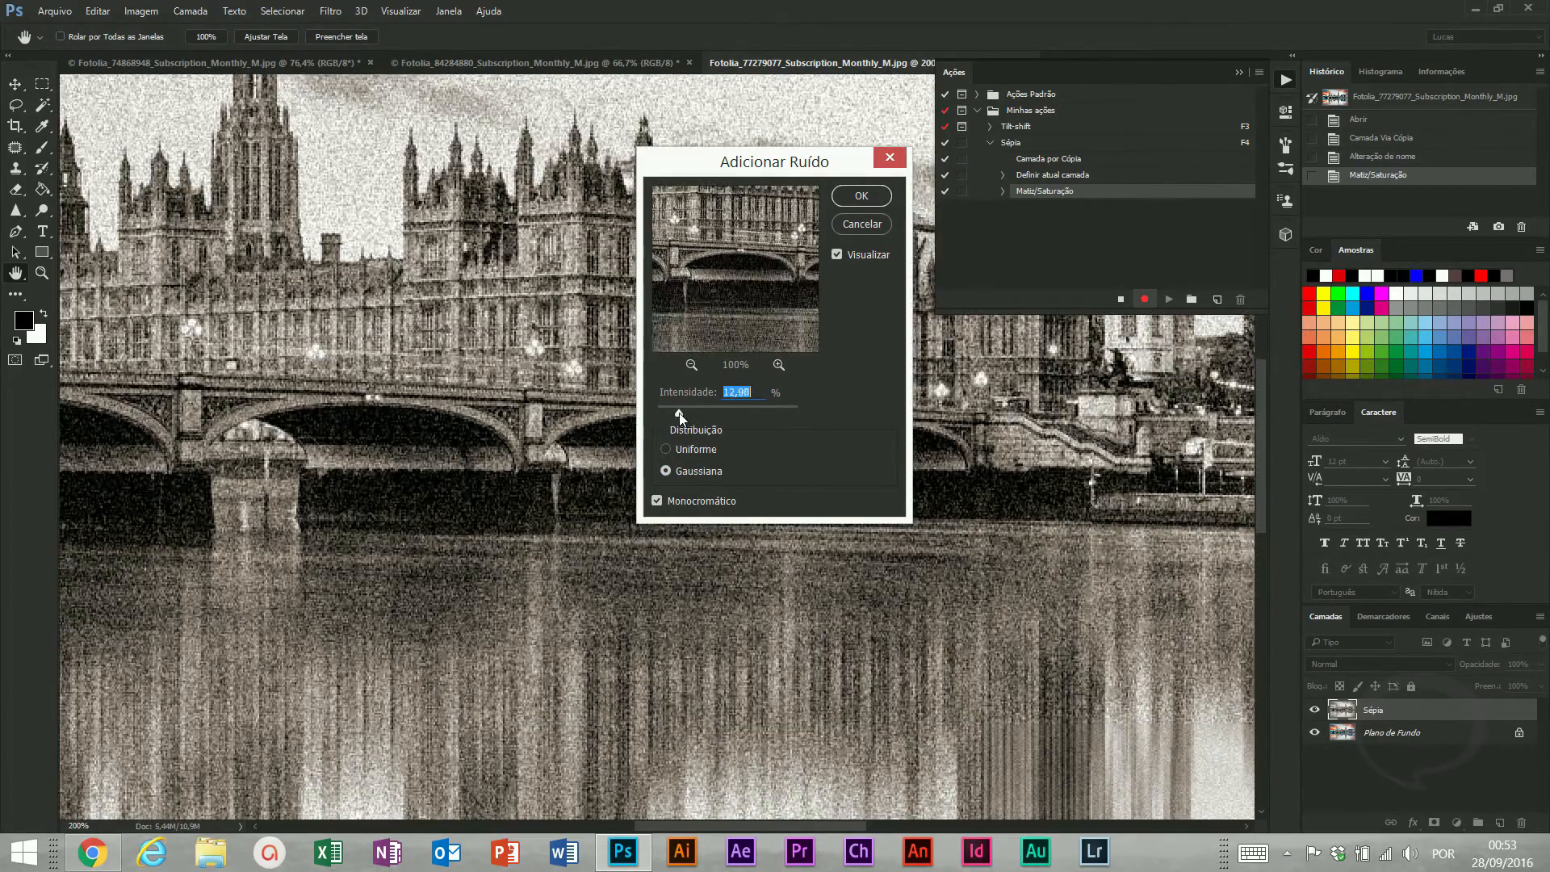
pyautogui.click(860, 197)
# Fade the added noise to a lower opacity in Normal mode
pyautogui.press('v')
pyautogui.hotkey('ctrl', '0')
pyautogui.click(97, 11)
pyautogui.click(121, 98)
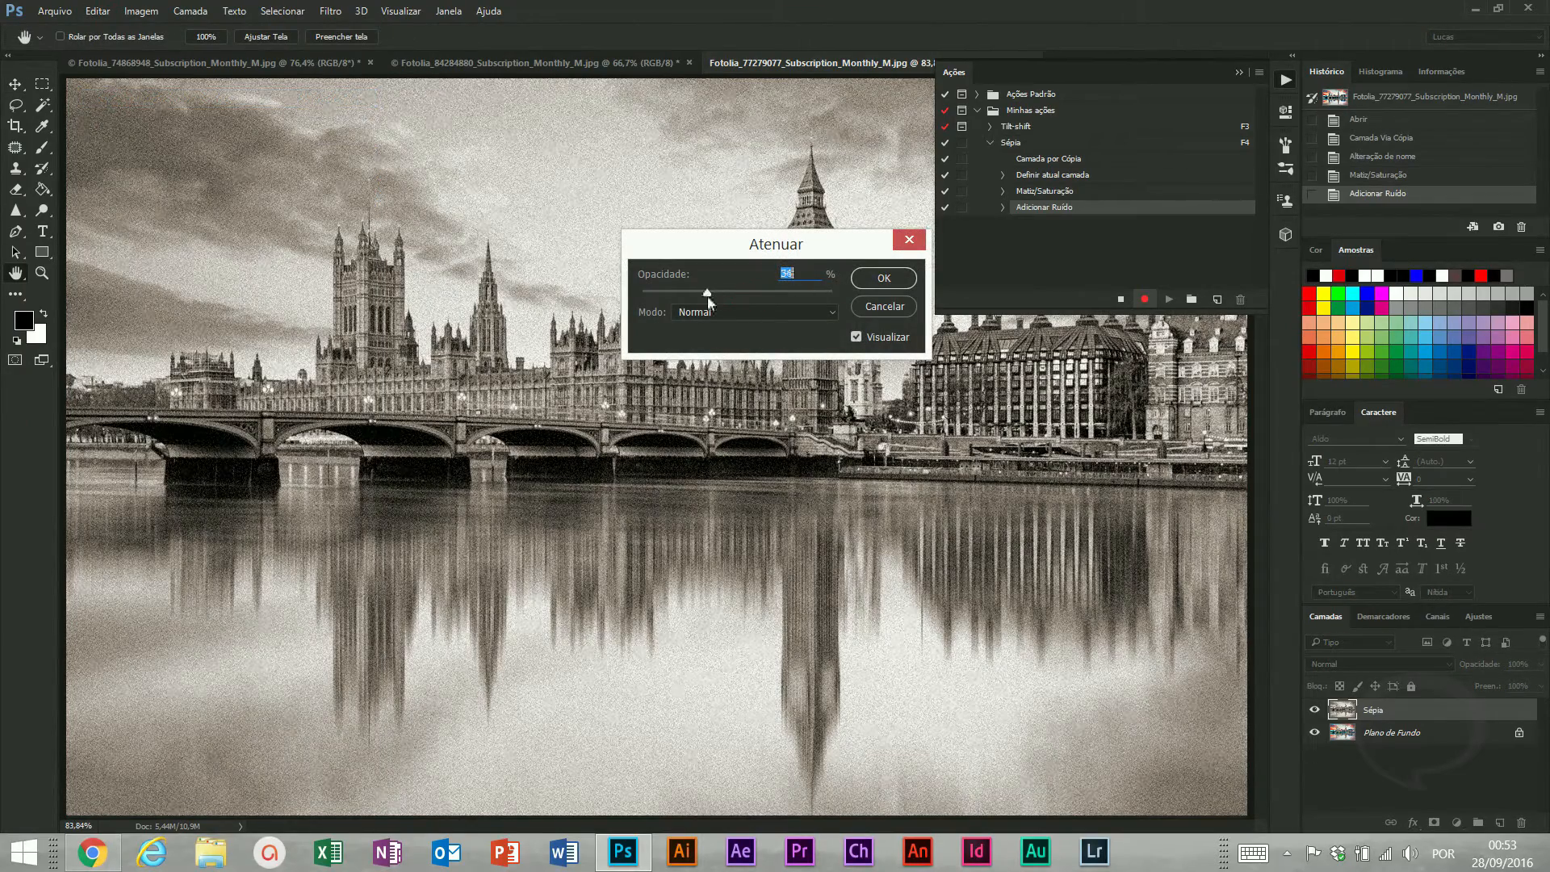
pyautogui.moveTo(782, 295); pyautogui.dragTo(757, 301)
pyautogui.click(884, 278)
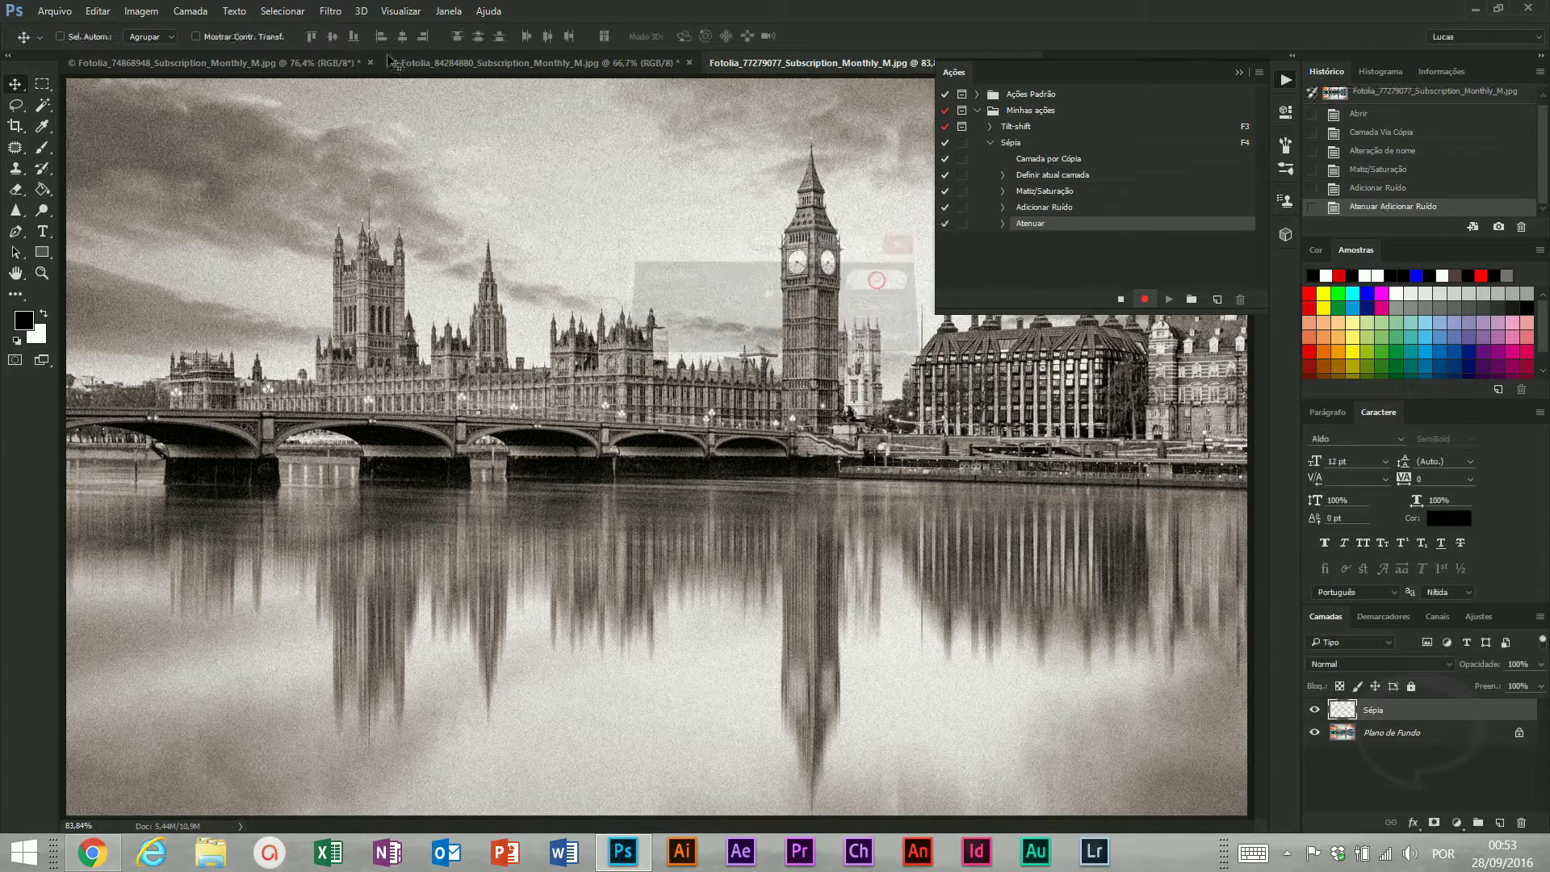
# Apply a dark vignette to the Sépia layer with Lens Correction, setting the vignette amount to -79
pyautogui.click(331, 11)
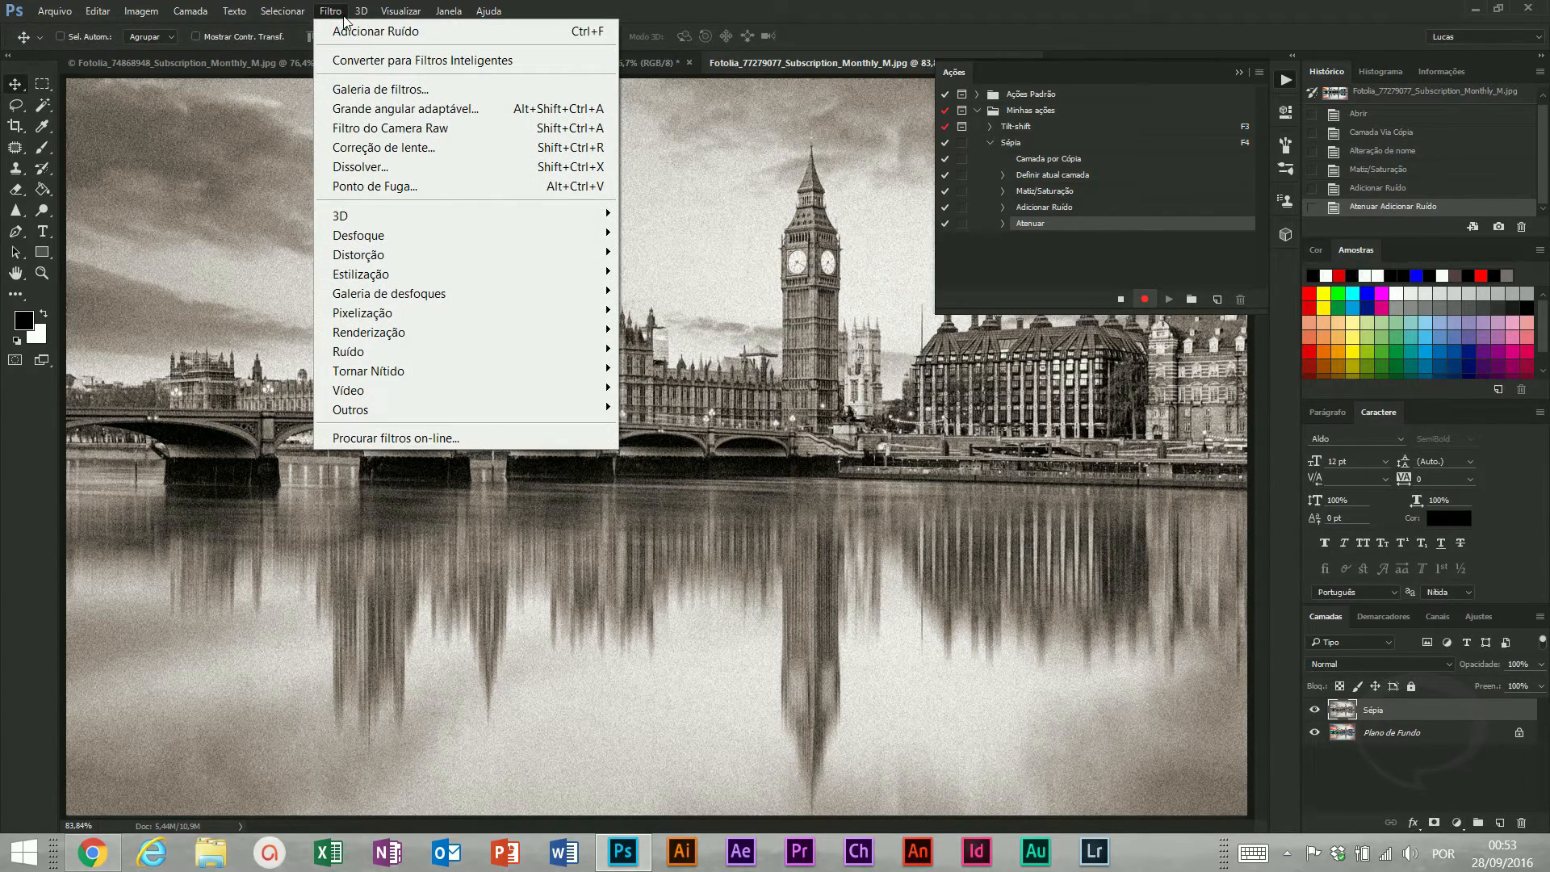
pyautogui.click(385, 149)
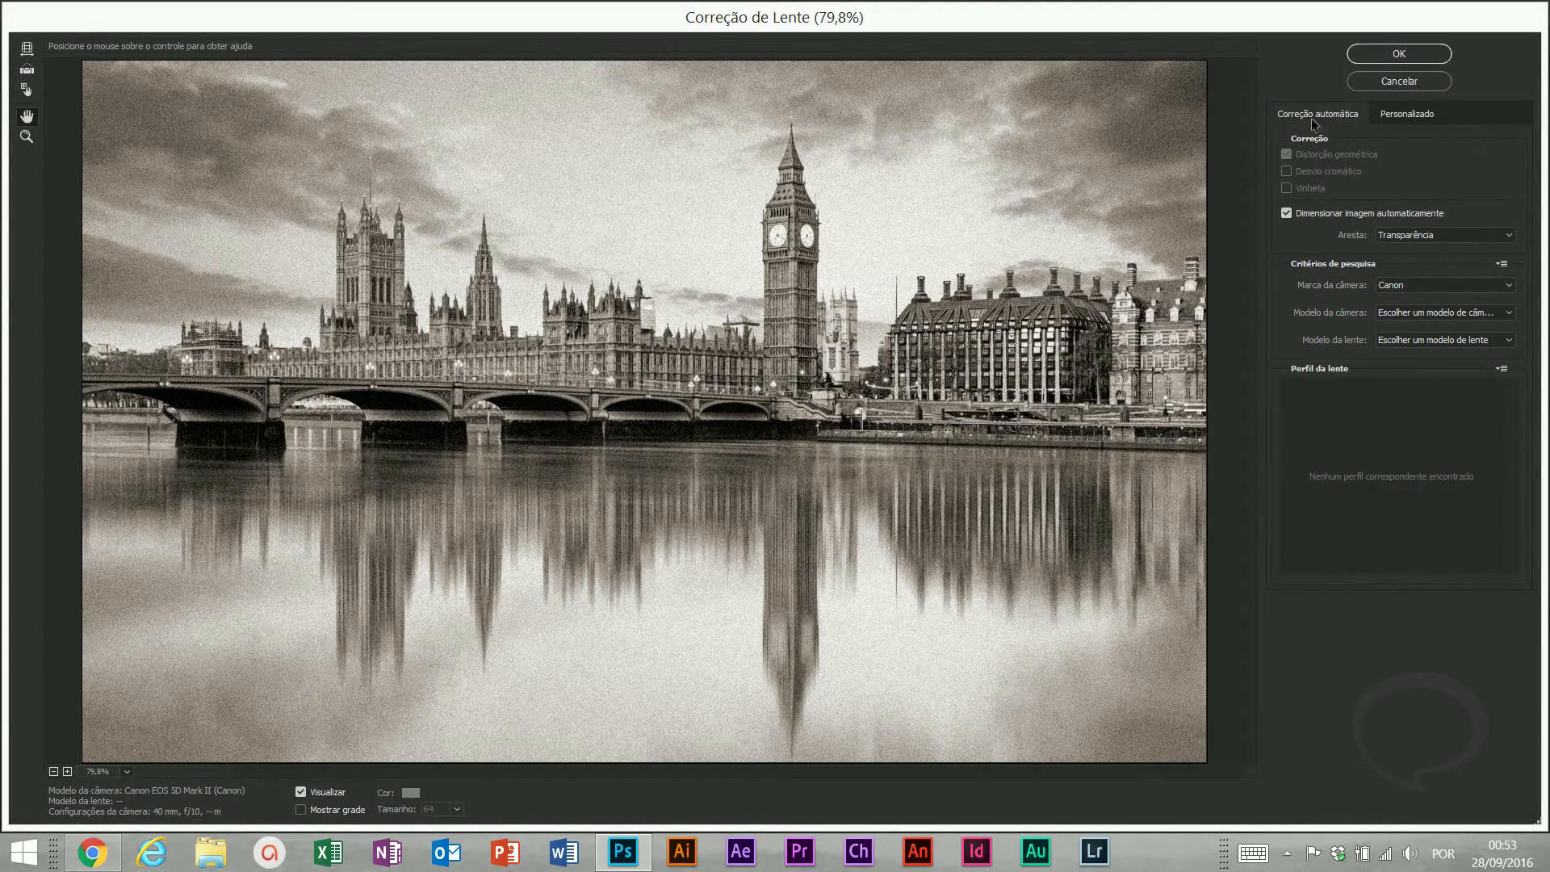
pyautogui.click(1401, 117)
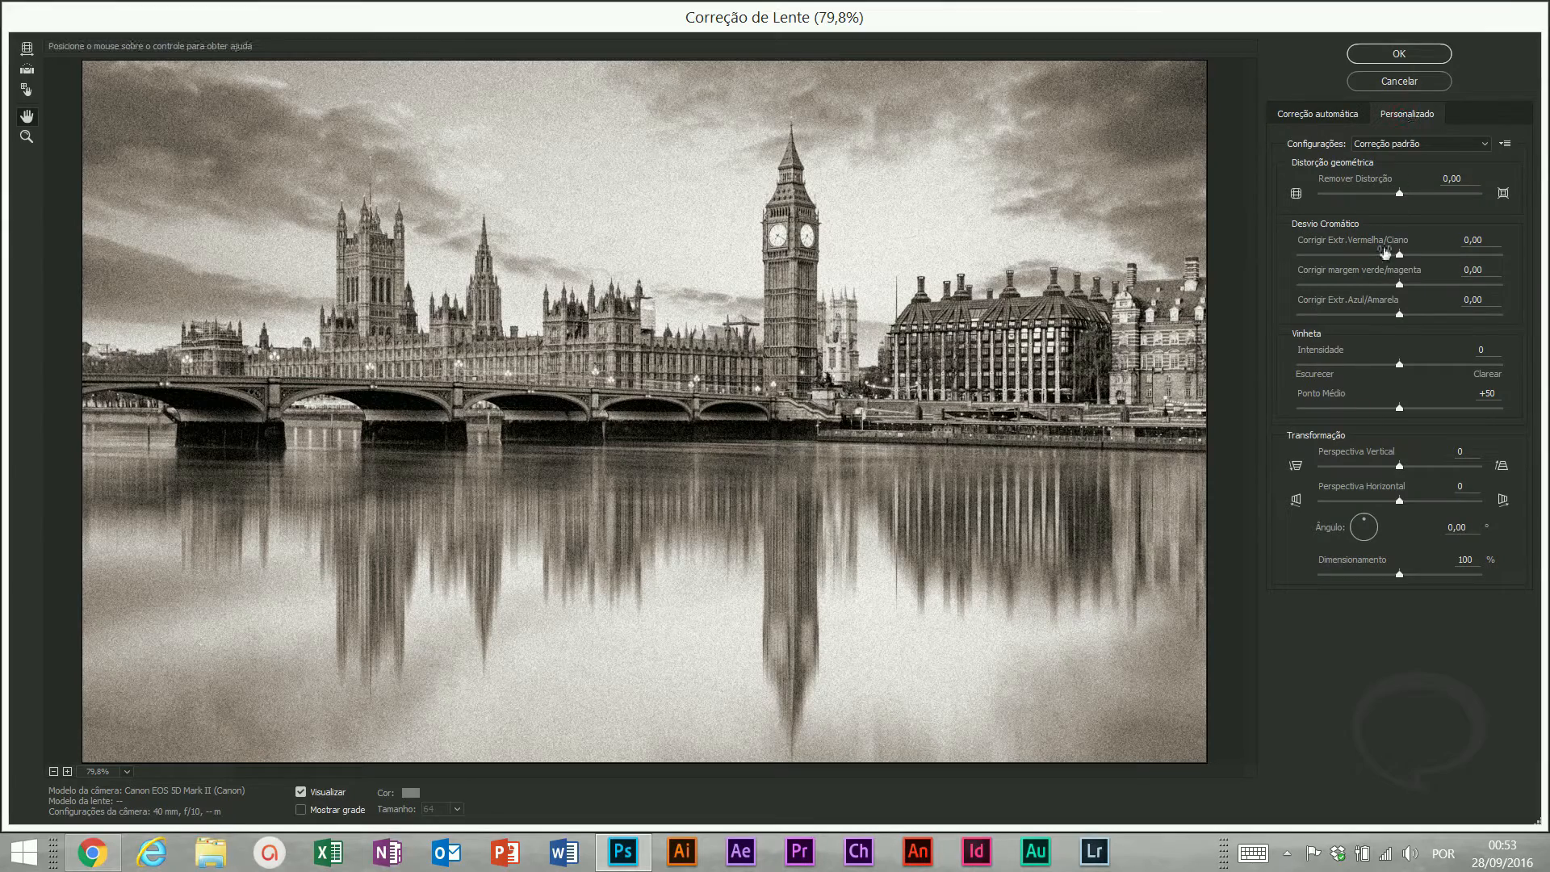
pyautogui.moveTo(1399, 364); pyautogui.dragTo(1313, 365)
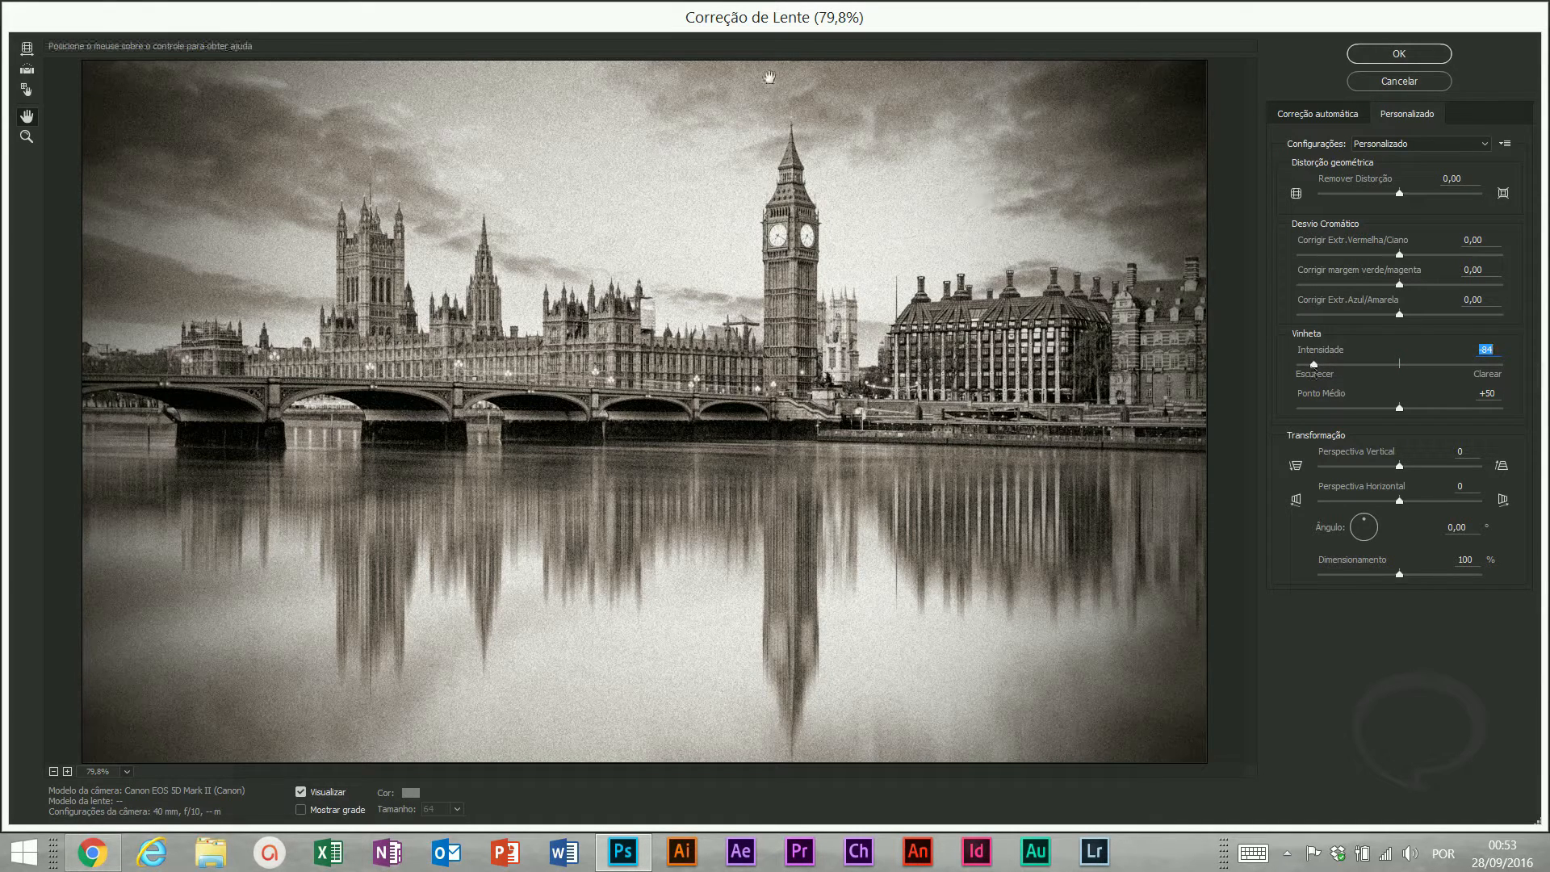
pyautogui.moveTo(1313, 365); pyautogui.dragTo(1479, 368)
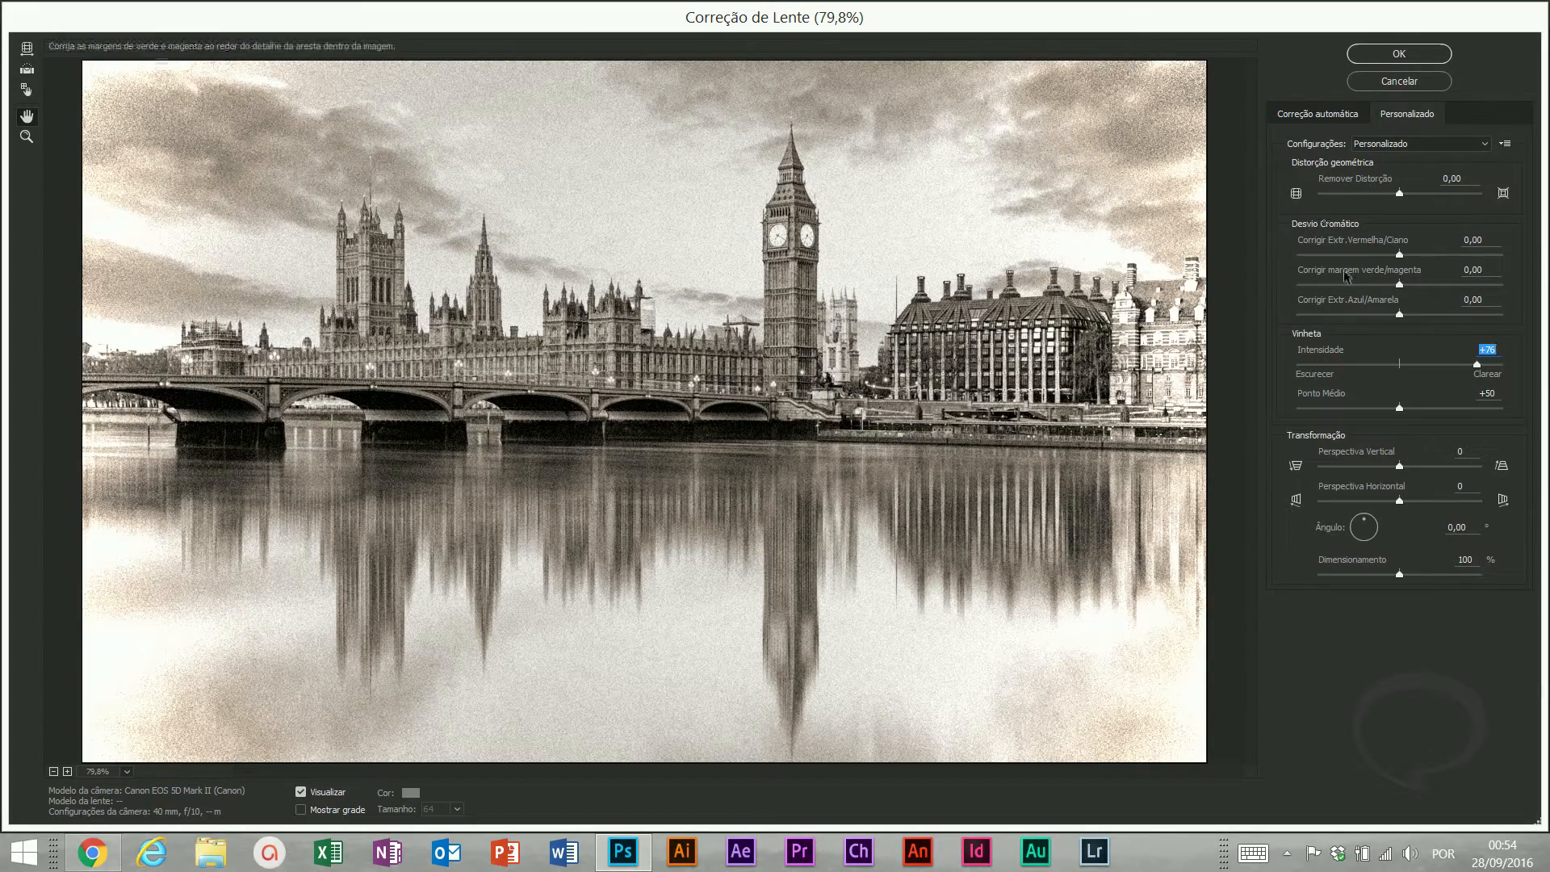
pyautogui.click(1320, 365)
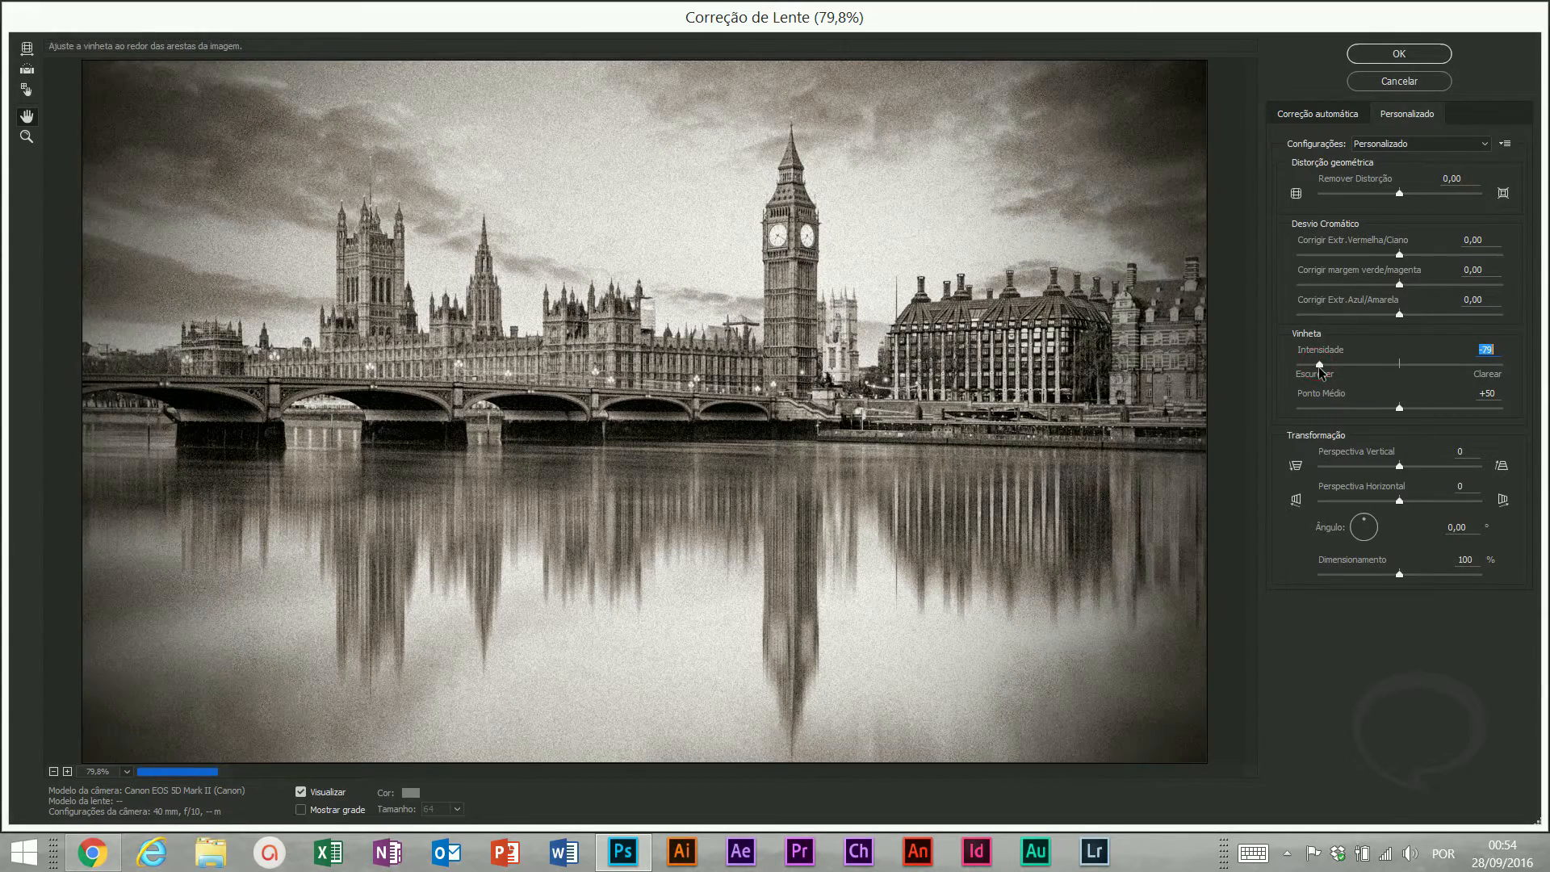
pyautogui.click(1399, 53)
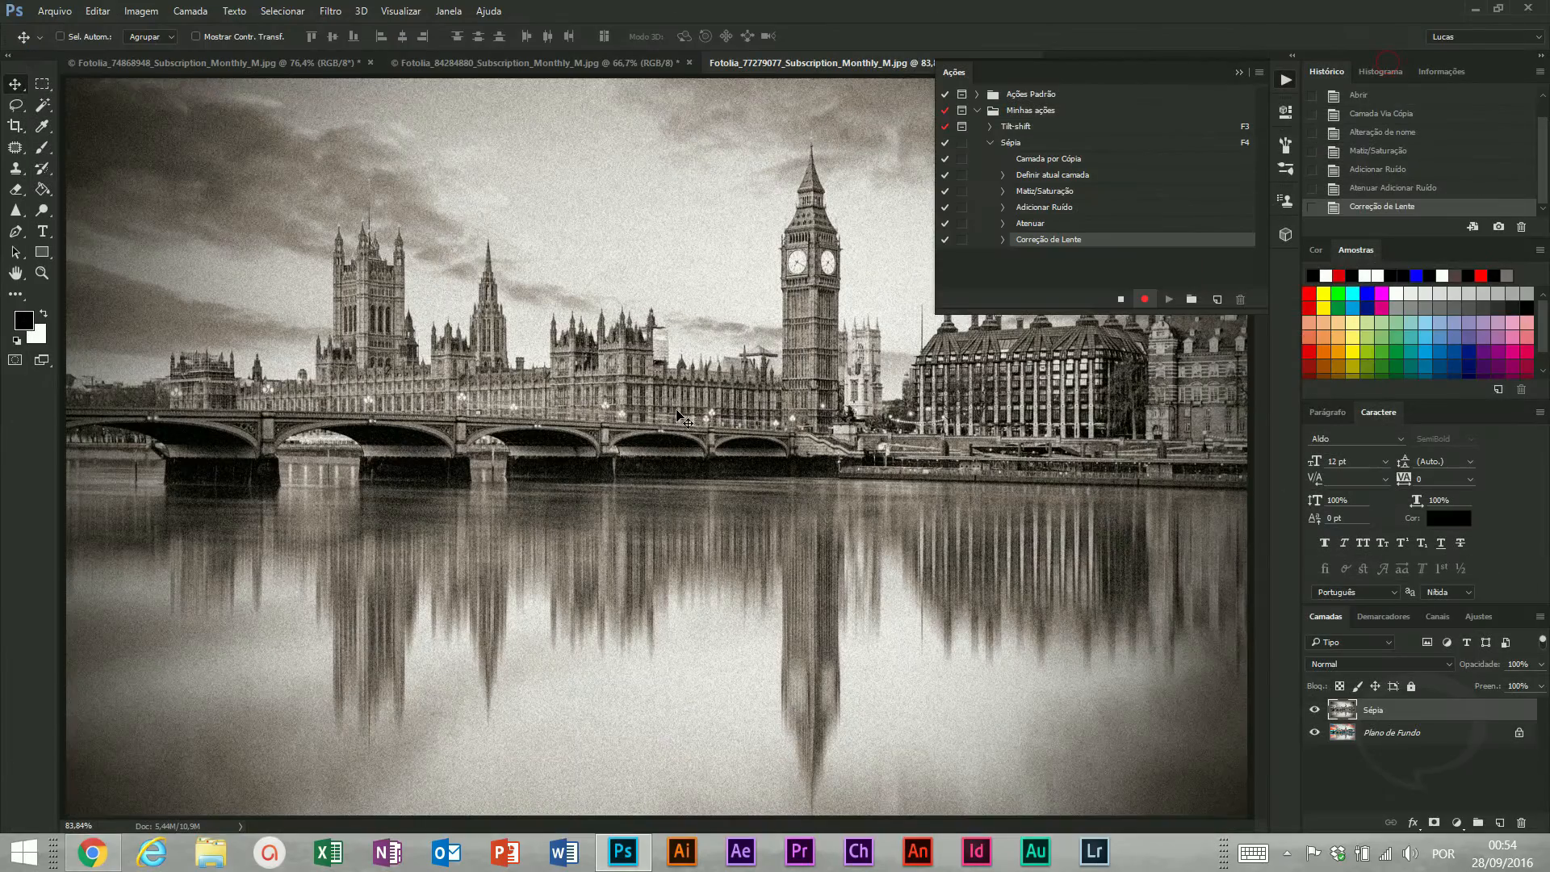
# Merge the Sépia layer down into the background and stop recording the action
pyautogui.press('ctrl')
pyautogui.hotkey('ctrl', '-')
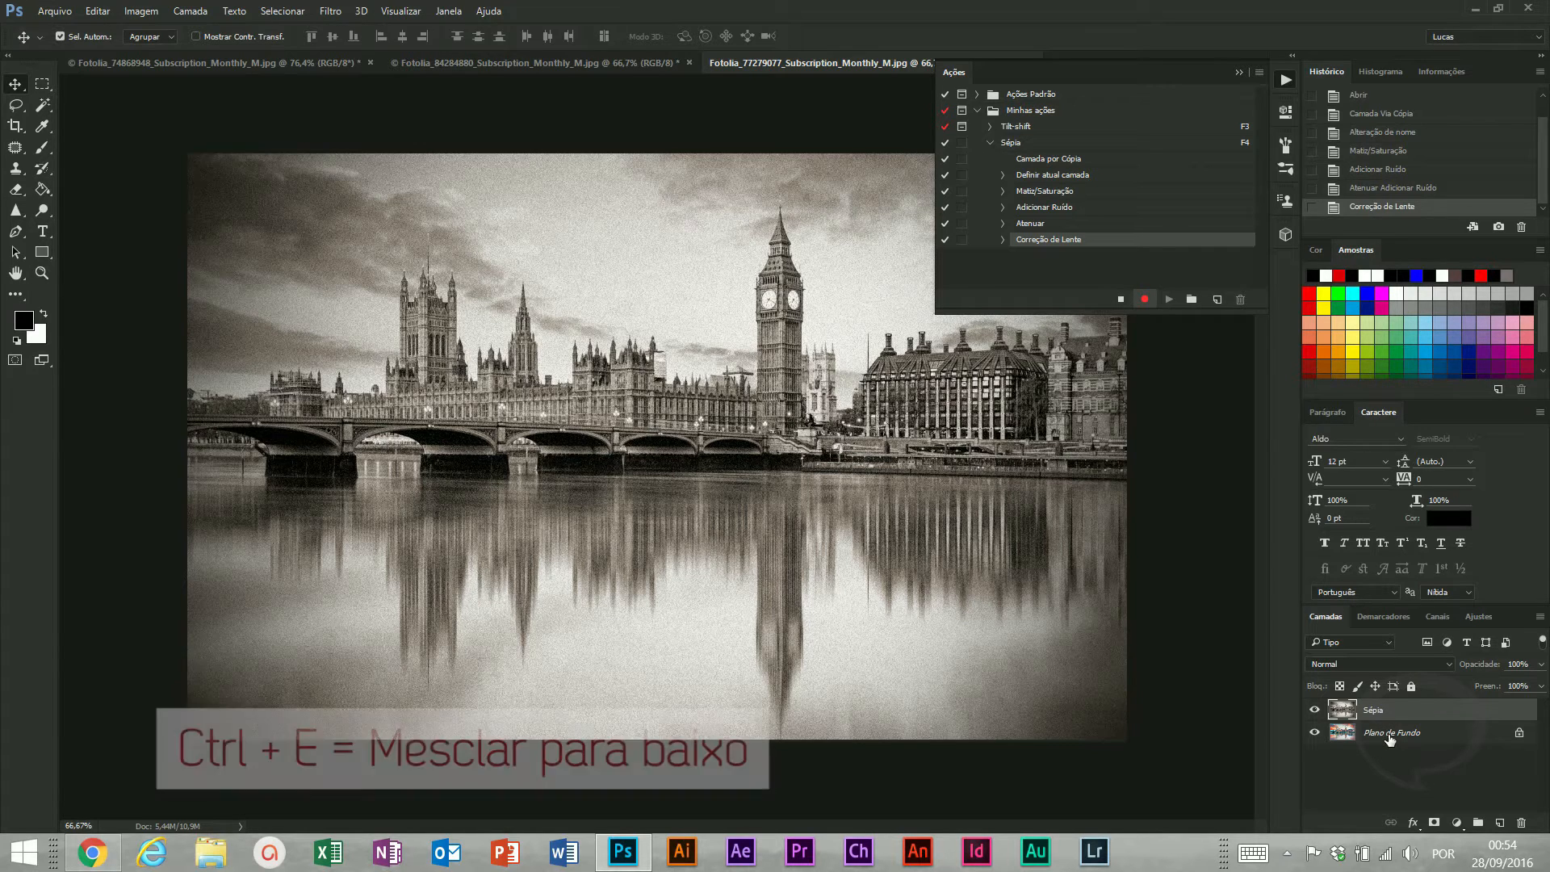
pyautogui.hotkey('ctrl', 'e')
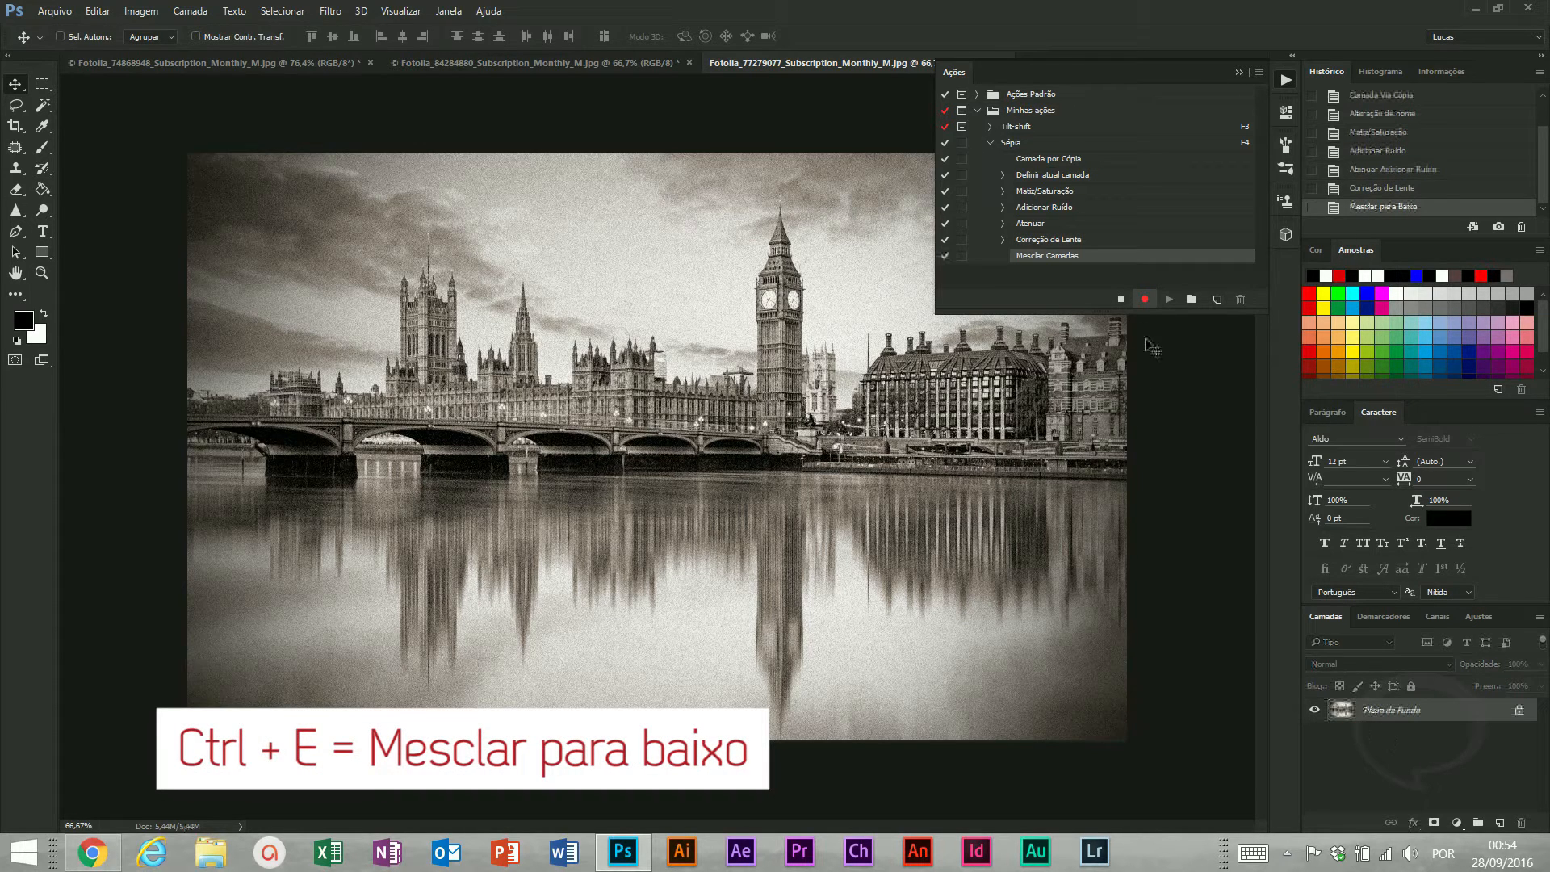
pyautogui.click(1121, 301)
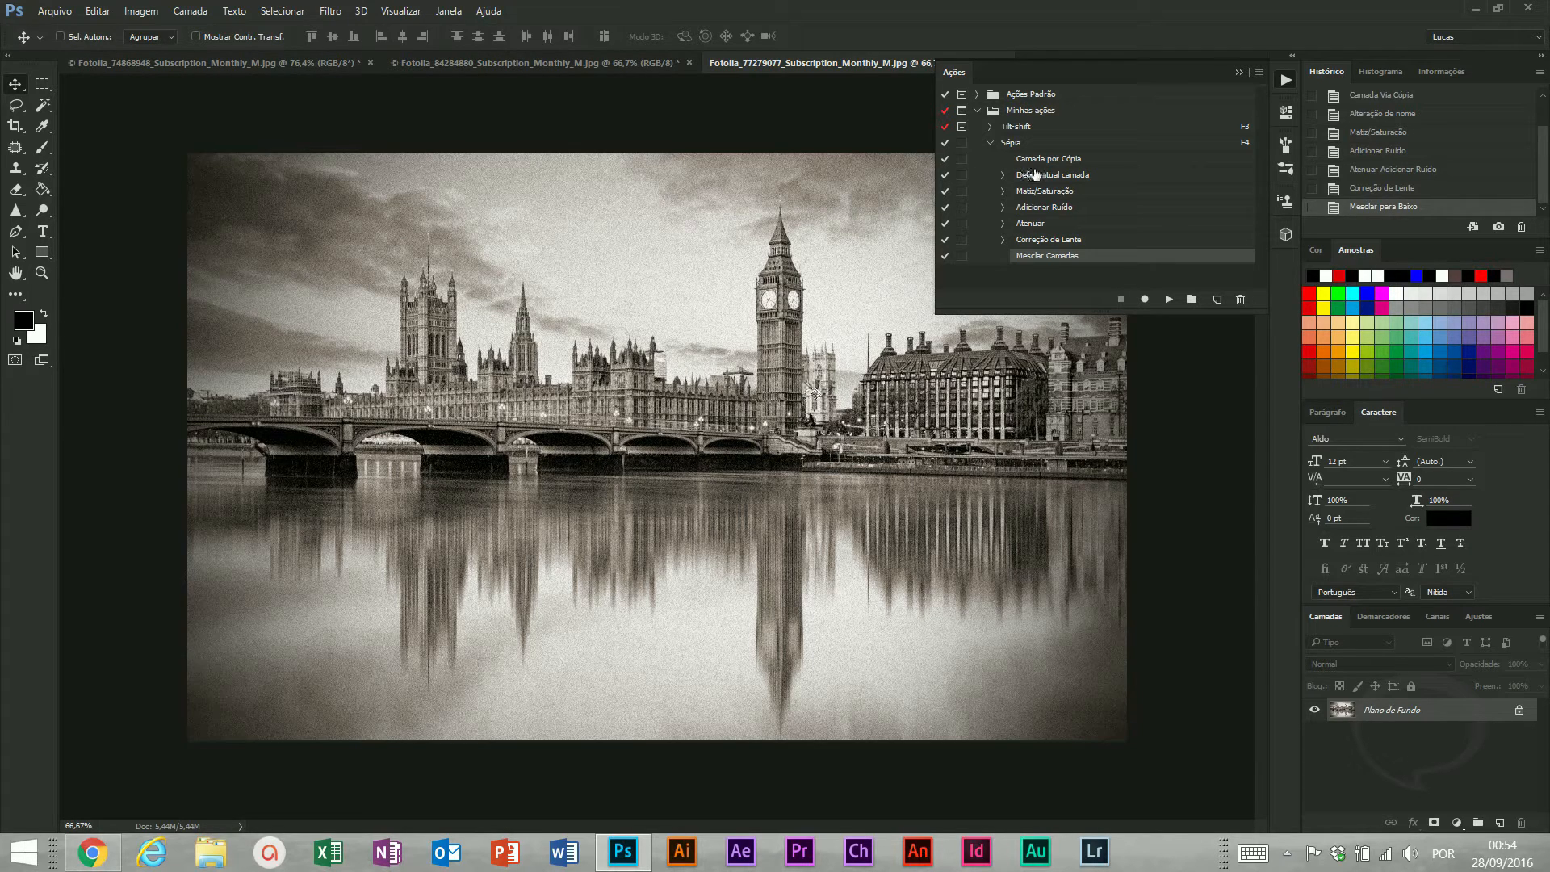
# Restore the London photo to its original opening state and switch through the open photos to the train image
pyautogui.scroll(2, 1388, 121)
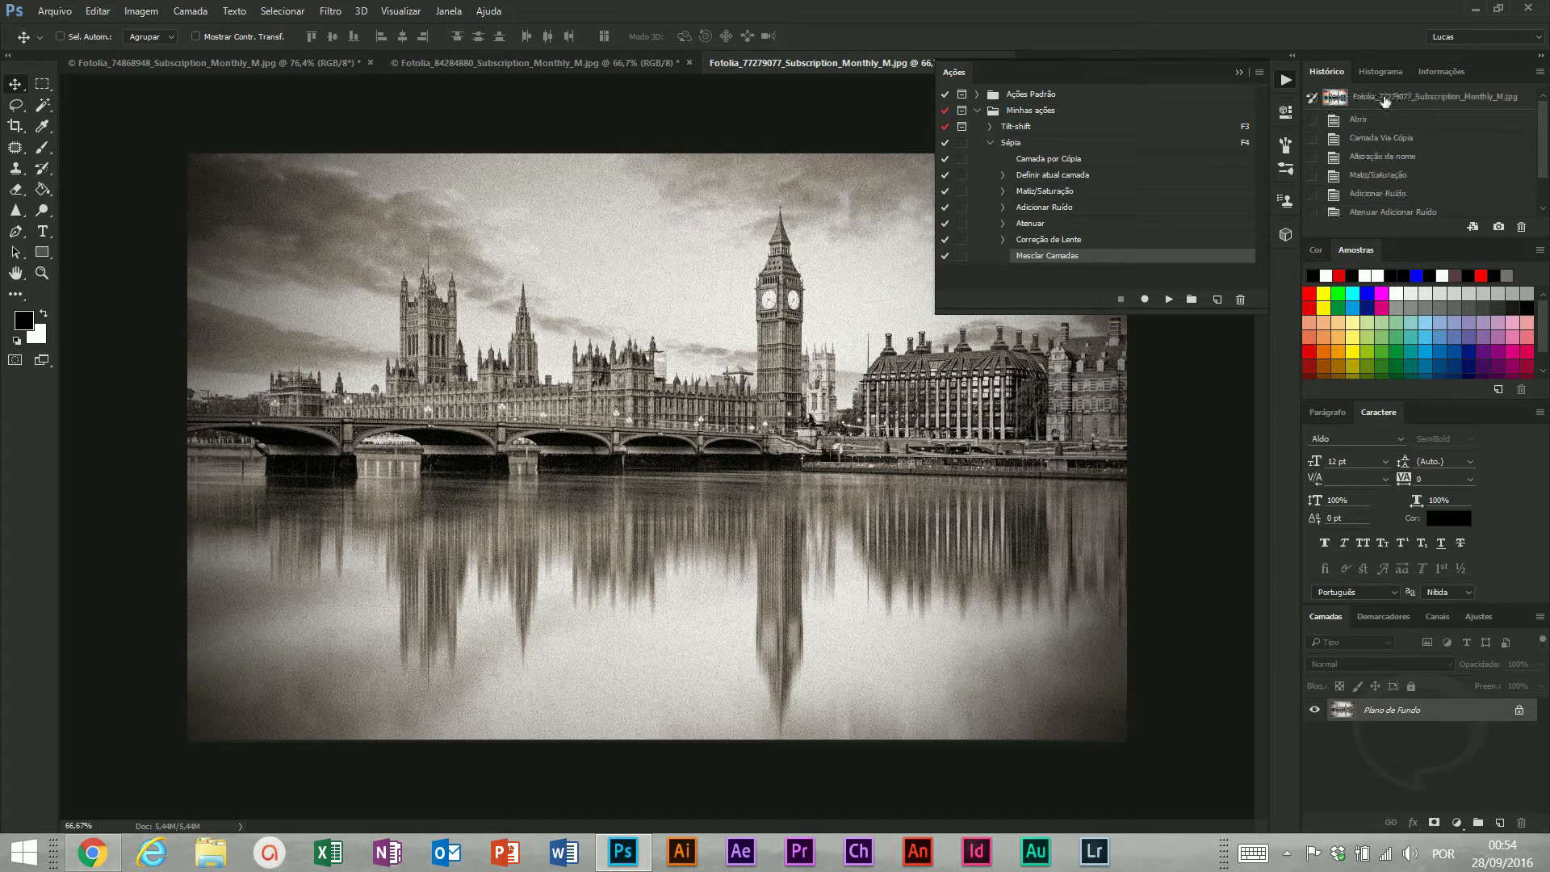
pyautogui.click(1385, 100)
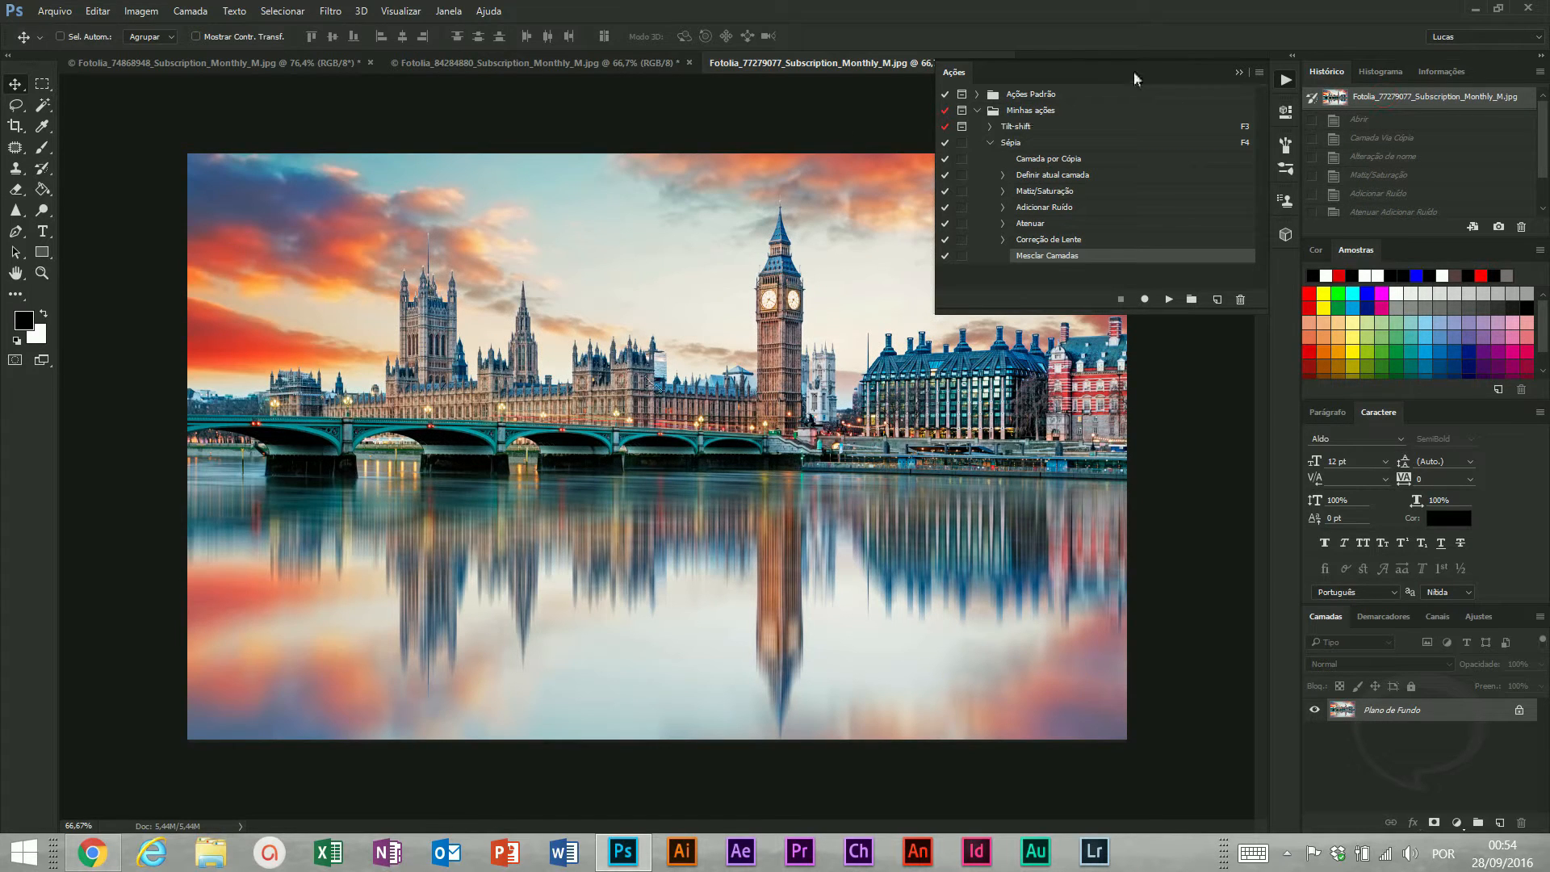
pyautogui.click(226, 63)
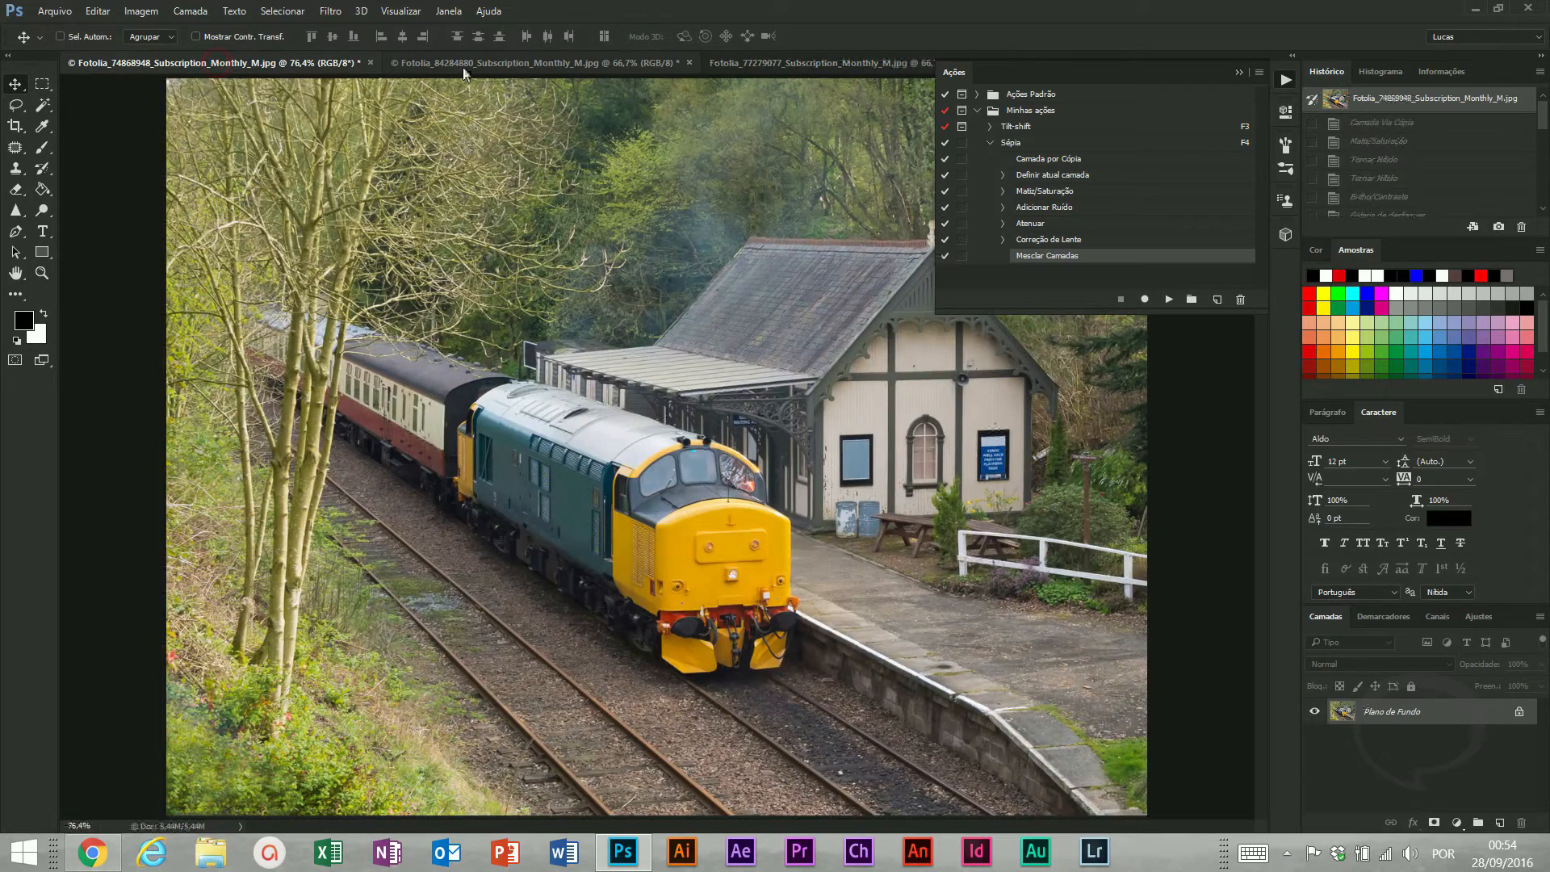
pyautogui.click(462, 66)
pyautogui.click(772, 63)
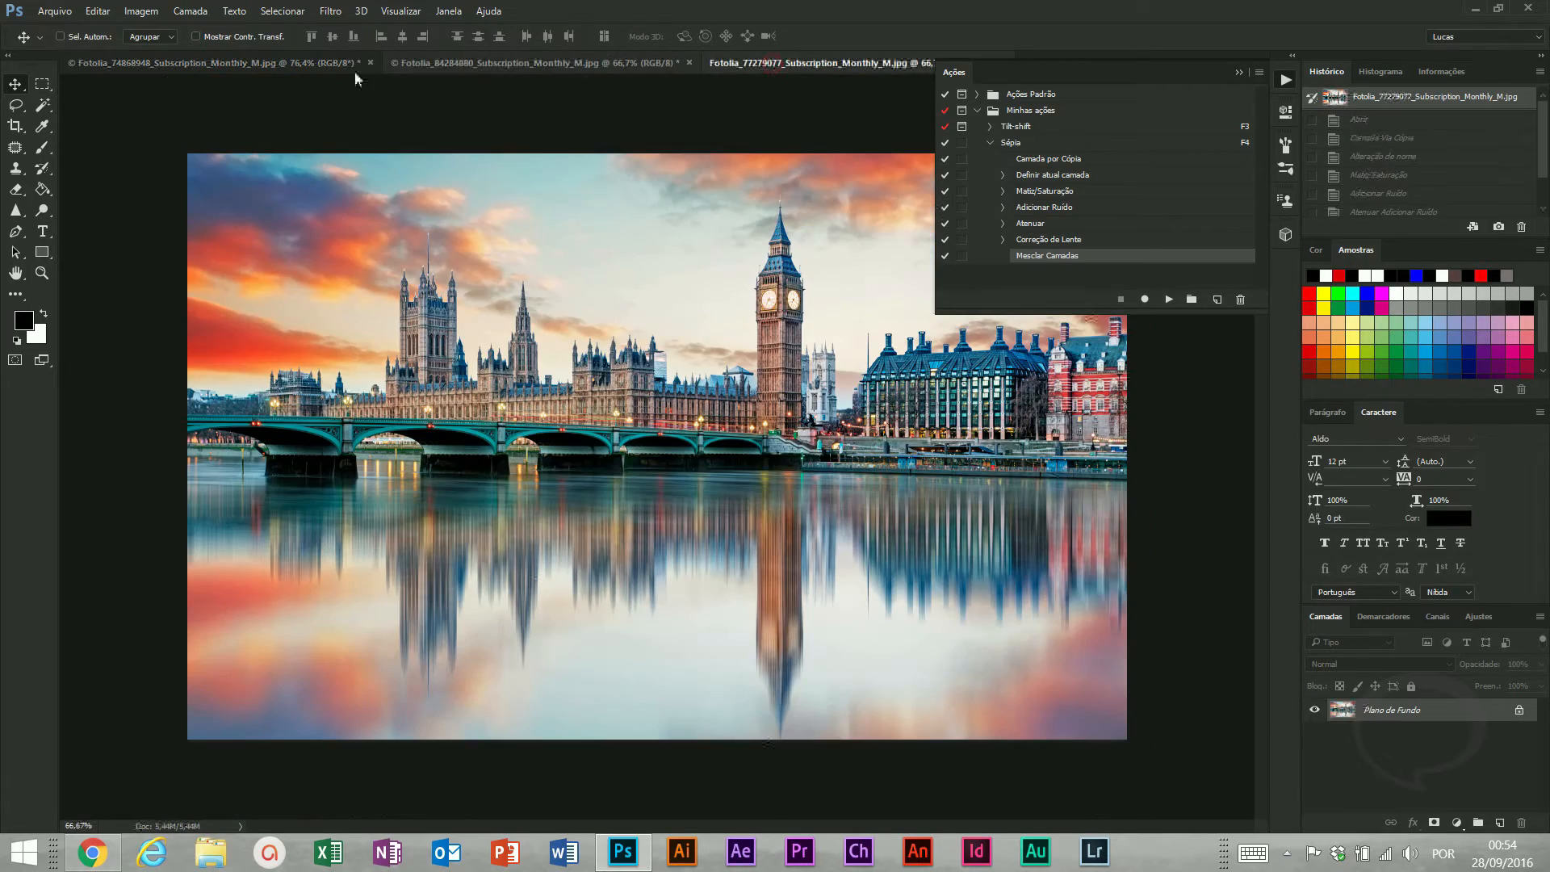
pyautogui.click(240, 61)
# Start a batch run of the Sépia action from Minhas ações with Arquivos Abertos as its source
pyautogui.click(54, 10)
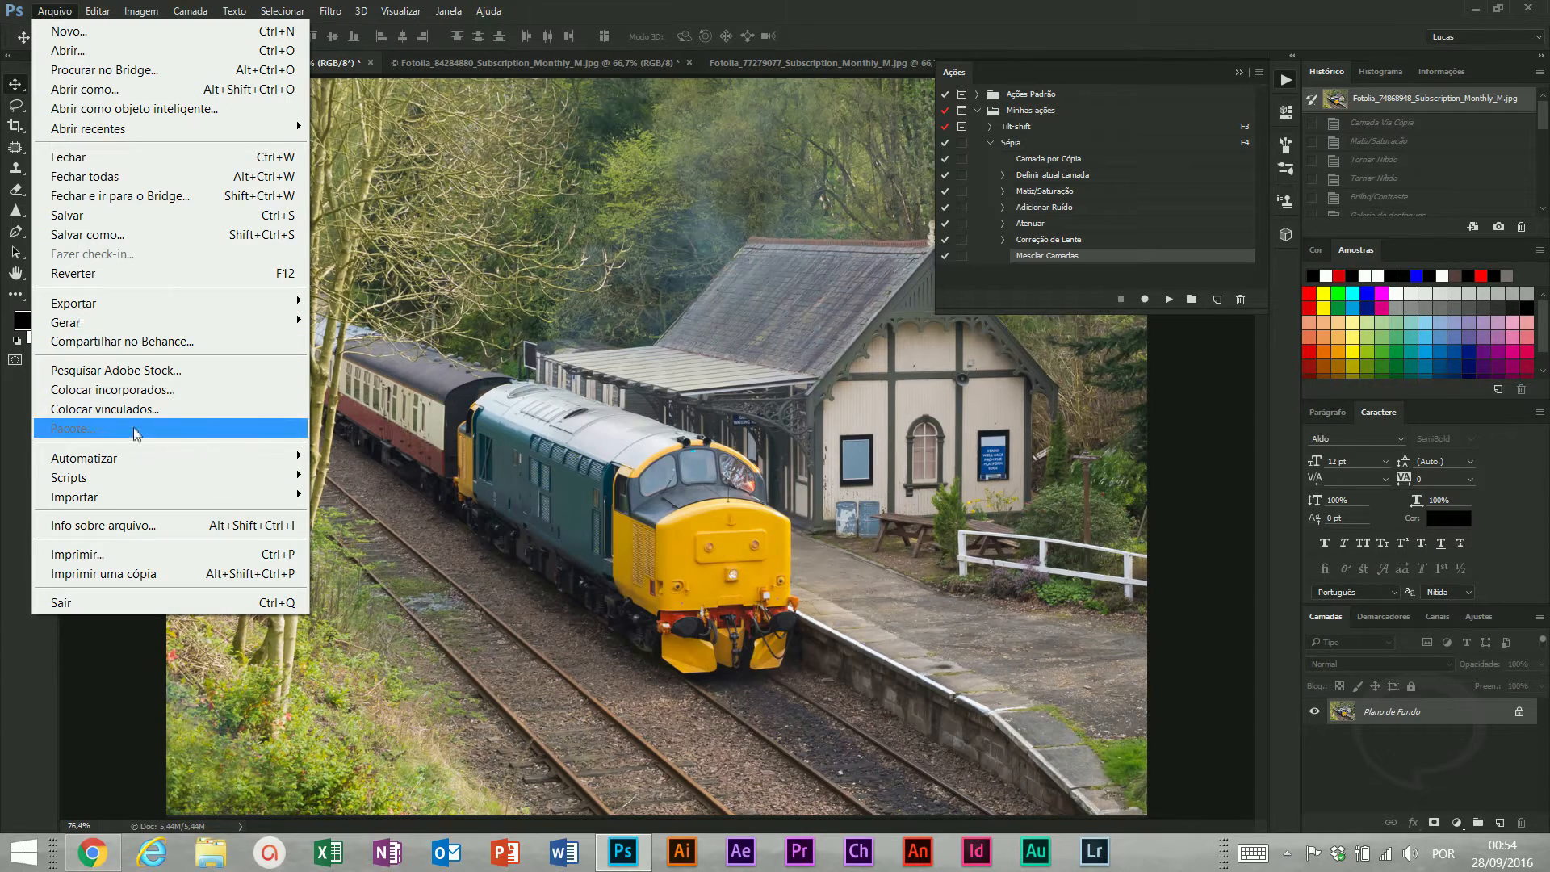
pyautogui.moveTo(166, 466)
pyautogui.click(343, 458)
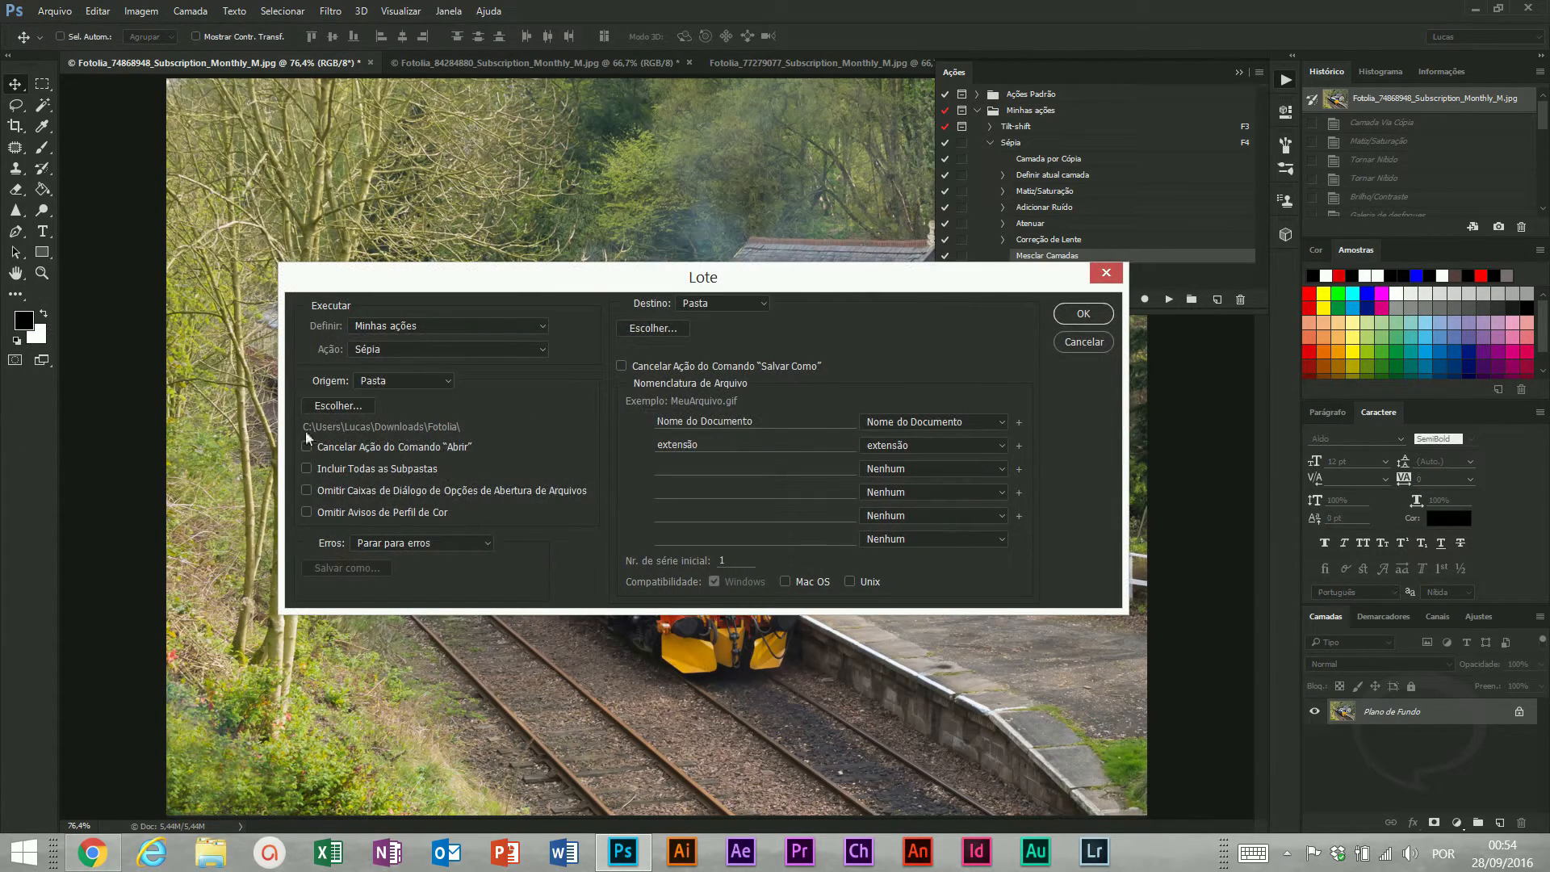
pyautogui.click(399, 380)
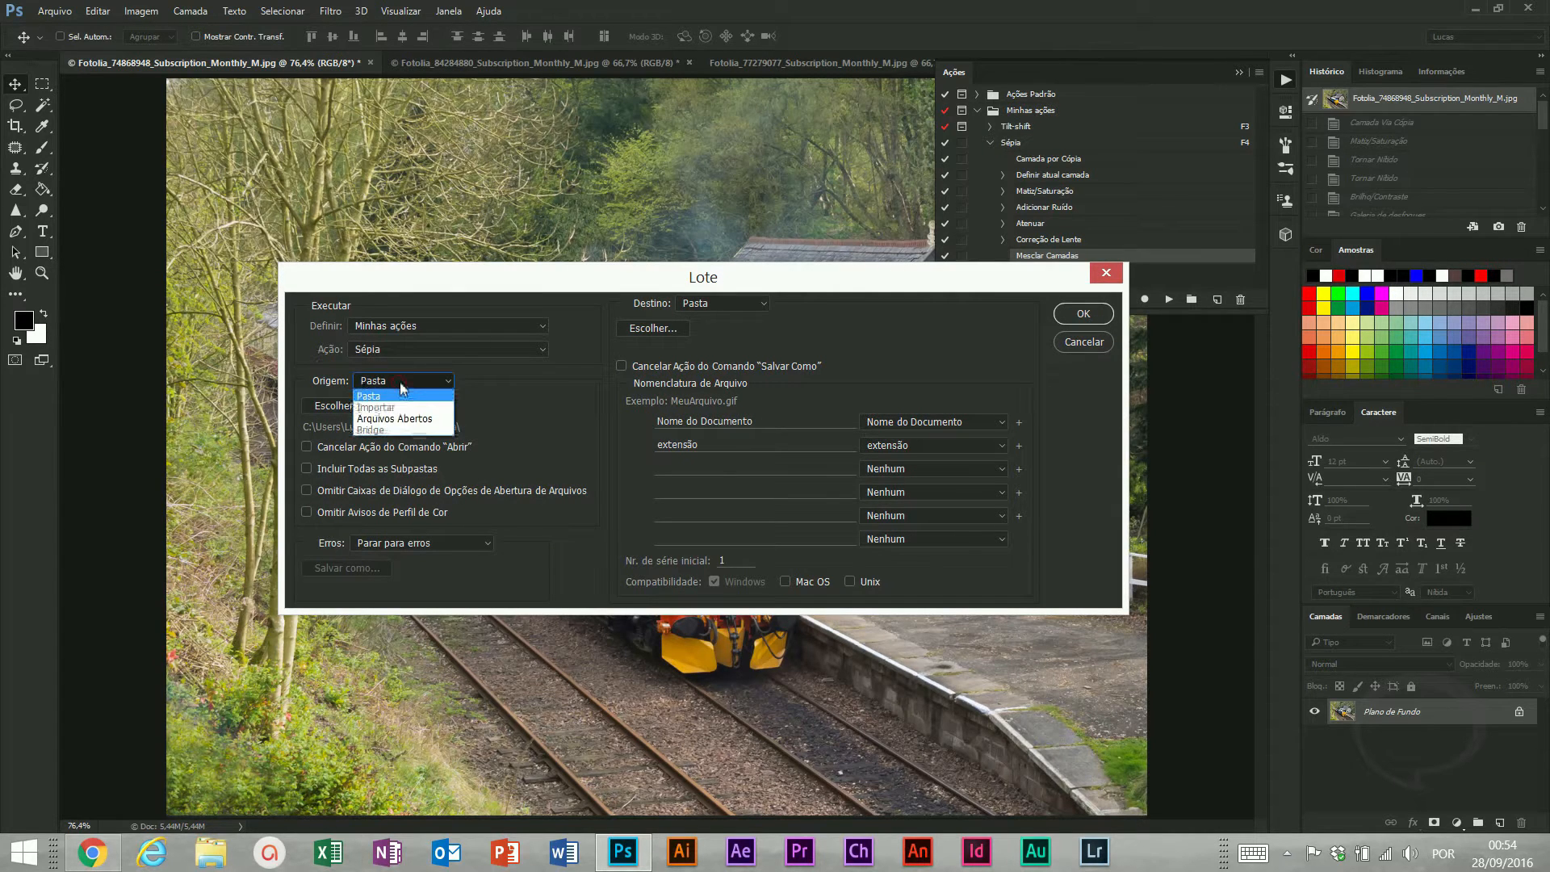
pyautogui.click(383, 419)
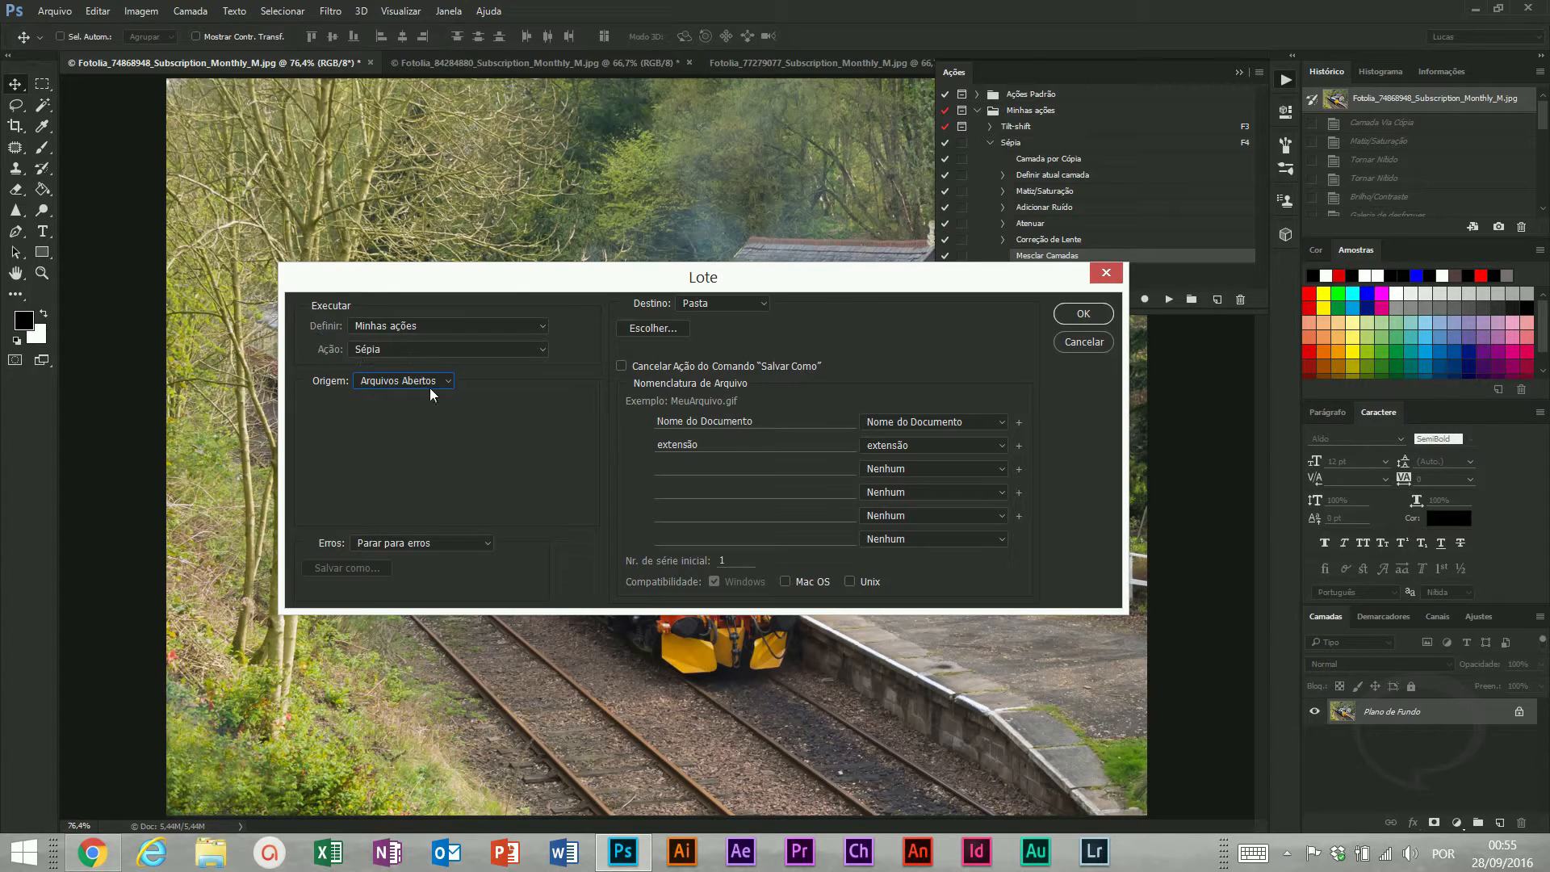
# Set the batch destination to Nenhum and run the Sépia action on all open photos
pyautogui.click(714, 313)
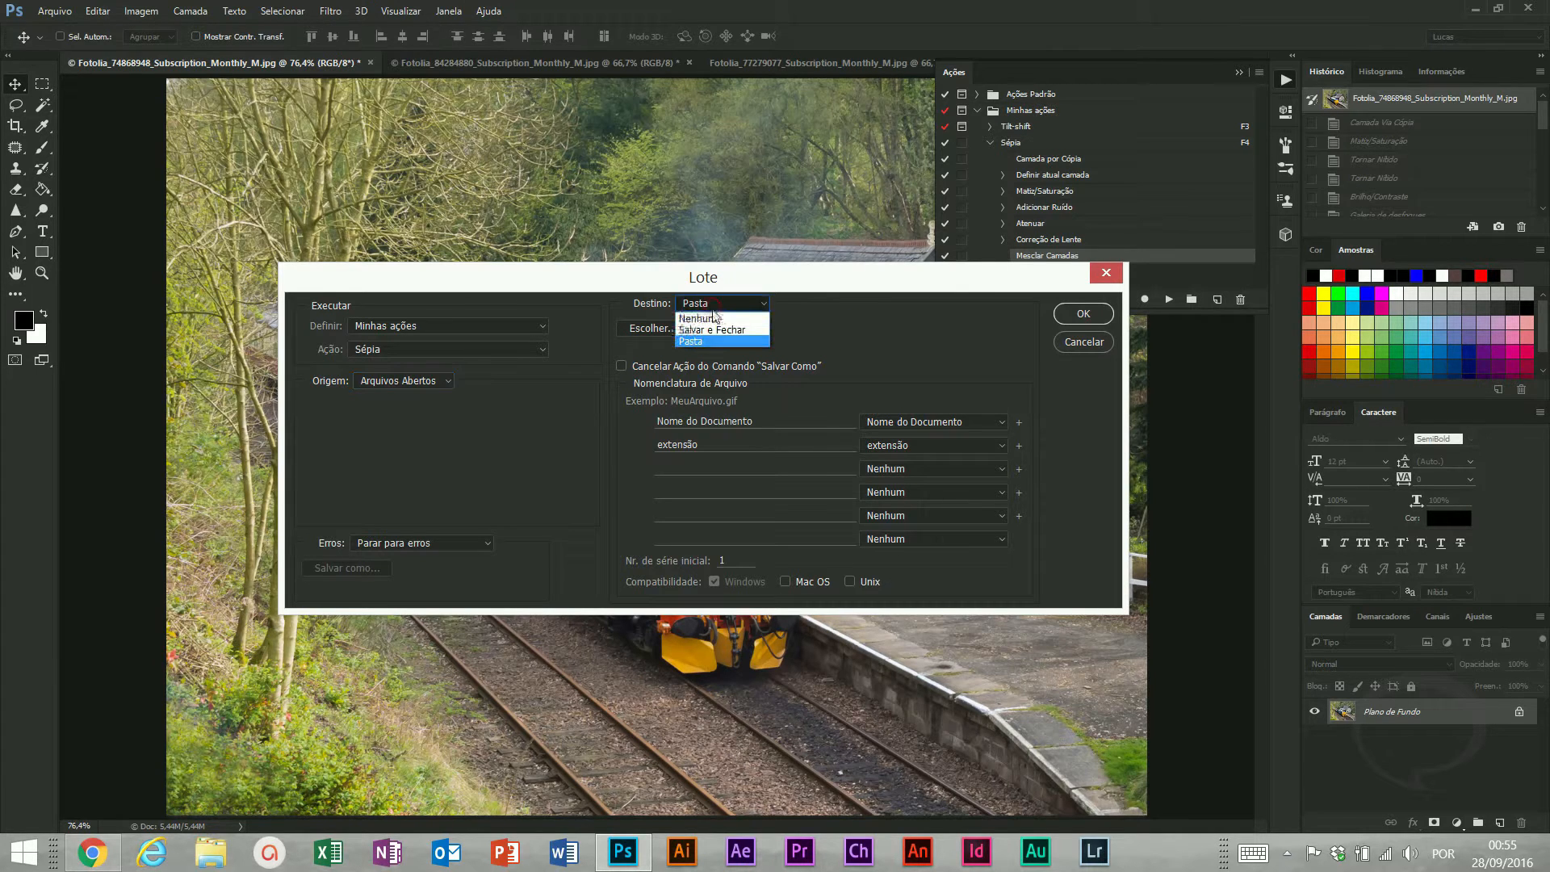
pyautogui.click(714, 318)
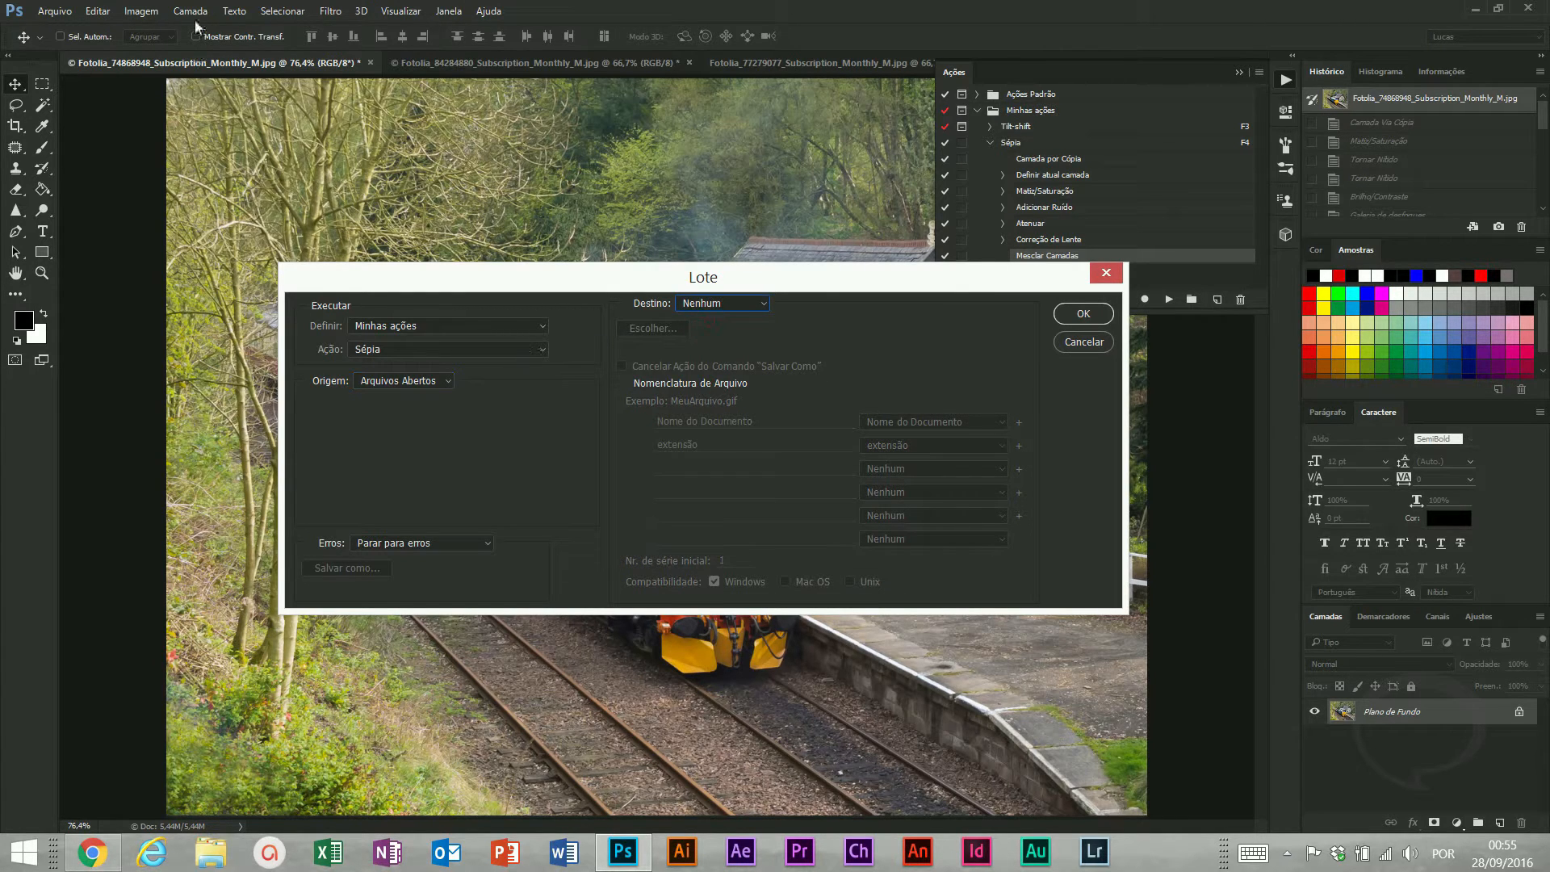
pyautogui.click(714, 305)
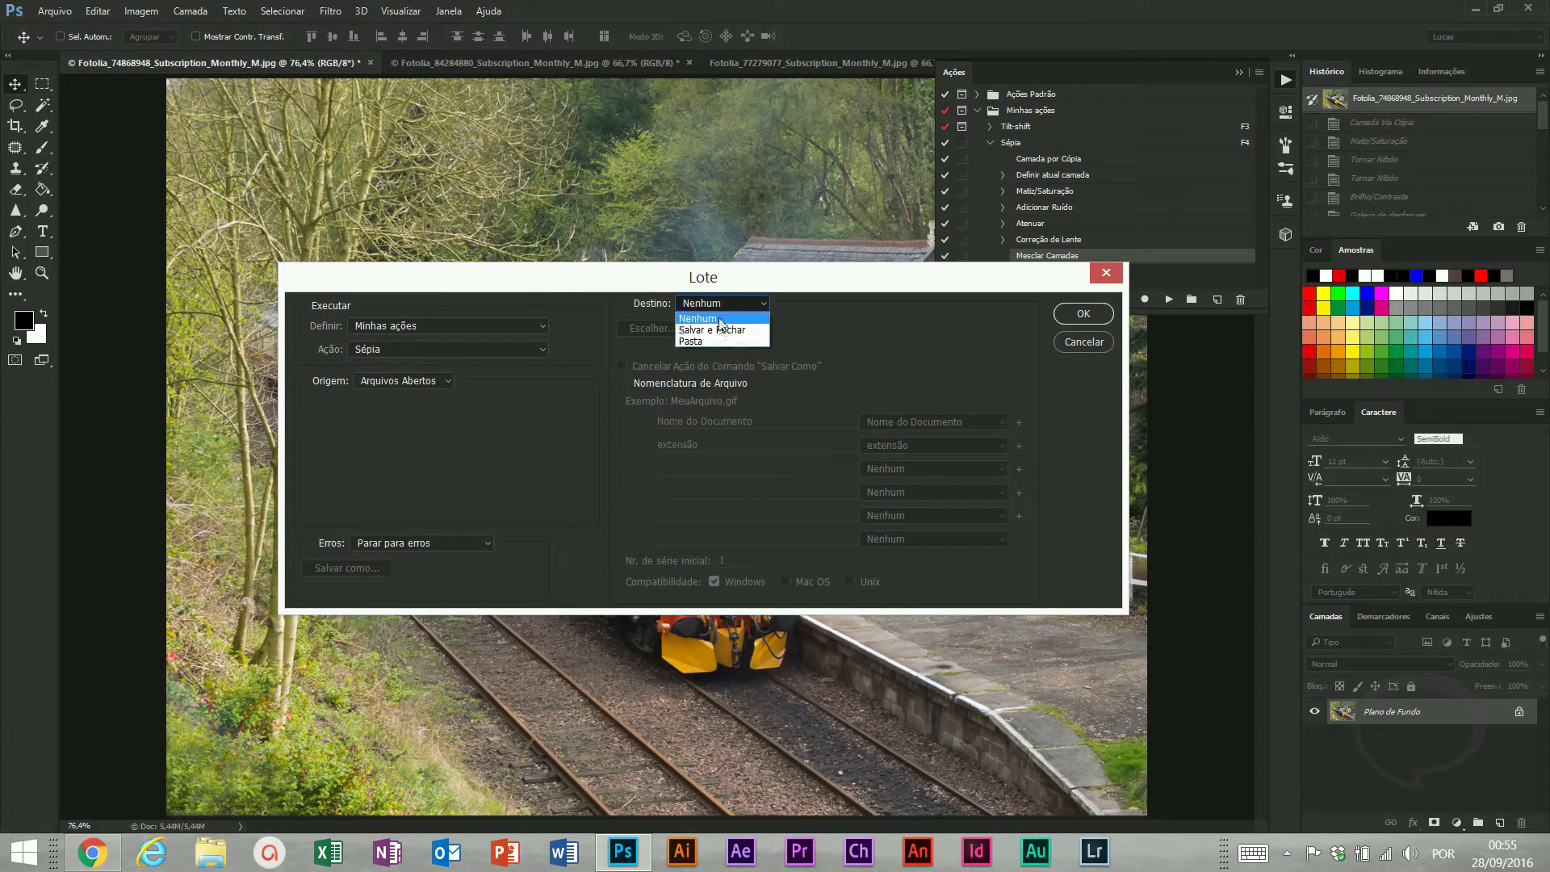
pyautogui.click(721, 319)
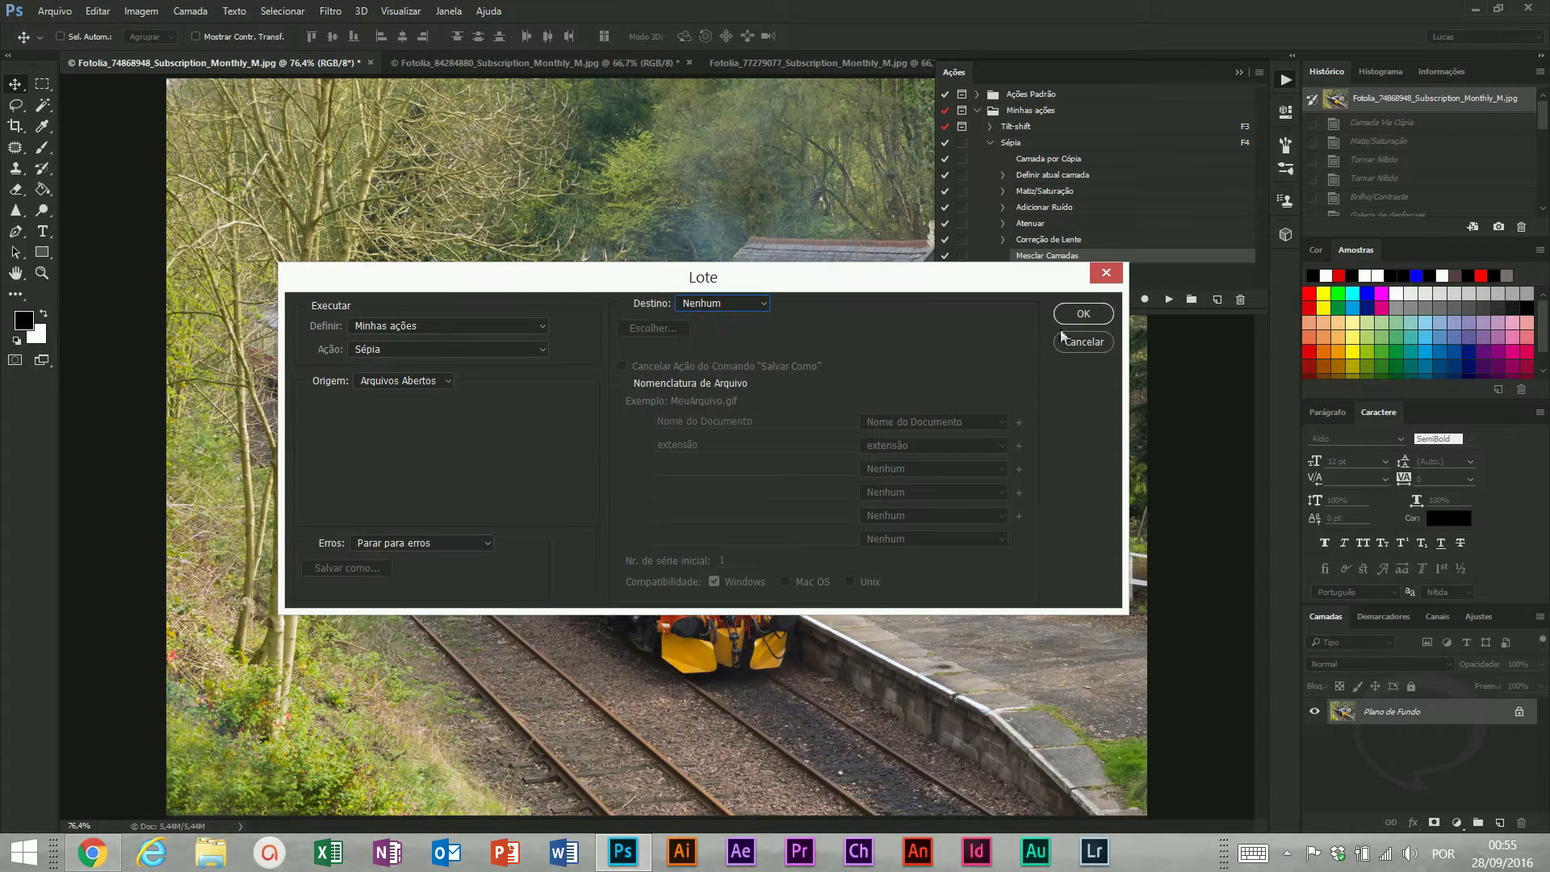
pyautogui.click(1088, 312)
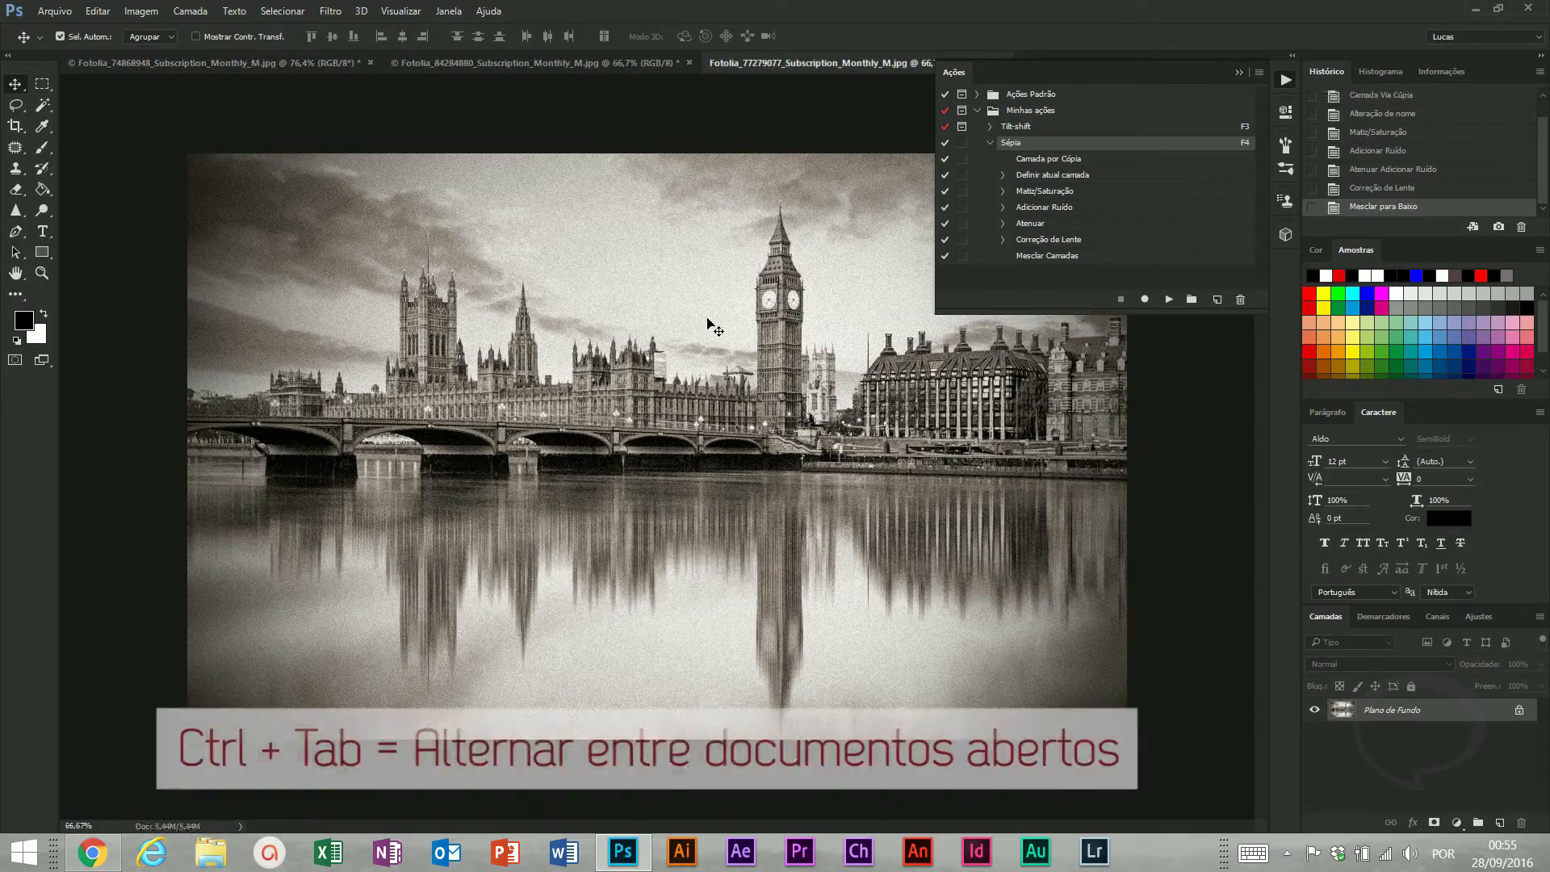
# Cycle through the open documents to examine the sepia effect on each photo
pyautogui.hotkey('ctrl', 'Tab')
pyautogui.hotkey('ctrl', 'Tab')
pyautogui.hotkey('ctrl', 'Tab')
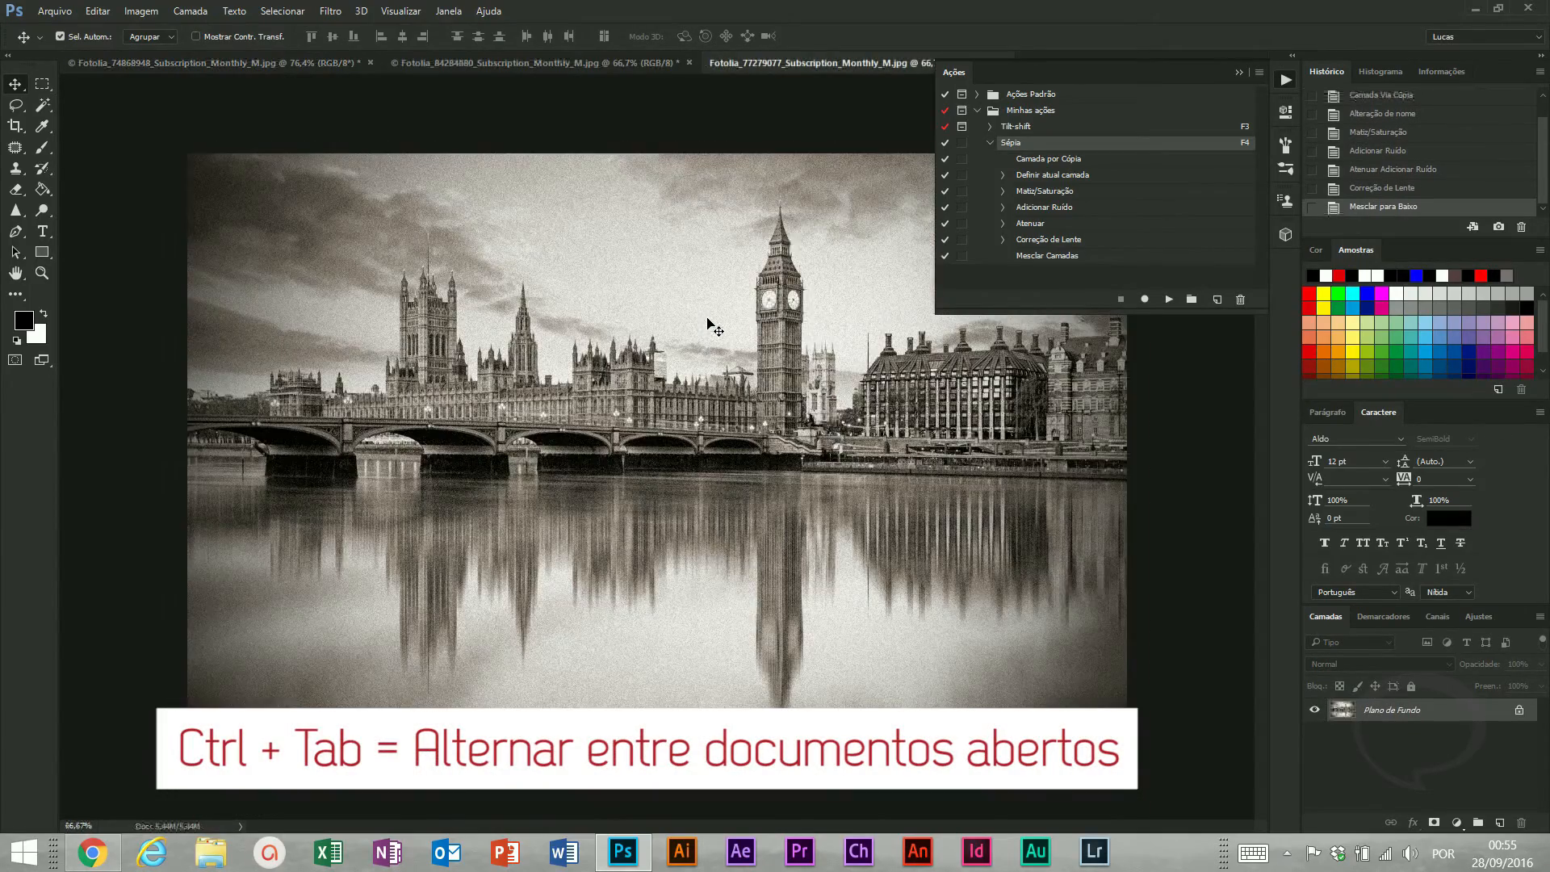
pyautogui.hotkey('ctrl', 'Tab')
pyautogui.hotkey('ctrl', 'Tab')
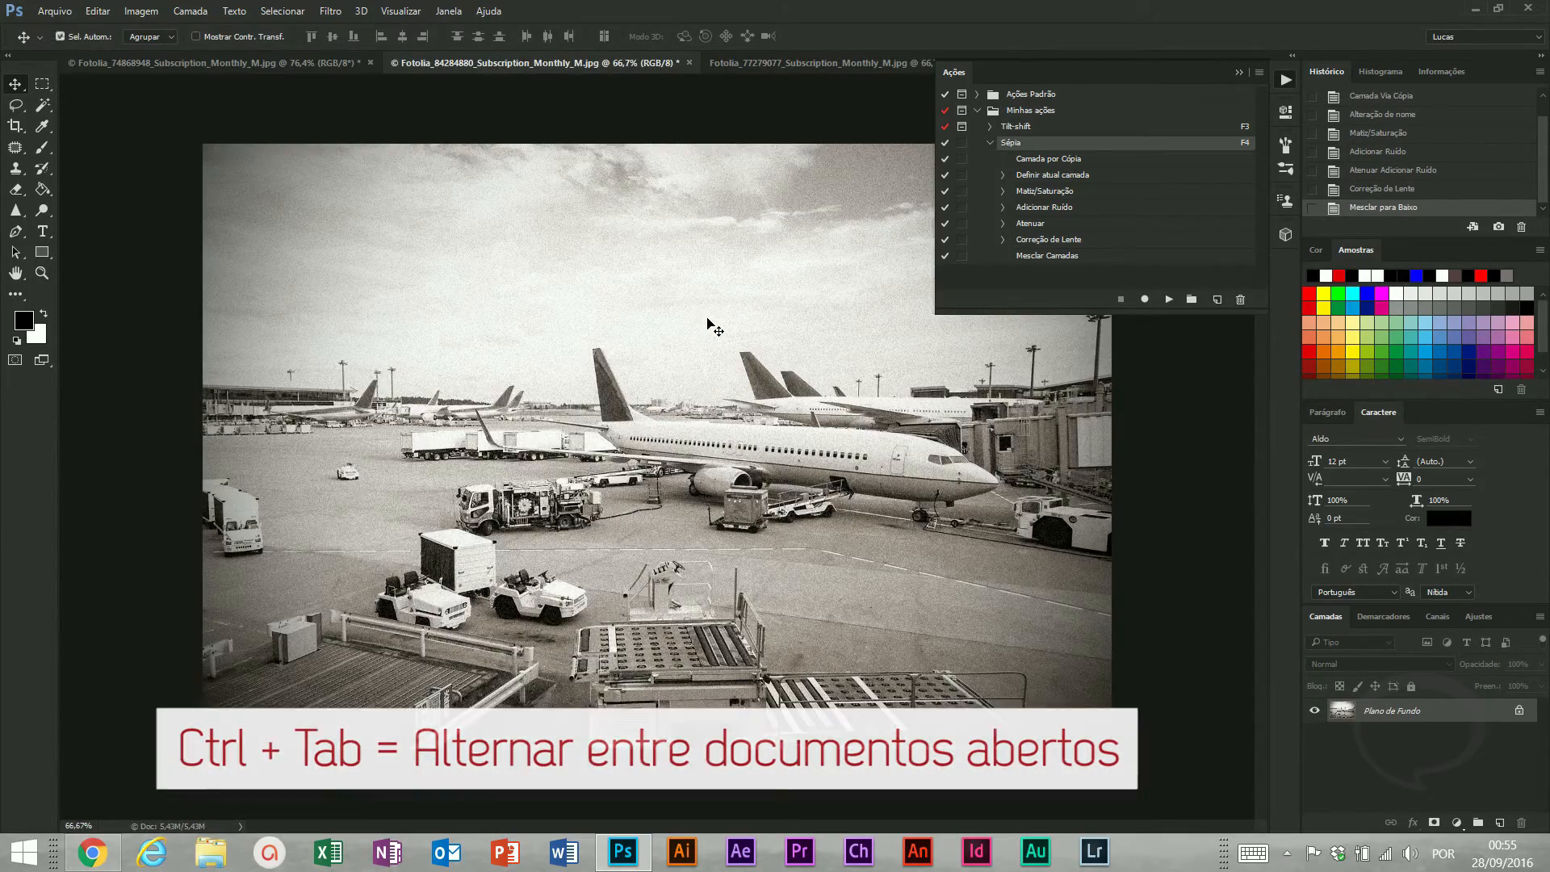
pyautogui.hotkey('ctrl', 'Tab')
pyautogui.hotkey('ctrl', 'Tab')
pyautogui.hotkey('ctrl', 'Tab')
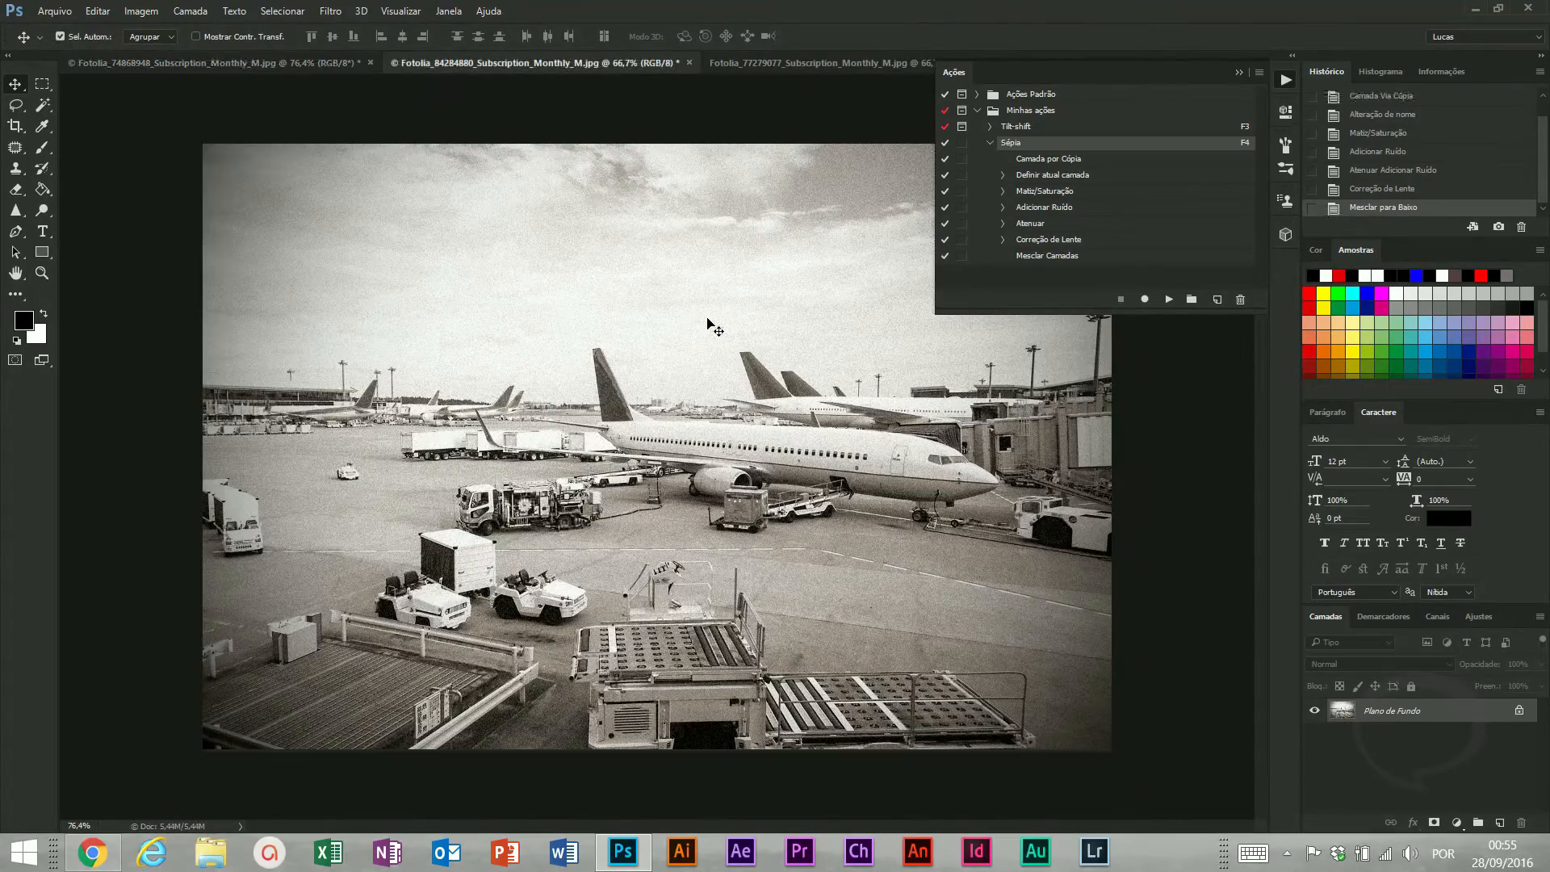
pyautogui.hotkey('ctrl', 'Tab')
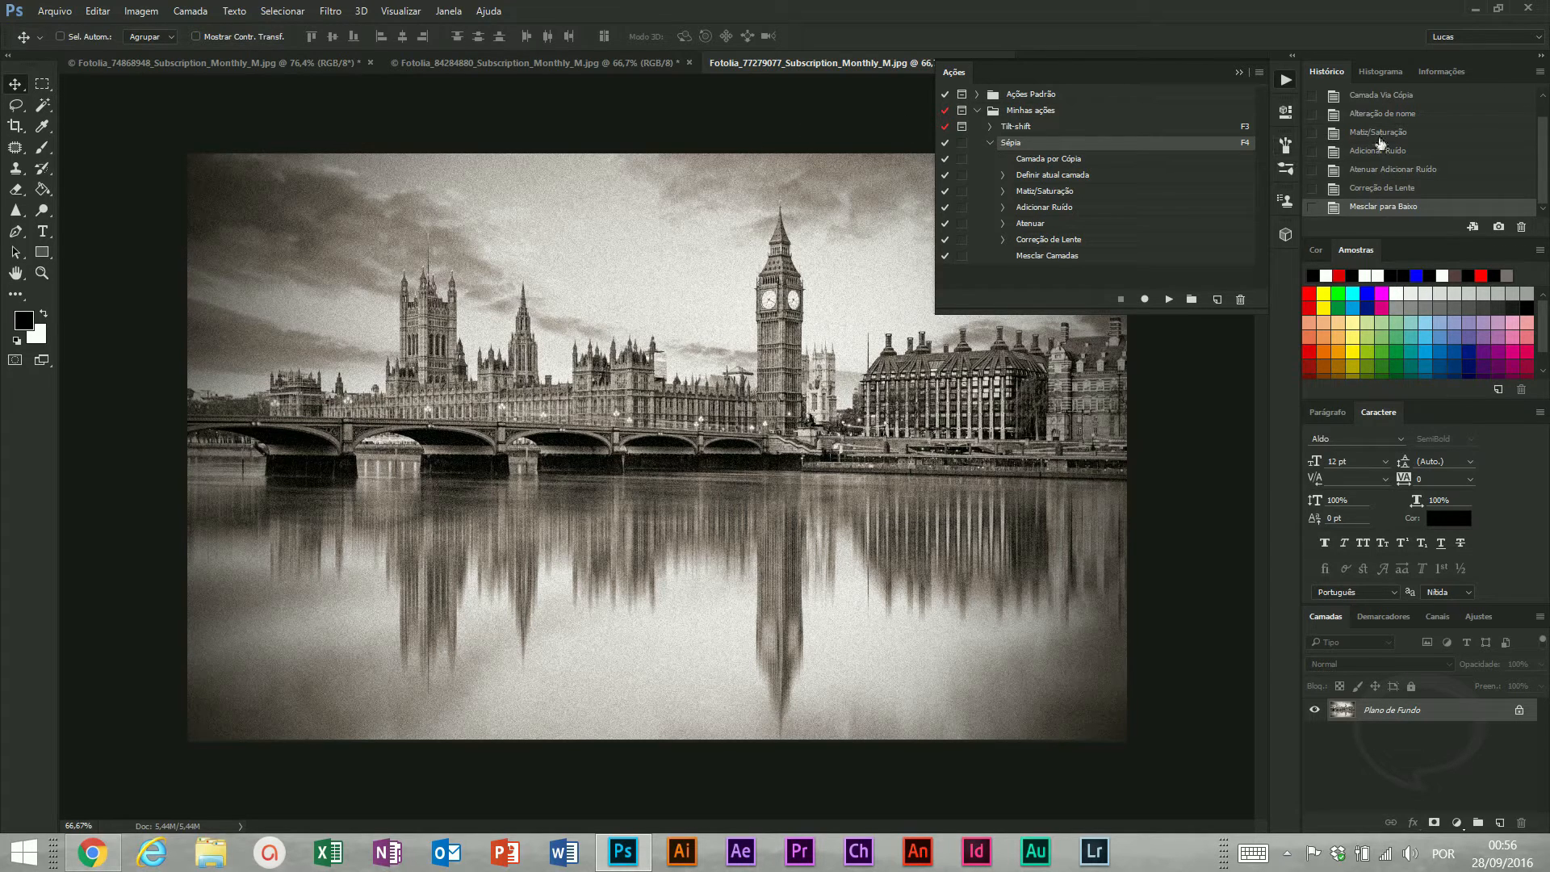
# Restore the London, airport and train photos to their original opening snapshots
pyautogui.scroll(1, 1370, 141)
pyautogui.click(1365, 97)
pyautogui.click(637, 63)
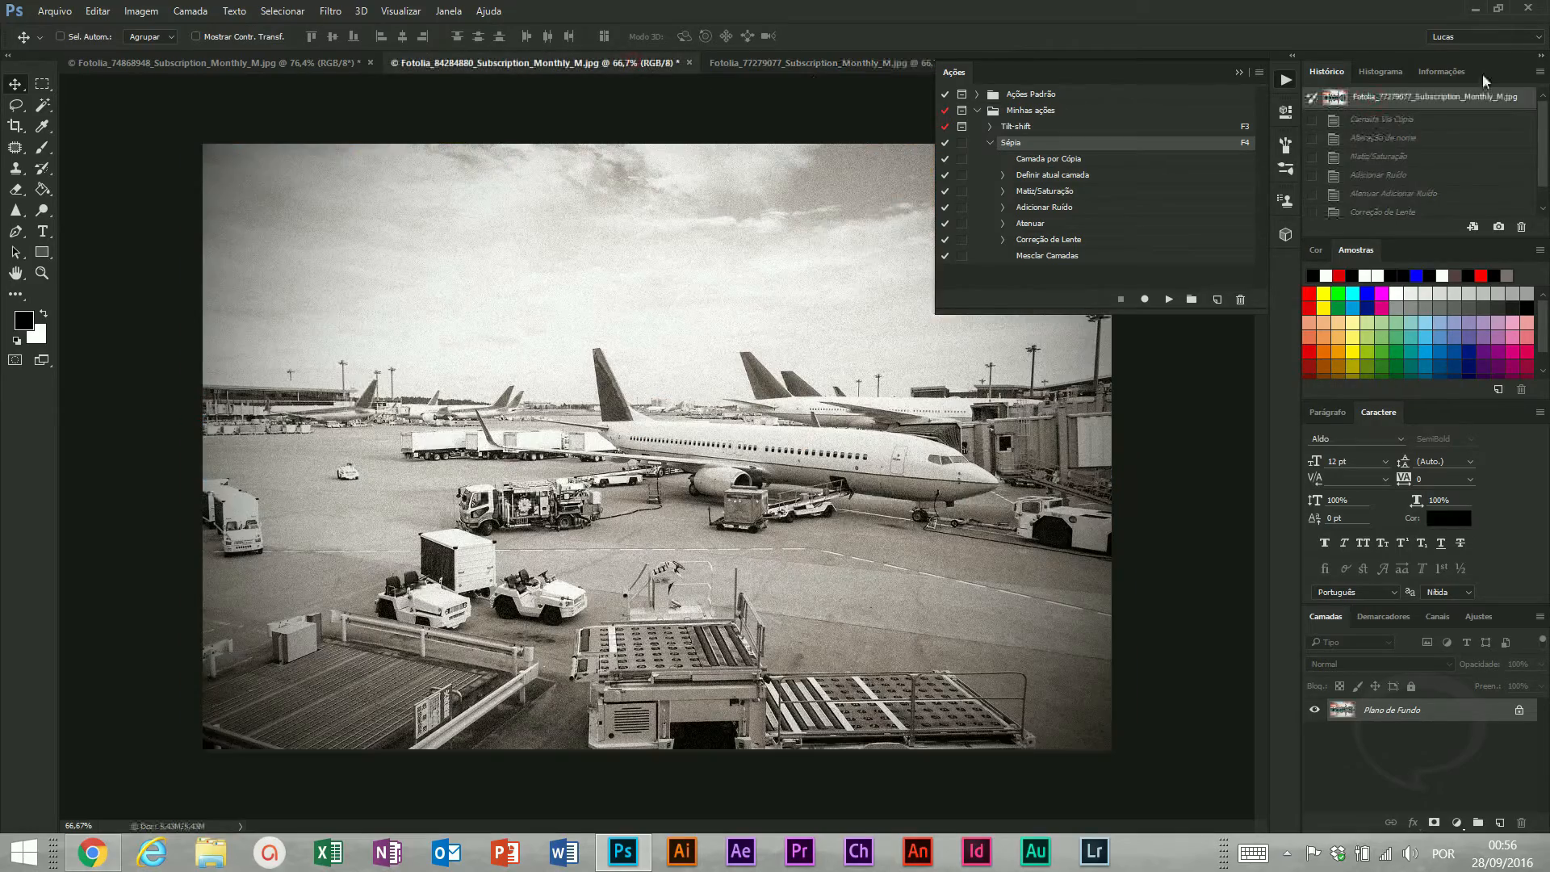
pyautogui.click(1364, 96)
pyautogui.click(327, 62)
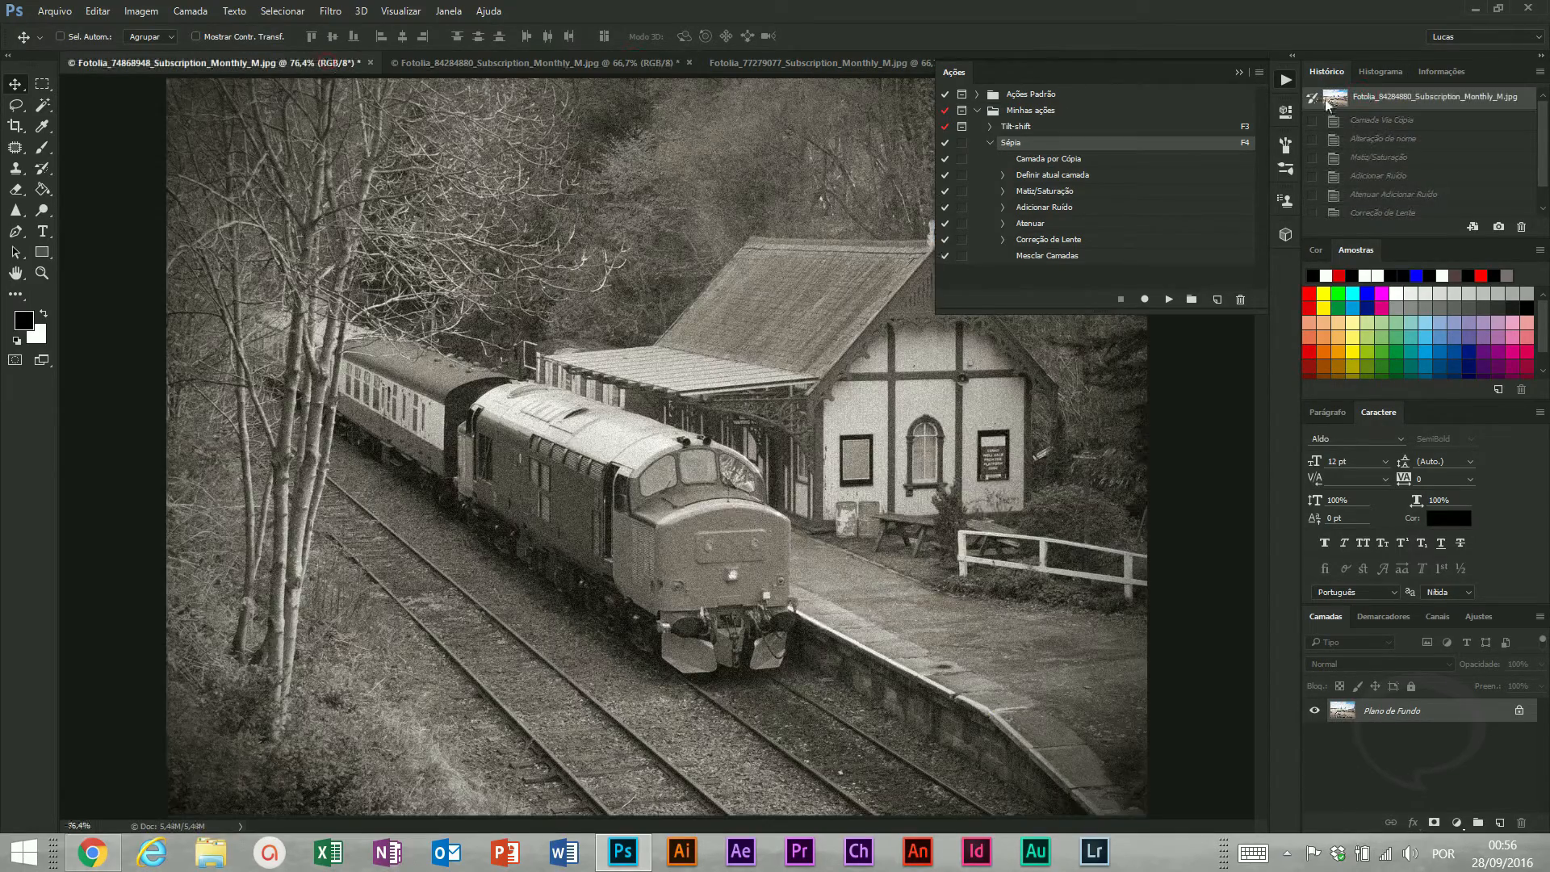
pyautogui.click(1332, 100)
# Set up another batch run of the Sépia action on the open files with Pasta as the destination
pyautogui.click(54, 10)
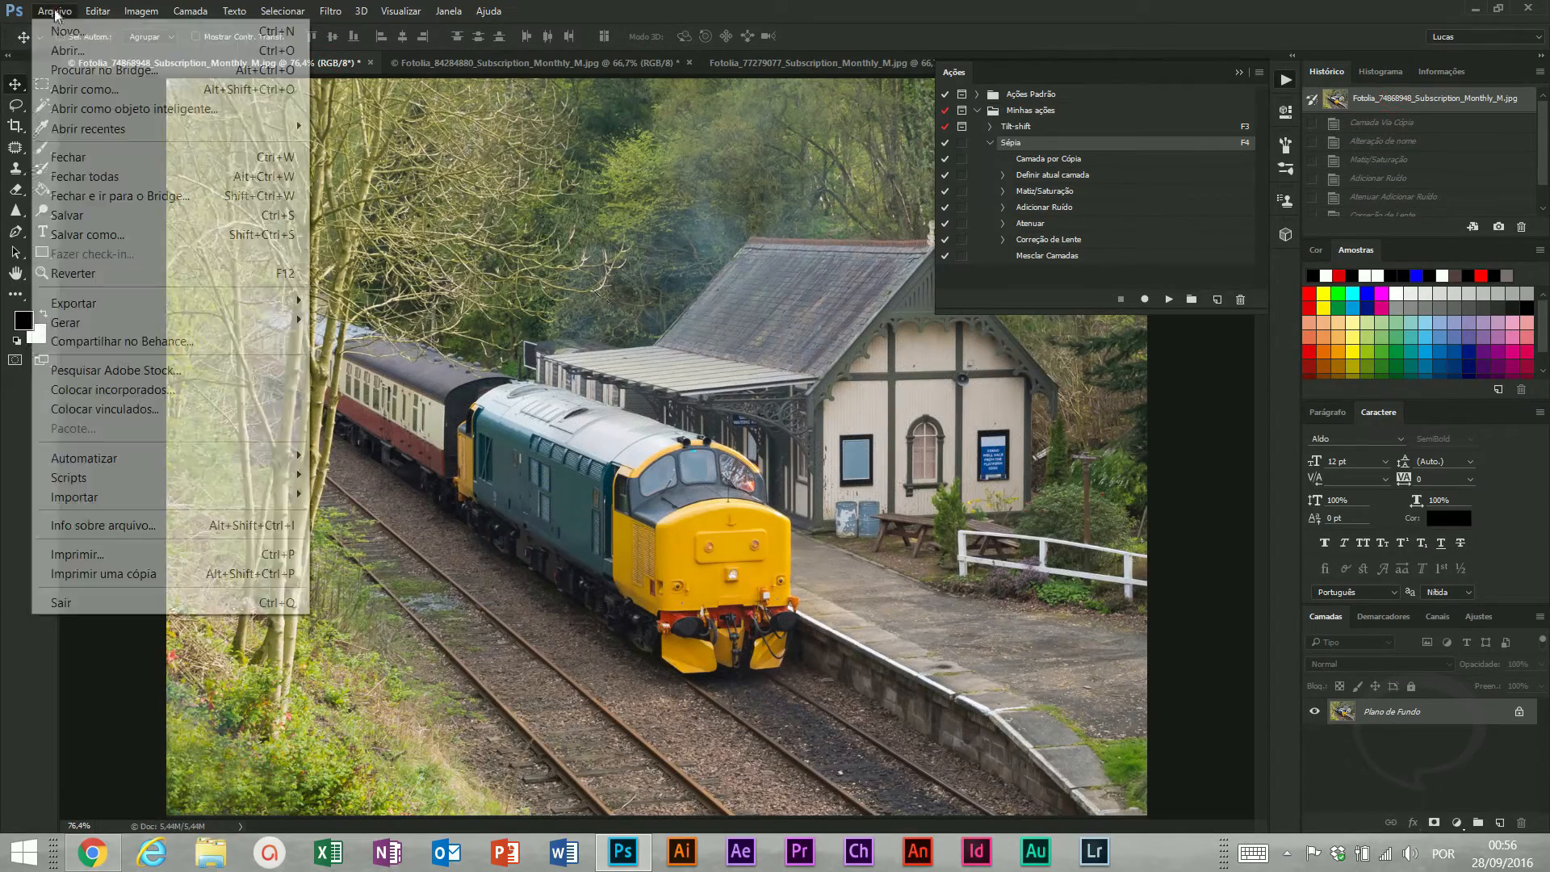
pyautogui.moveTo(171, 460)
pyautogui.click(347, 453)
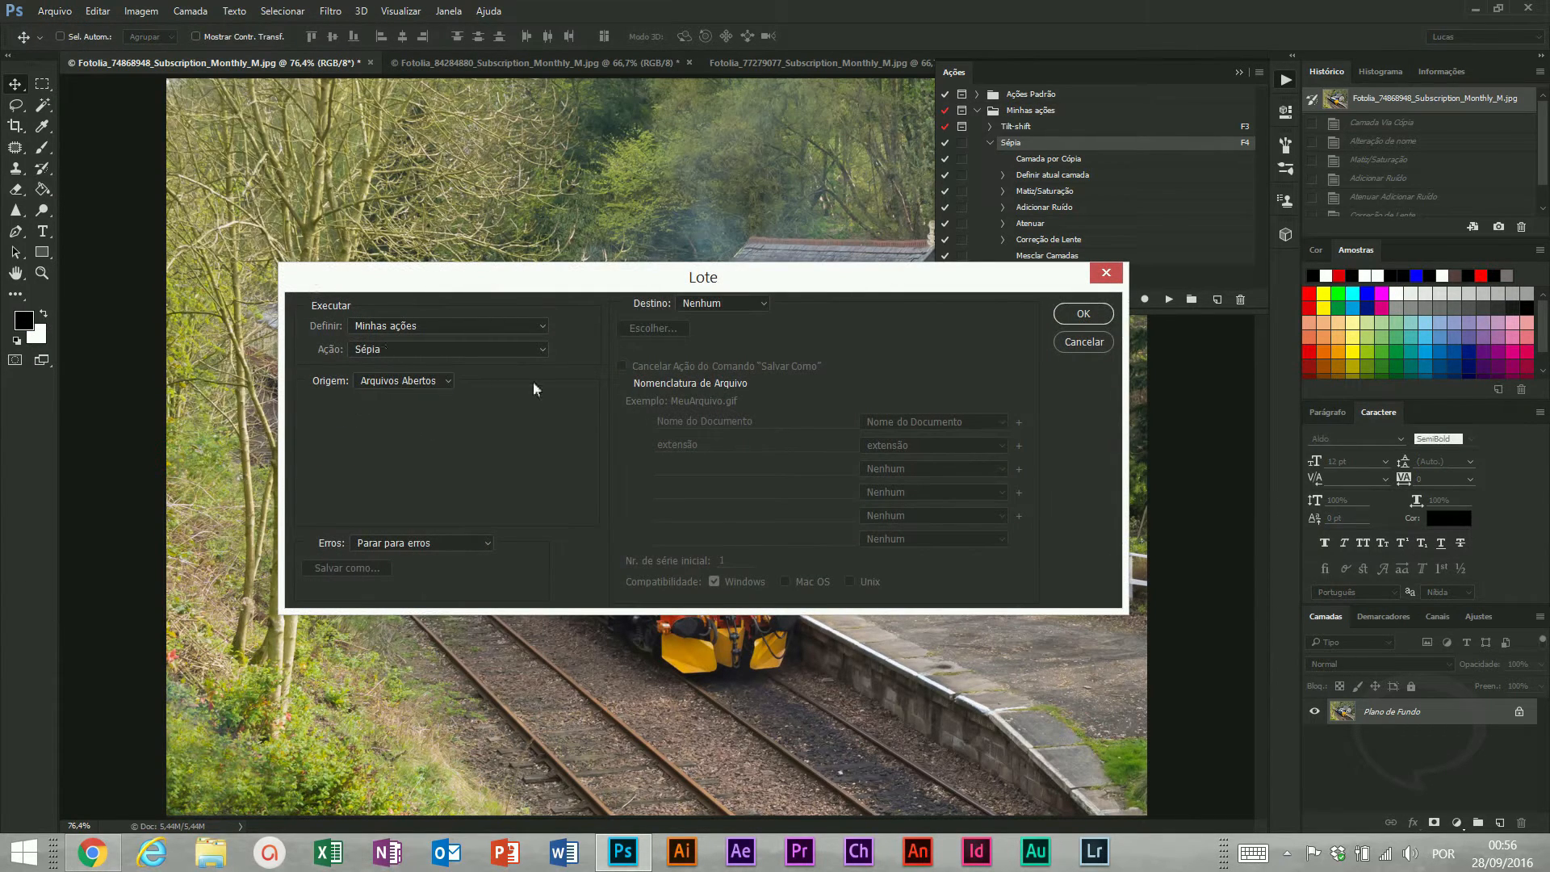
pyautogui.click(762, 305)
pyautogui.click(709, 341)
# Create a folder named Sépia on the desktop and choose it as the batch destination
pyautogui.click(660, 328)
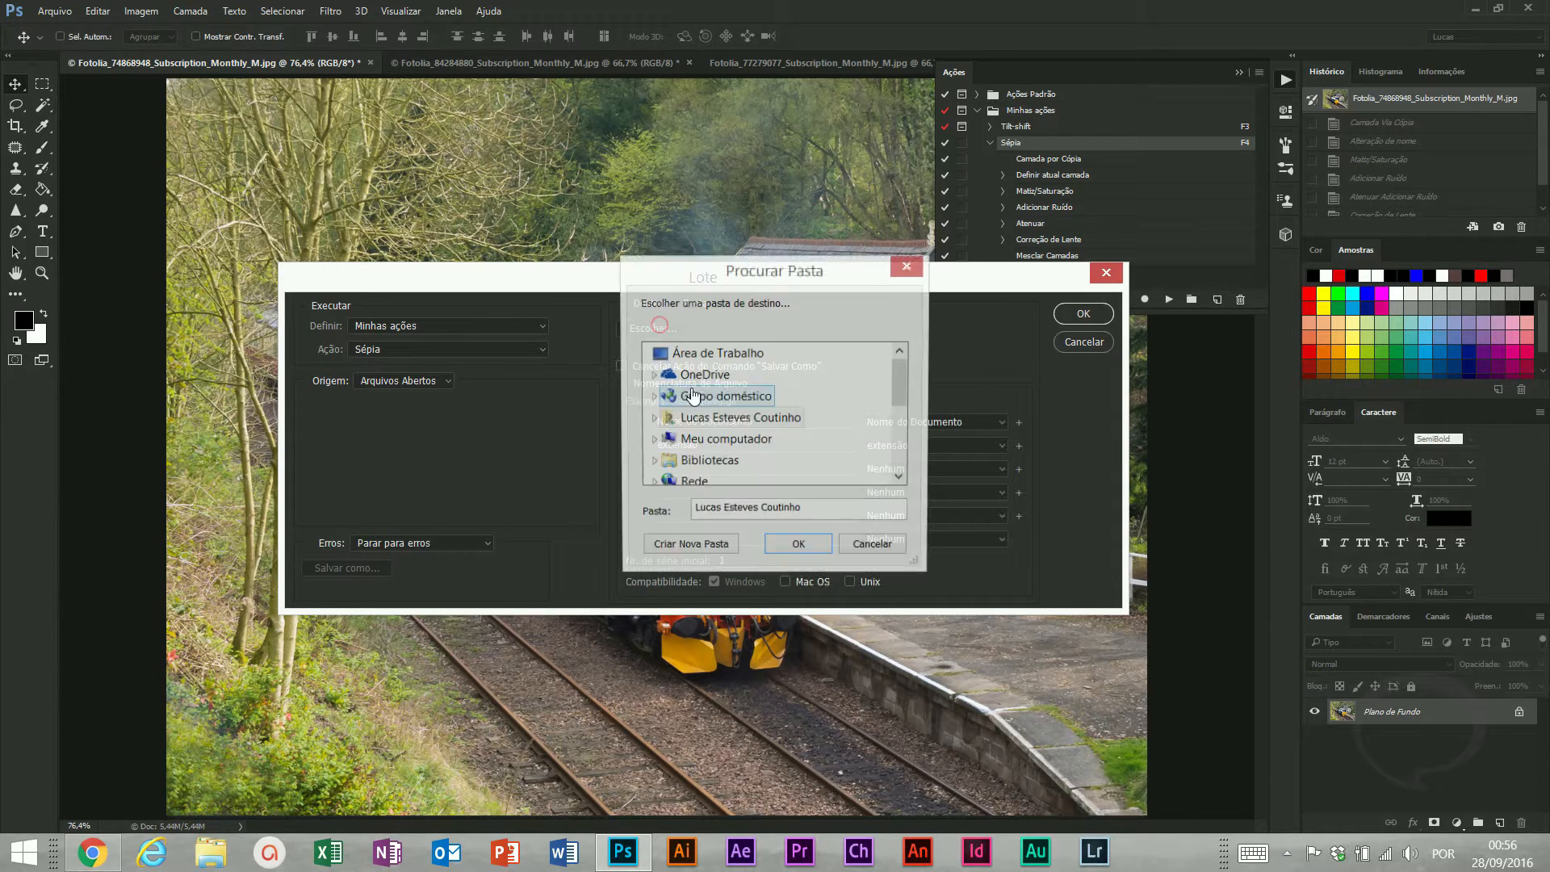
pyautogui.moveTo(898, 377)
pyautogui.mouseDown()
pyautogui.moveTo(895, 456)
pyautogui.moveTo(900, 359)
pyautogui.mouseUp()
pyautogui.click(702, 350)
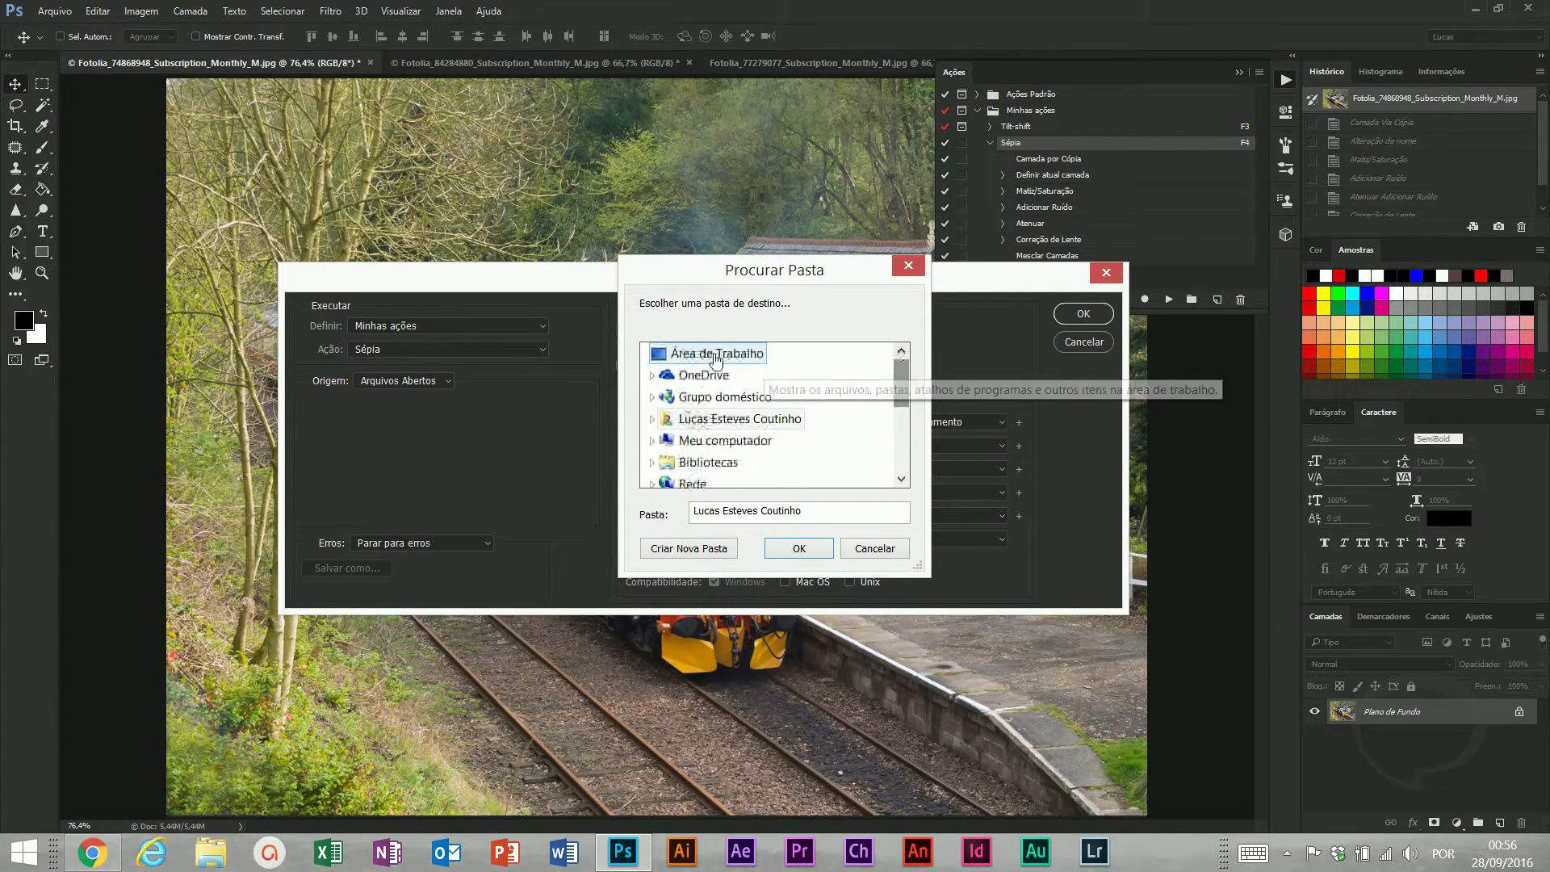
pyautogui.click(678, 549)
pyautogui.write('Sépia')
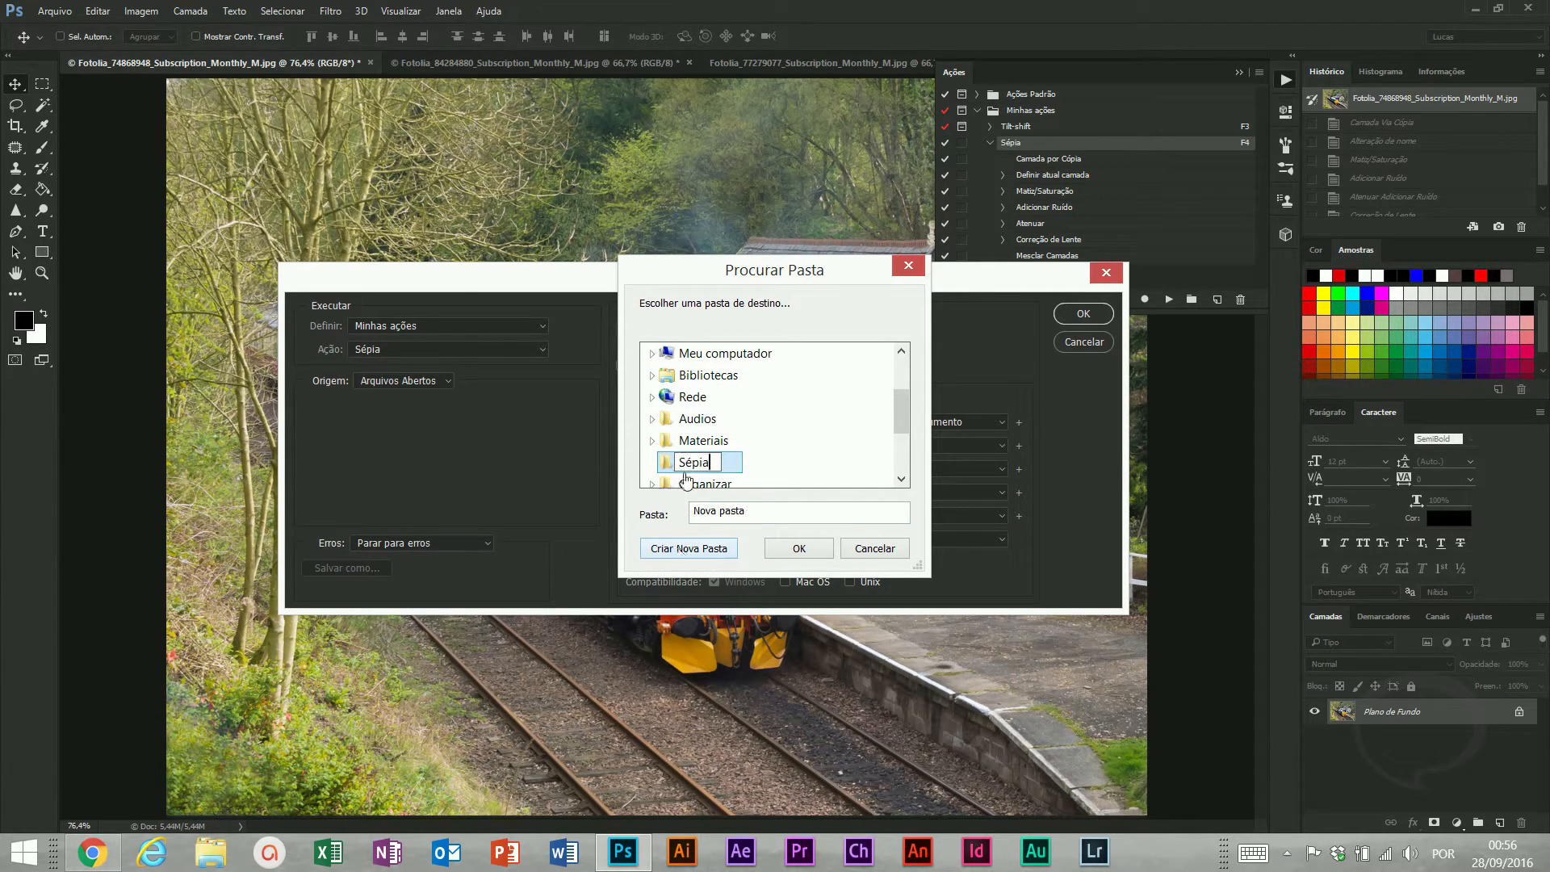
pyautogui.press('Return')
pyautogui.click(792, 548)
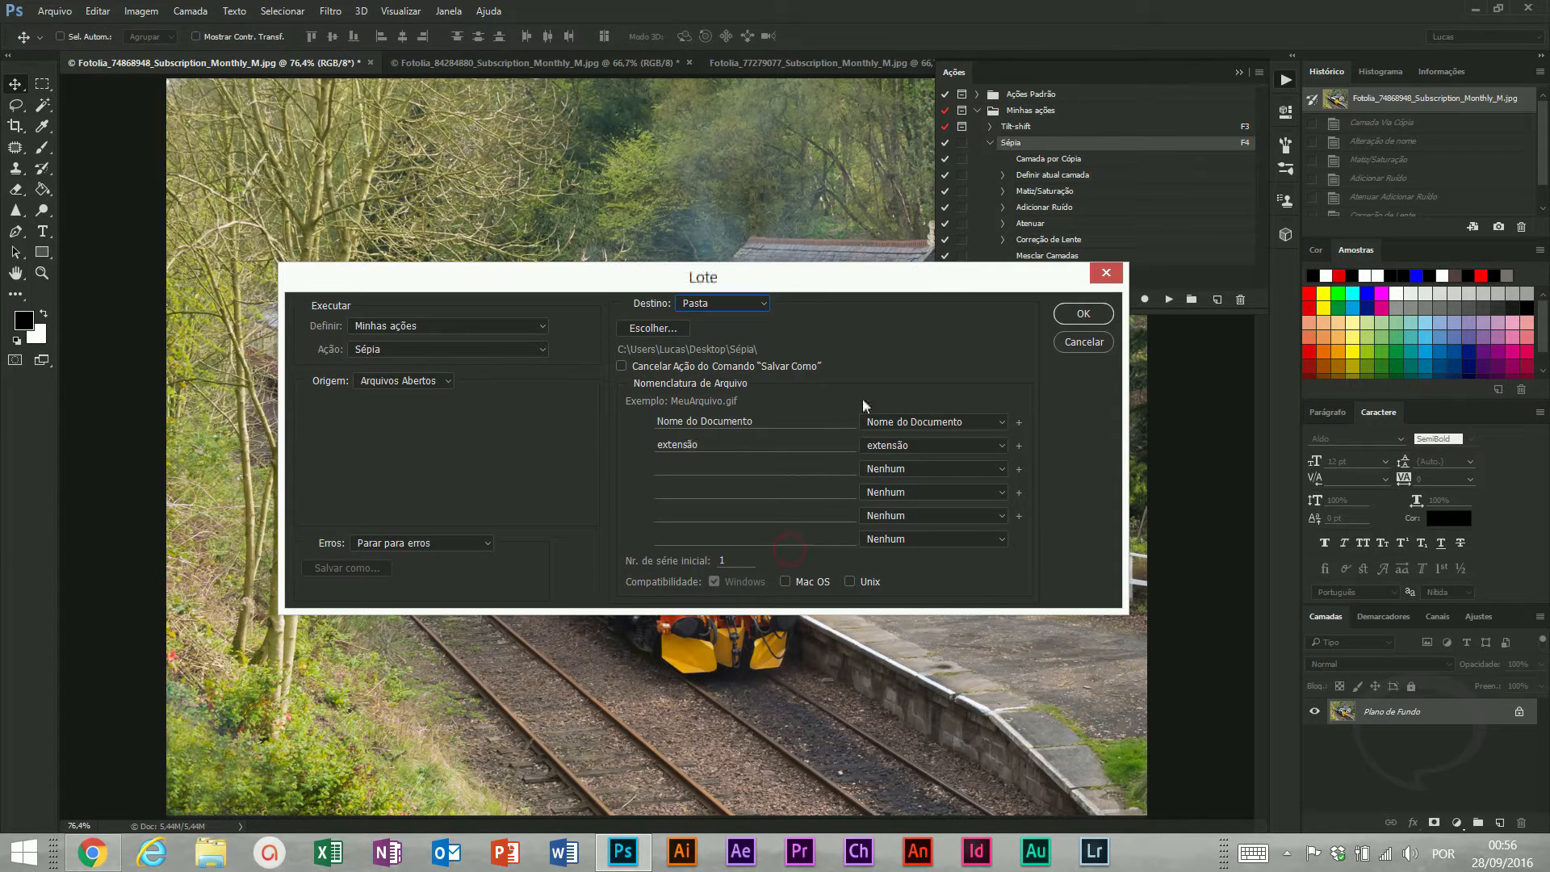
# Run the Sépia batch on the open photos, saving them as JPEG at quality 12 with optimized baseline format
pyautogui.click(1070, 314)
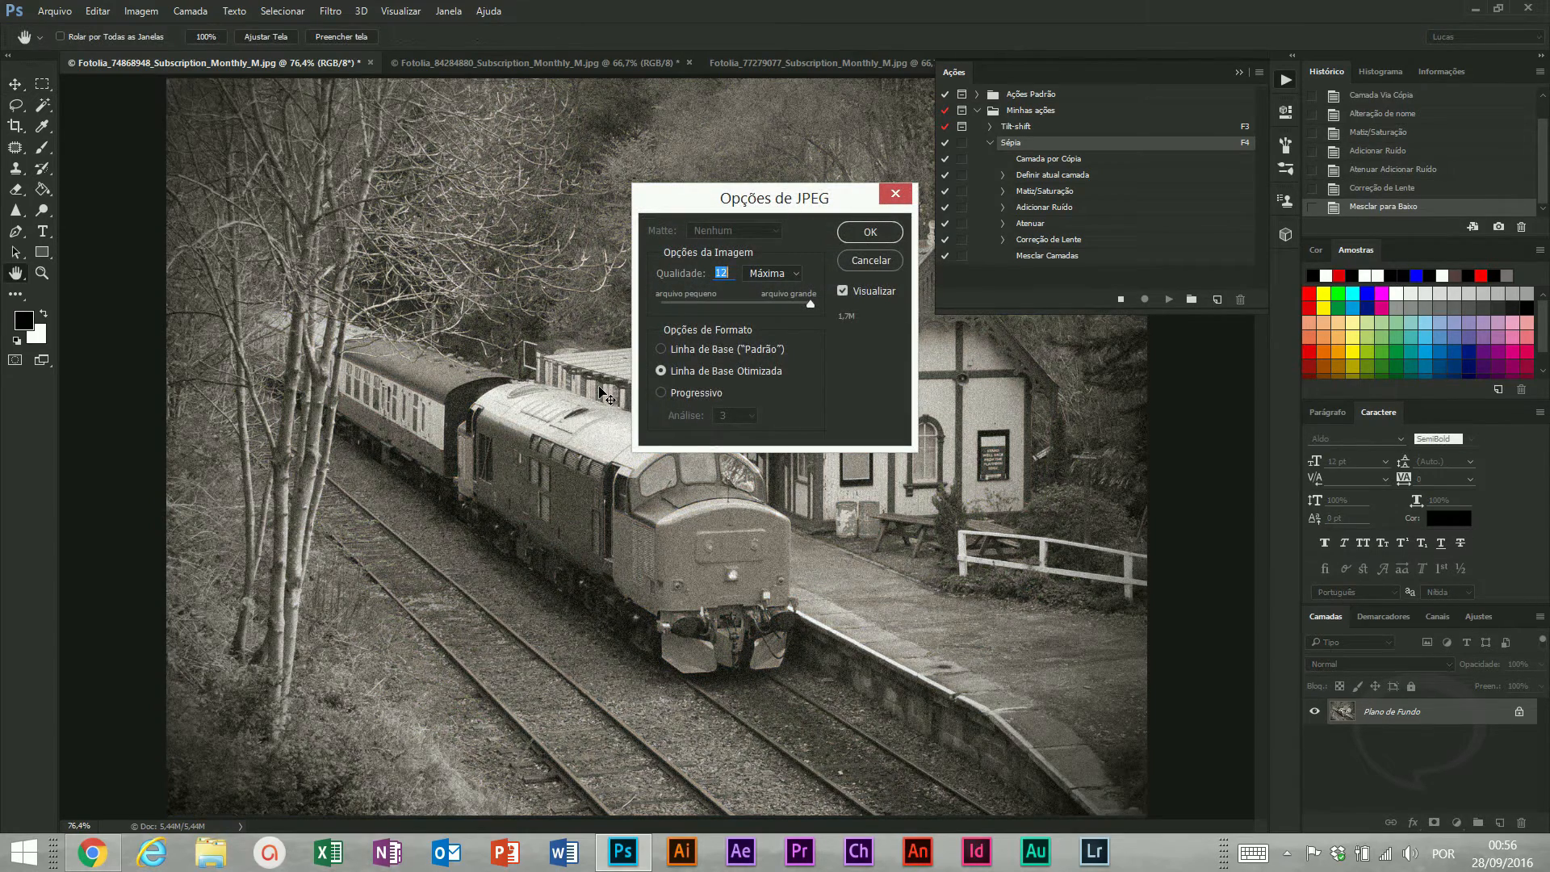
pyautogui.press('Return')
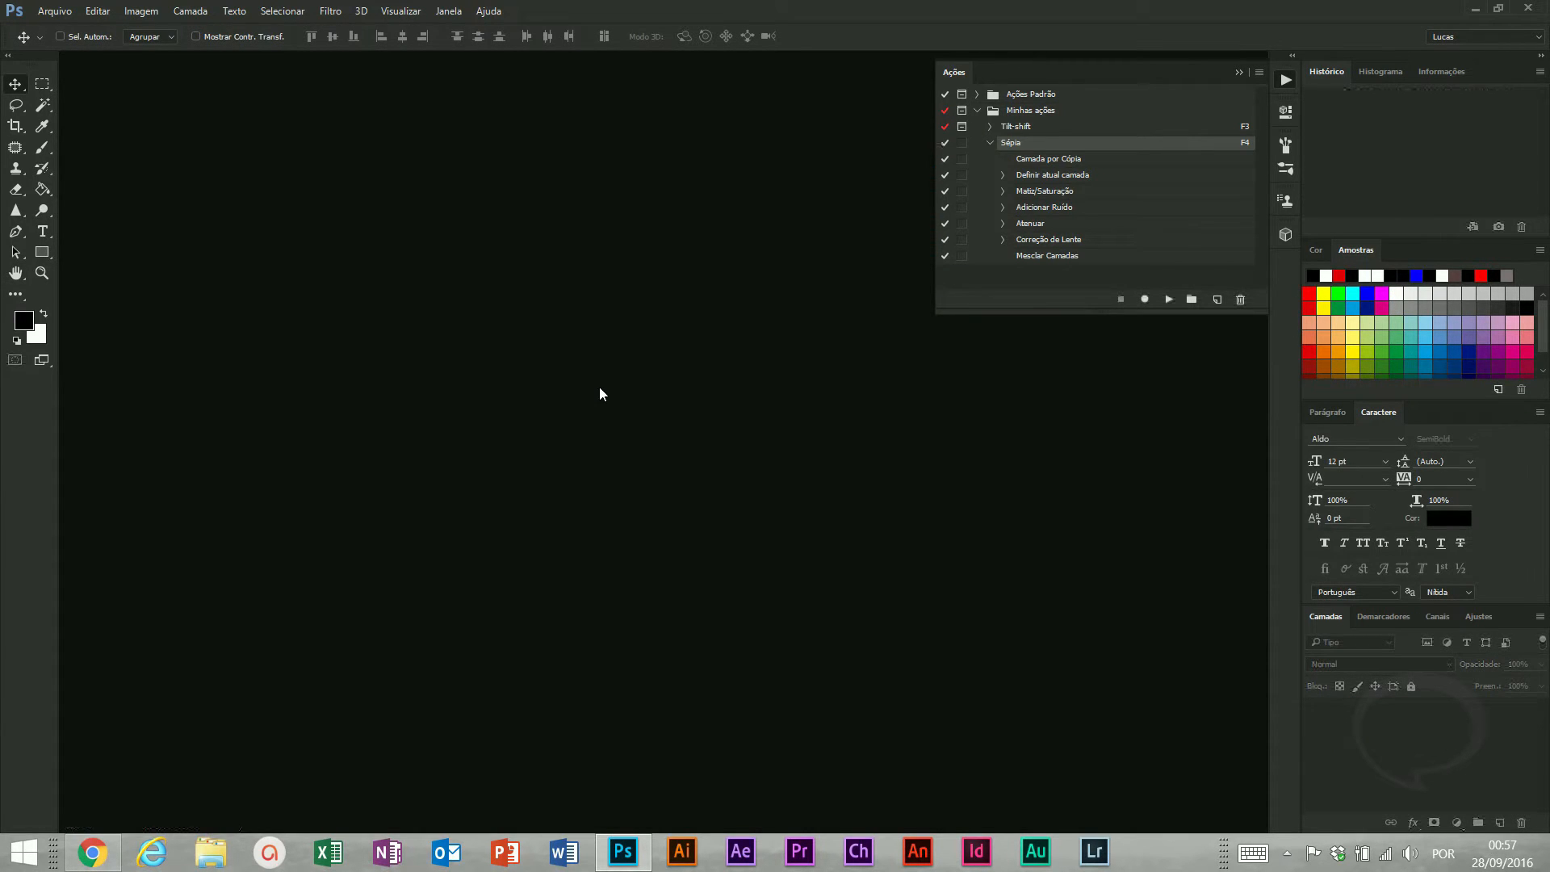
# Open the Sépia desktop folder, look through the saved photos in the photo viewer, and close both windows
pyautogui.press('super+d')
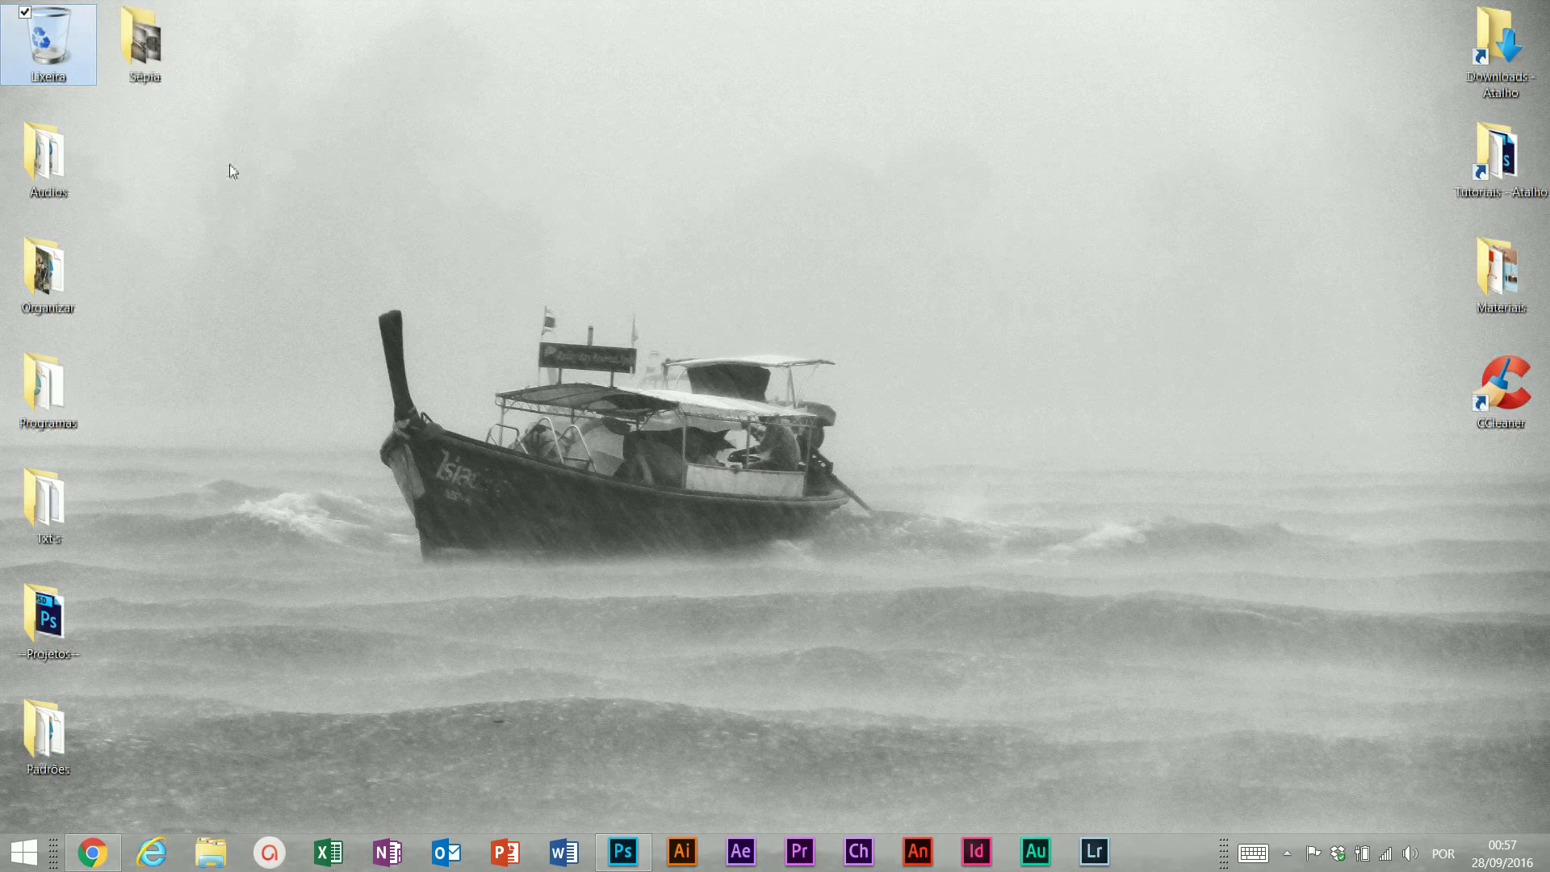
pyautogui.doubleClick(144, 42)
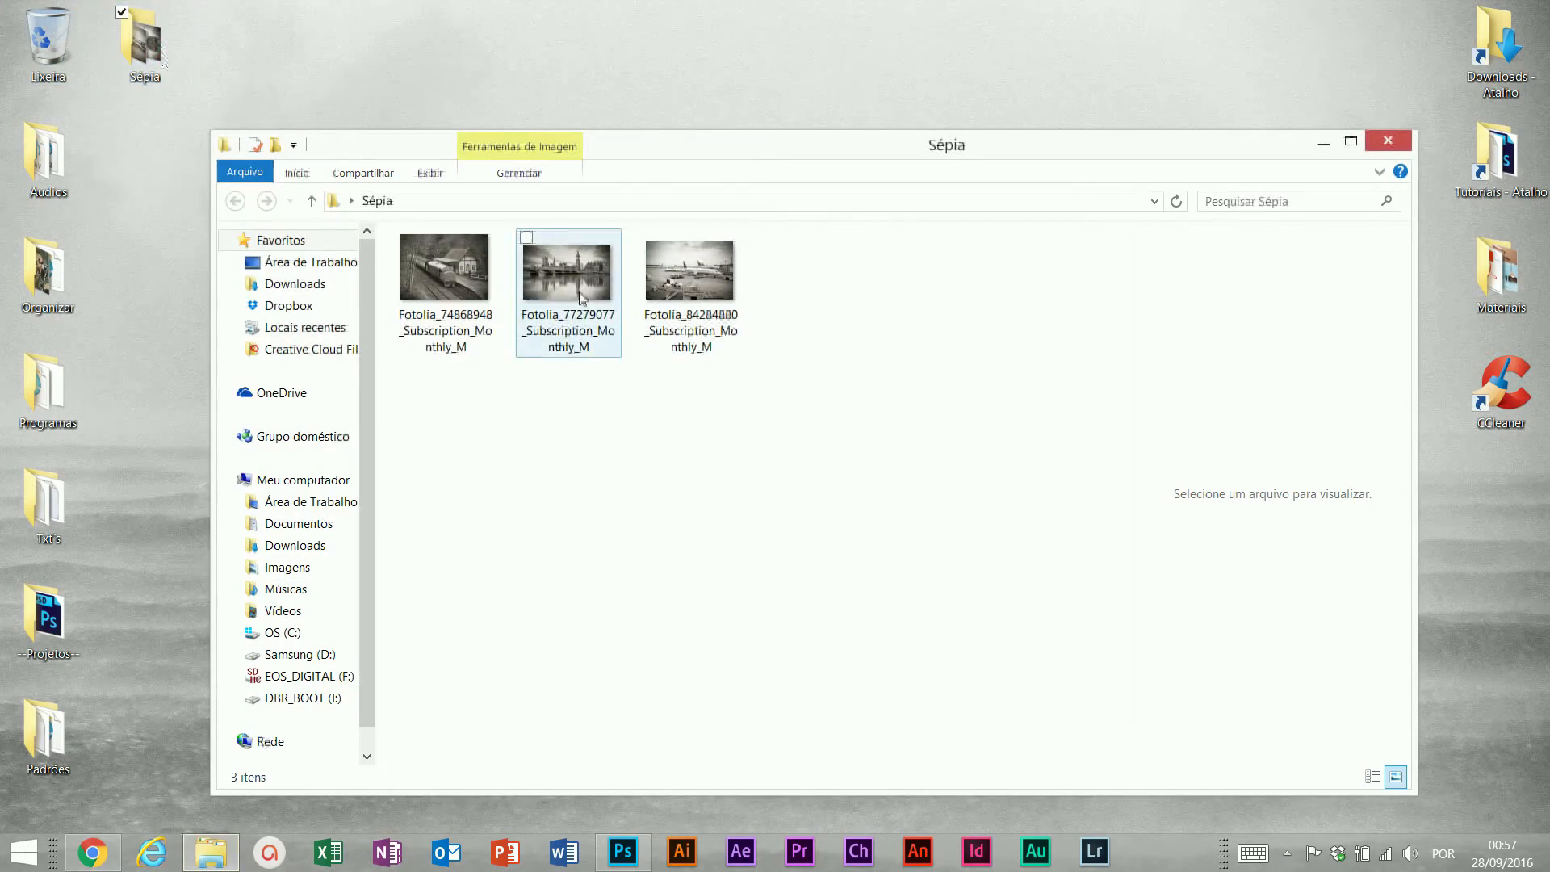
pyautogui.doubleClick(450, 279)
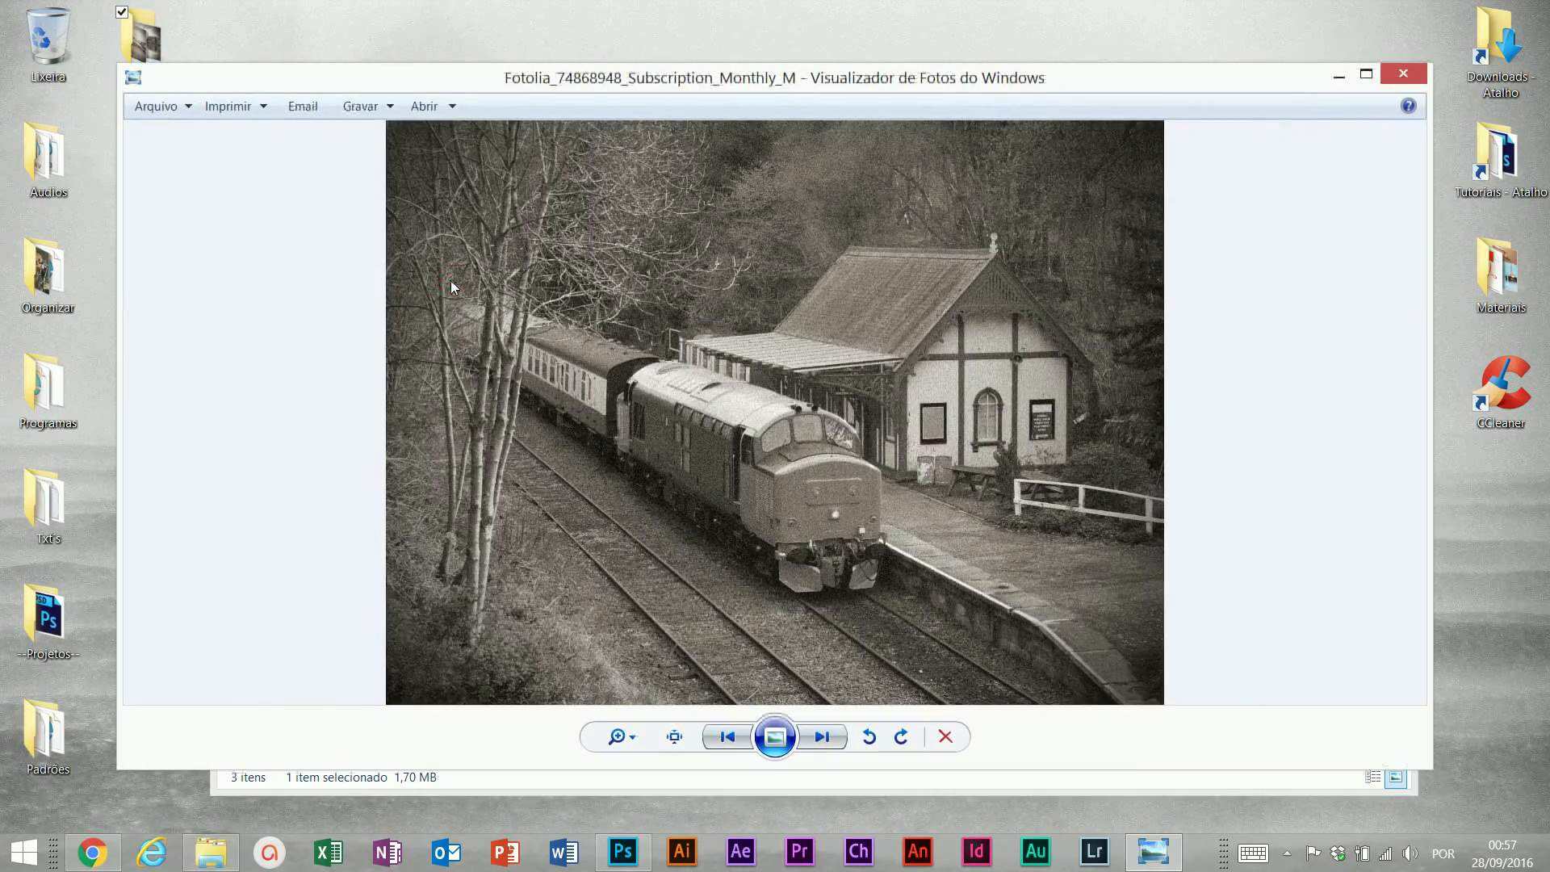
pyautogui.press('Right')
pyautogui.press('Right')
pyautogui.press('Right')
pyautogui.press('Right')
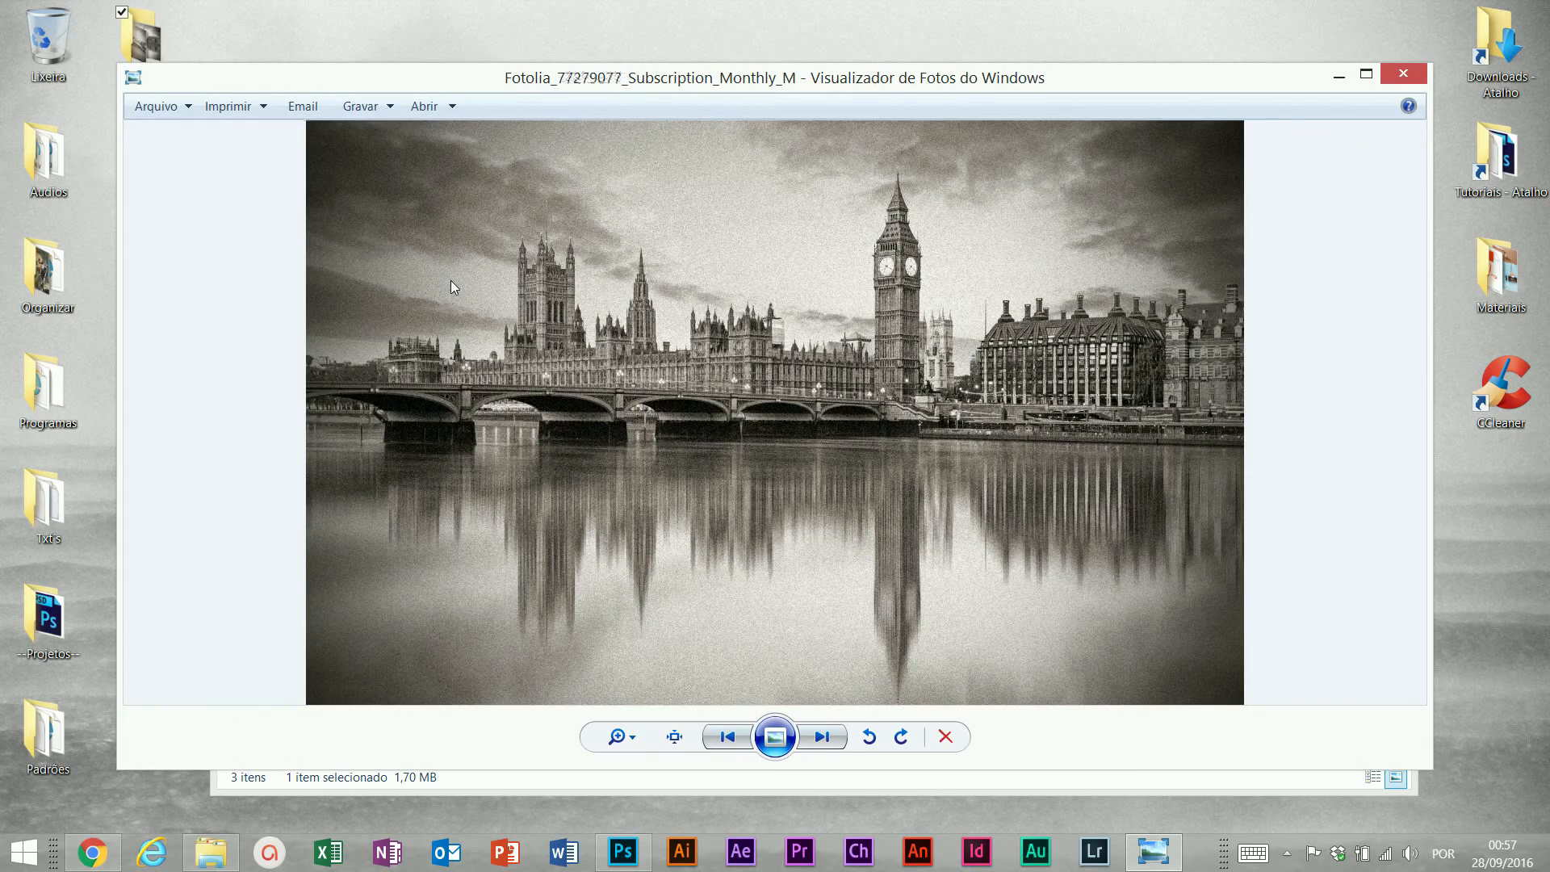
pyautogui.click(1398, 75)
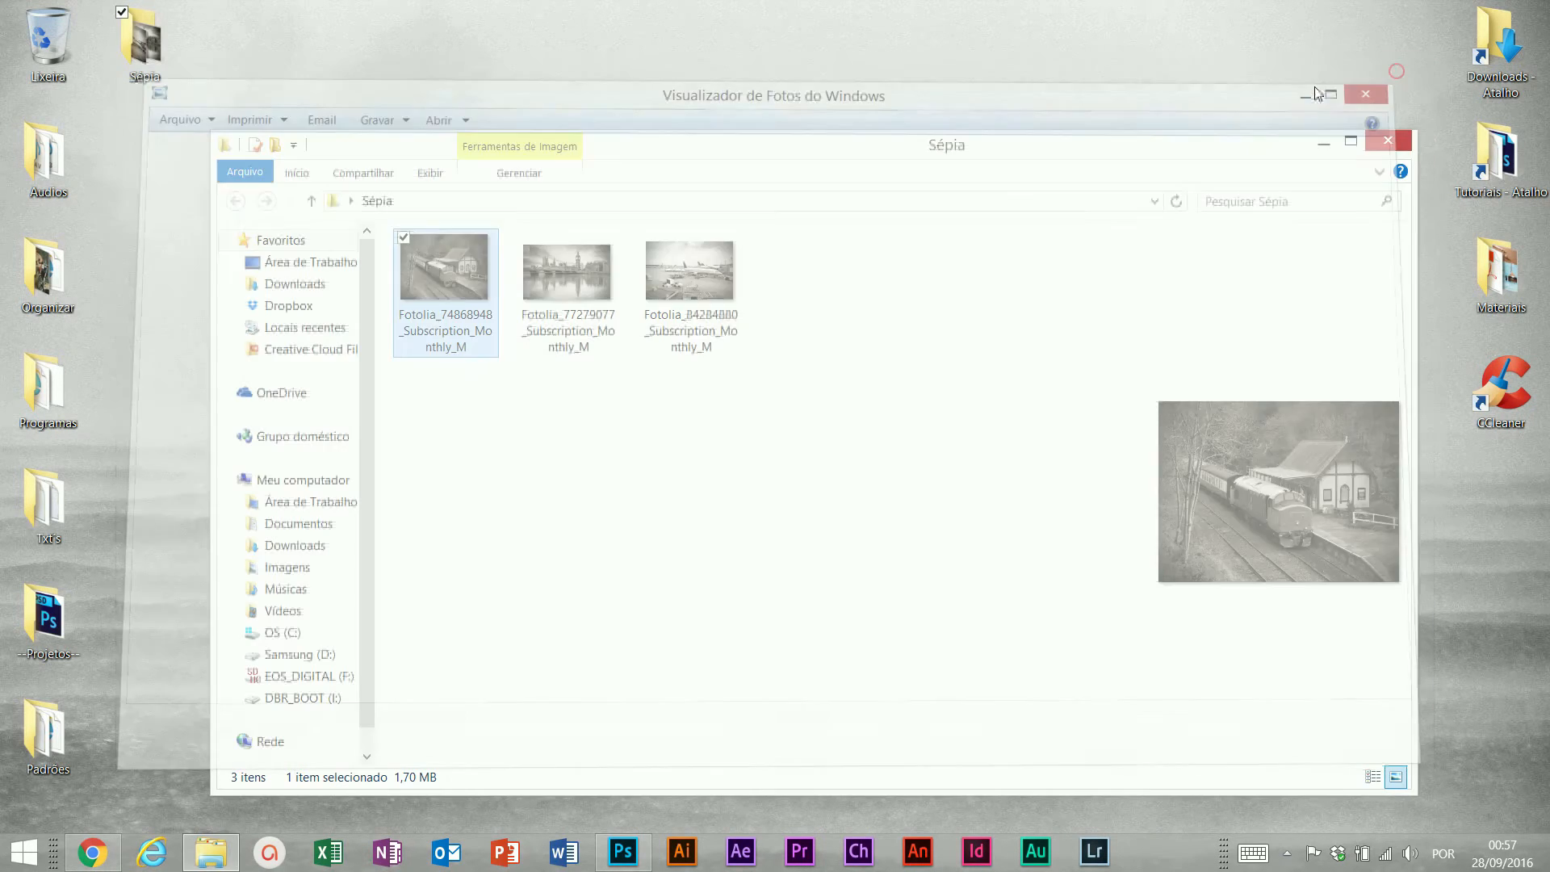
pyautogui.click(1389, 143)
# Switch back to Photoshop and open the train photo Fotolia_74868948_Subscription_Monthly_M from the Fotolia folder, keeping its embedded color profile
pyautogui.click(615, 848)
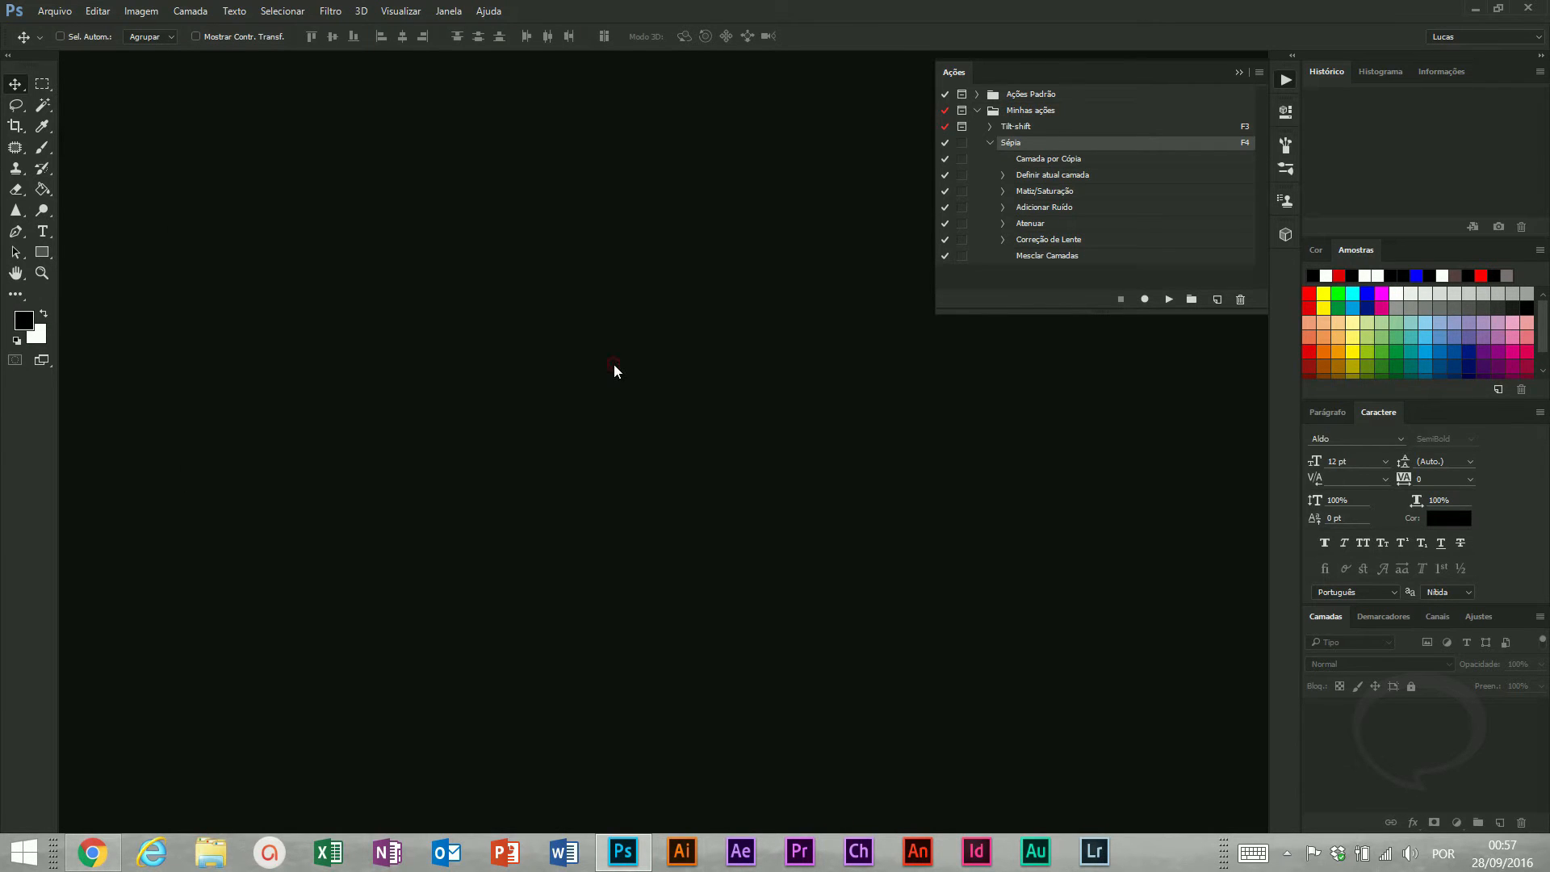
pyautogui.doubleClick(613, 365)
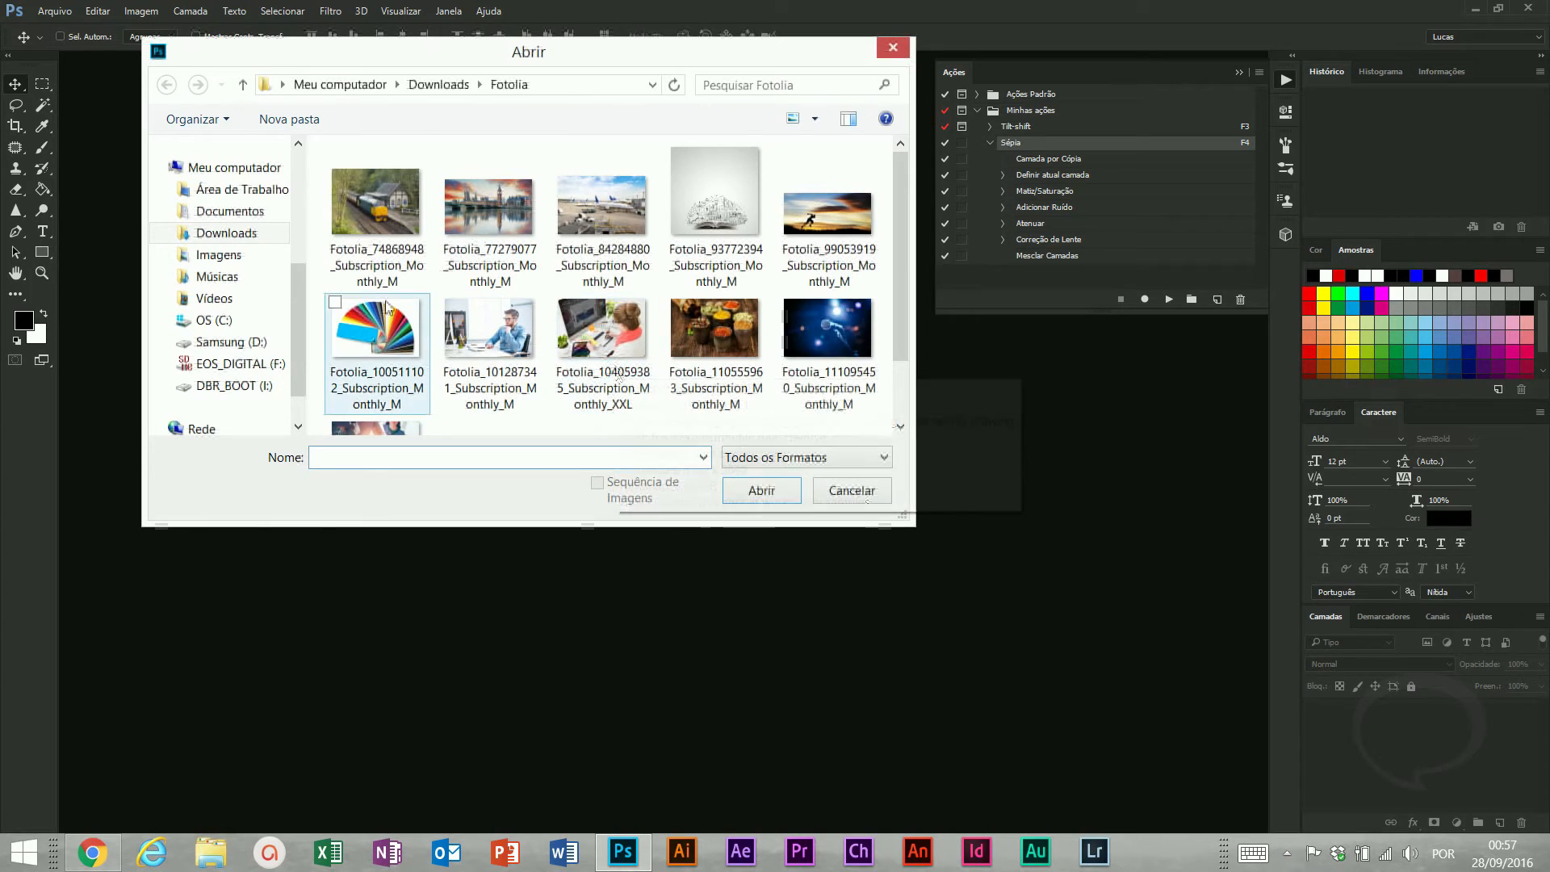
pyautogui.click(394, 224)
pyautogui.click(773, 494)
pyautogui.click(870, 414)
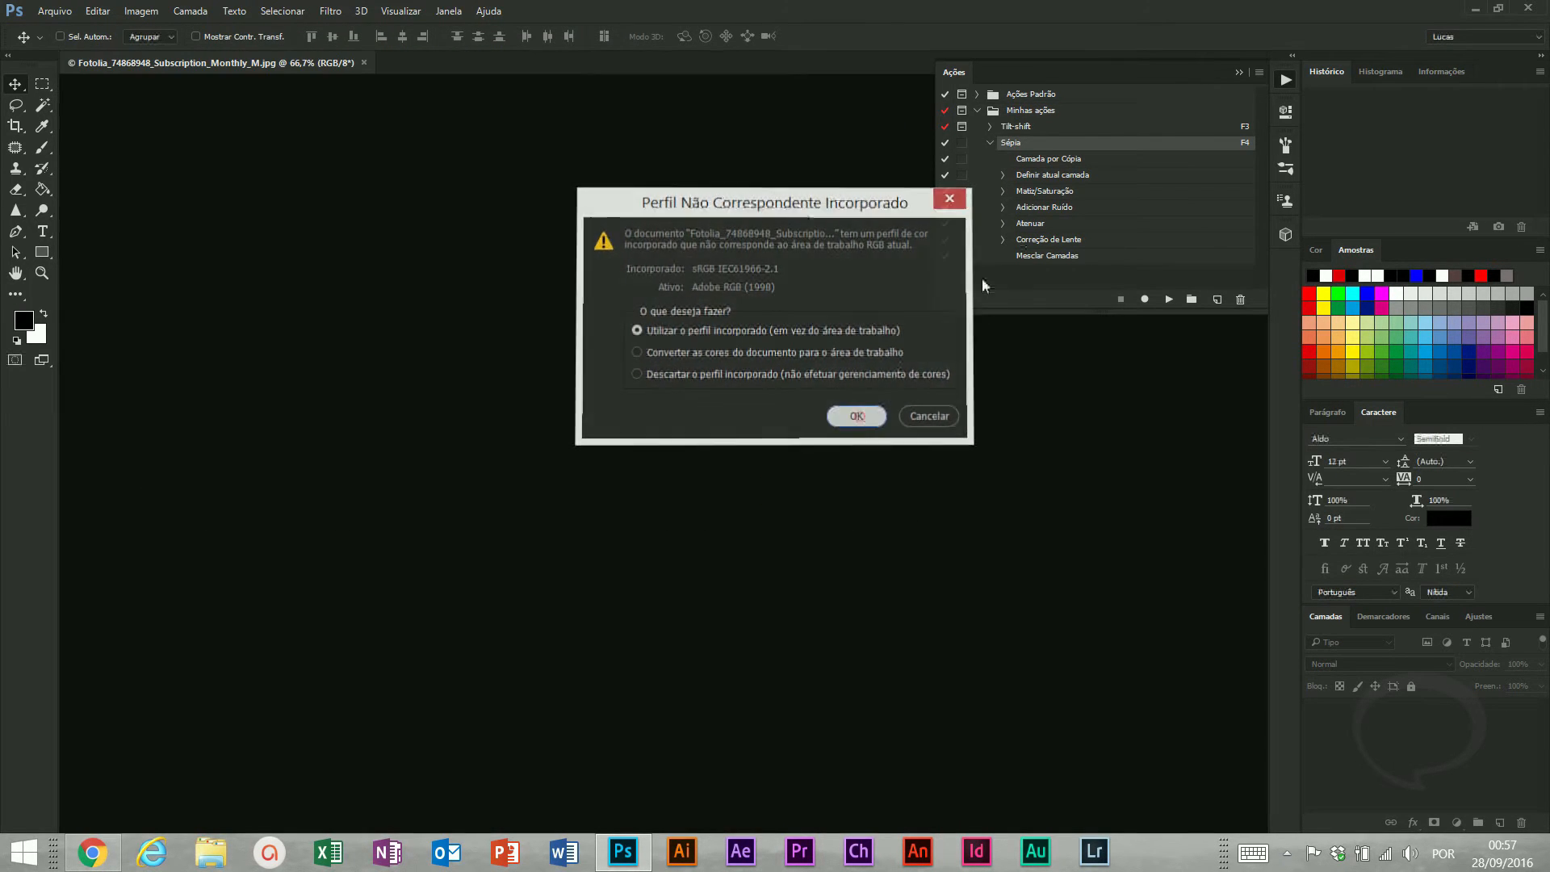
# Collapse the Sépia action and start recording a new action named Reduzir tamanho in the Minhas ações set
pyautogui.click(990, 143)
pyautogui.click(1063, 221)
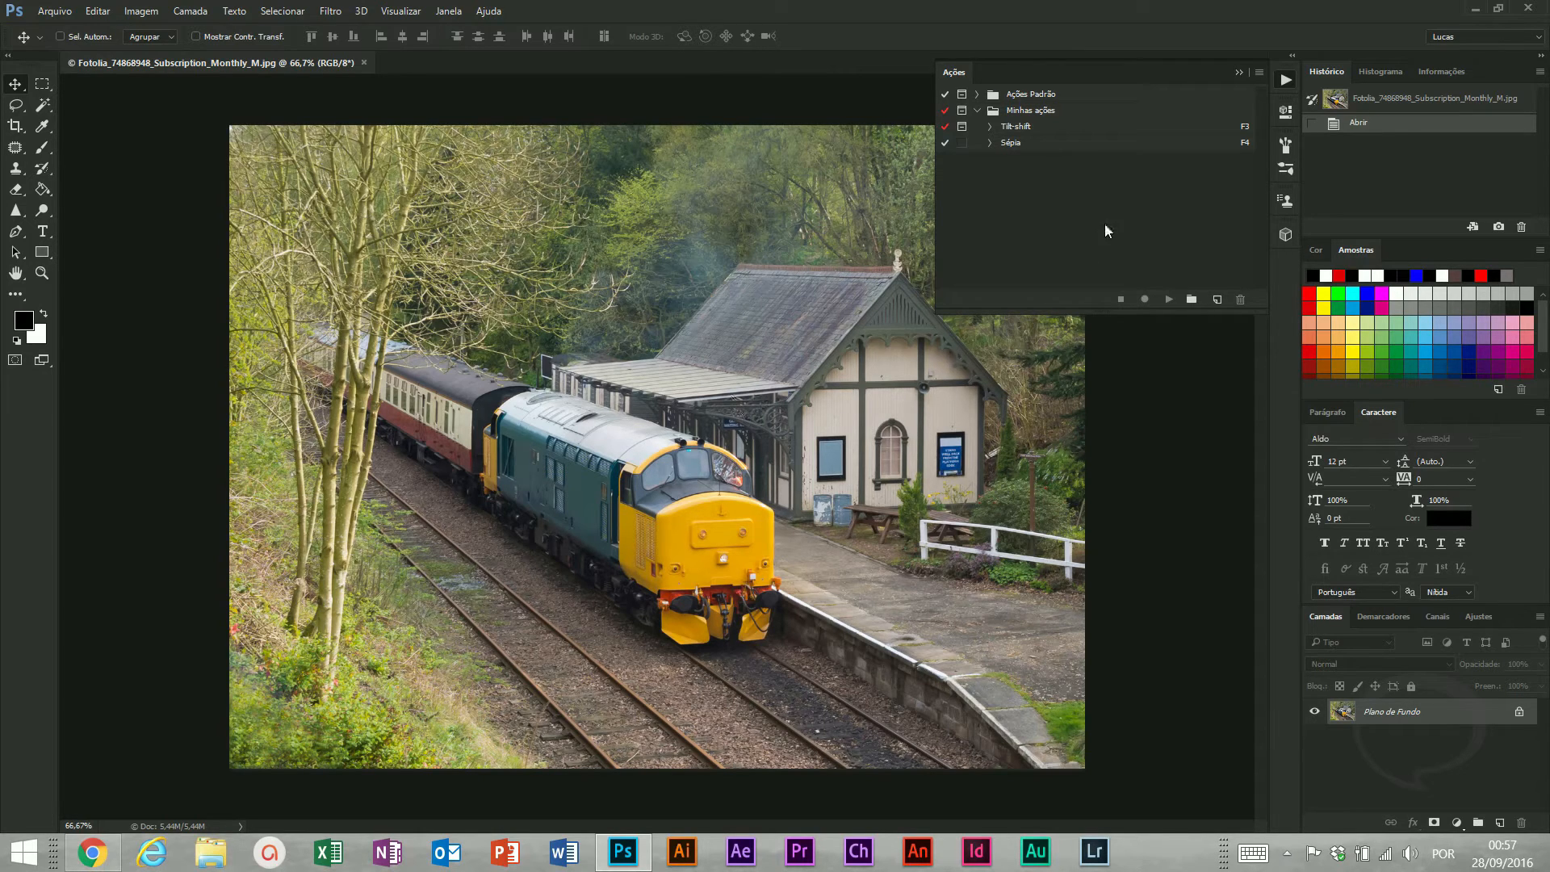
pyautogui.click(1041, 111)
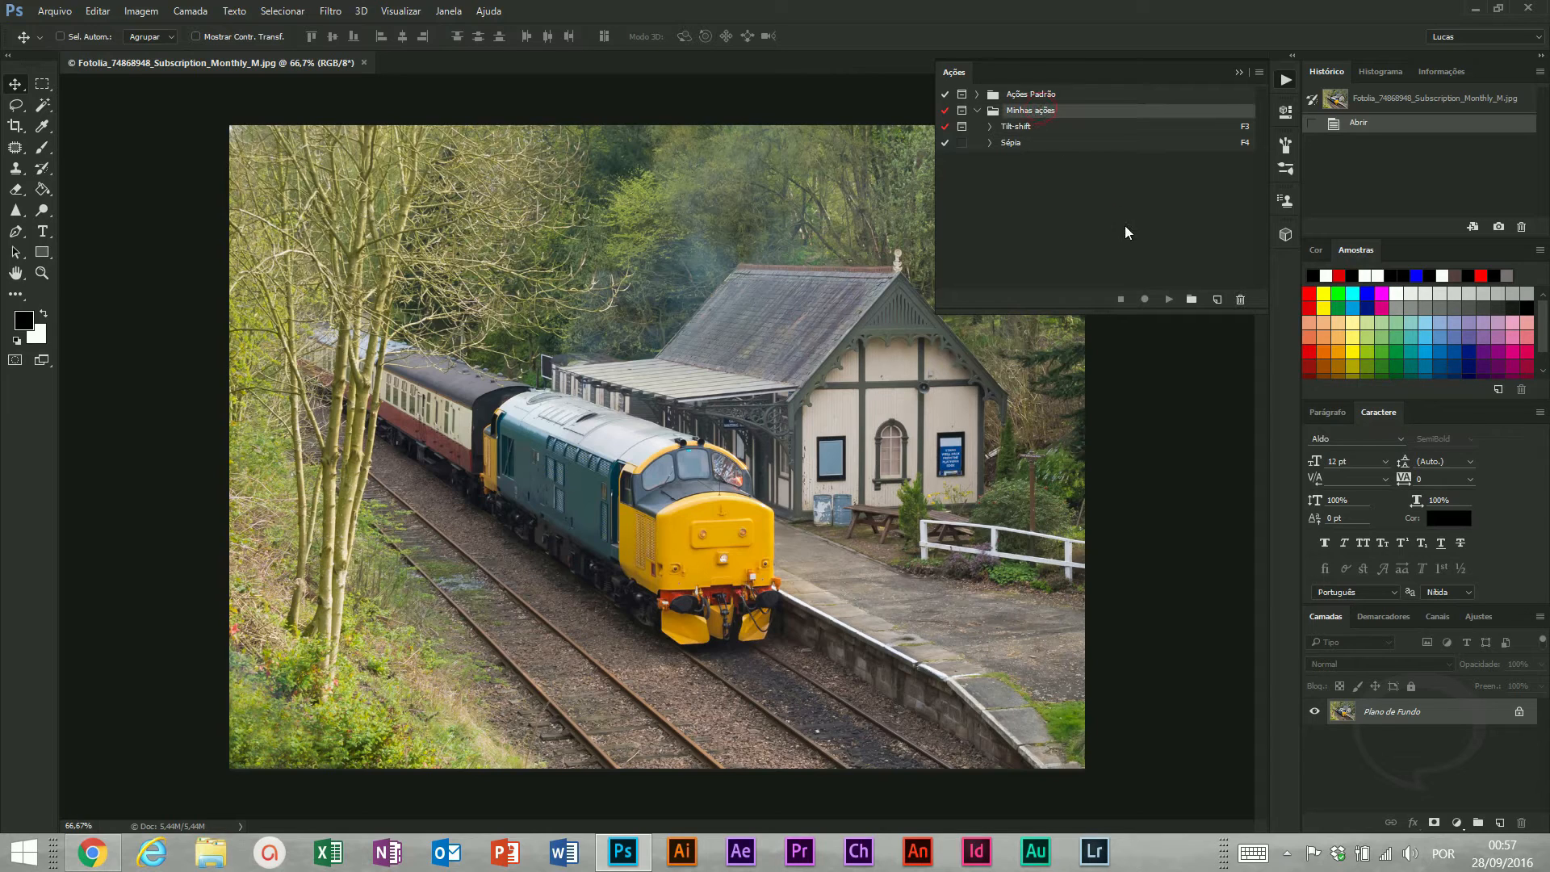
pyautogui.click(1217, 299)
pyautogui.write('Reduzir tamanho')
pyautogui.press('Return')
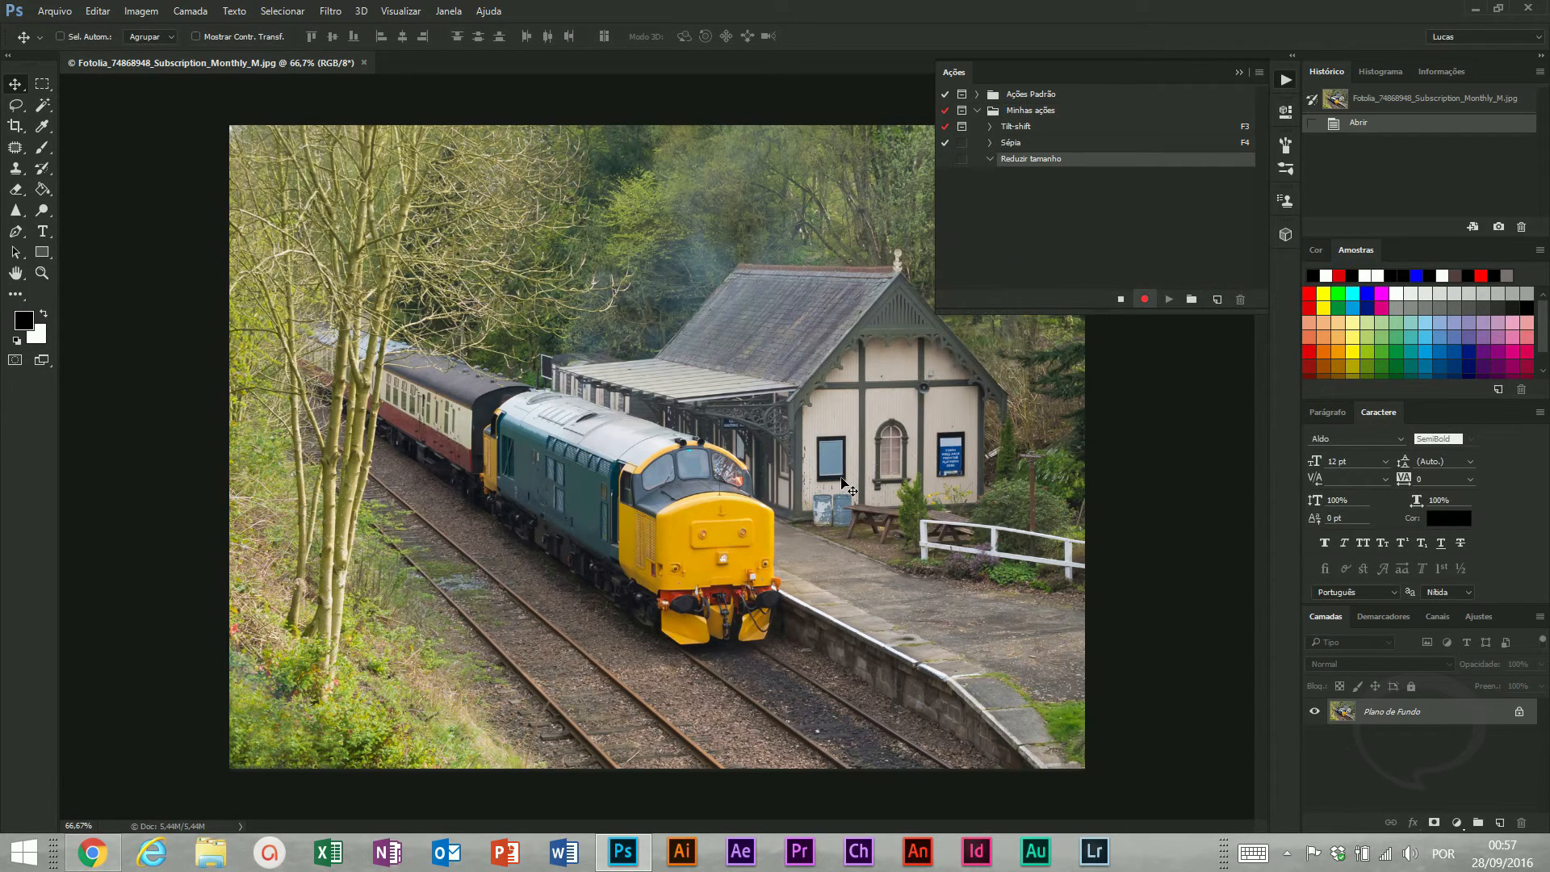
# Resize the train photo to a resolution of 72 pixels per inch and a height of 800 pixels
pyautogui.hotkey('ctrl', 'alt', 'i')
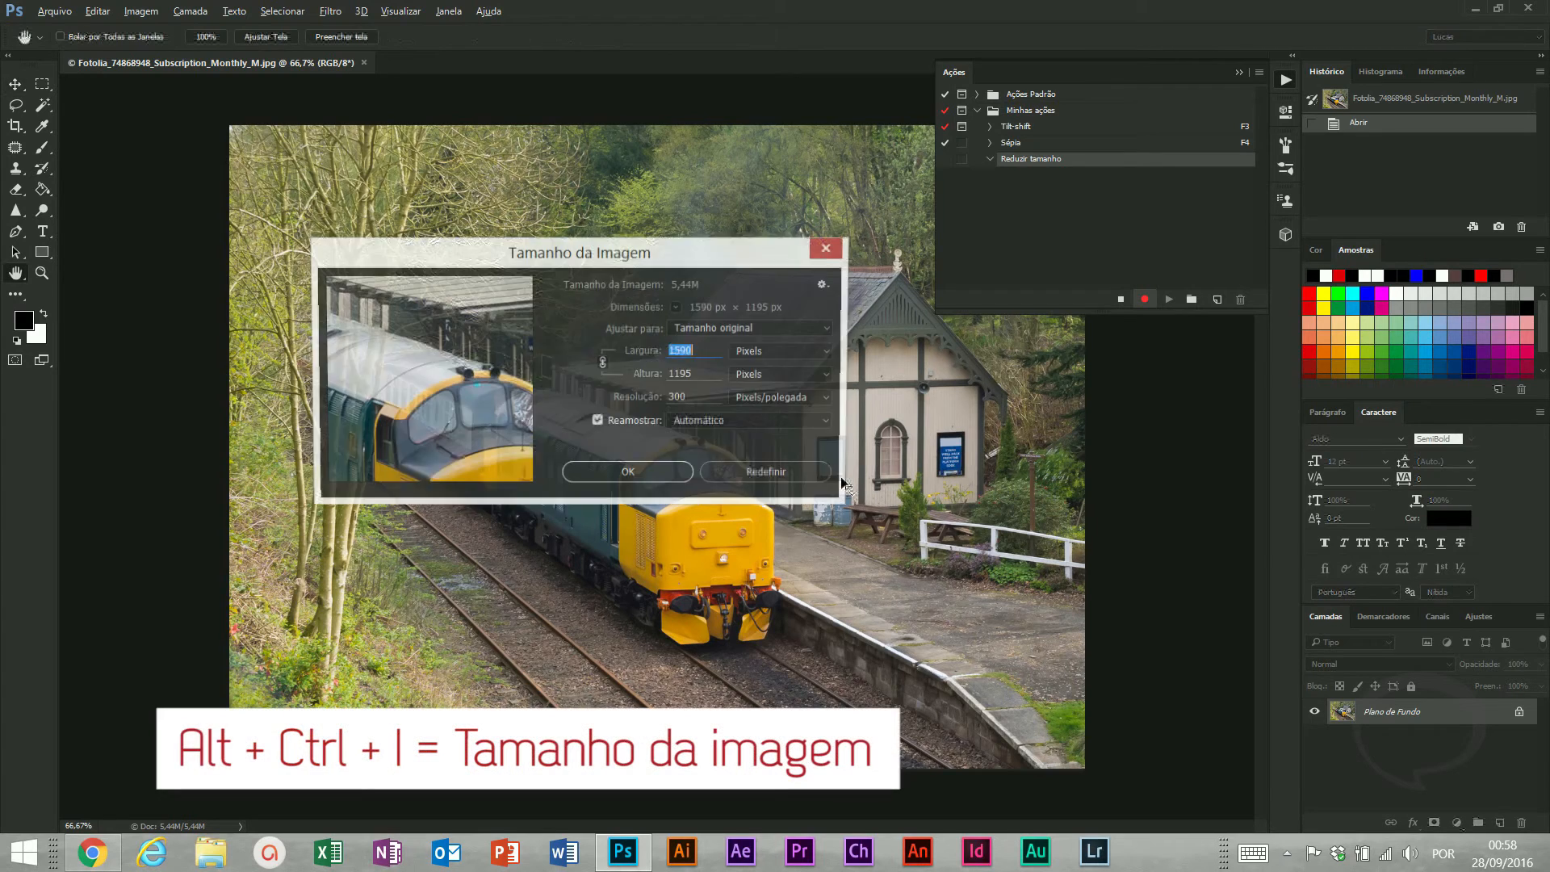
pyautogui.click(626, 404)
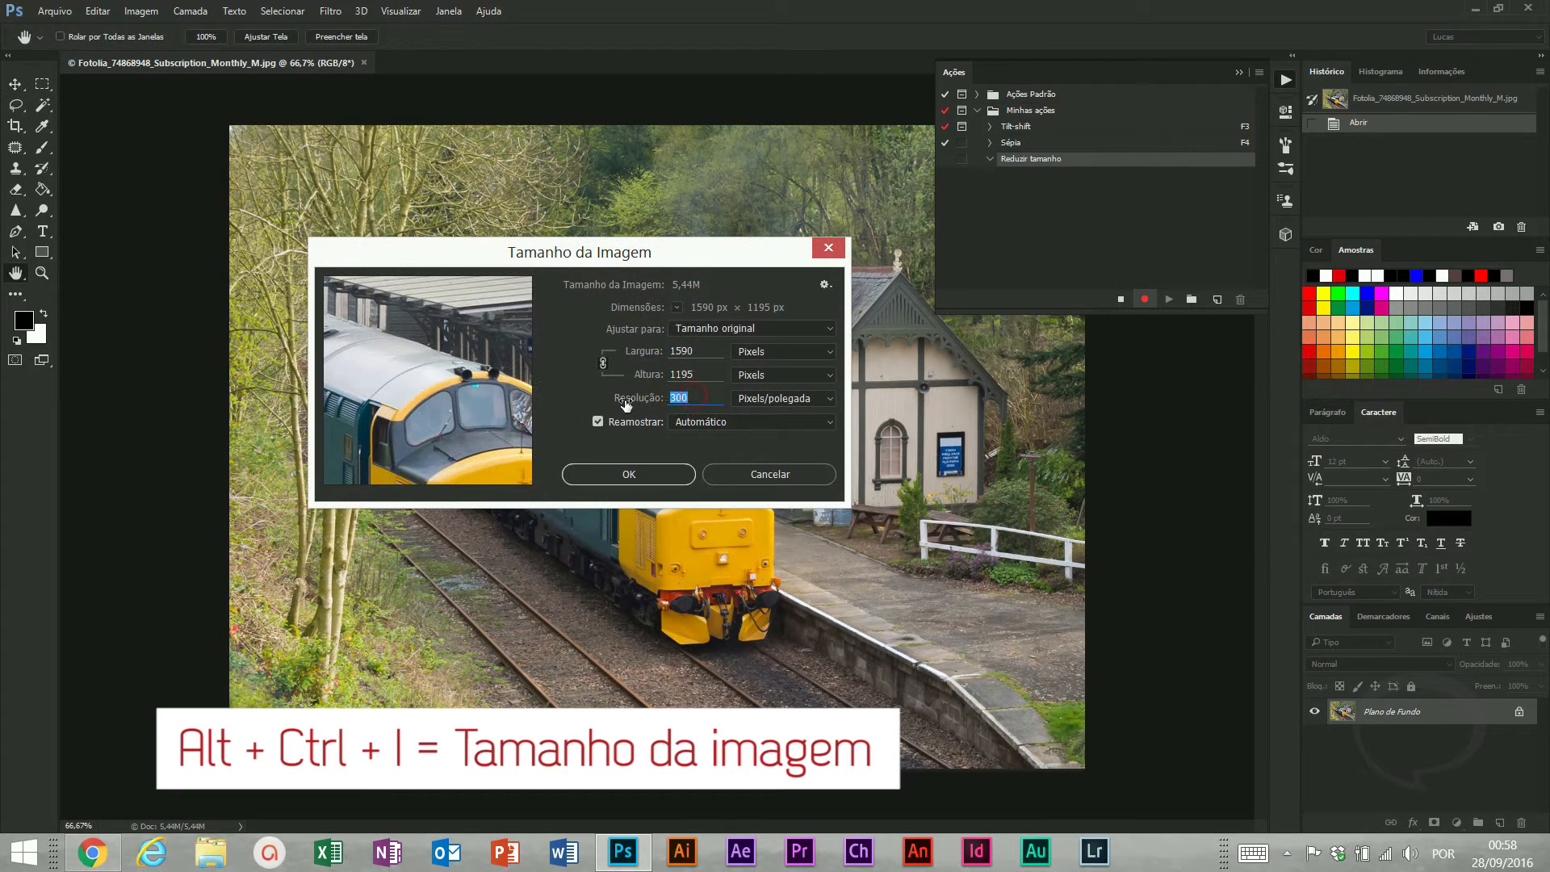
pyautogui.write('72')
pyautogui.click(631, 376)
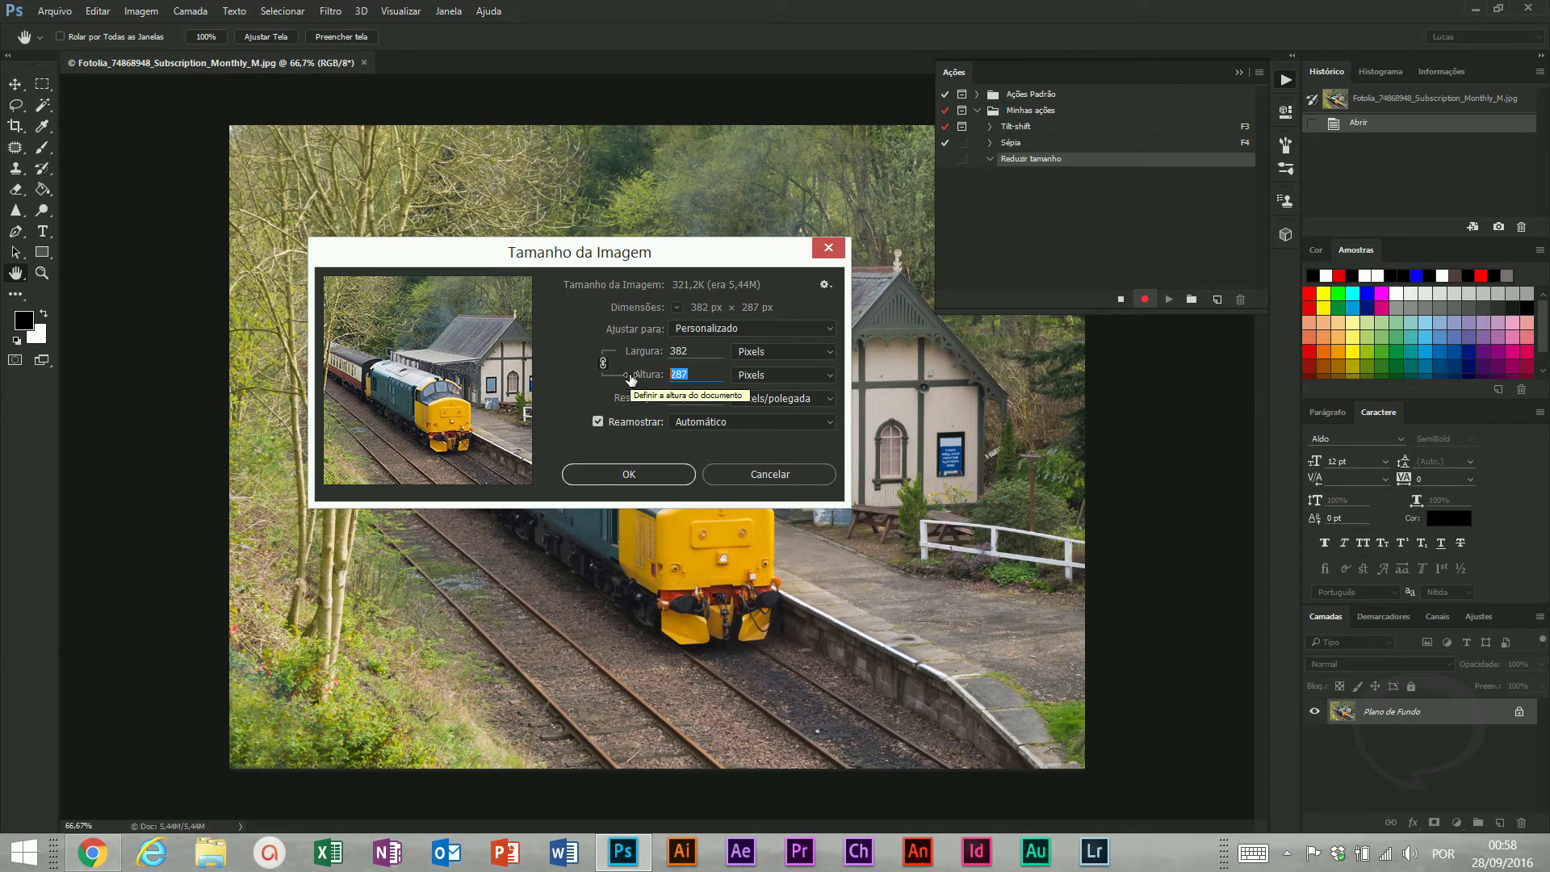
pyautogui.write('800')
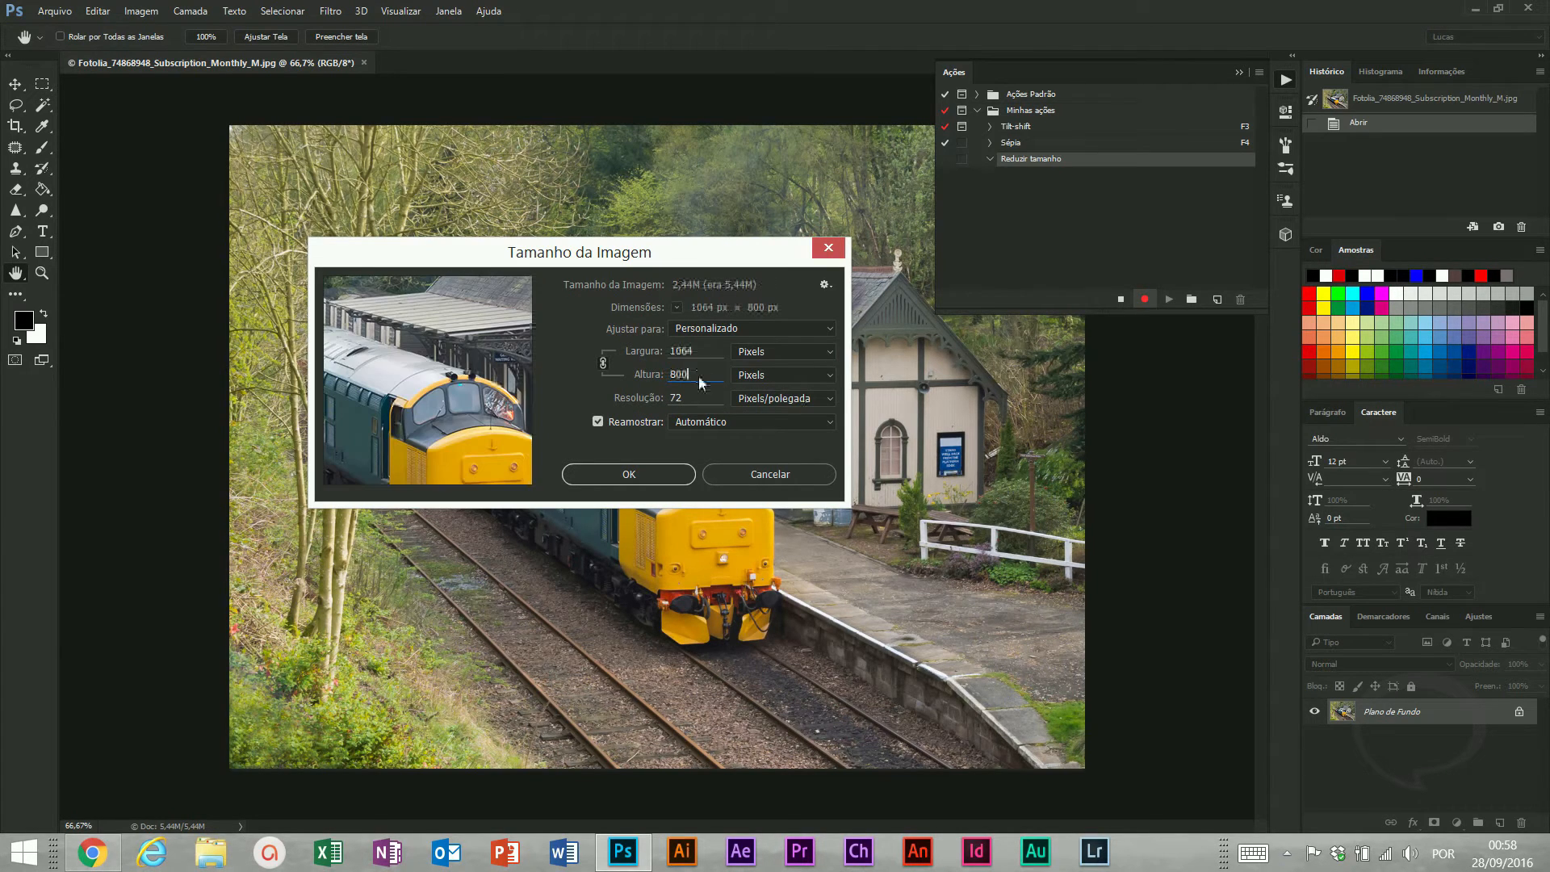
pyautogui.click(646, 479)
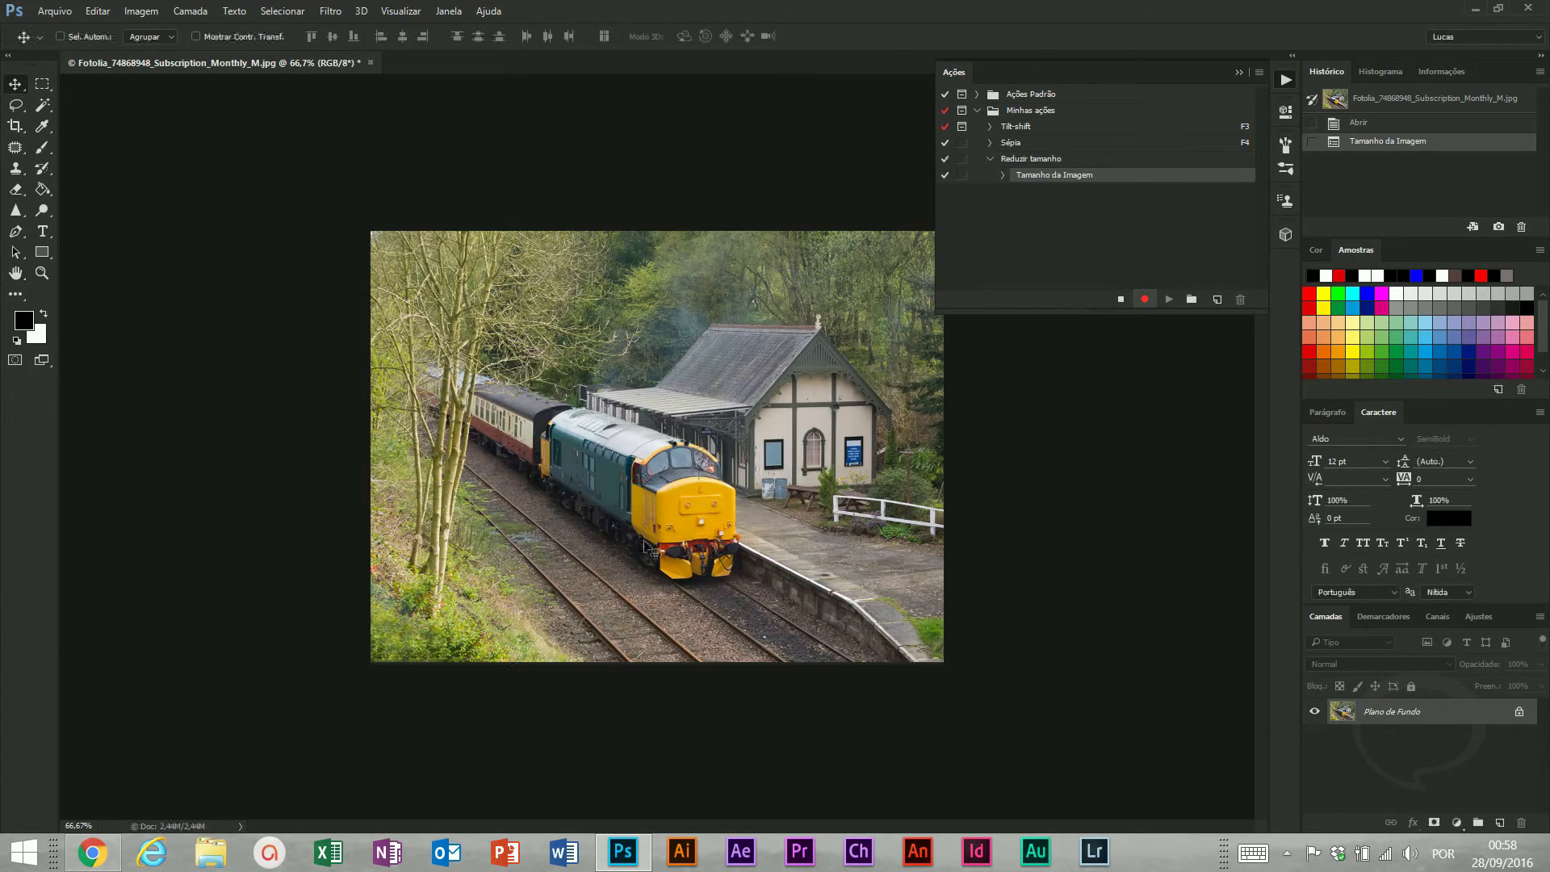
# Stop recording the Reduzir tamanho action and close the train photo without saving the changes
pyautogui.click(1120, 299)
pyautogui.hotkey('ctrl', 'w')
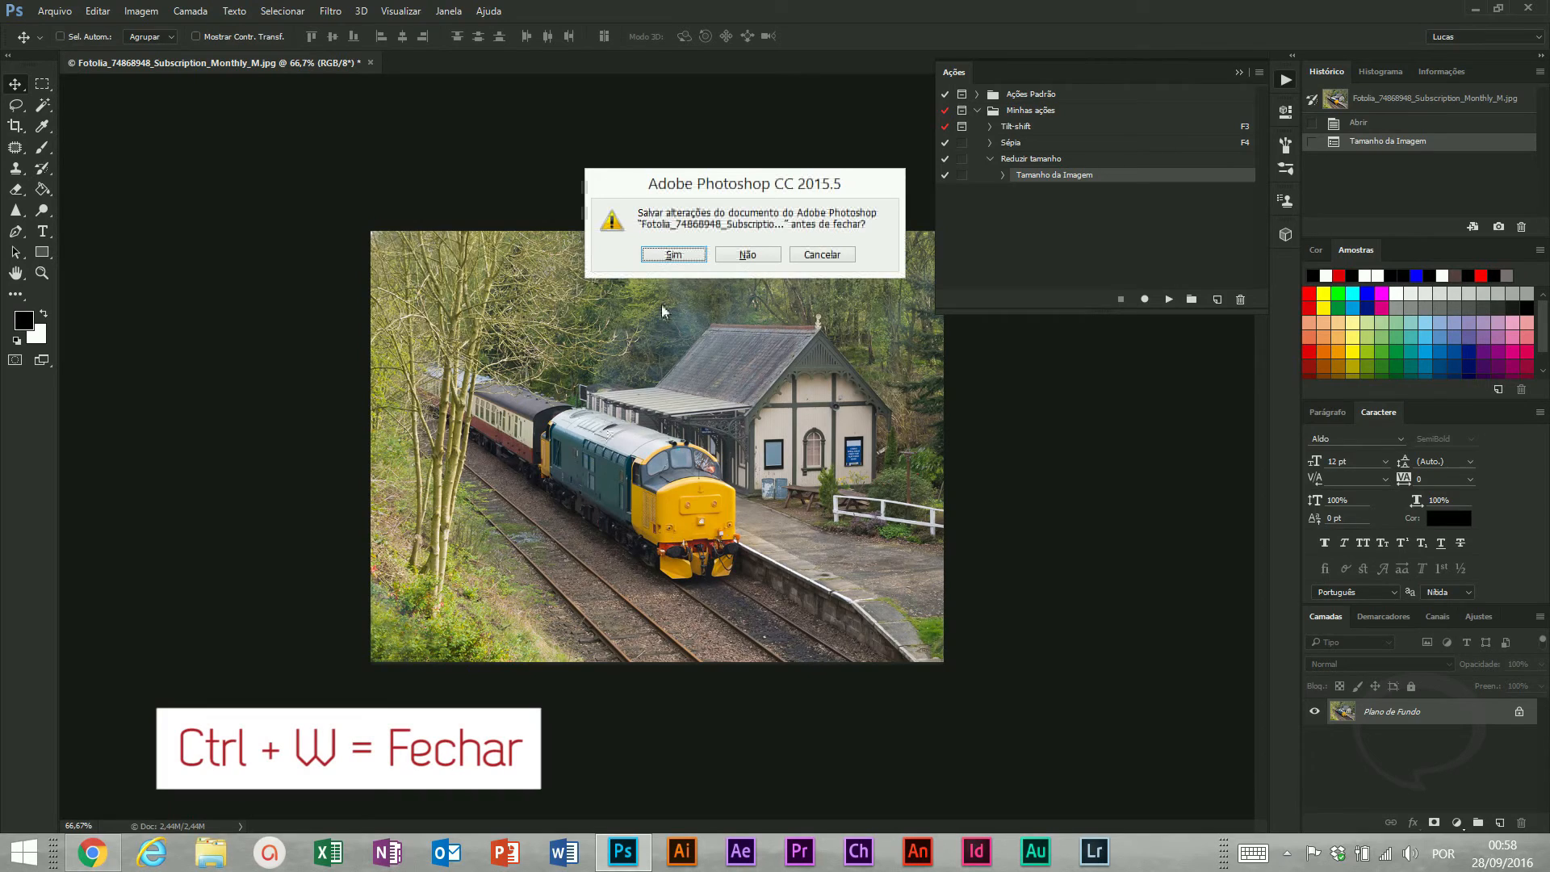
pyautogui.click(747, 255)
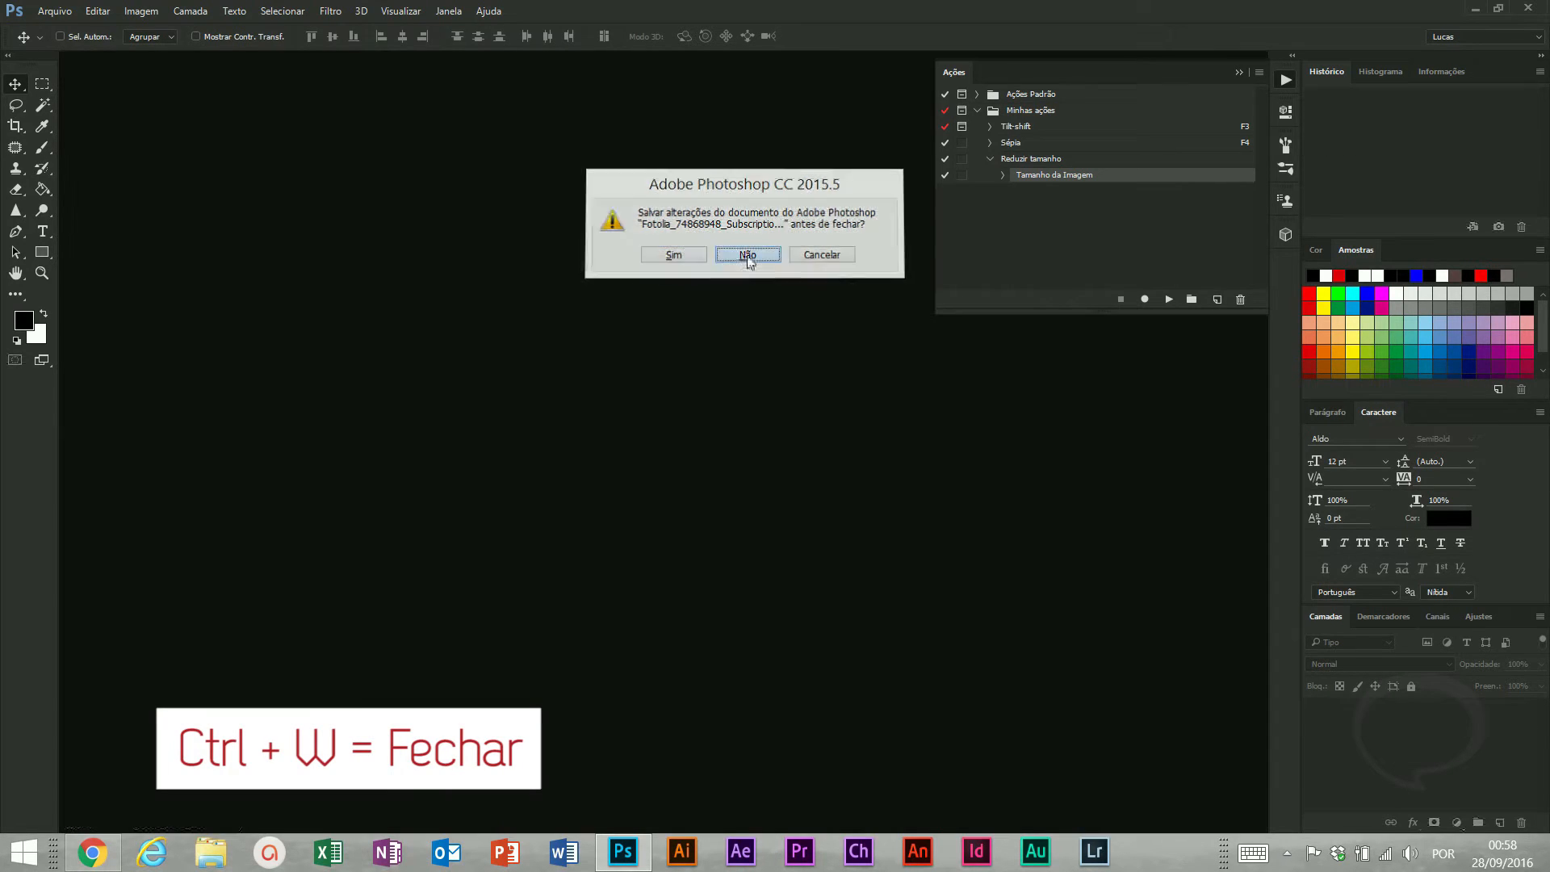
# Set up a batch run of the Reduzir tamanho action with the Fotolia folder in Downloads as the source
pyautogui.click(54, 11)
pyautogui.moveTo(121, 458)
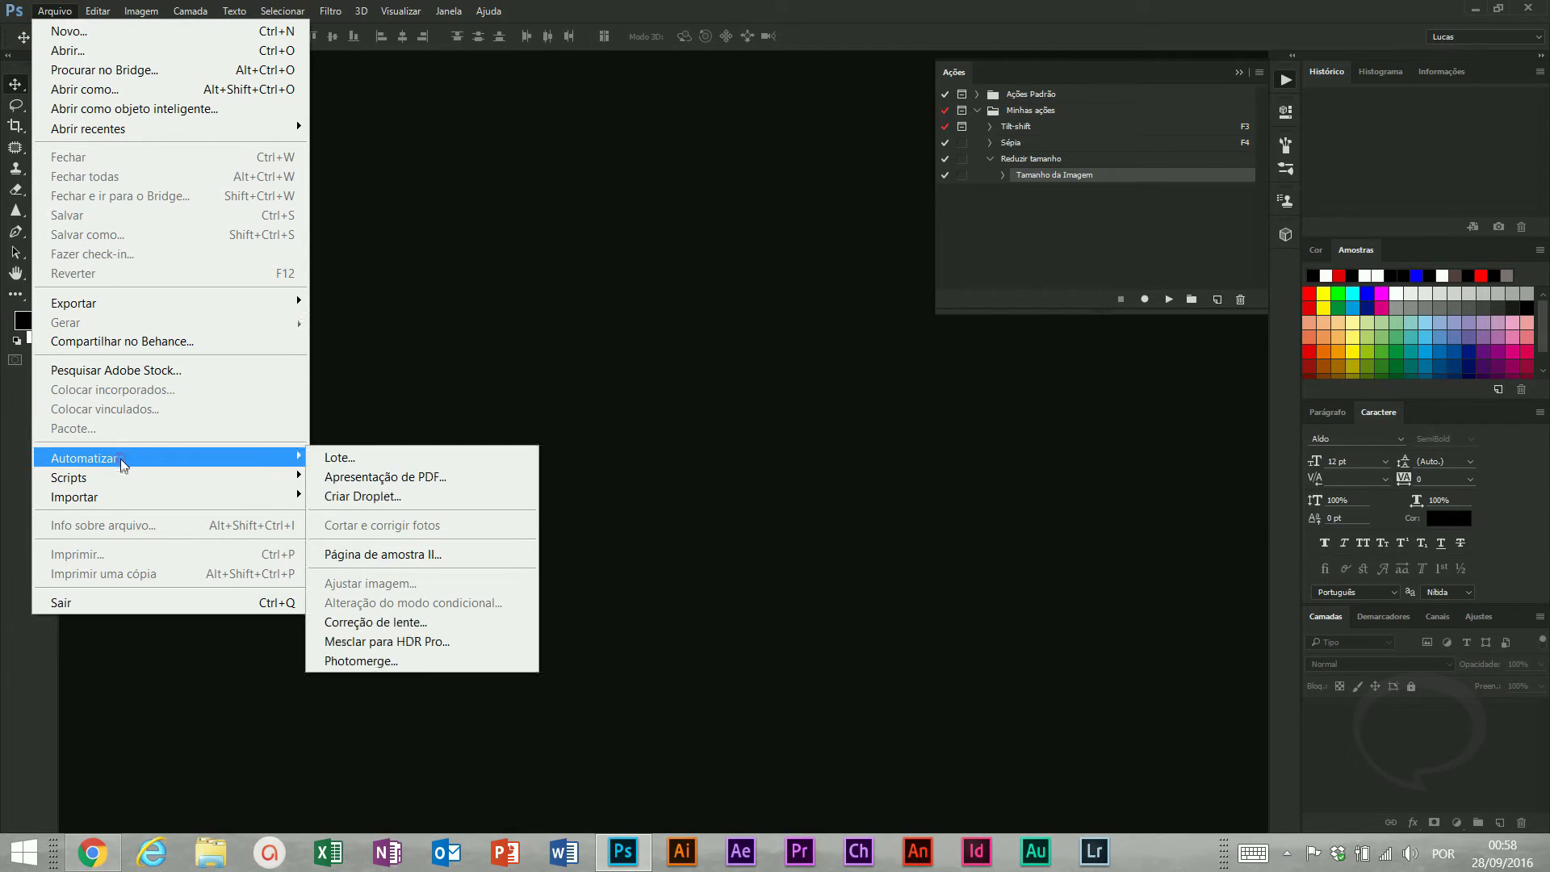
pyautogui.click(345, 454)
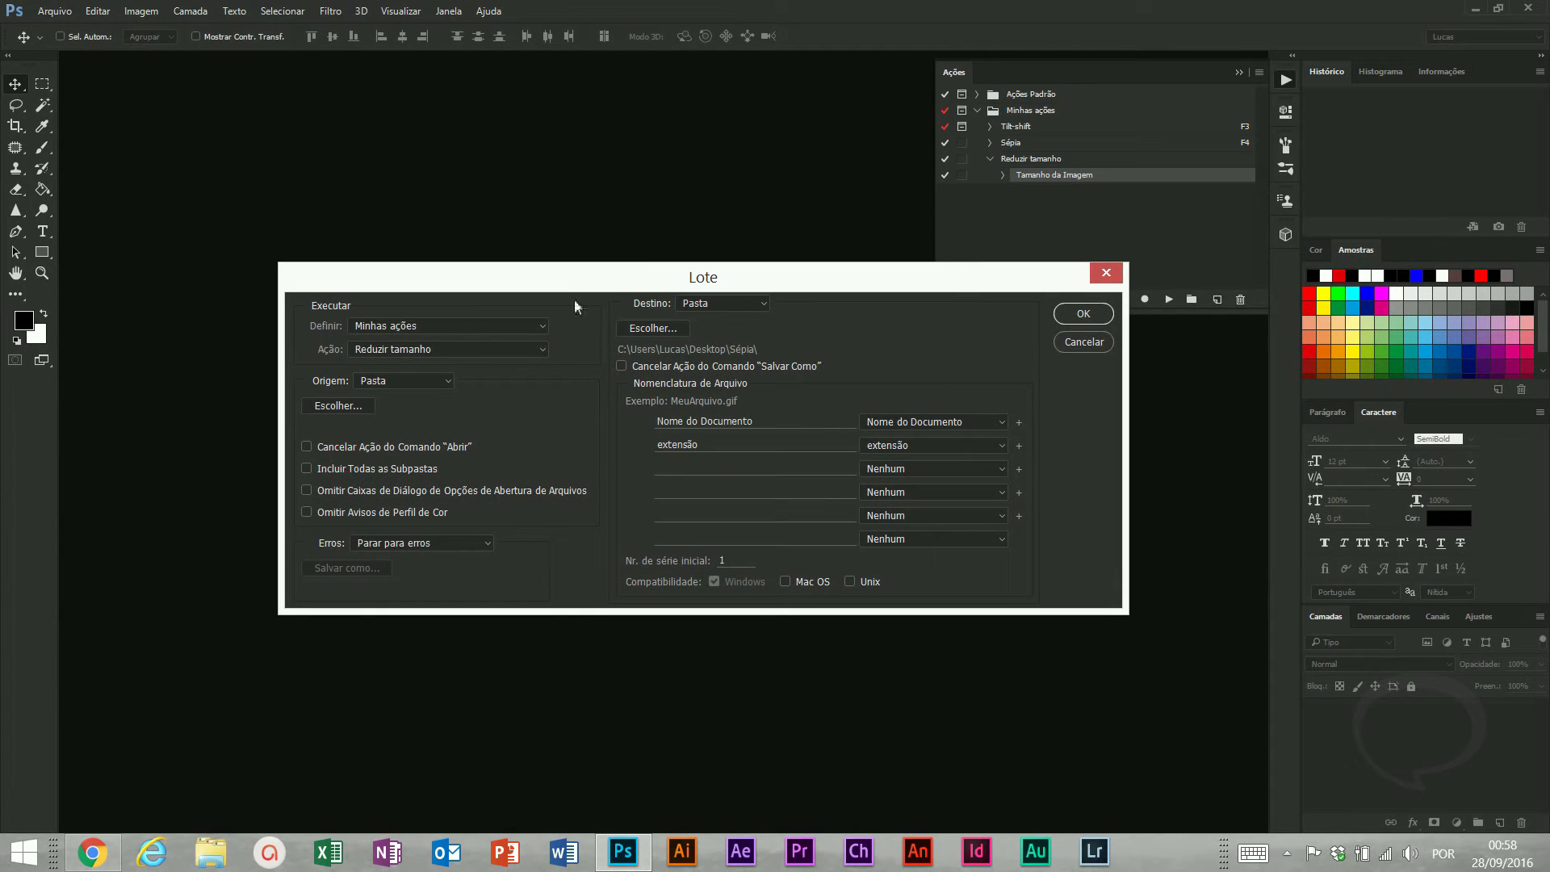
pyautogui.click(387, 379)
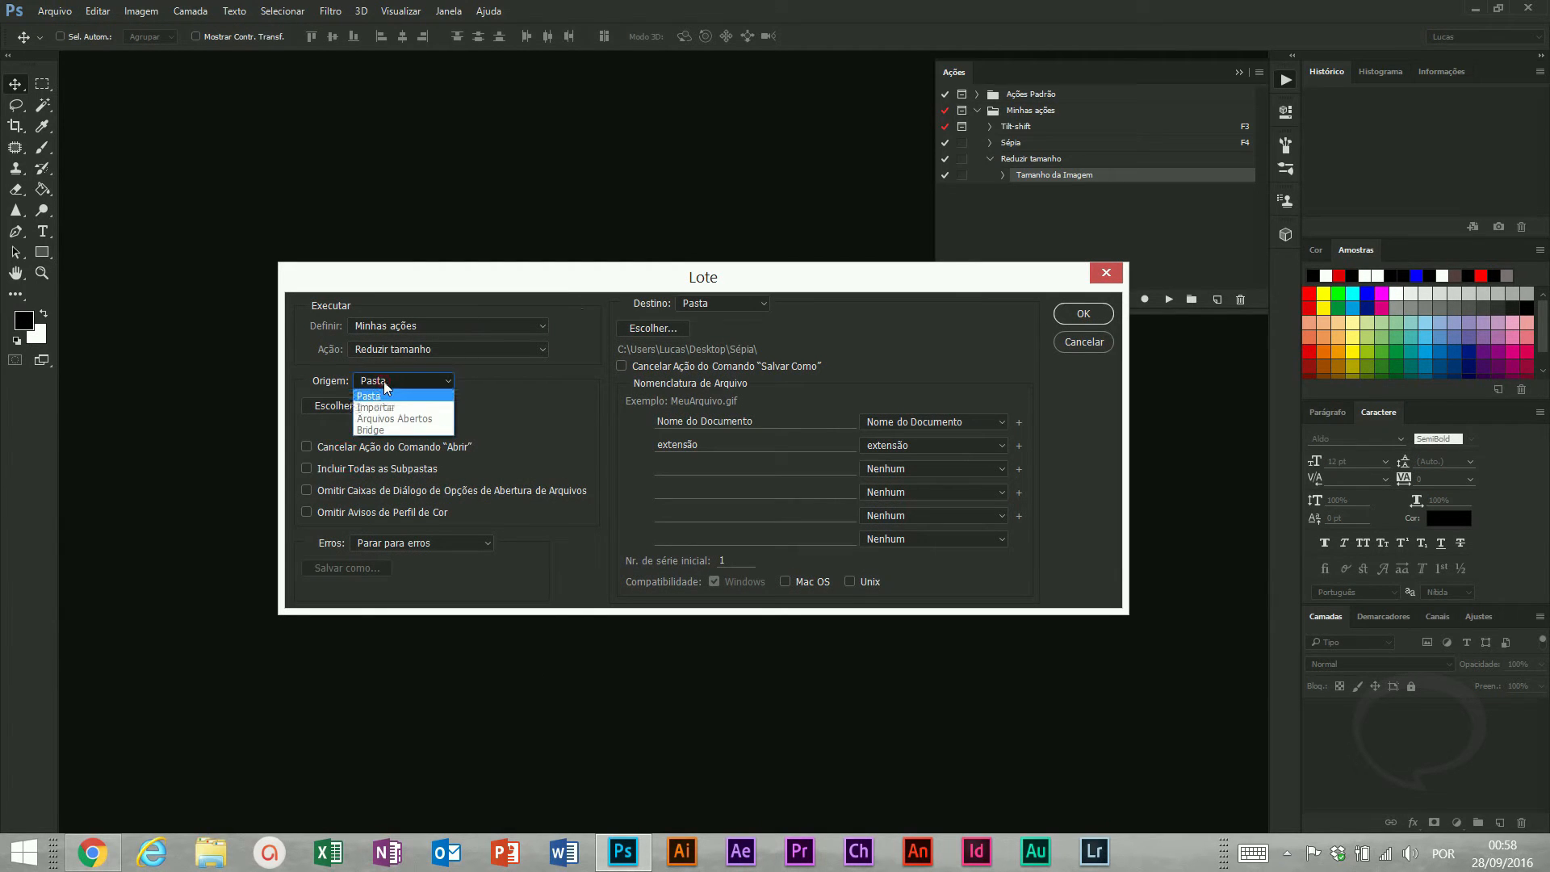
pyautogui.click(331, 404)
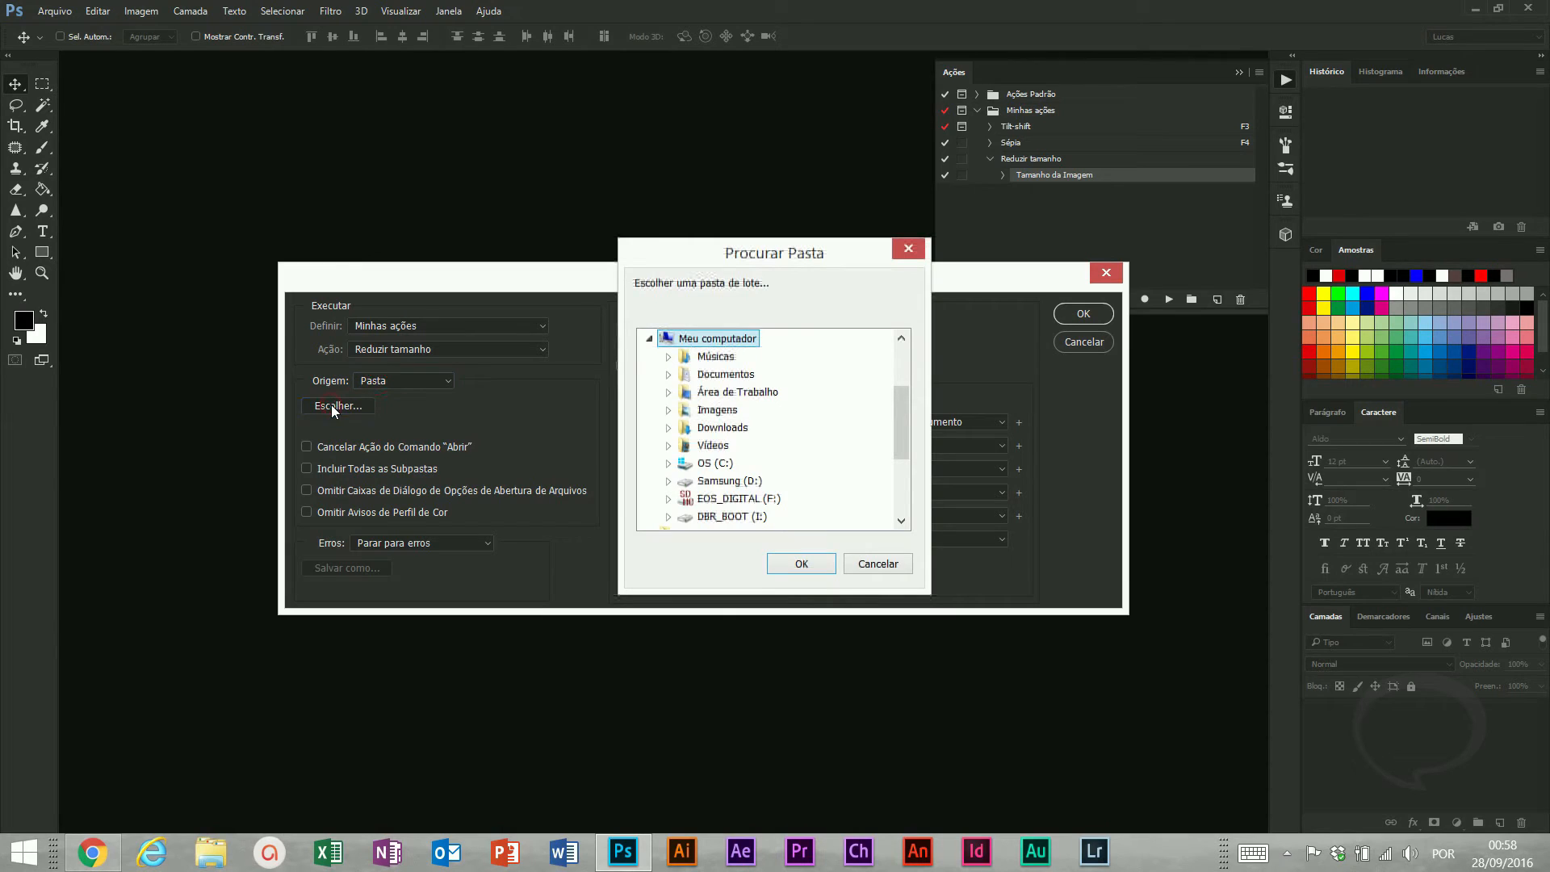
pyautogui.doubleClick(742, 427)
pyautogui.click(734, 464)
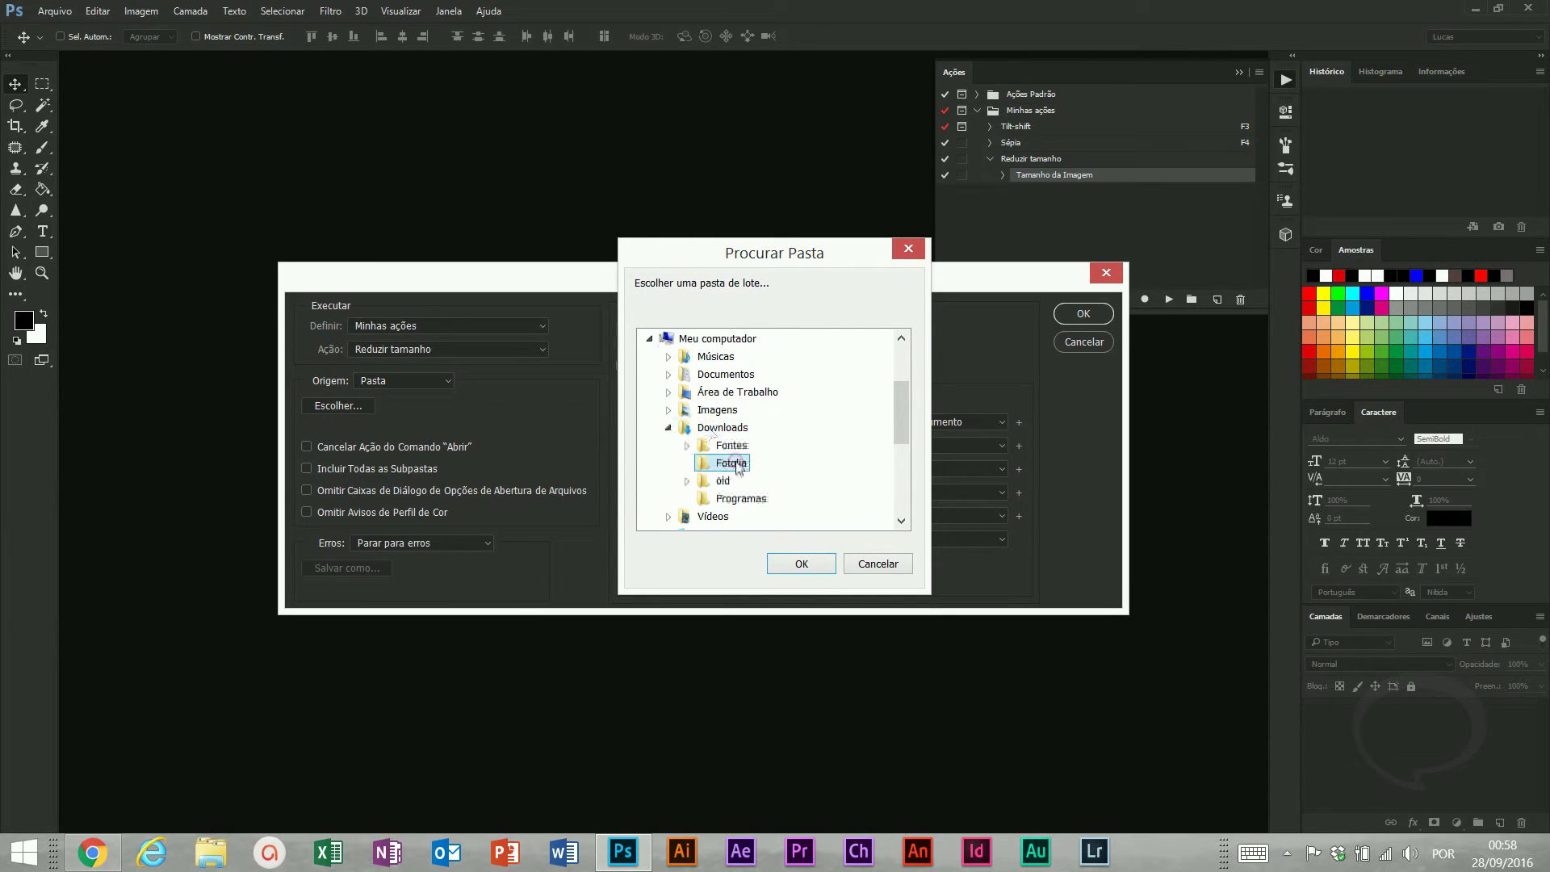
pyautogui.click(787, 563)
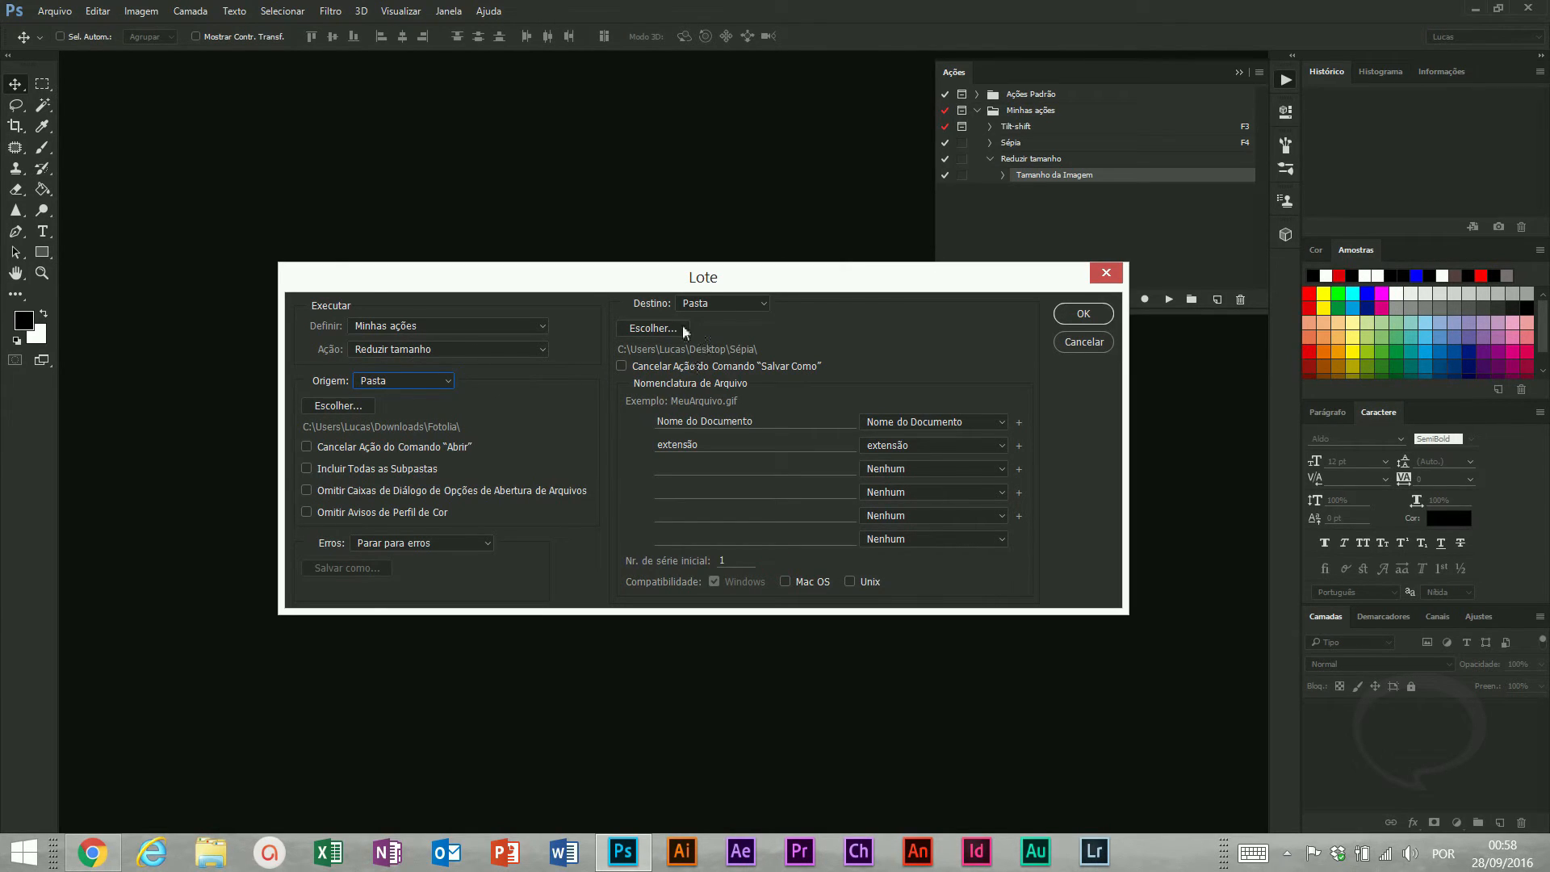
# Create a desktop folder named Imagens menores and choose it as the batch destination
pyautogui.click(654, 328)
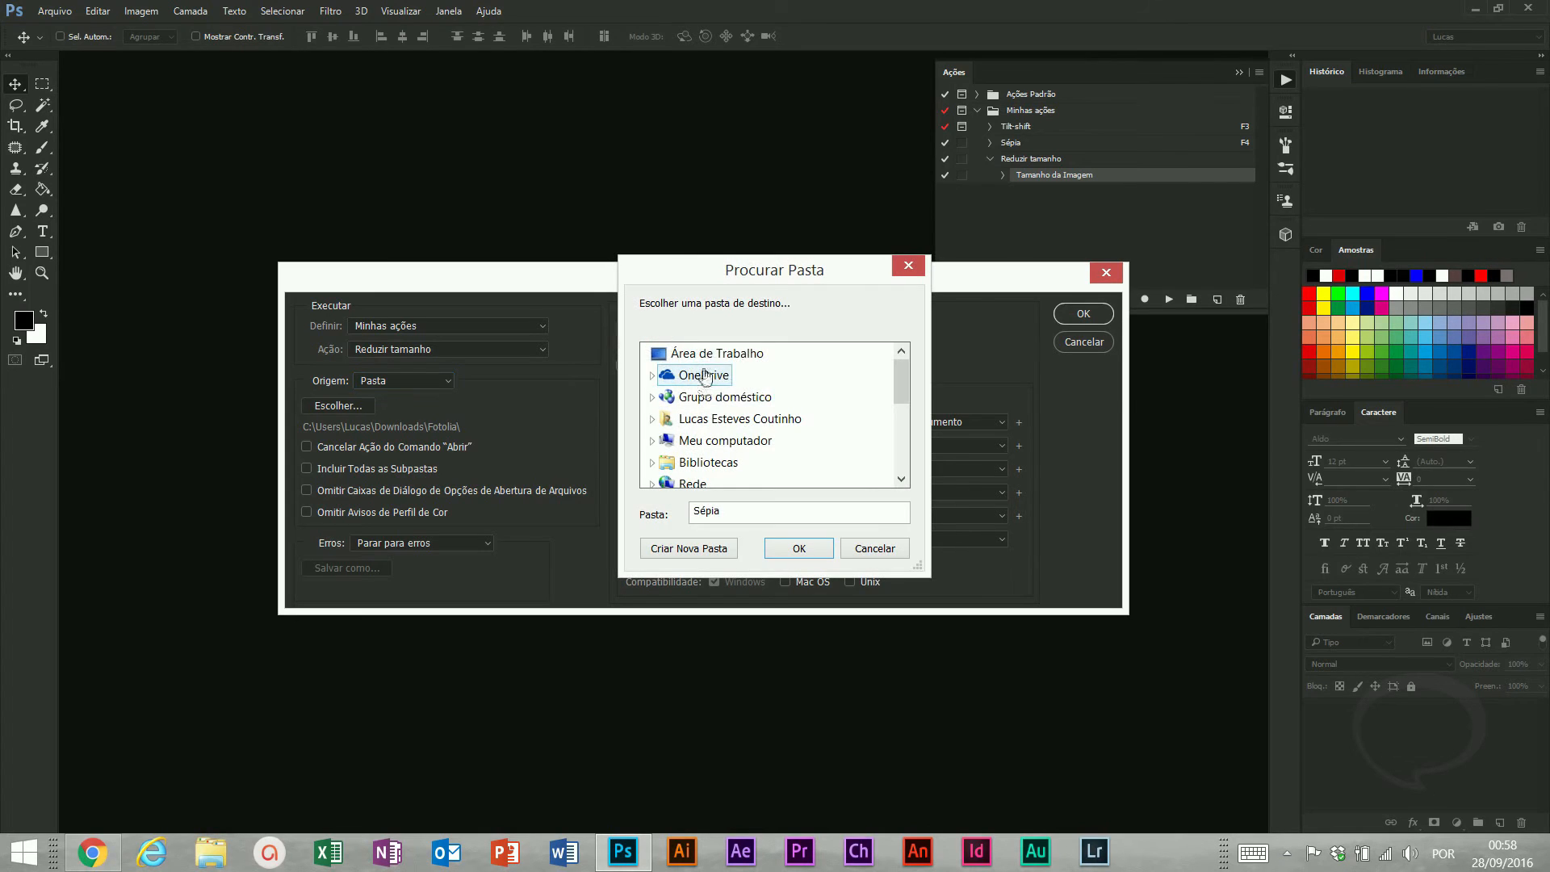
pyautogui.click(691, 548)
pyautogui.write('Imagens menores')
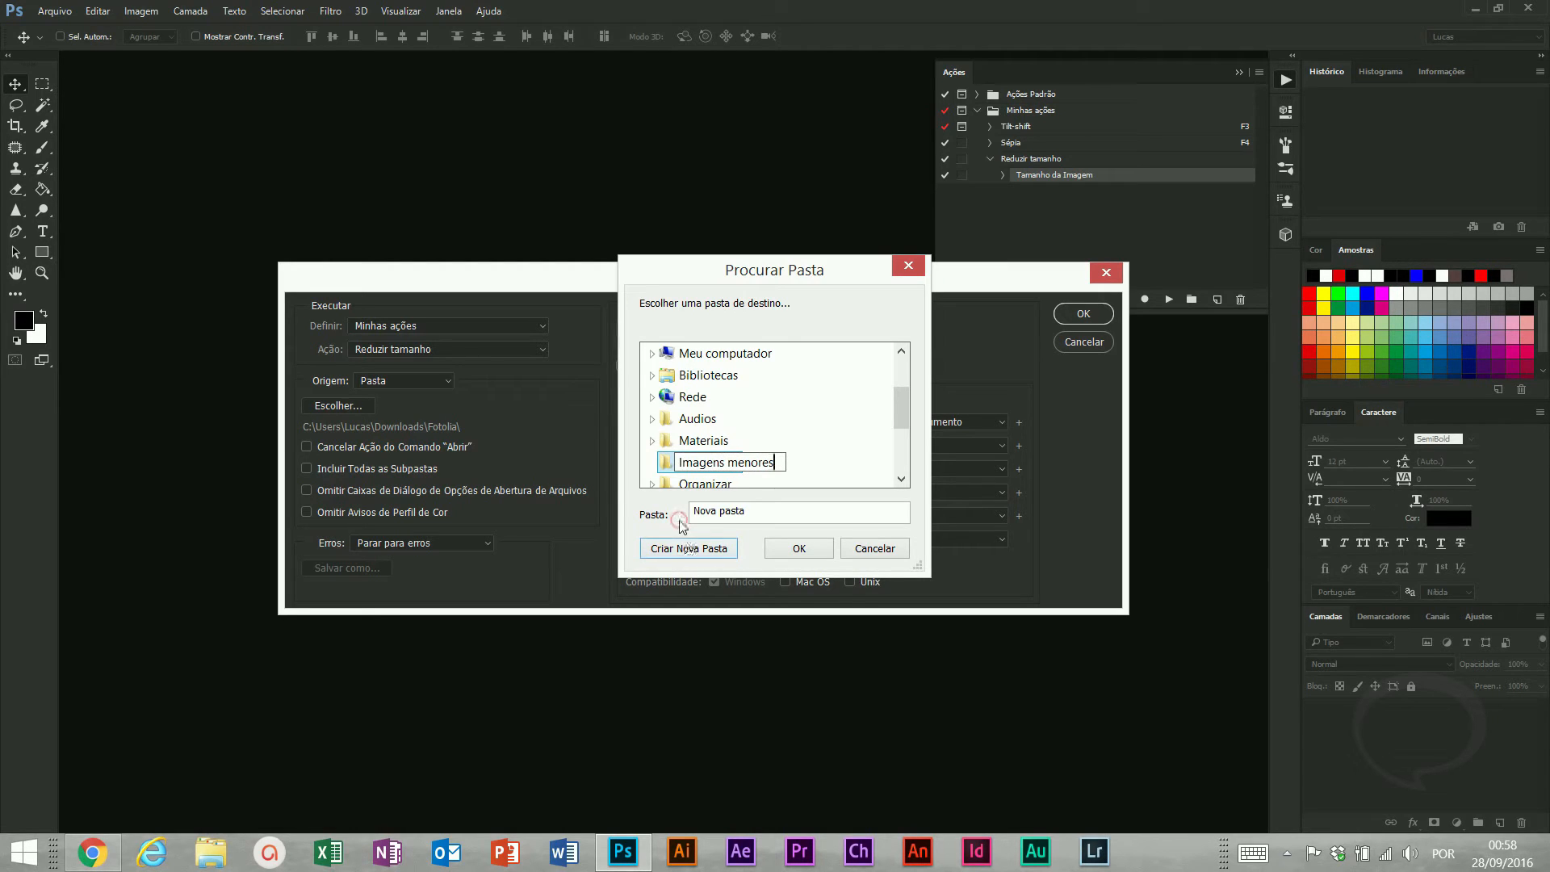
pyautogui.click(666, 462)
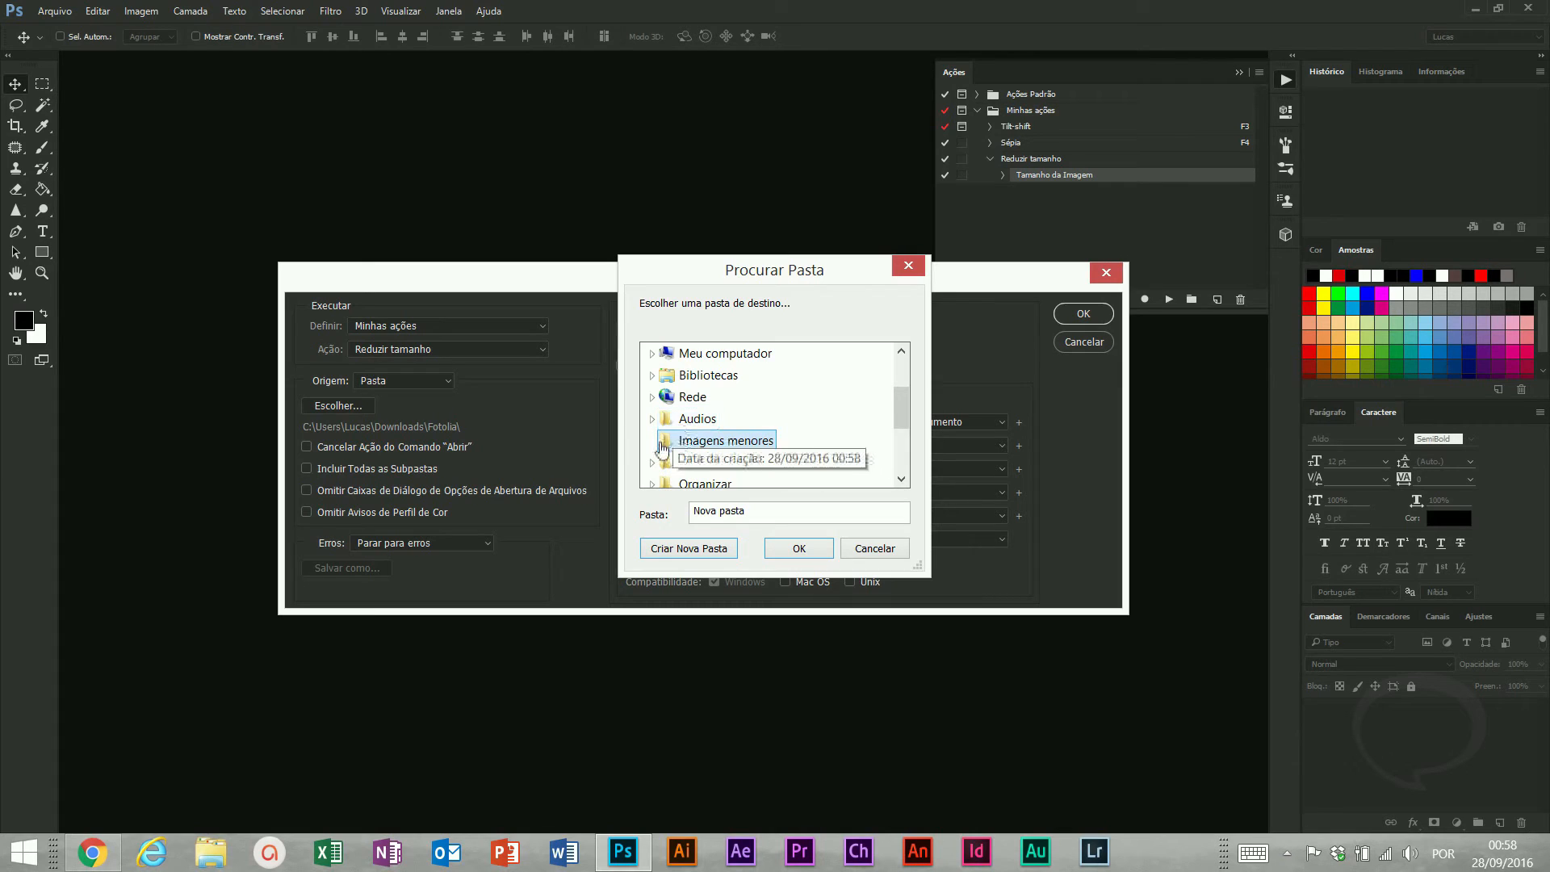
pyautogui.click(798, 548)
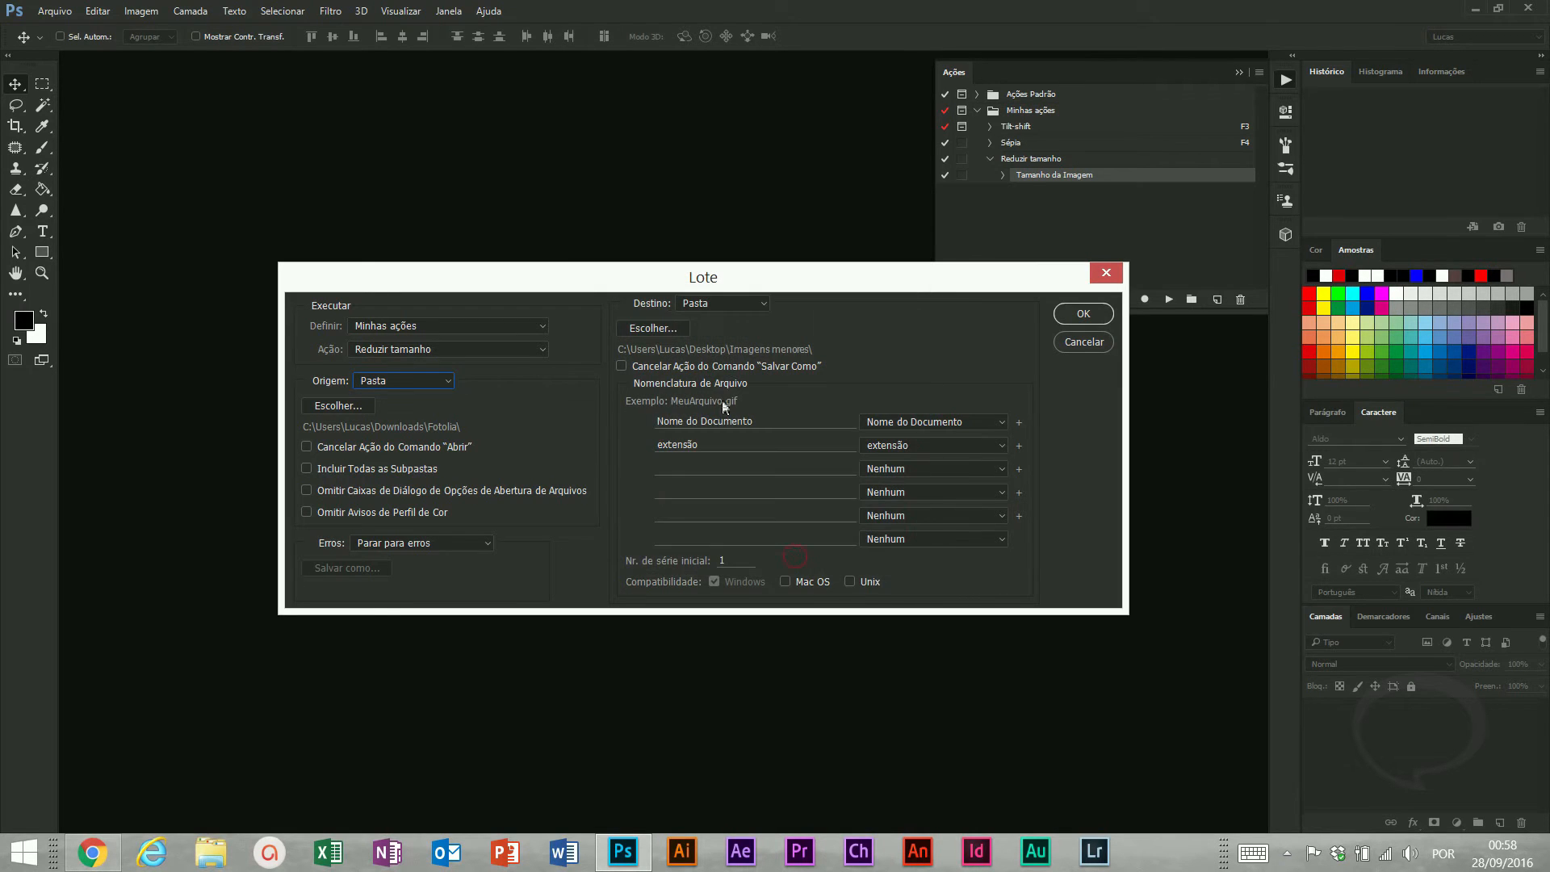
pyautogui.click(673, 332)
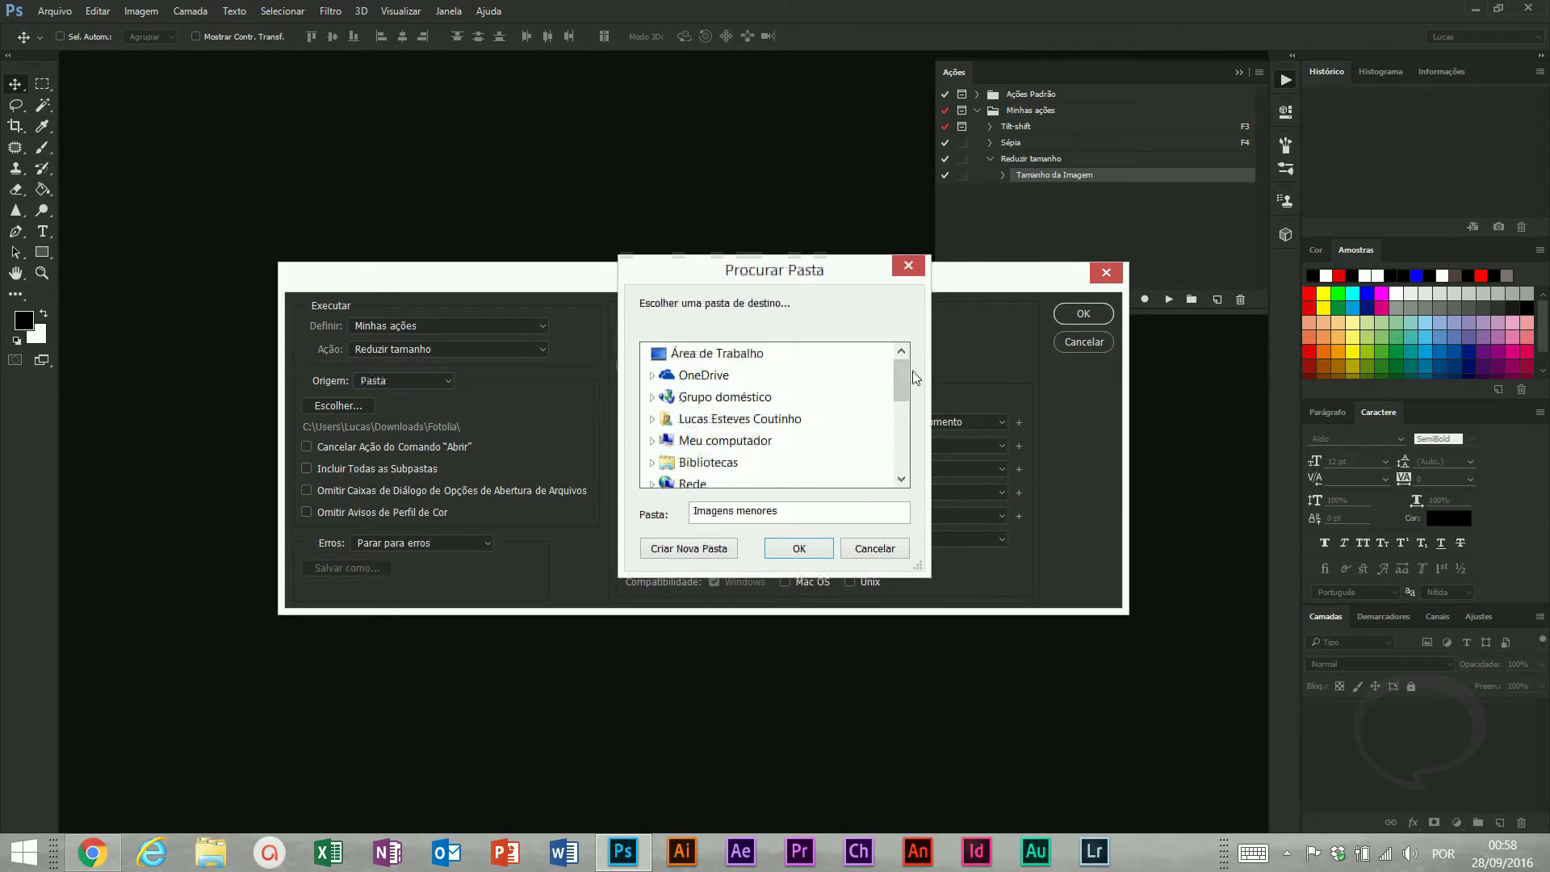
pyautogui.moveTo(898, 422)
pyautogui.mouseDown()
pyautogui.moveTo(898, 361)
pyautogui.moveTo(894, 463)
pyautogui.moveTo(896, 424)
pyautogui.mouseUp()
pyautogui.click(702, 352)
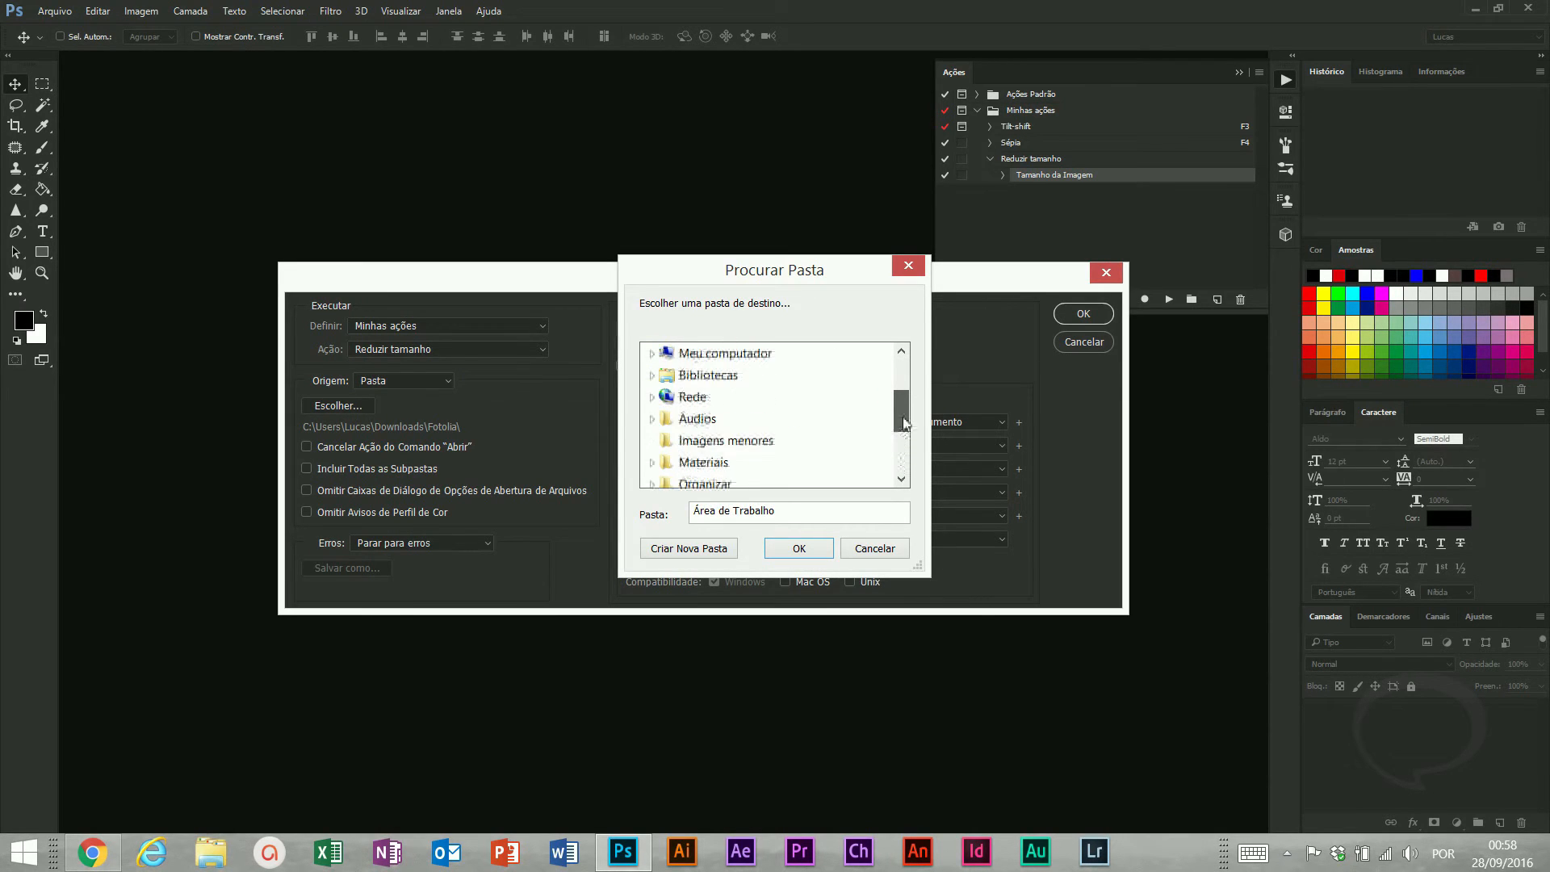
pyautogui.click(755, 444)
pyautogui.click(798, 548)
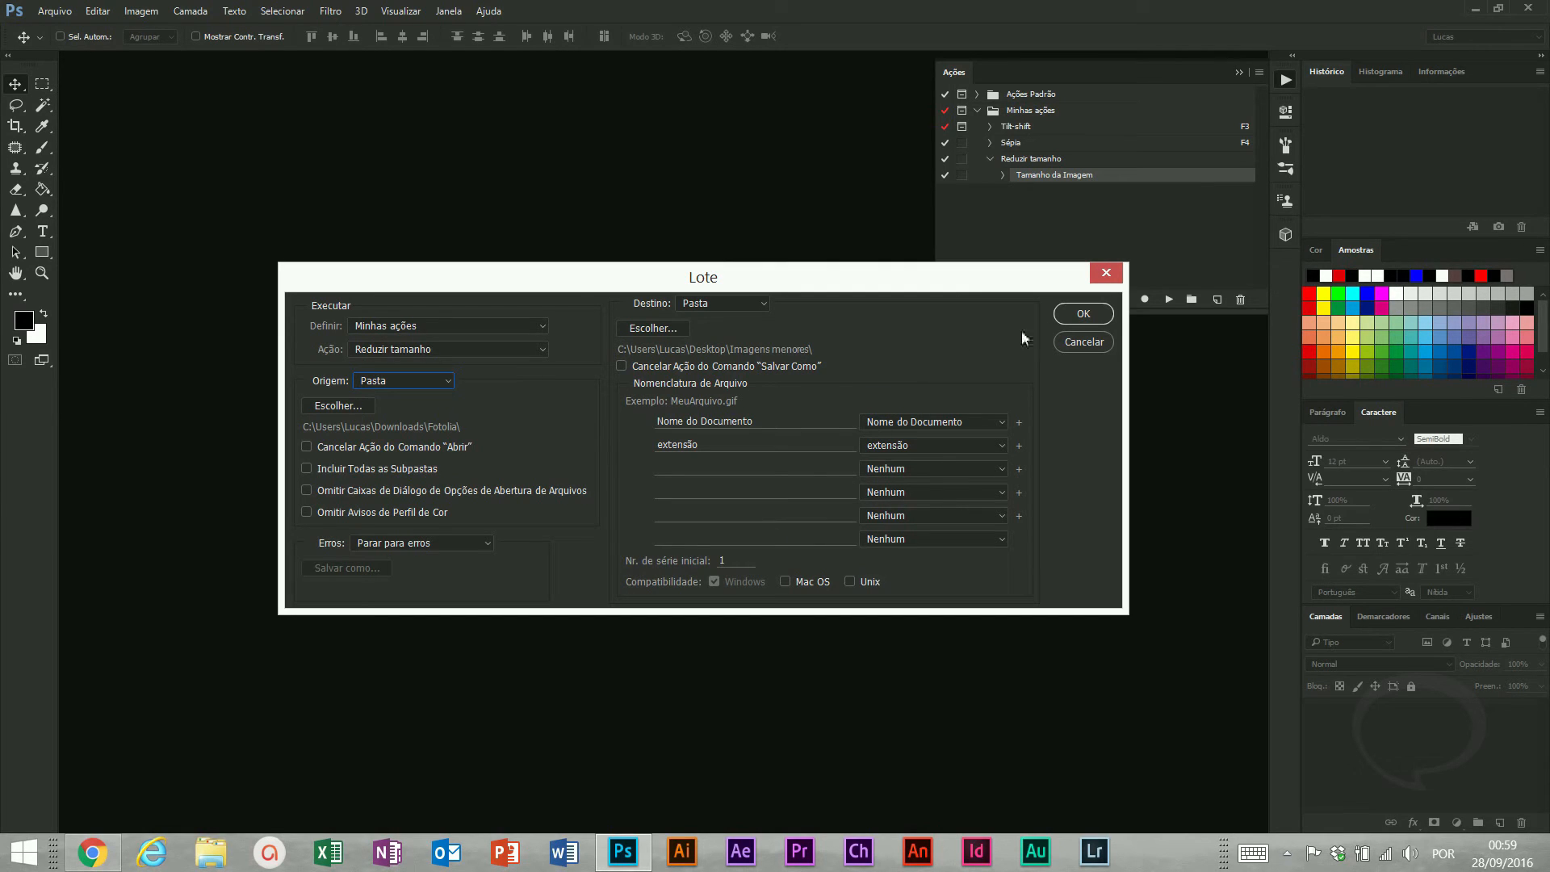
# Run the Reduzir tamanho batch on the Fotolia folder, keeping the embedded color profile of the photos
pyautogui.click(1076, 317)
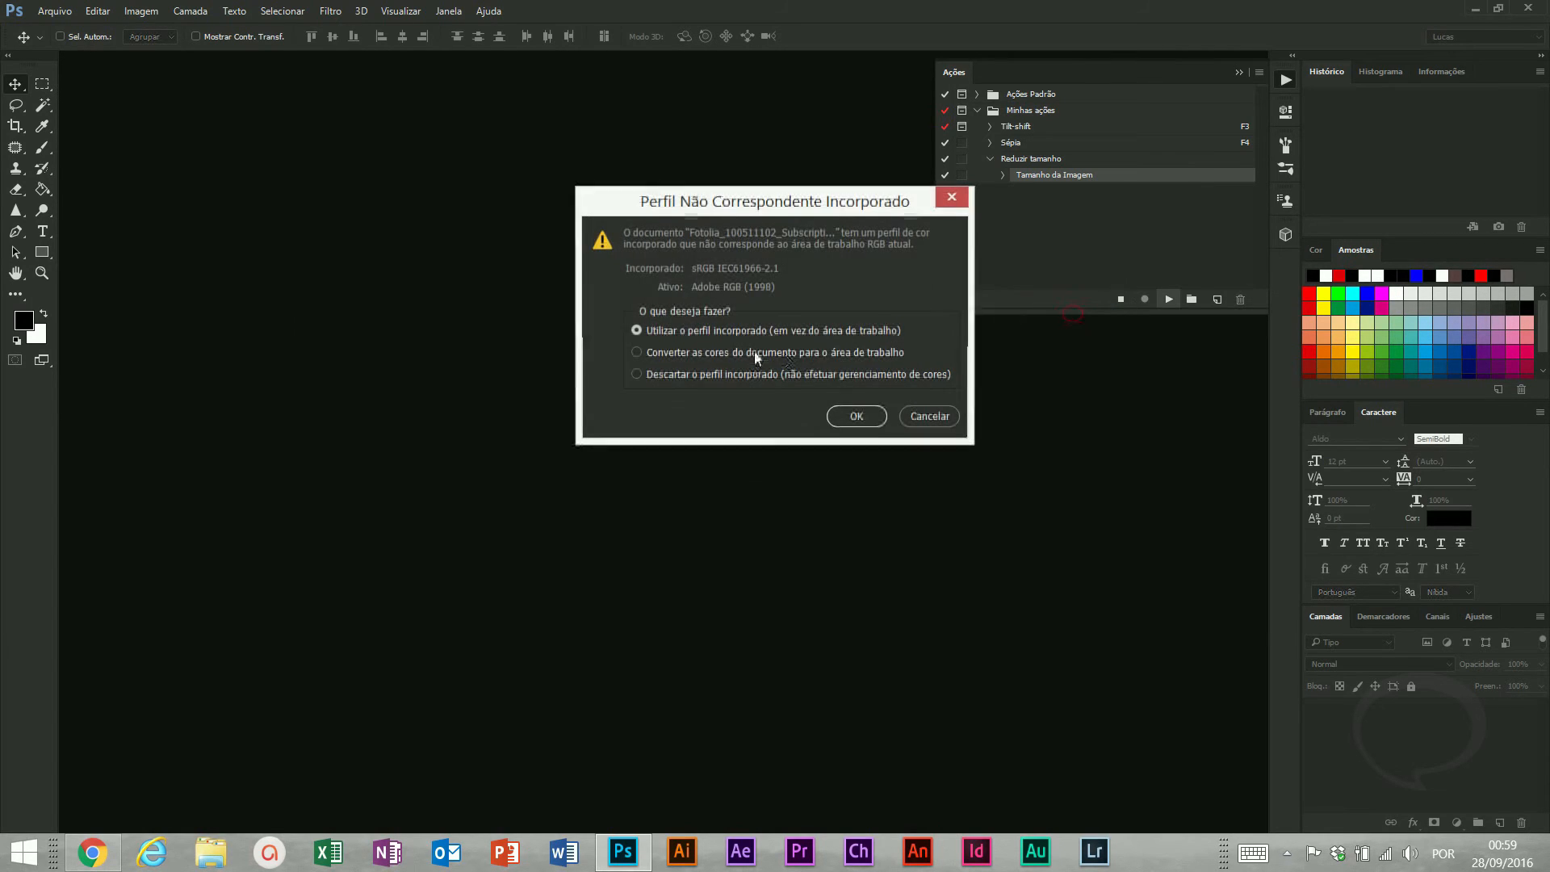
pyautogui.click(856, 435)
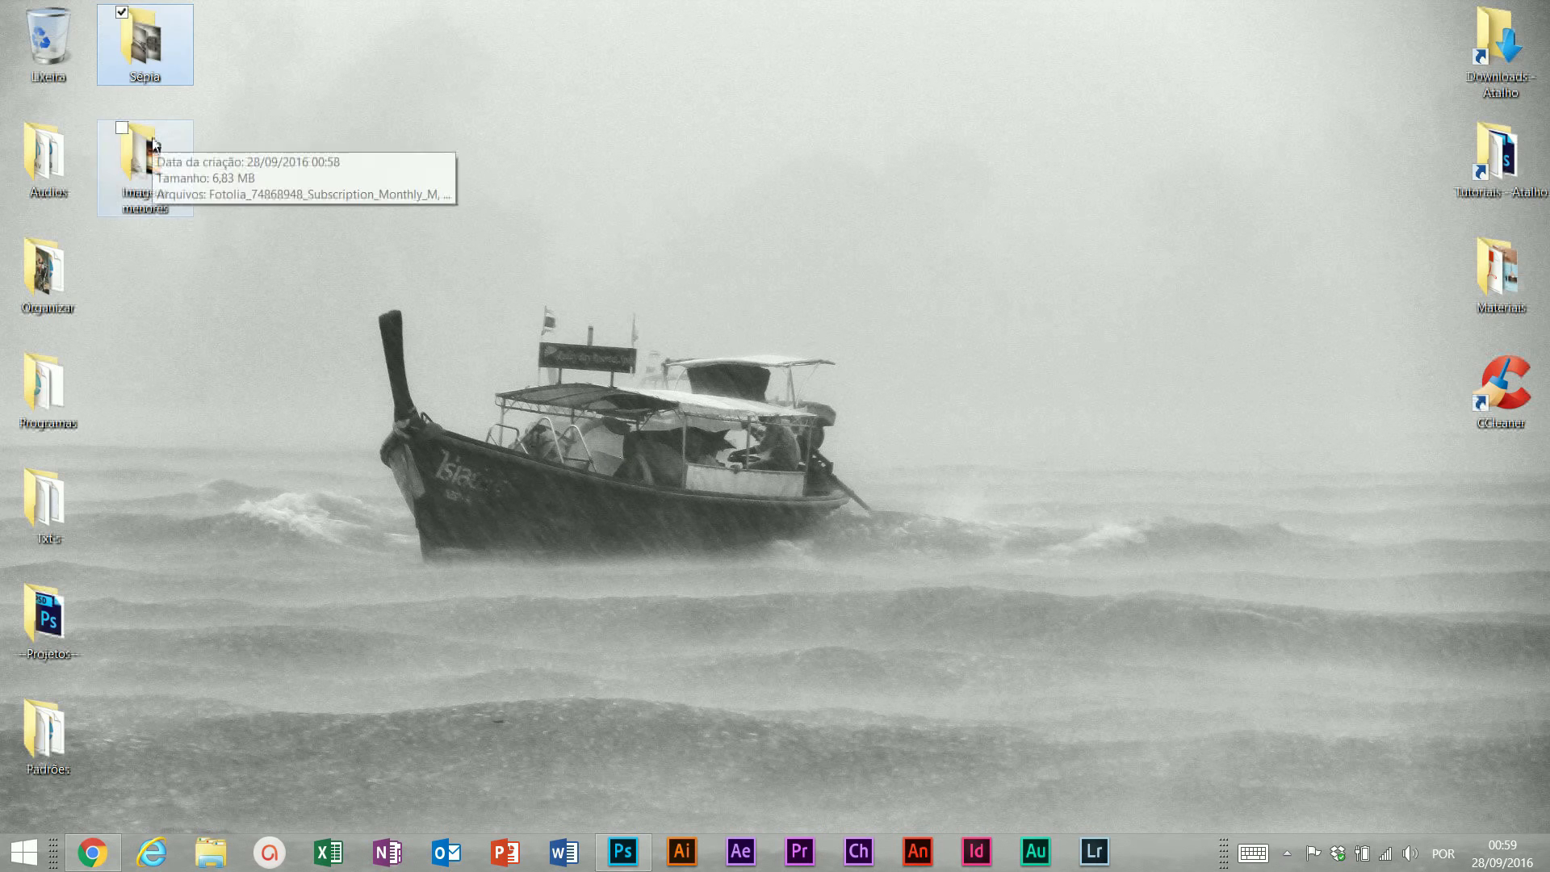
# Open the airport photo Fotolia_84284880_Subscription_Monthly_M from the desktop folder Imagens menores in Photoshop, keeping its embedded color profile
pyautogui.doubleClick(145, 169)
pyautogui.click(1350, 142)
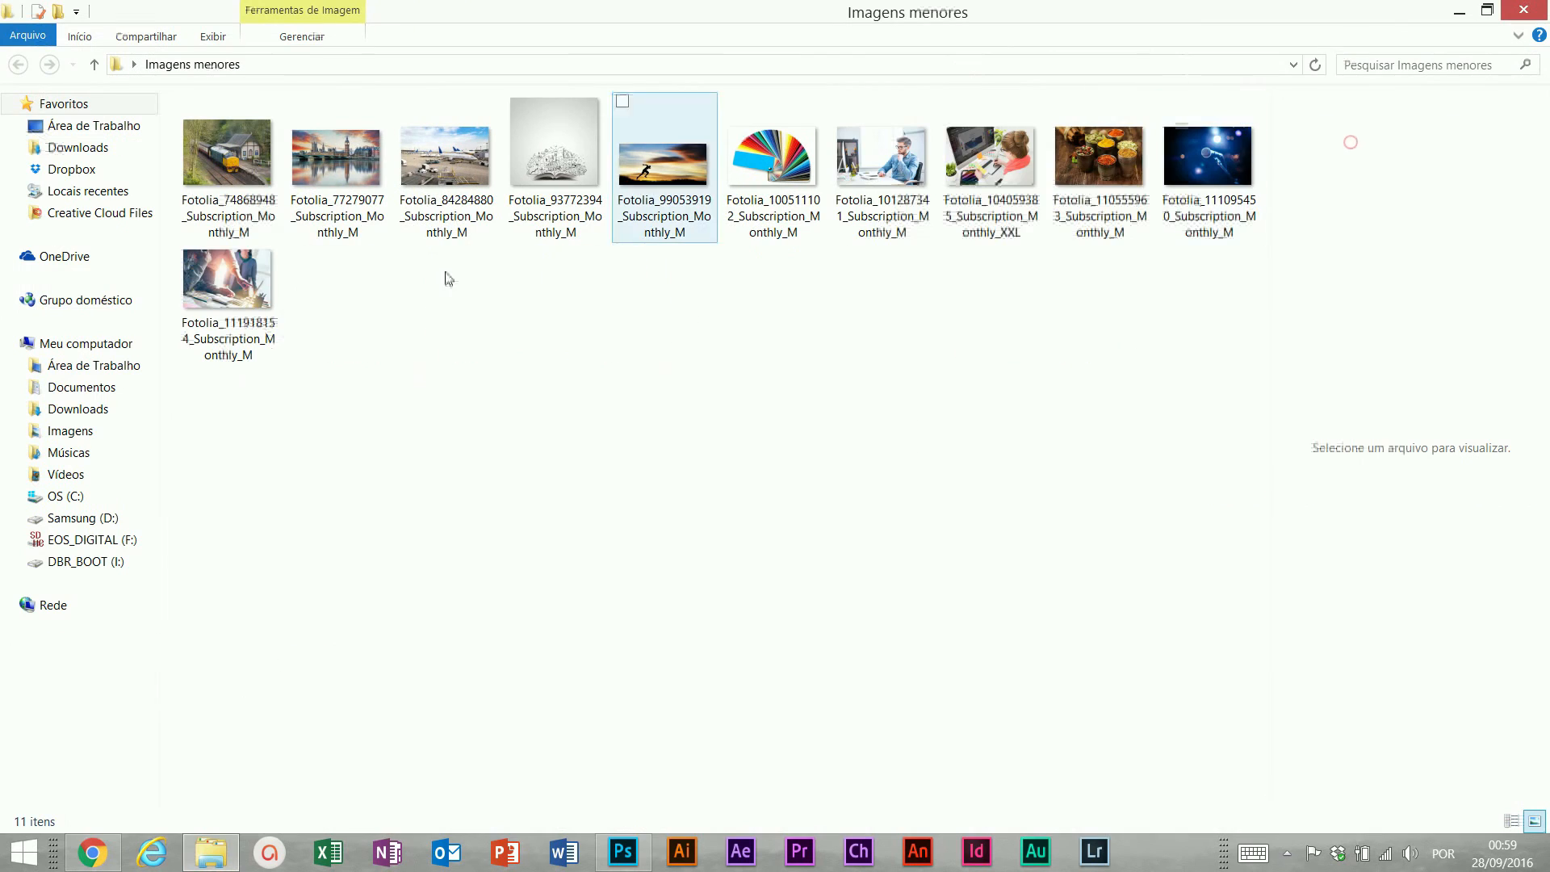
pyautogui.moveTo(228, 188)
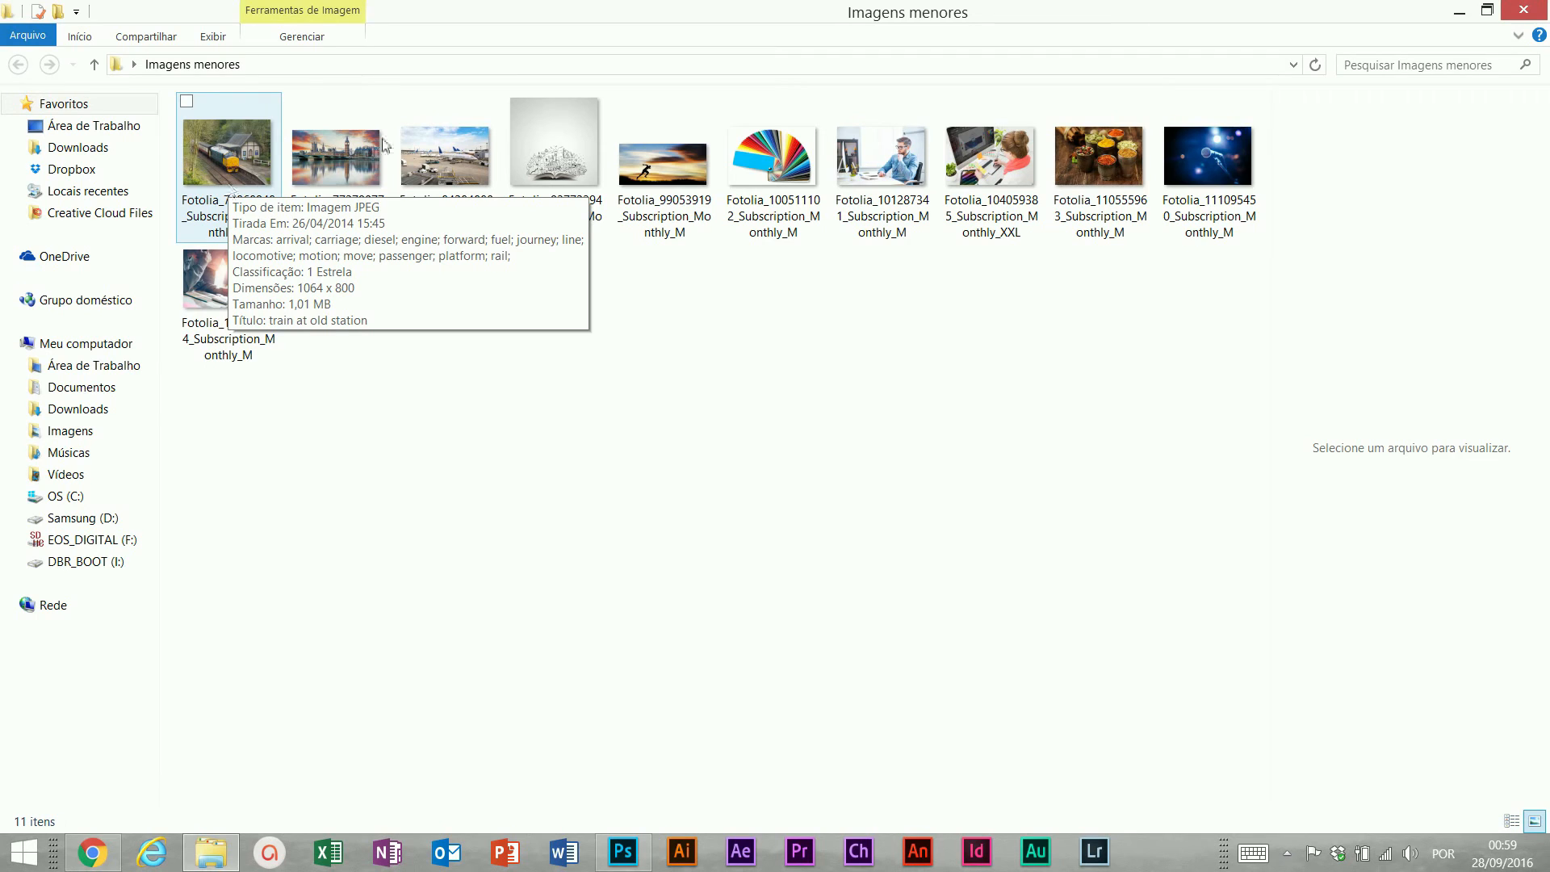
pyautogui.moveTo(442, 161); pyautogui.dragTo(594, 355)
pyautogui.press('Return')
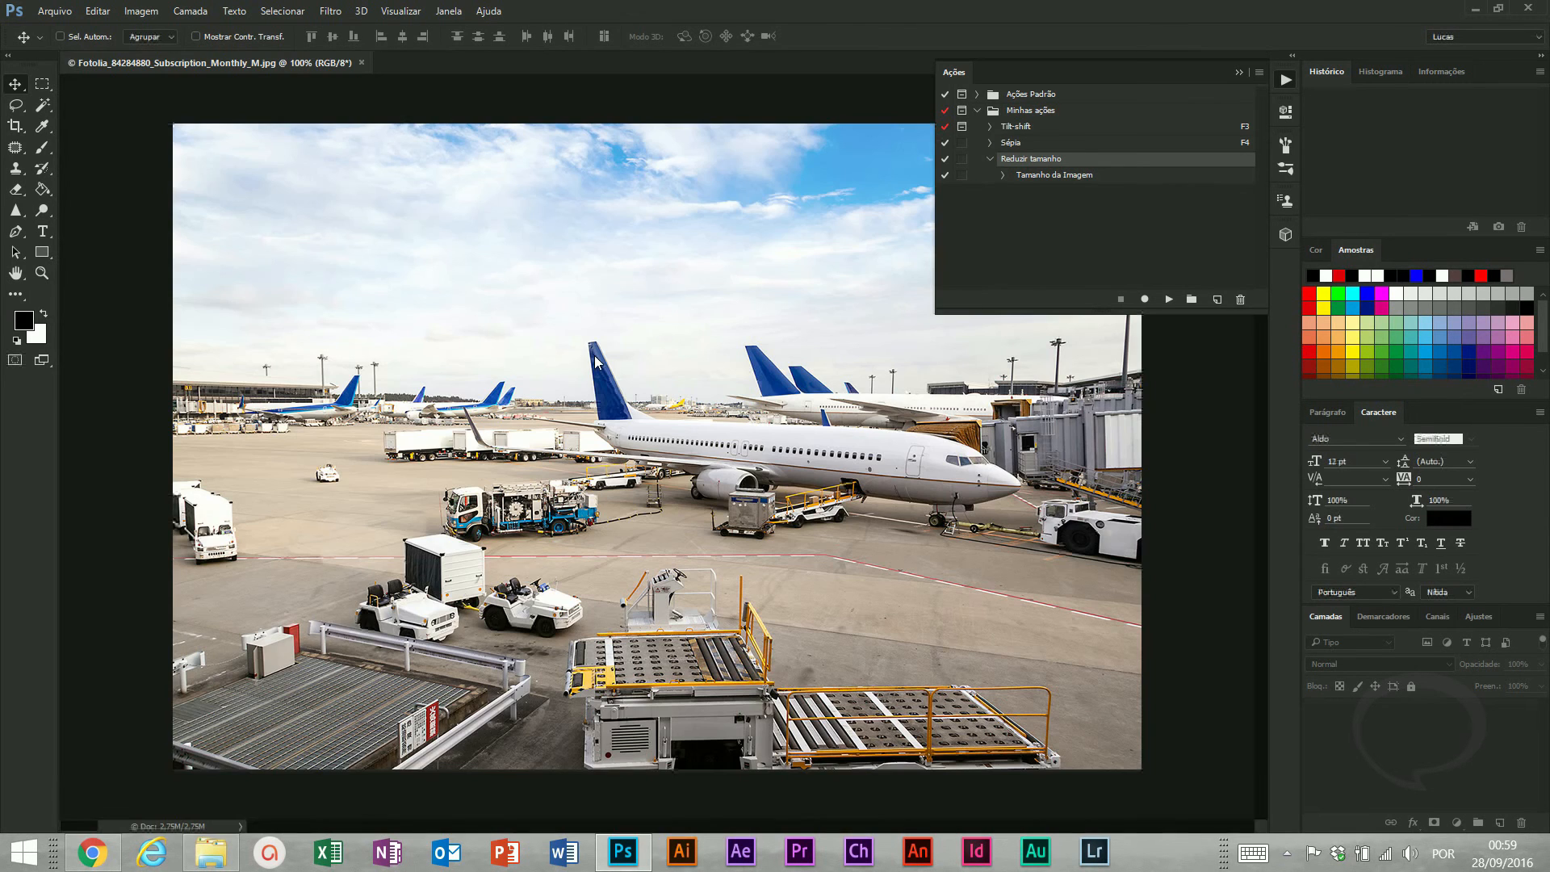
# Check the airport photo's image size without changing it, and collapse the Reduzir tamanho action
pyautogui.hotkey('ctrl', 'alt', 'i')
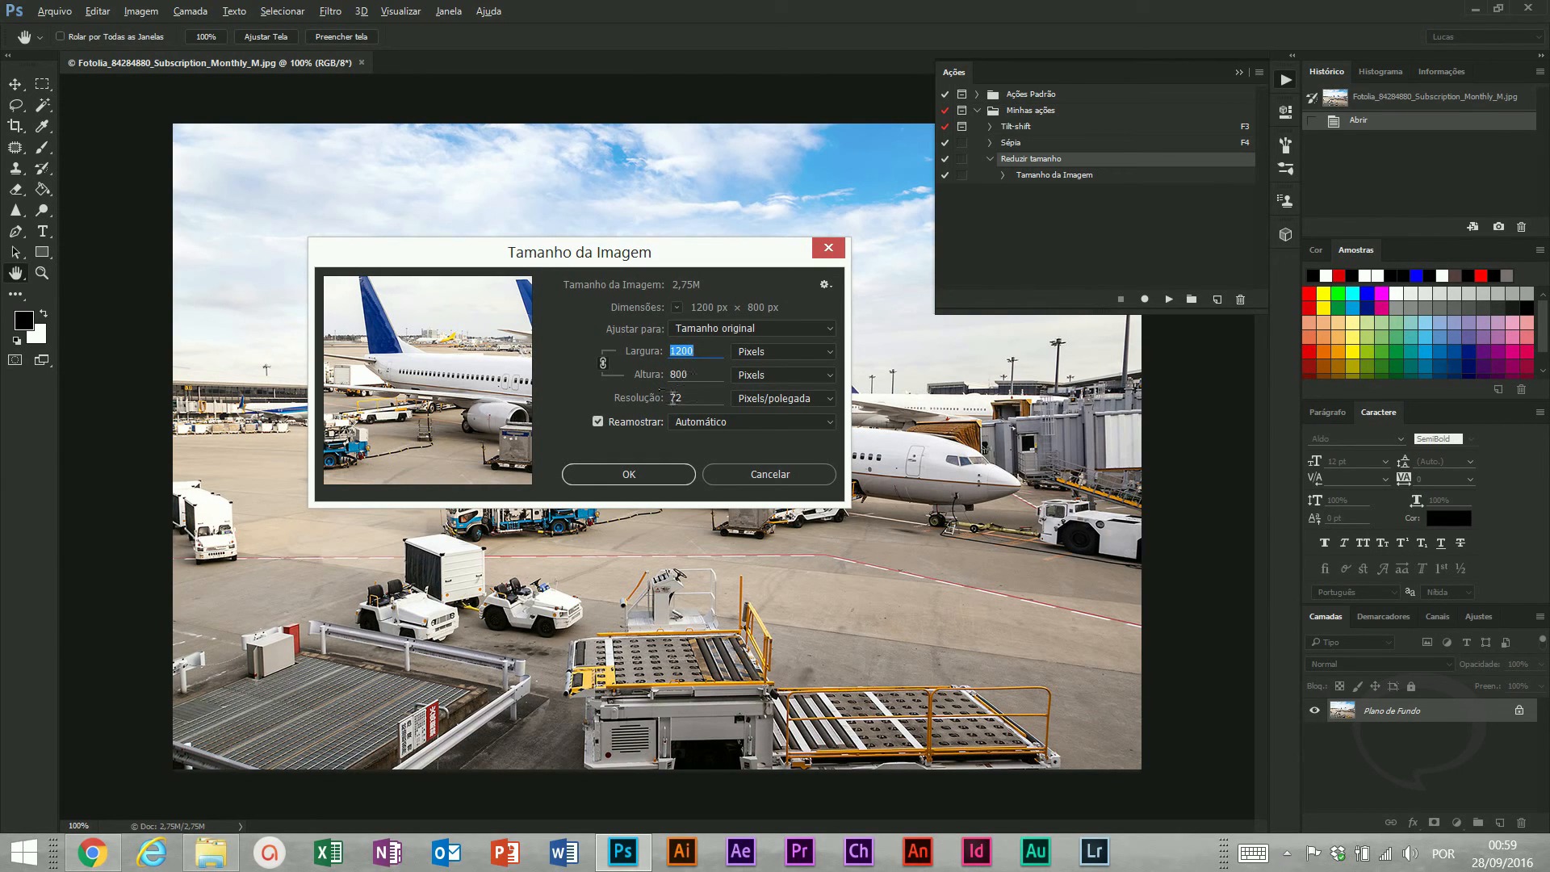
pyautogui.click(734, 473)
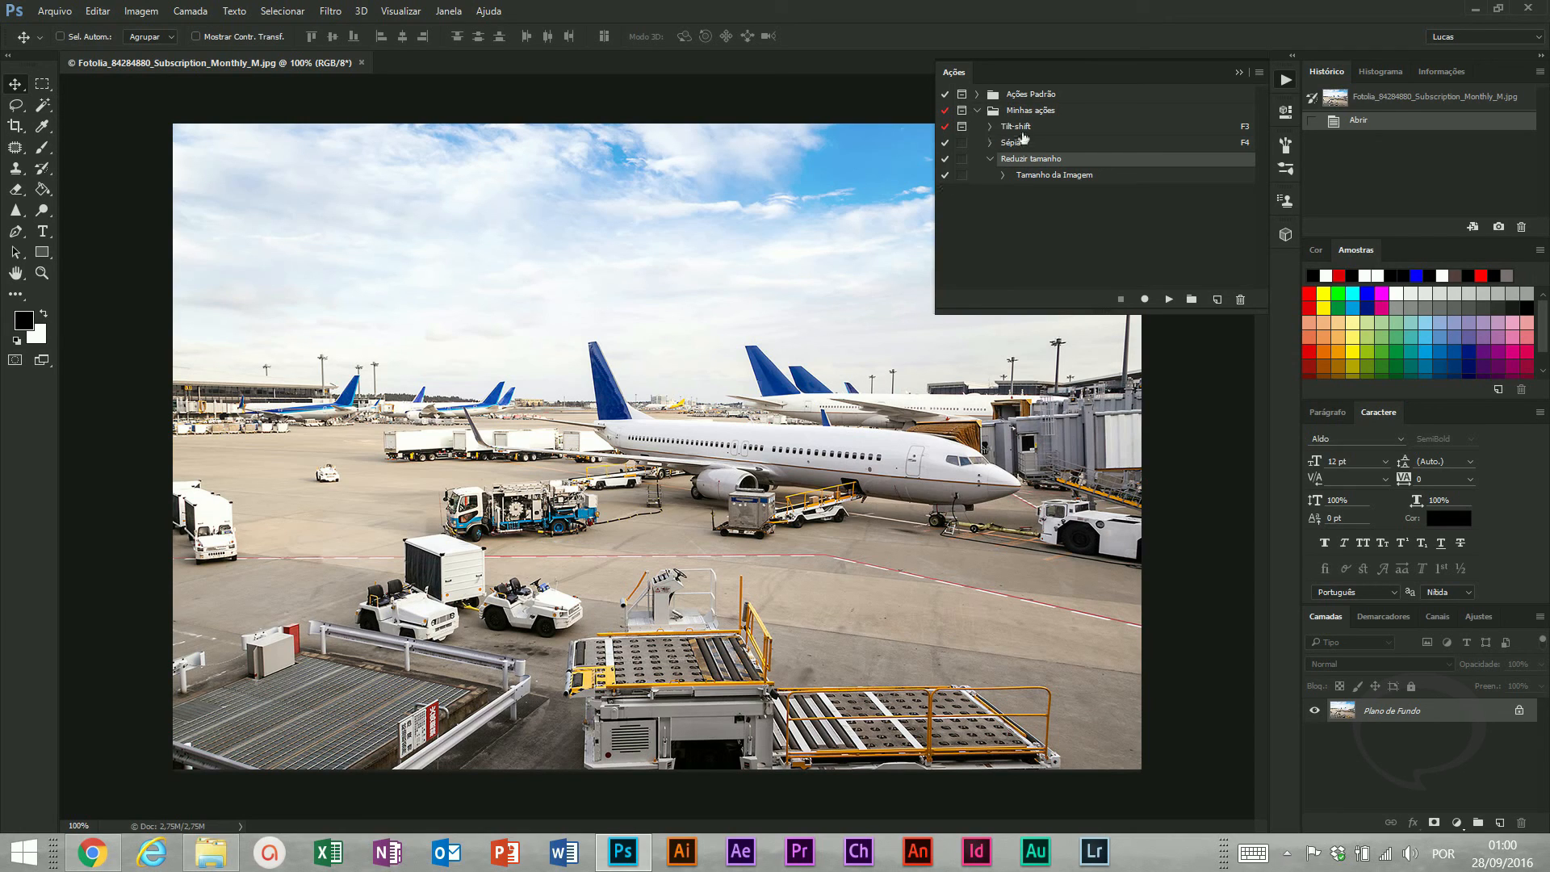
pyautogui.click(989, 160)
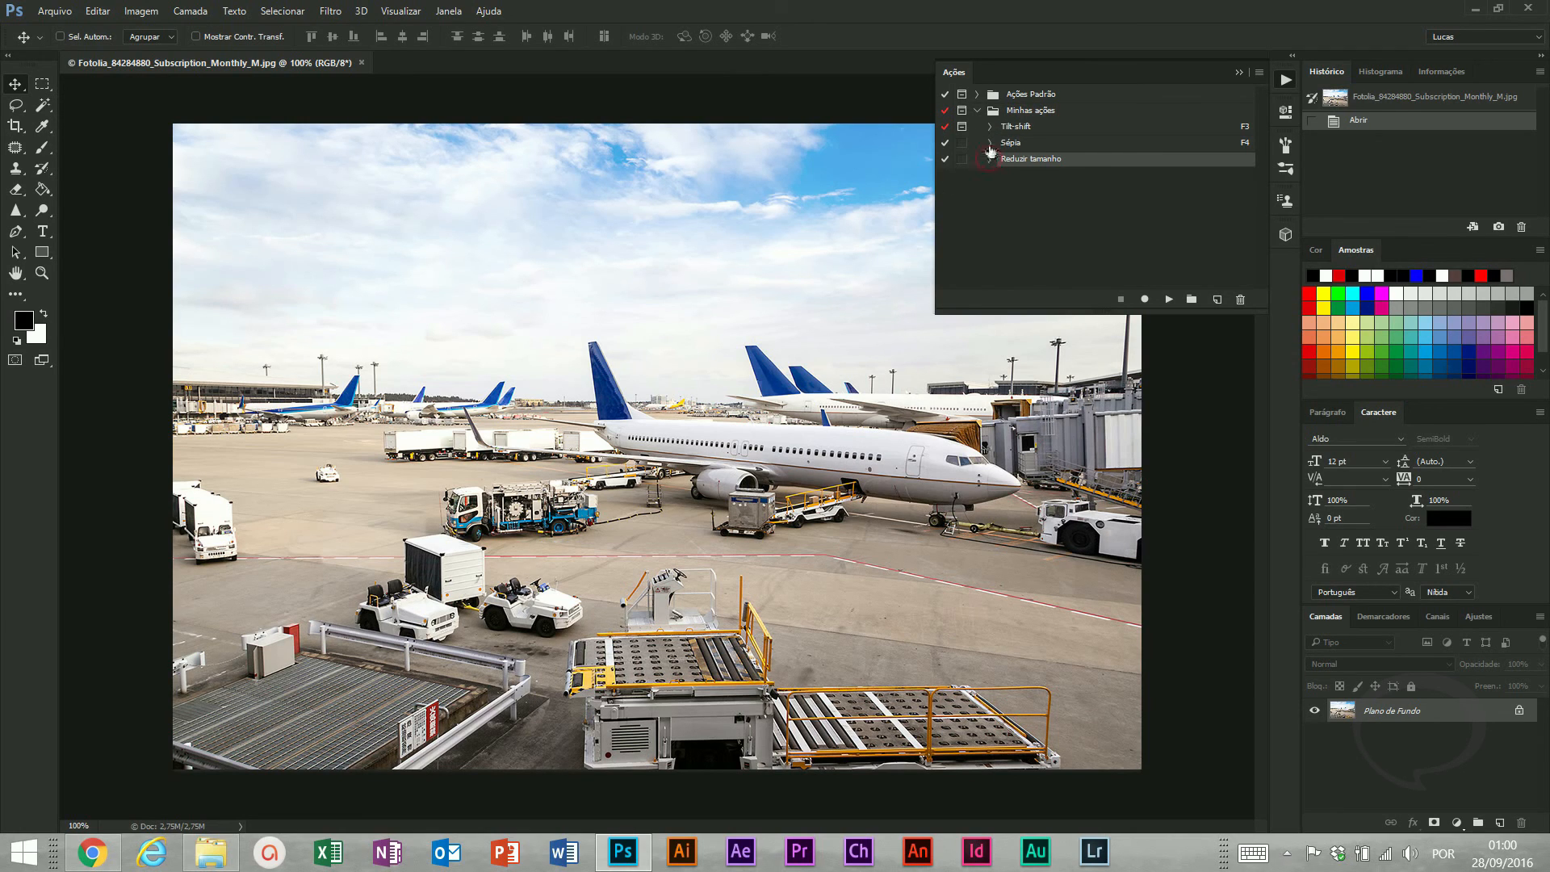